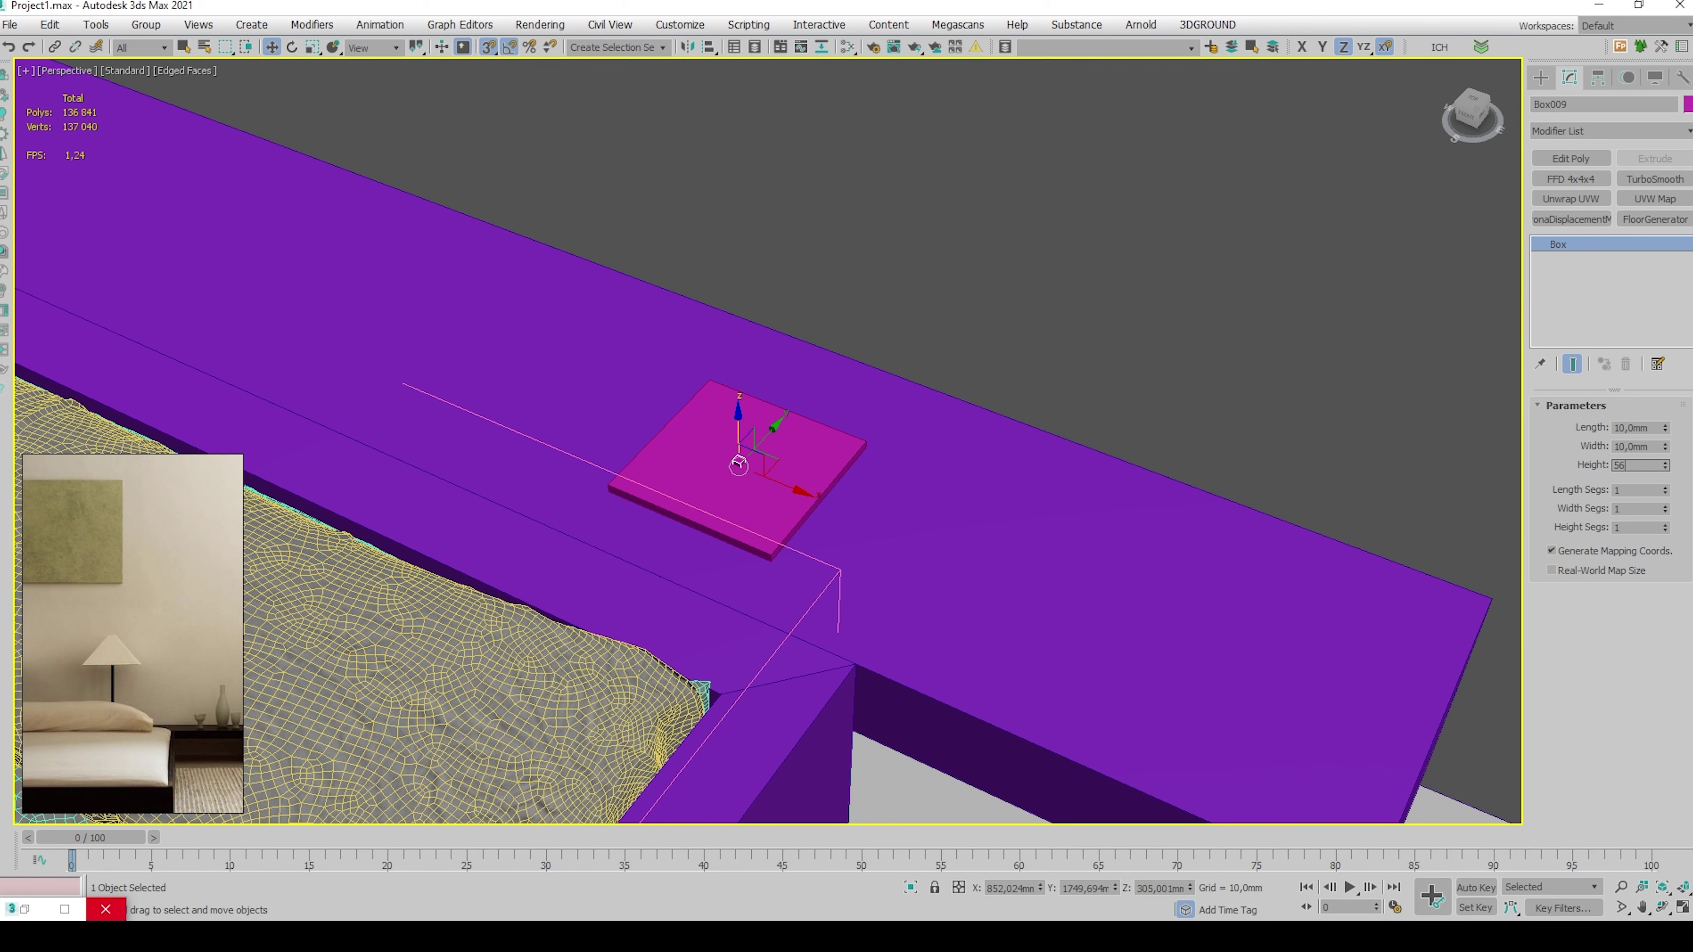
Apply the new height to the 10 × 10 mm box that forms the lamp stem
key("Return")
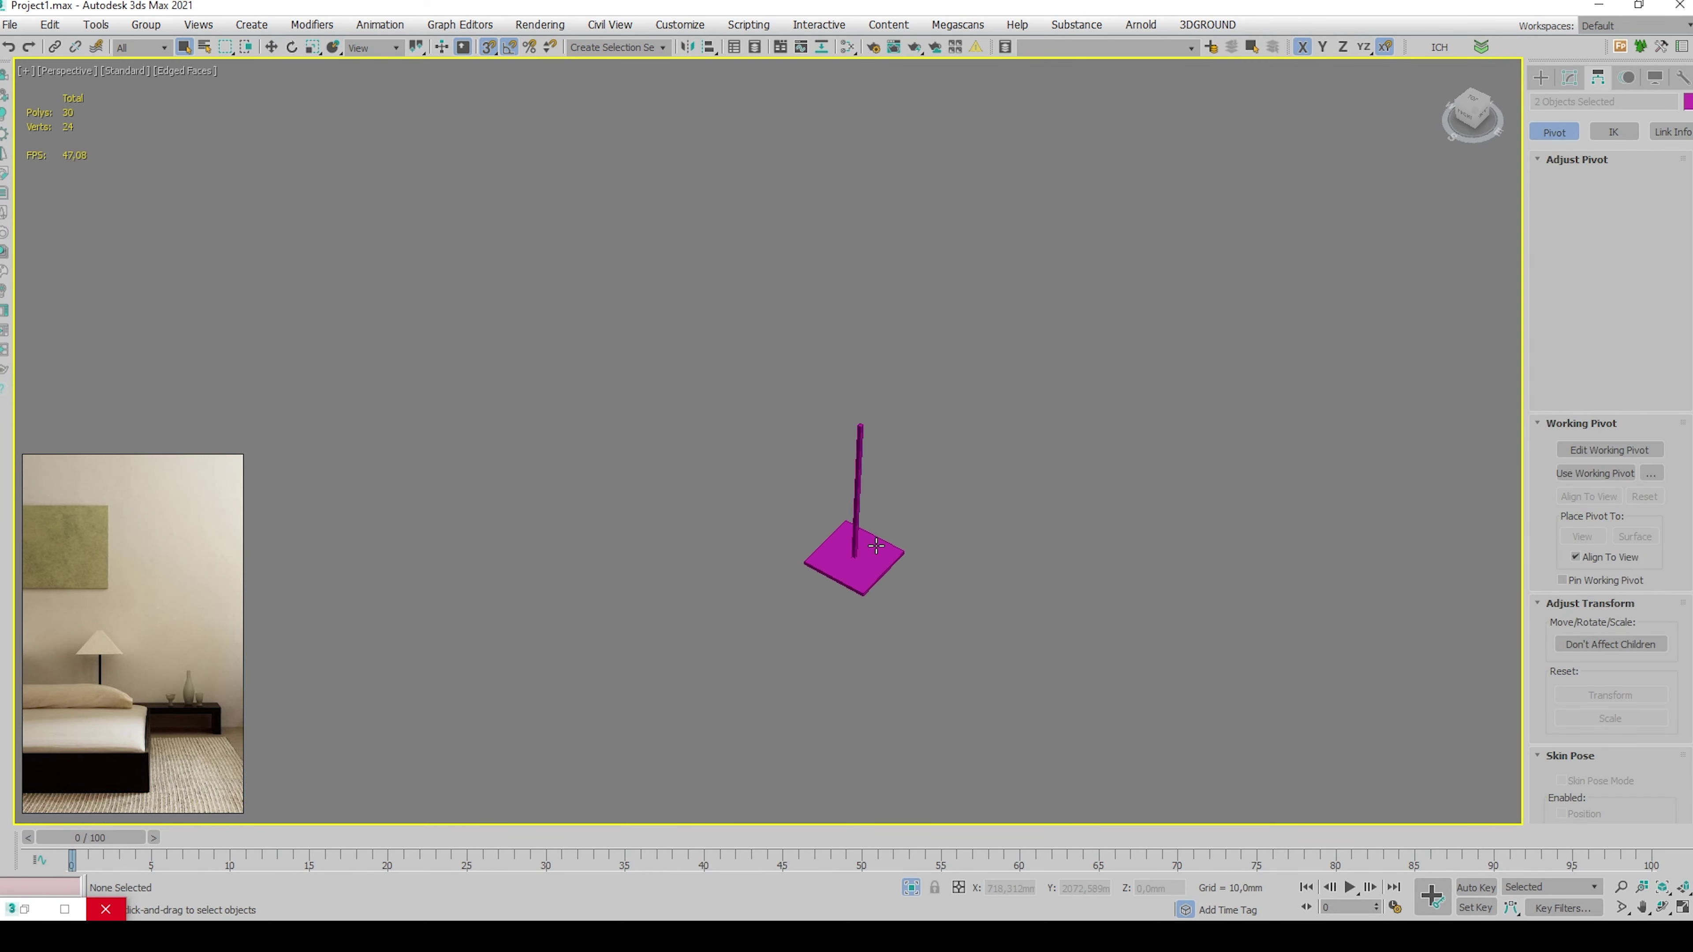
Create a lampshade tube with radii of 180 and 200 mm, a height of 200 mm and 20 height segments
scroll(880, 550, "up", 3)
middle_click_drag(879, 548, 804, 492)
left_click(1539, 78)
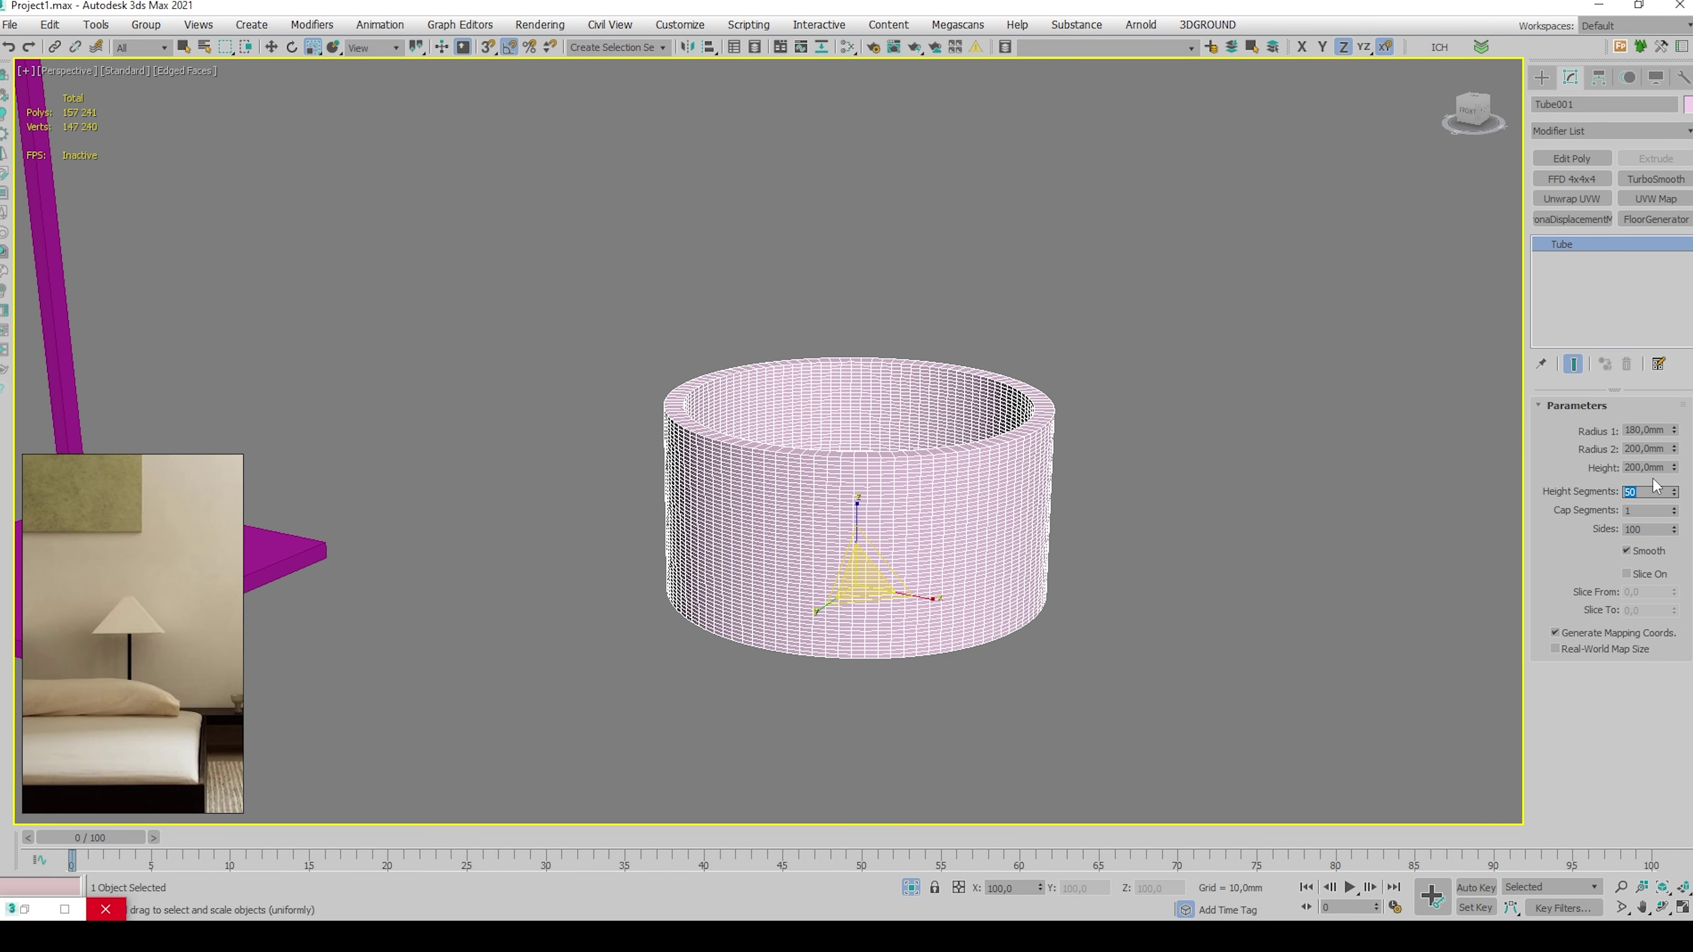
type("20")
key("Return")
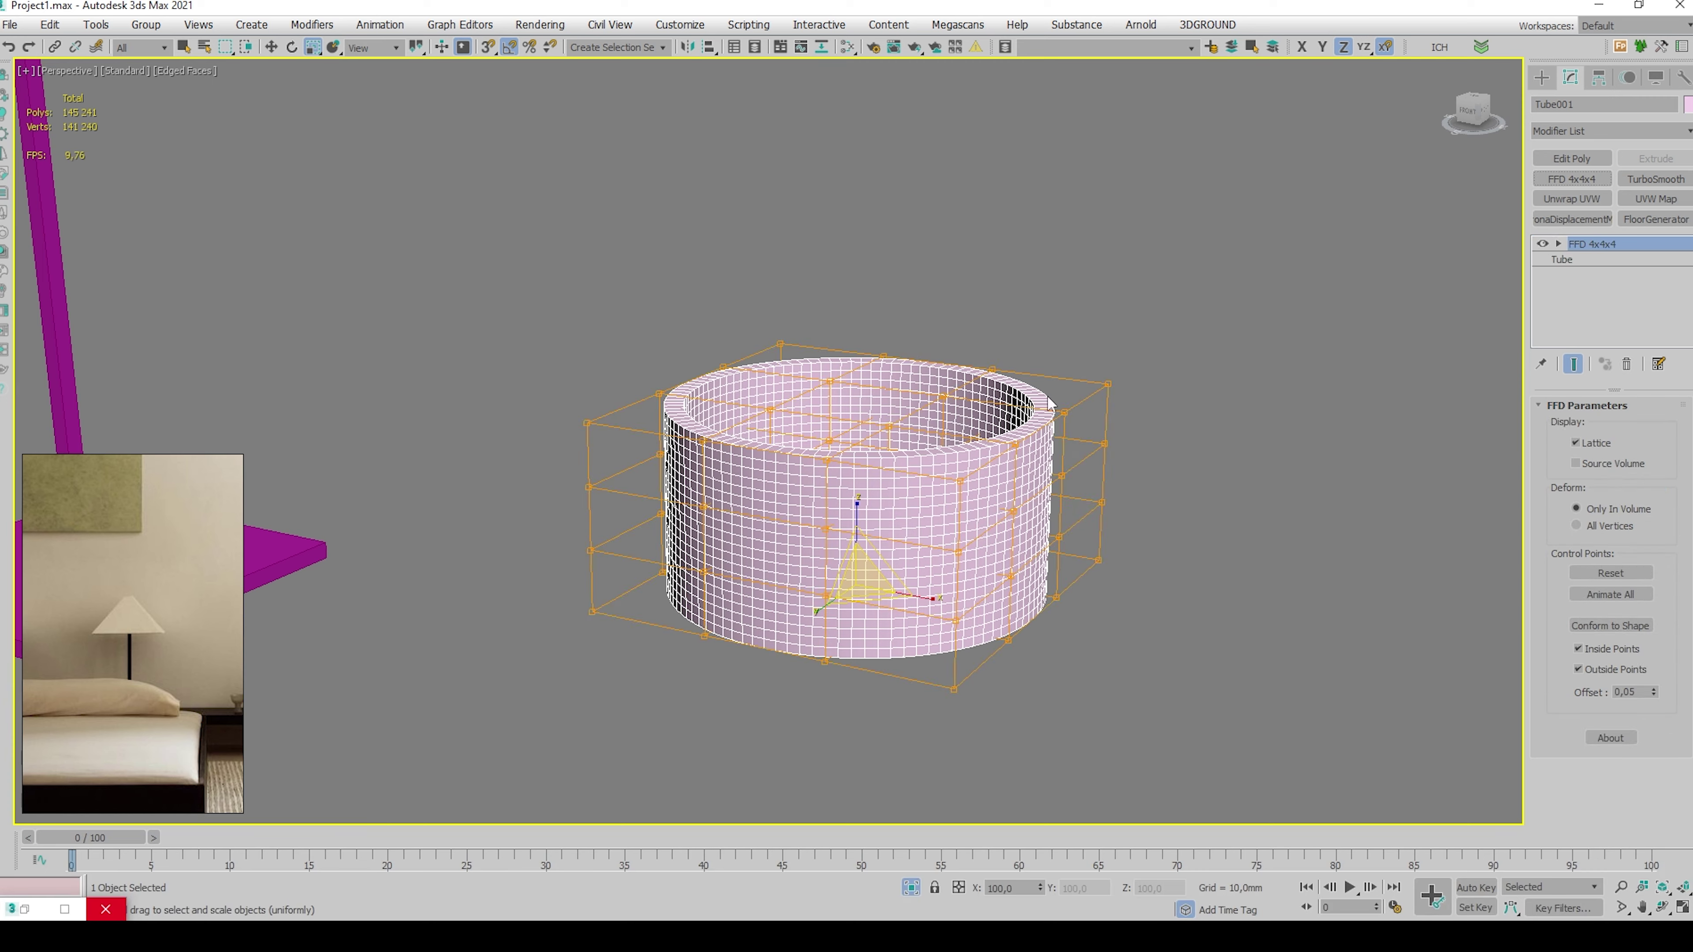
Shape the lampshade tube with the FFD 4x4x4 control points, and copy the finished lamp group along the headboard ledge
middle_click_drag(1052, 405, 1069, 398, "alt")
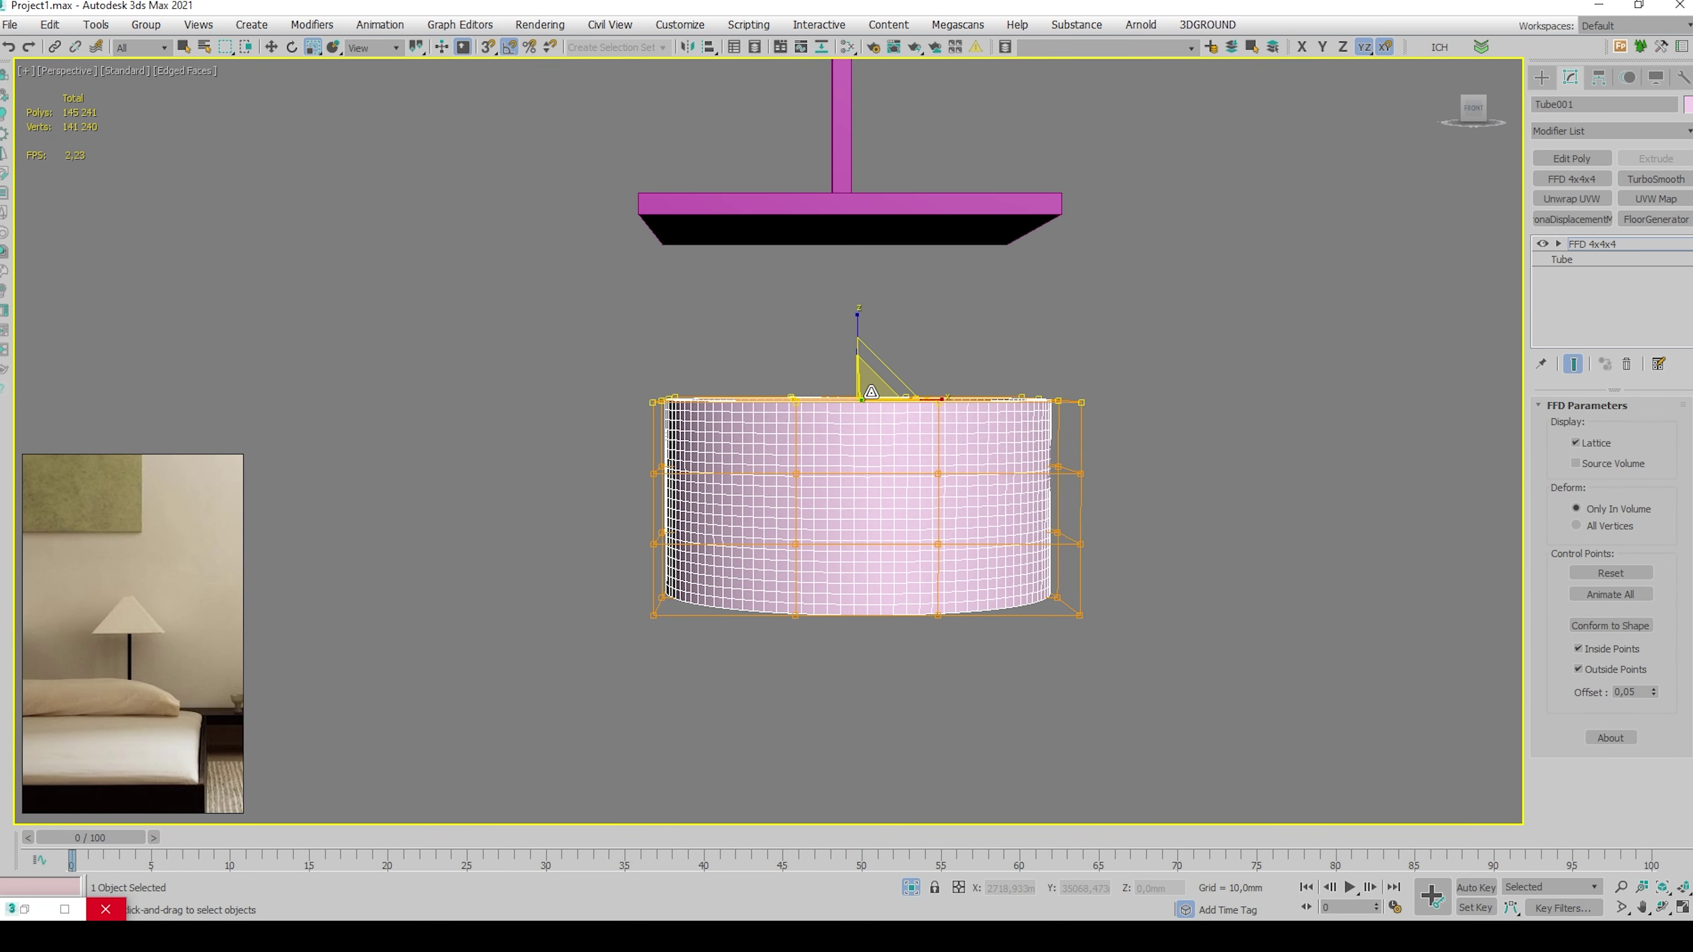
left_click_drag(872, 387, 1043, 617)
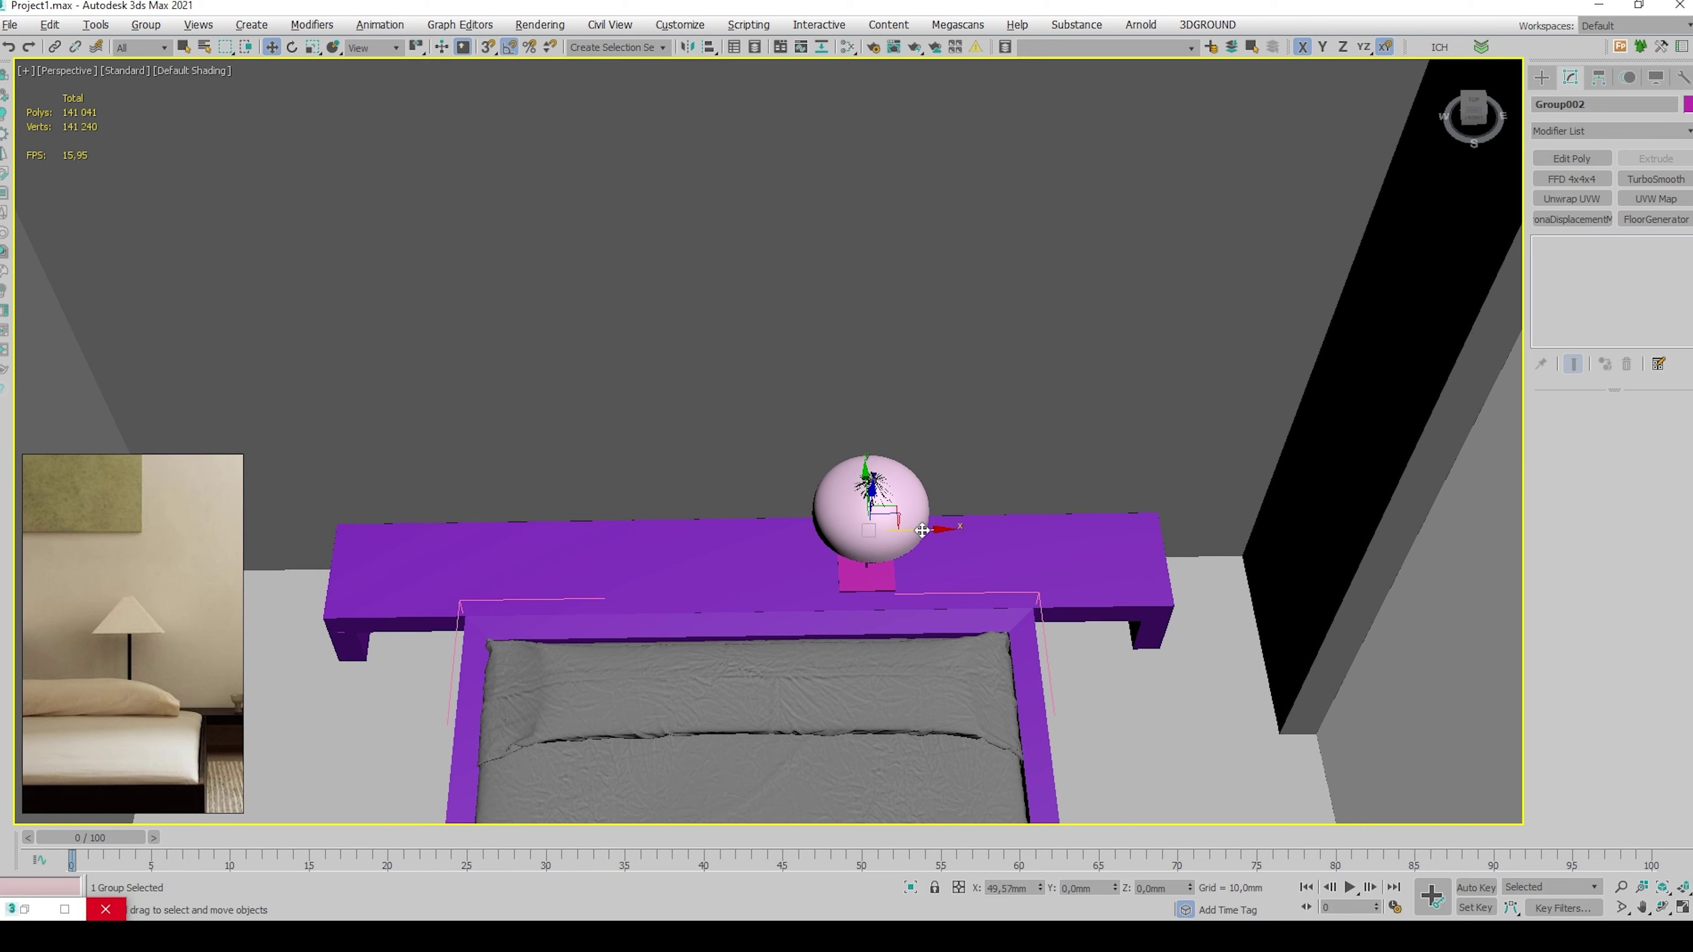
left_click_drag(943, 533, 653, 541, "shift")
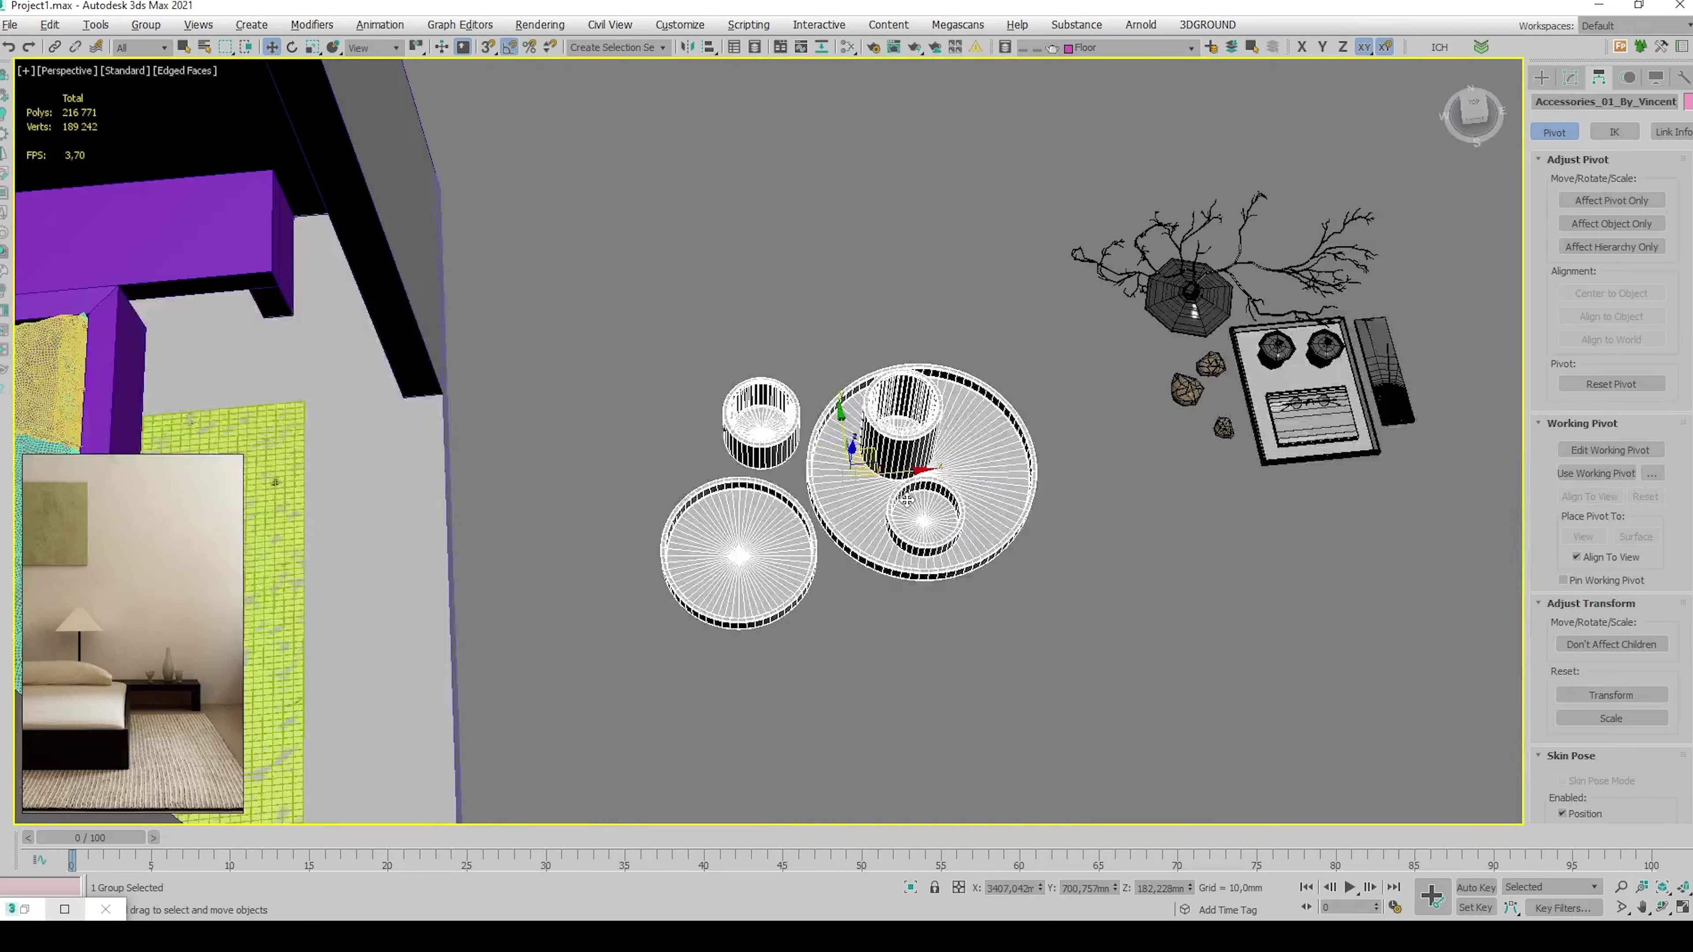
Switch to the four-viewport layout and resize the reference image window
key("alt+w")
right_click(600, 571)
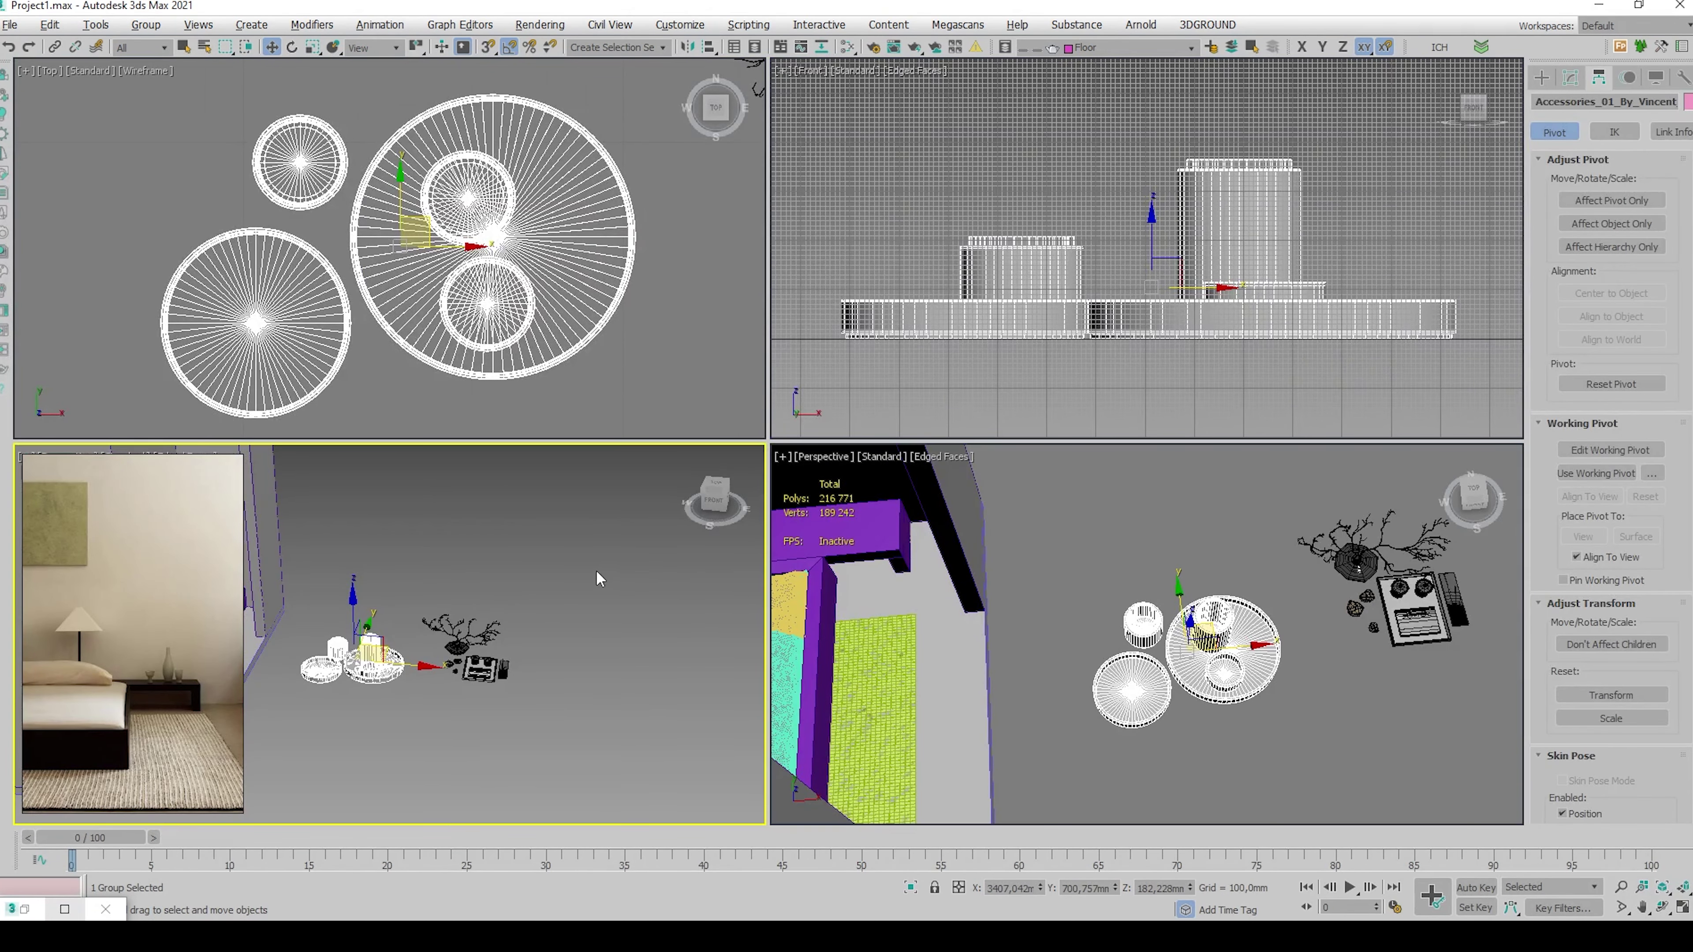
mouse_move(219, 467)
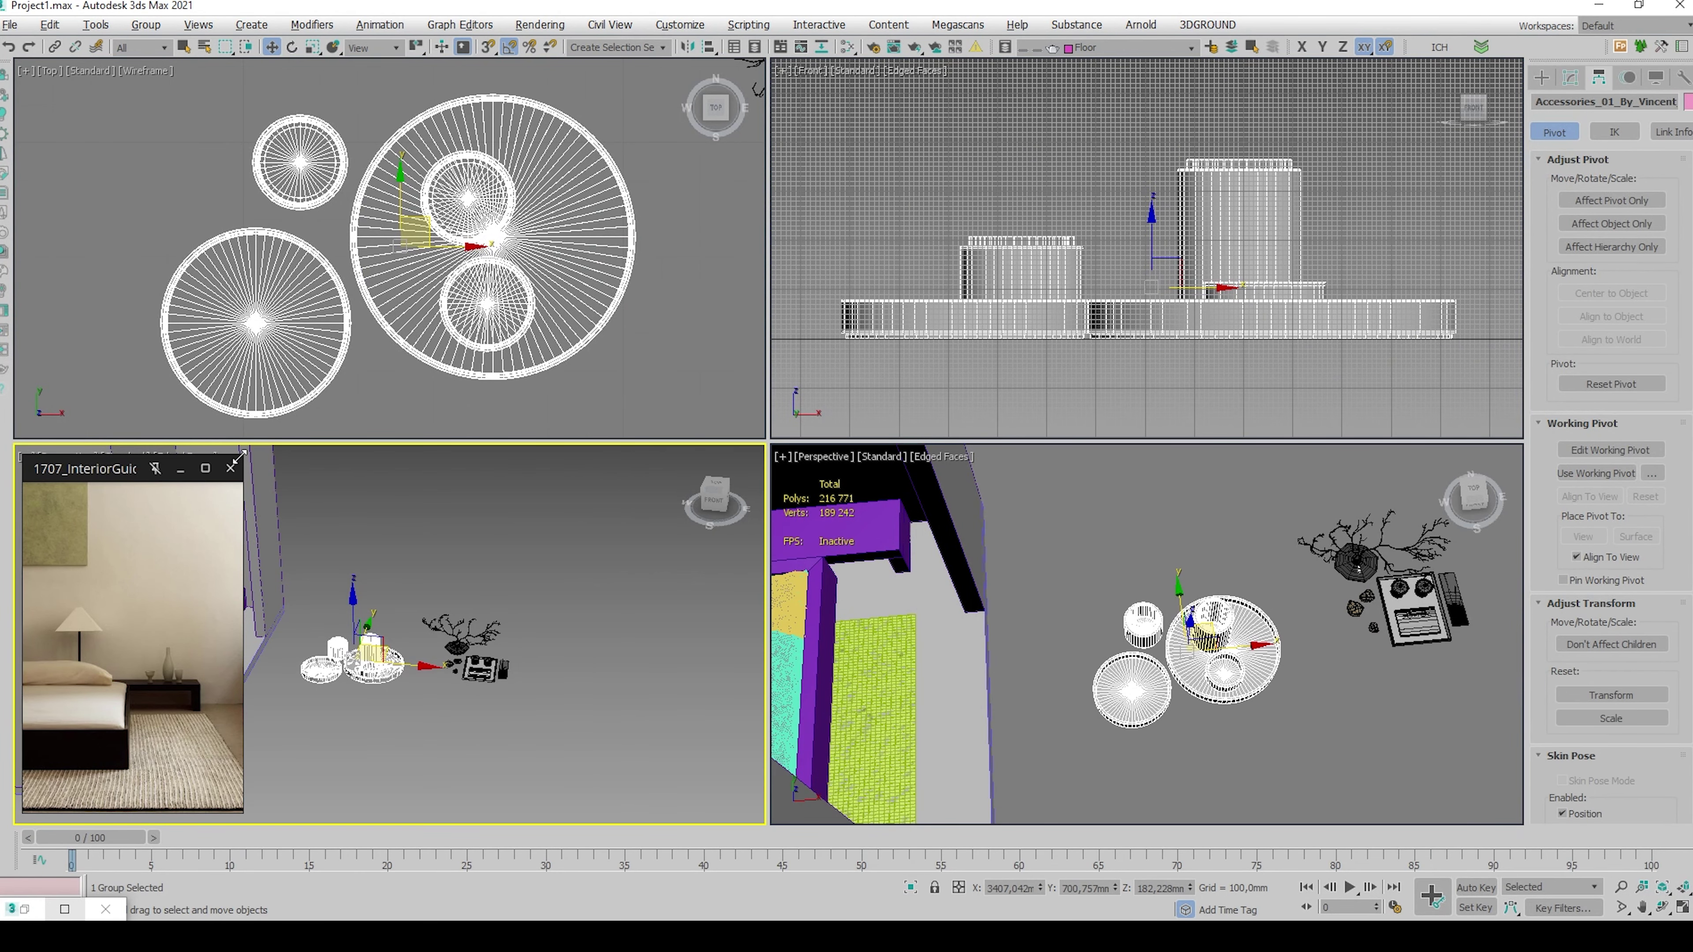
left_click_drag(243, 457, 423, 319)
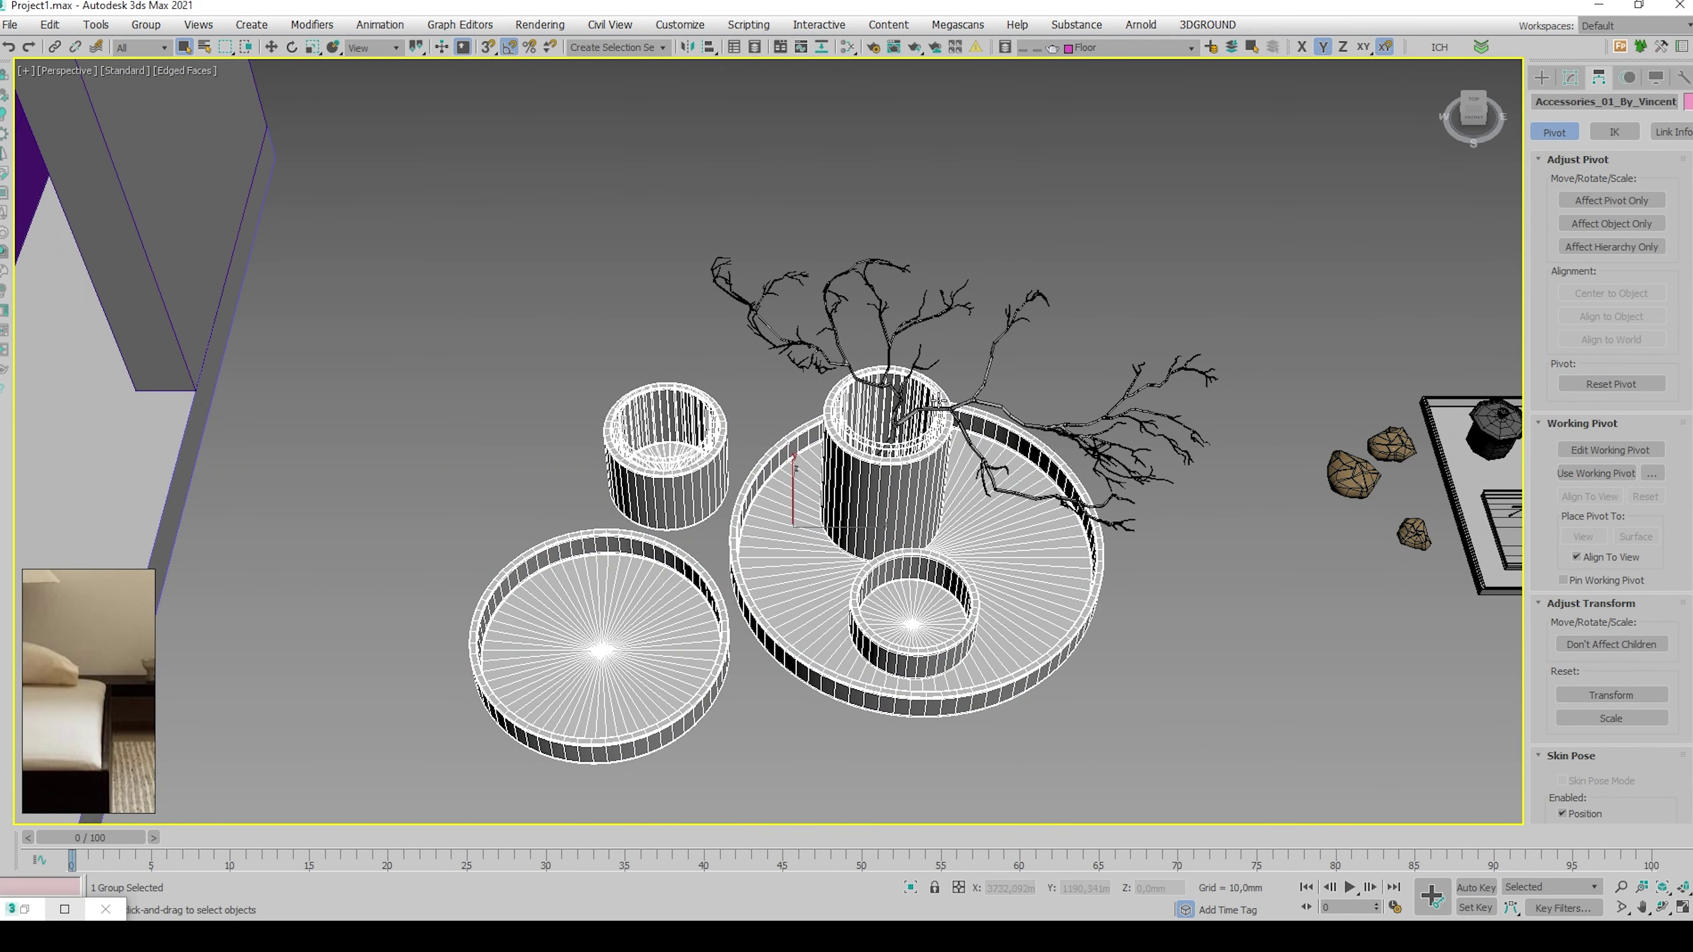
Select the dry branch in the tall vase and inspect the furniture and decor arrangement from around the room
left_click(953, 407)
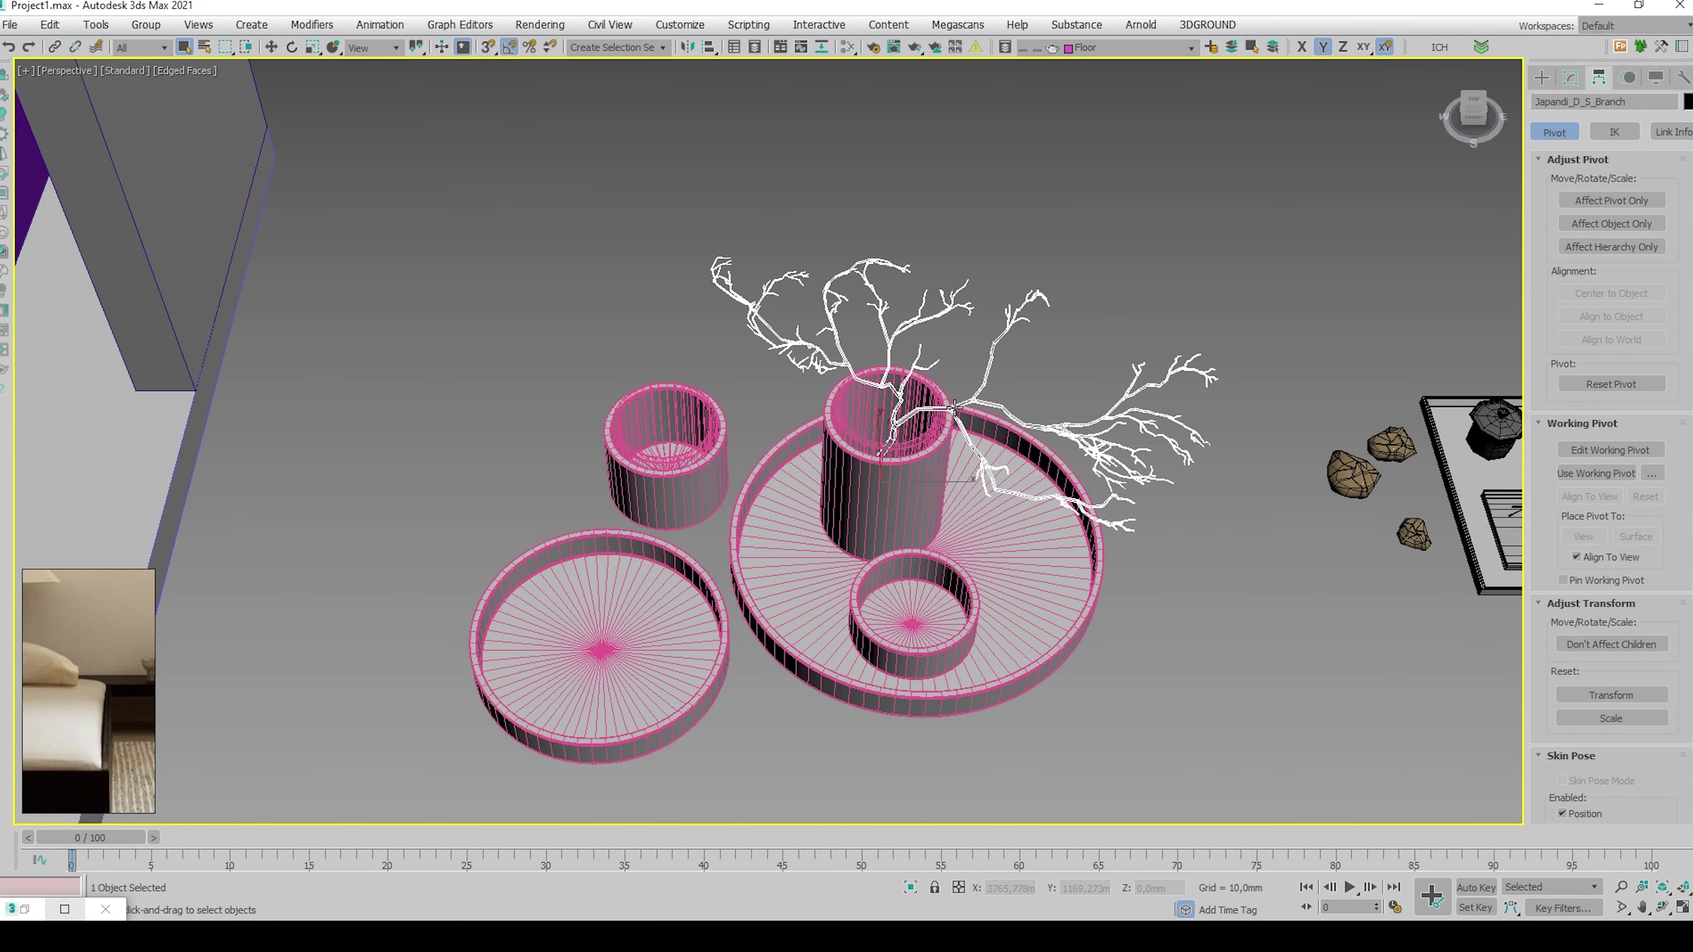
left_click(956, 407)
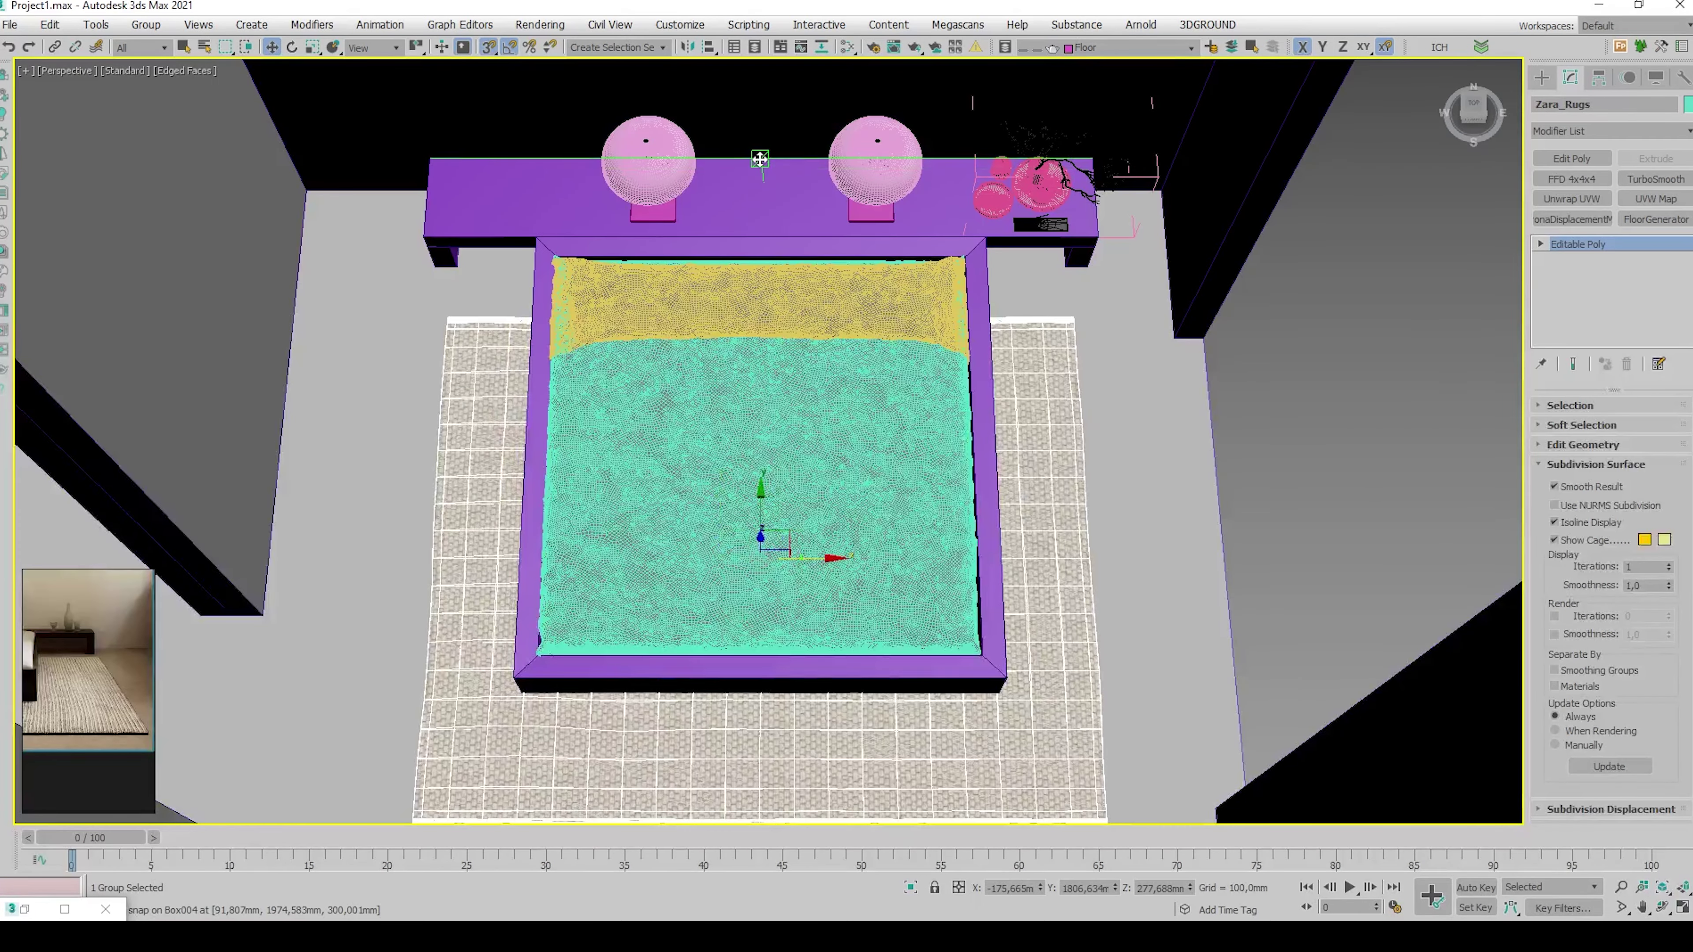
key("q")
middle_click_drag(945, 390, 789, 440, "alt")
scroll(885, 367, "down", 5)
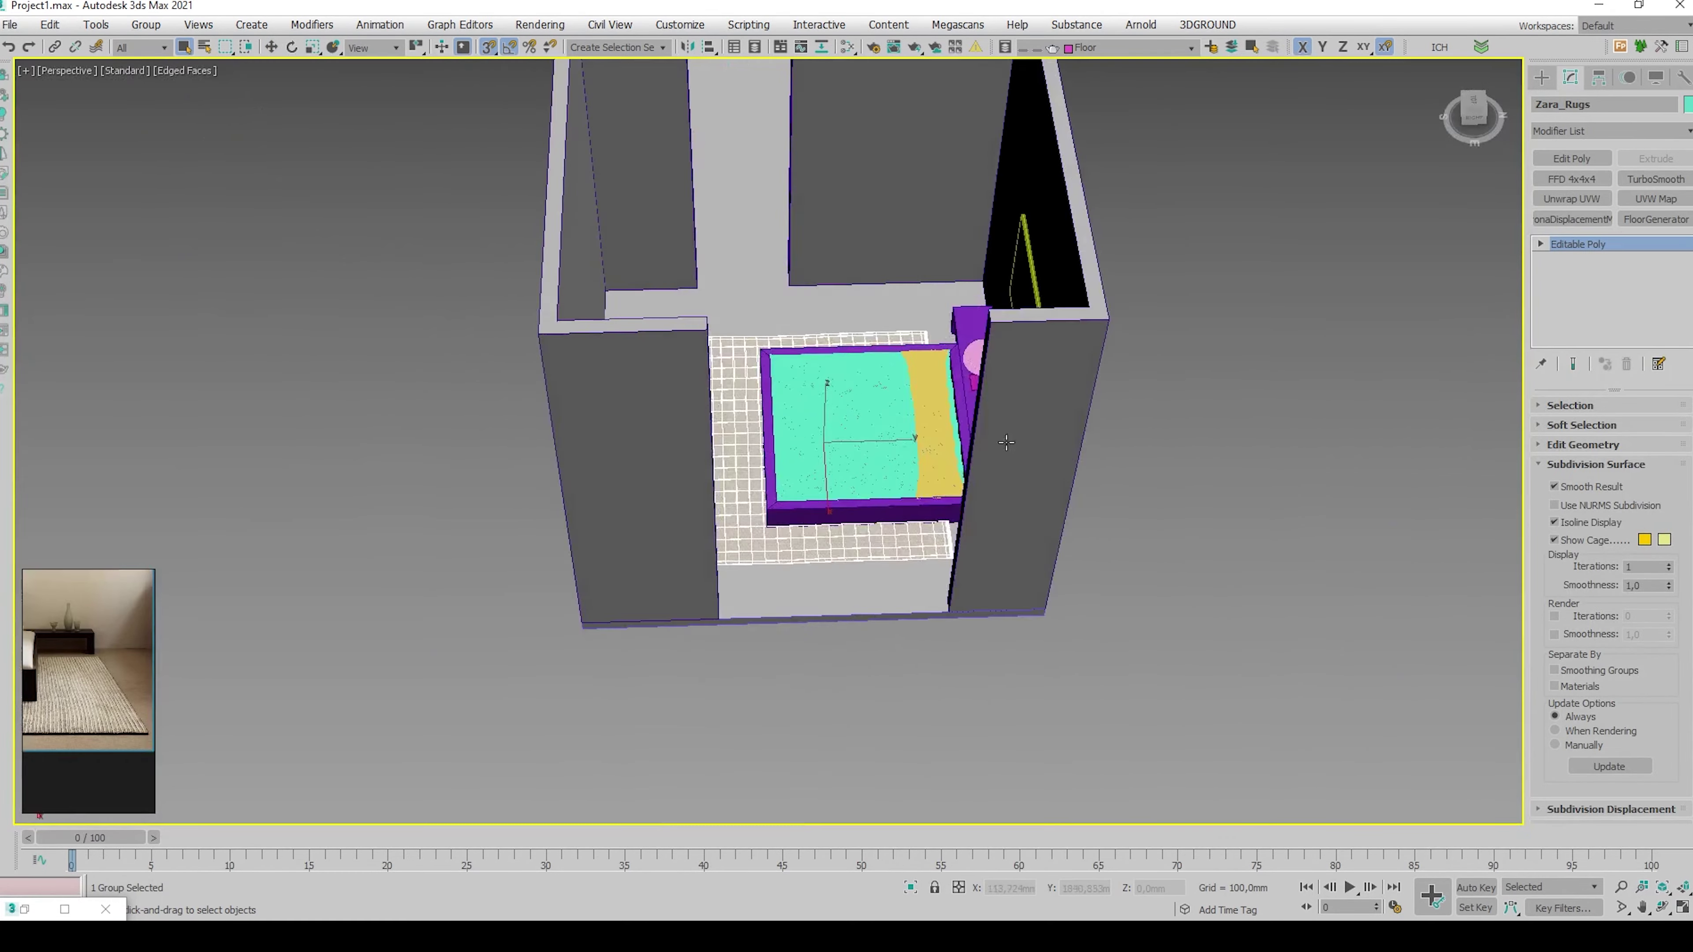
left_click(1033, 398)
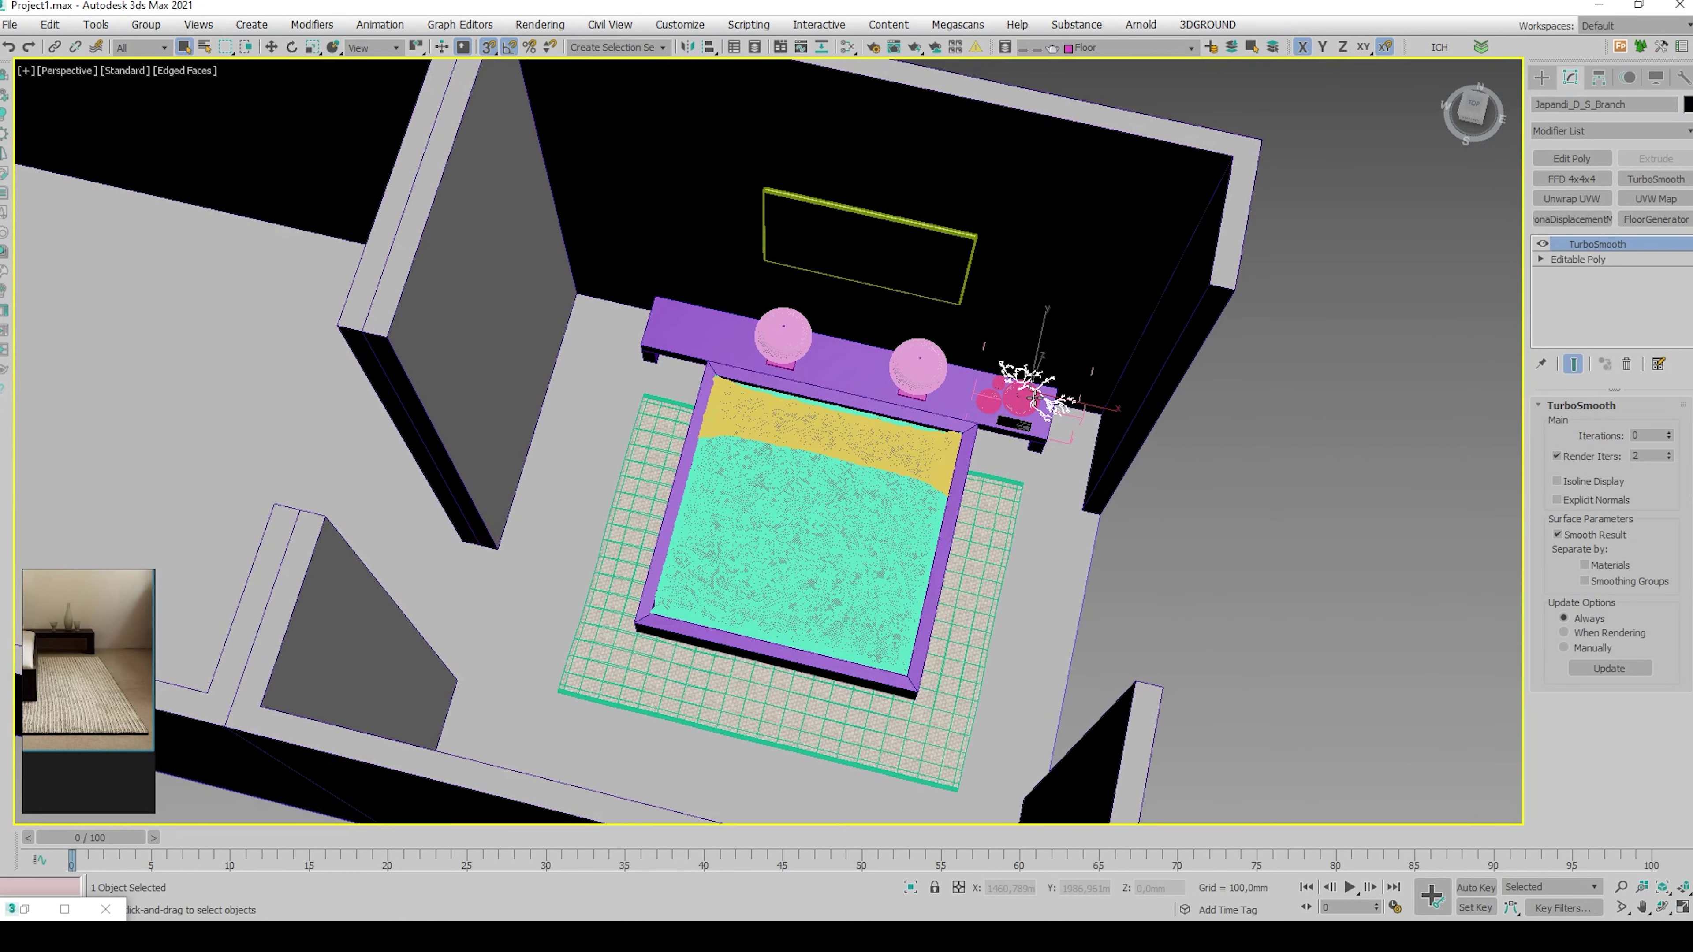
left_click(998, 363)
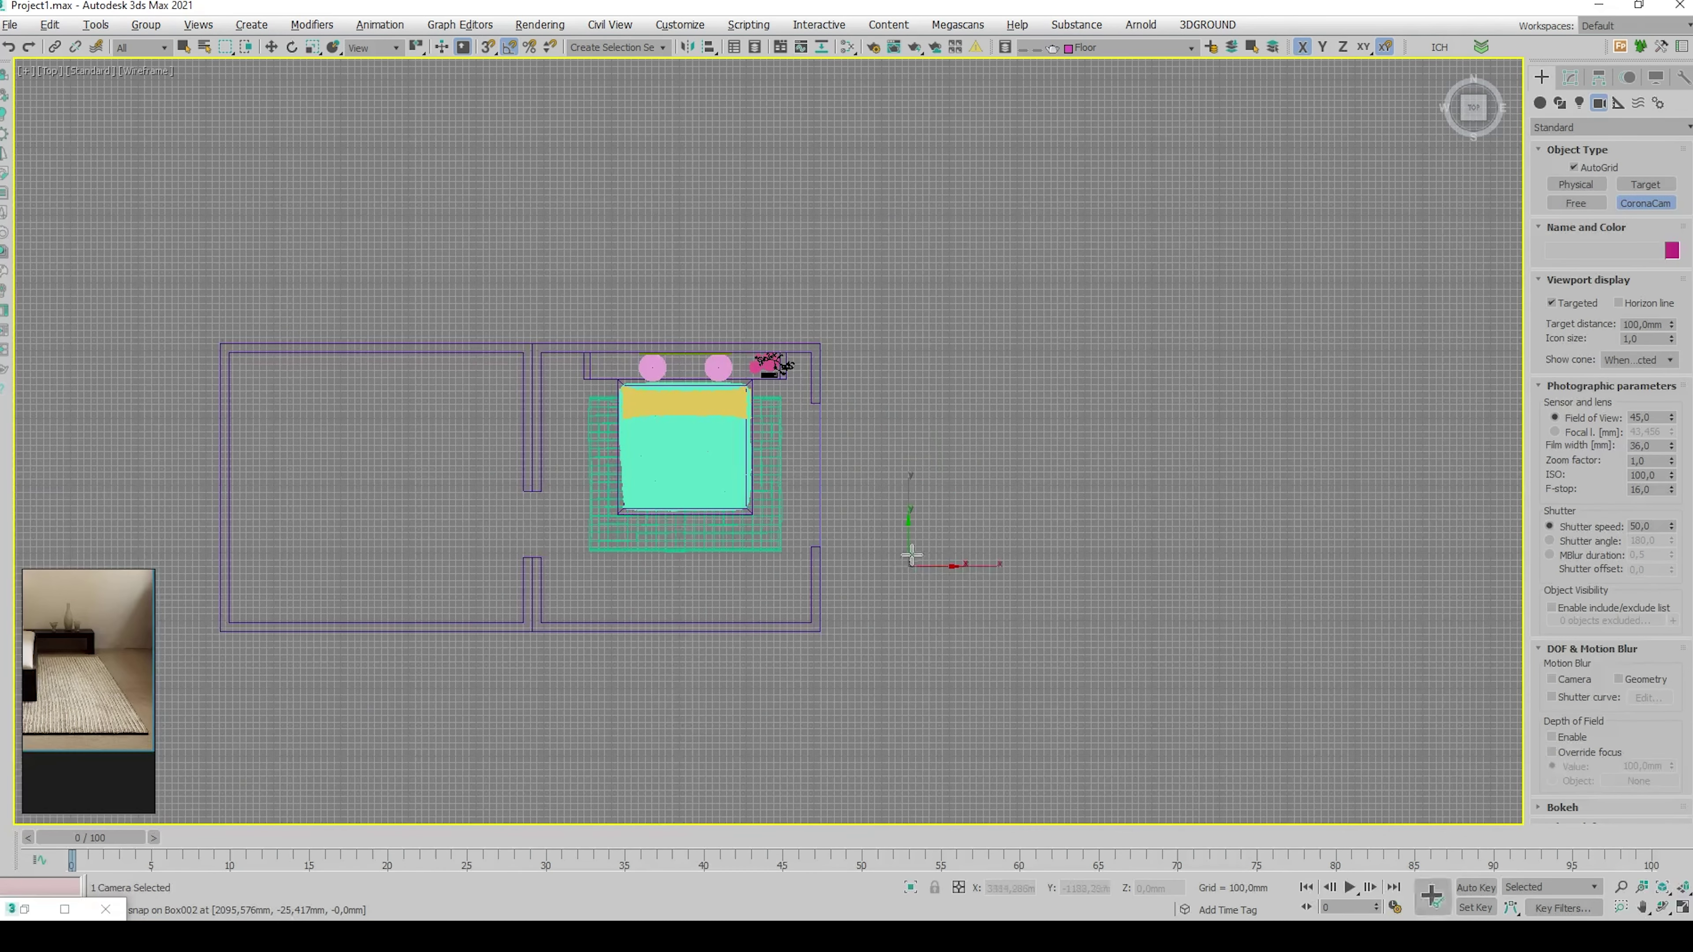
Place a targeted CoronaCam beside the bedroom in the top view and move its target to X 0, Y 0
left_click_drag(907, 567, 905, 378)
left_click(916, 385)
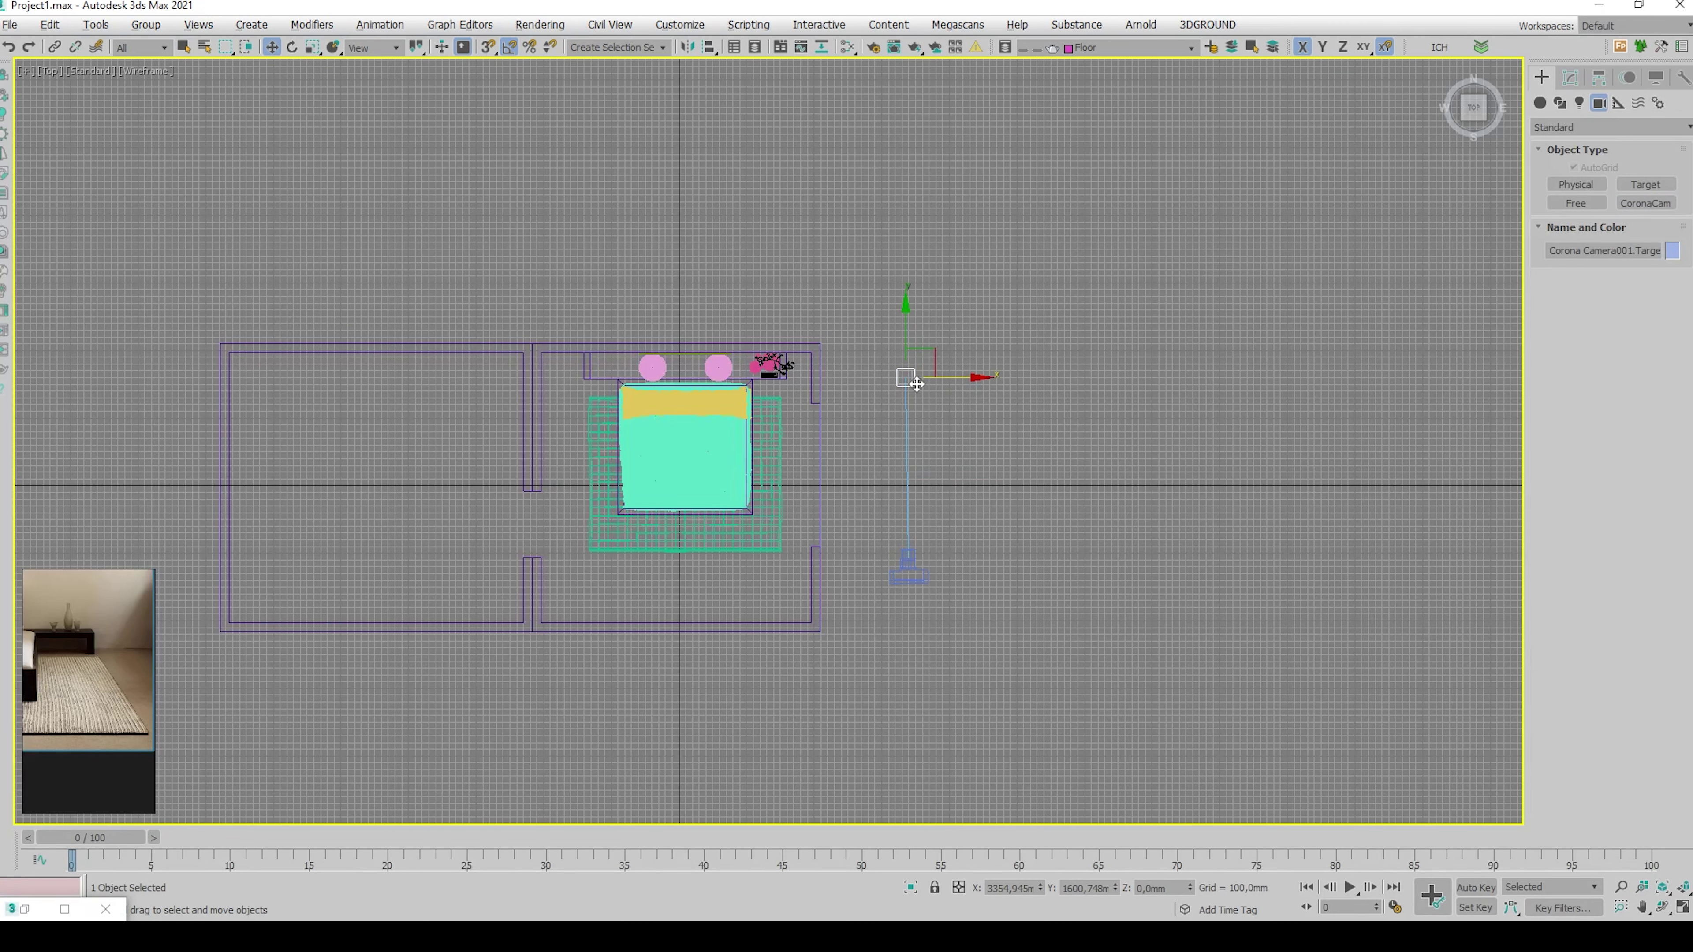
right_click(1039, 887)
right_click(1114, 887)
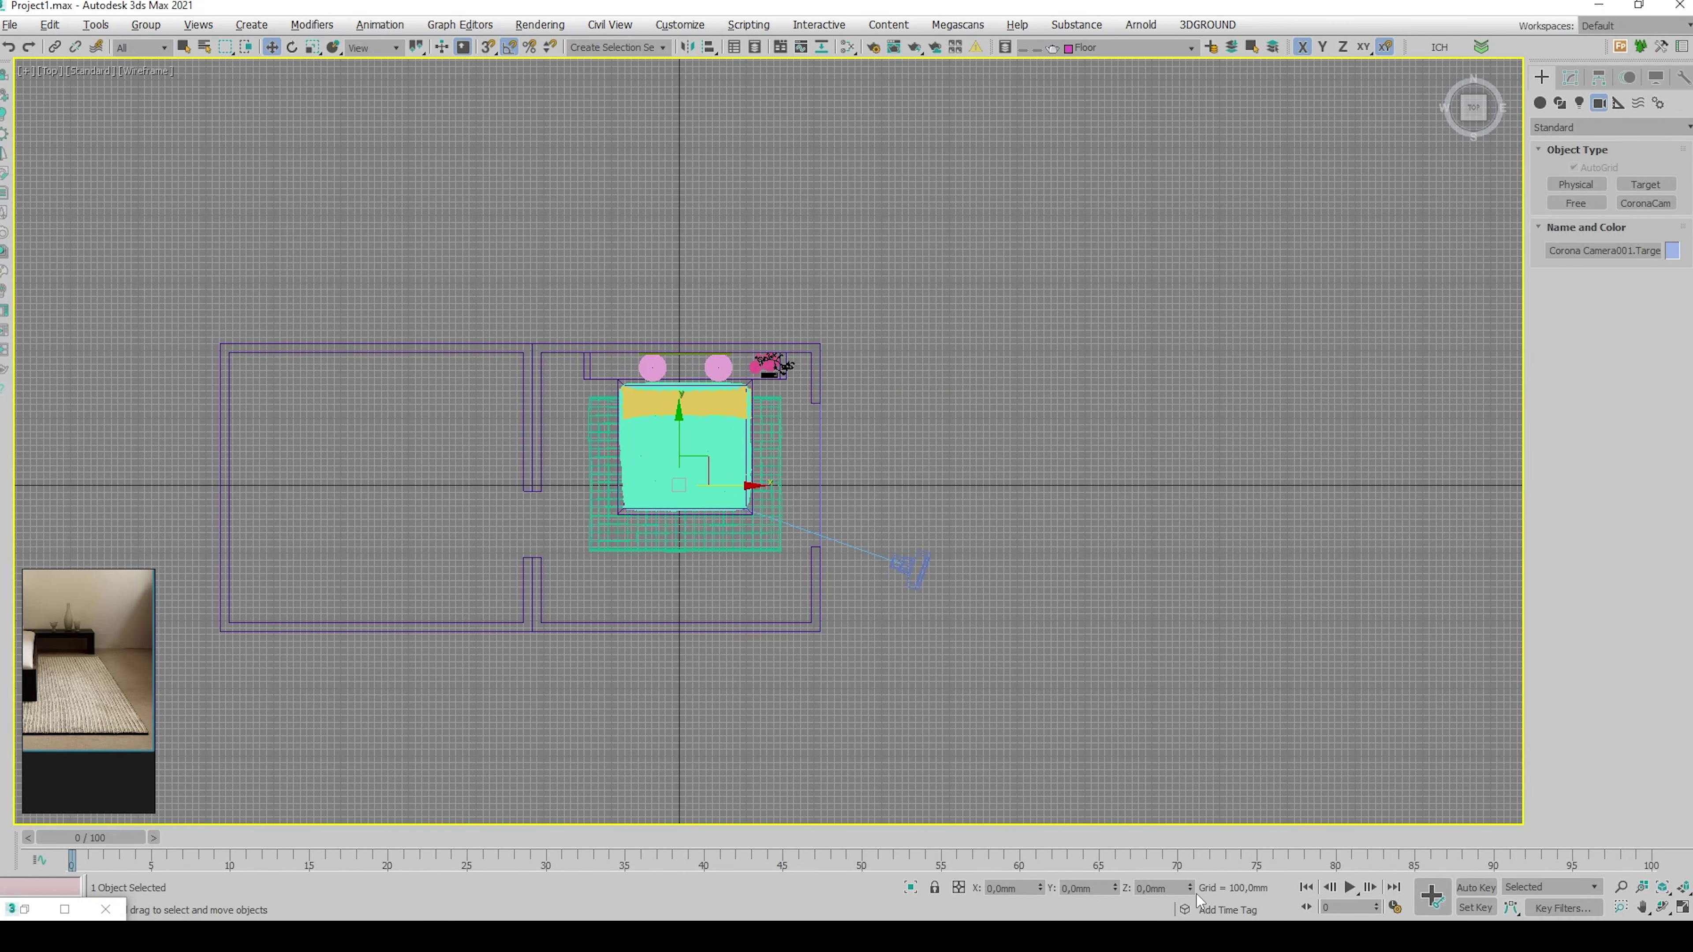
Centre the camera on the bed at X 0, pull it back along Y, and shift its view sideways to match the reference
left_click(915, 580)
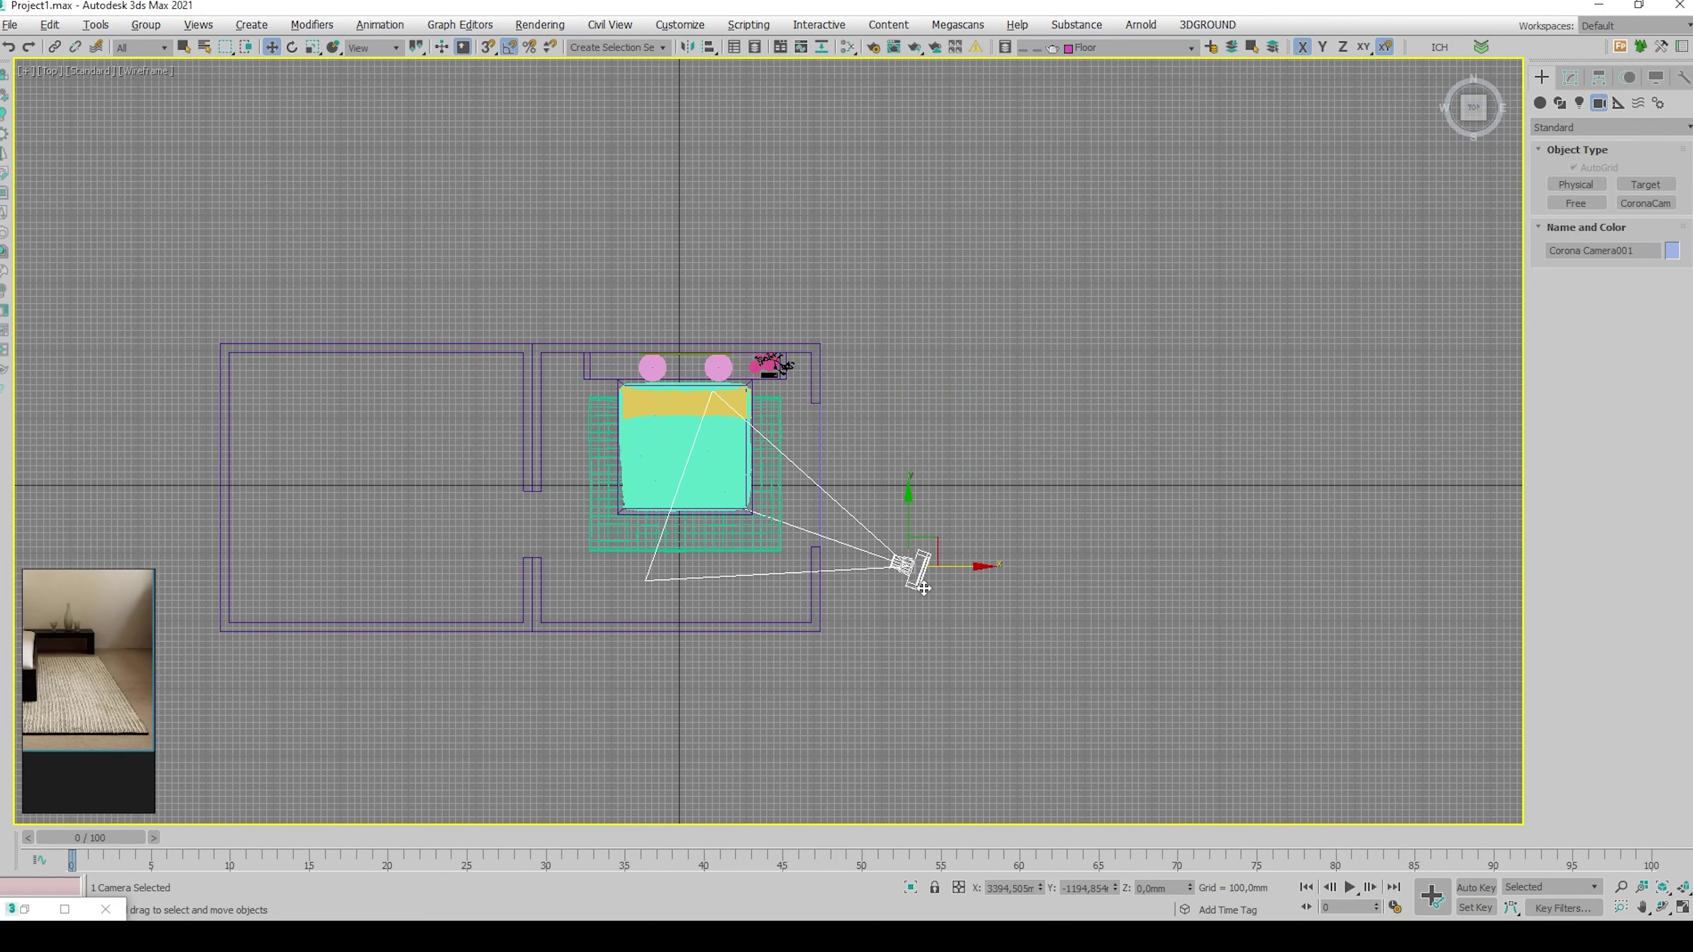
right_click(1039, 887)
right_click(1115, 887)
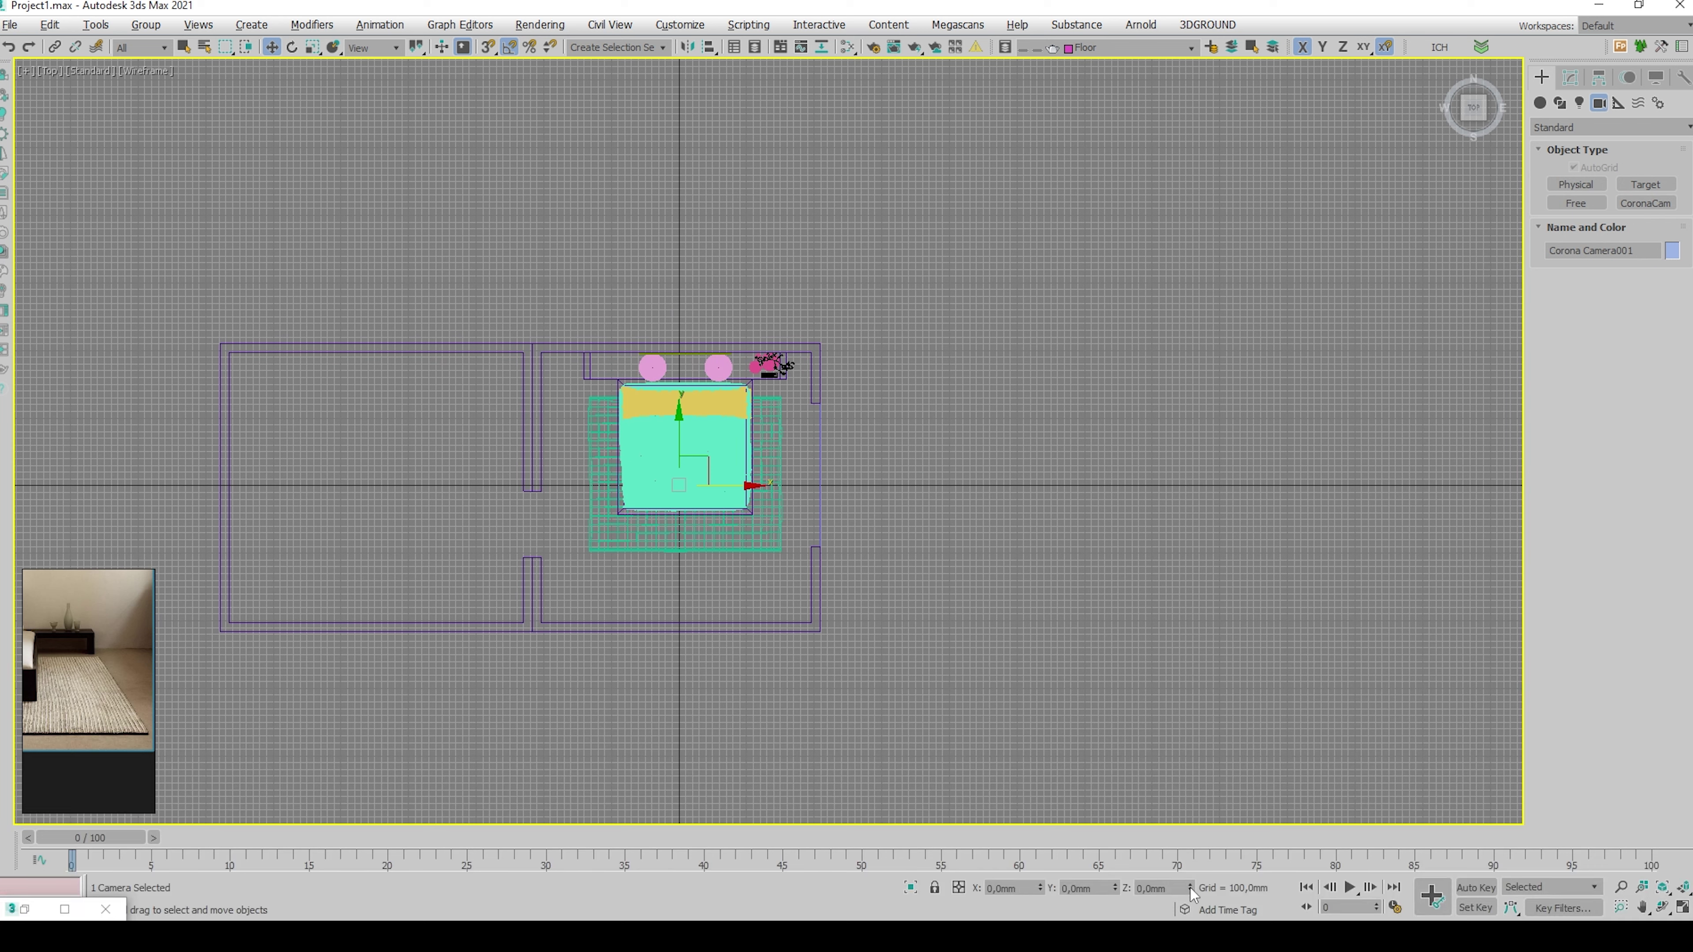
left_click_drag(678, 485, 673, 790)
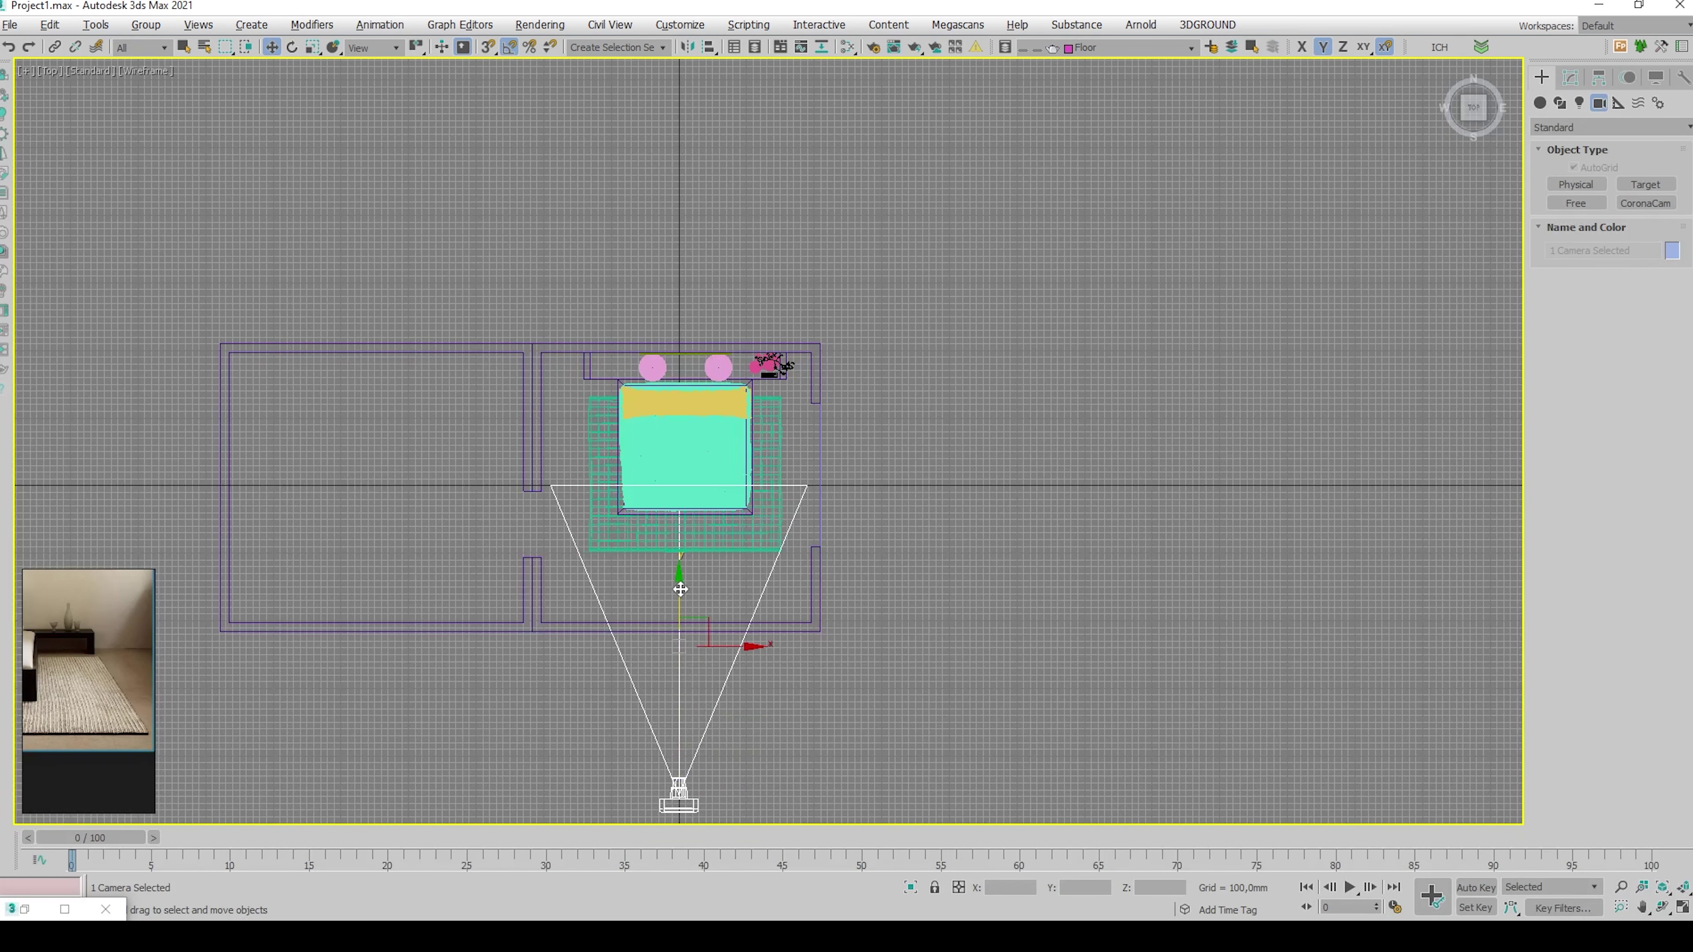
key("c")
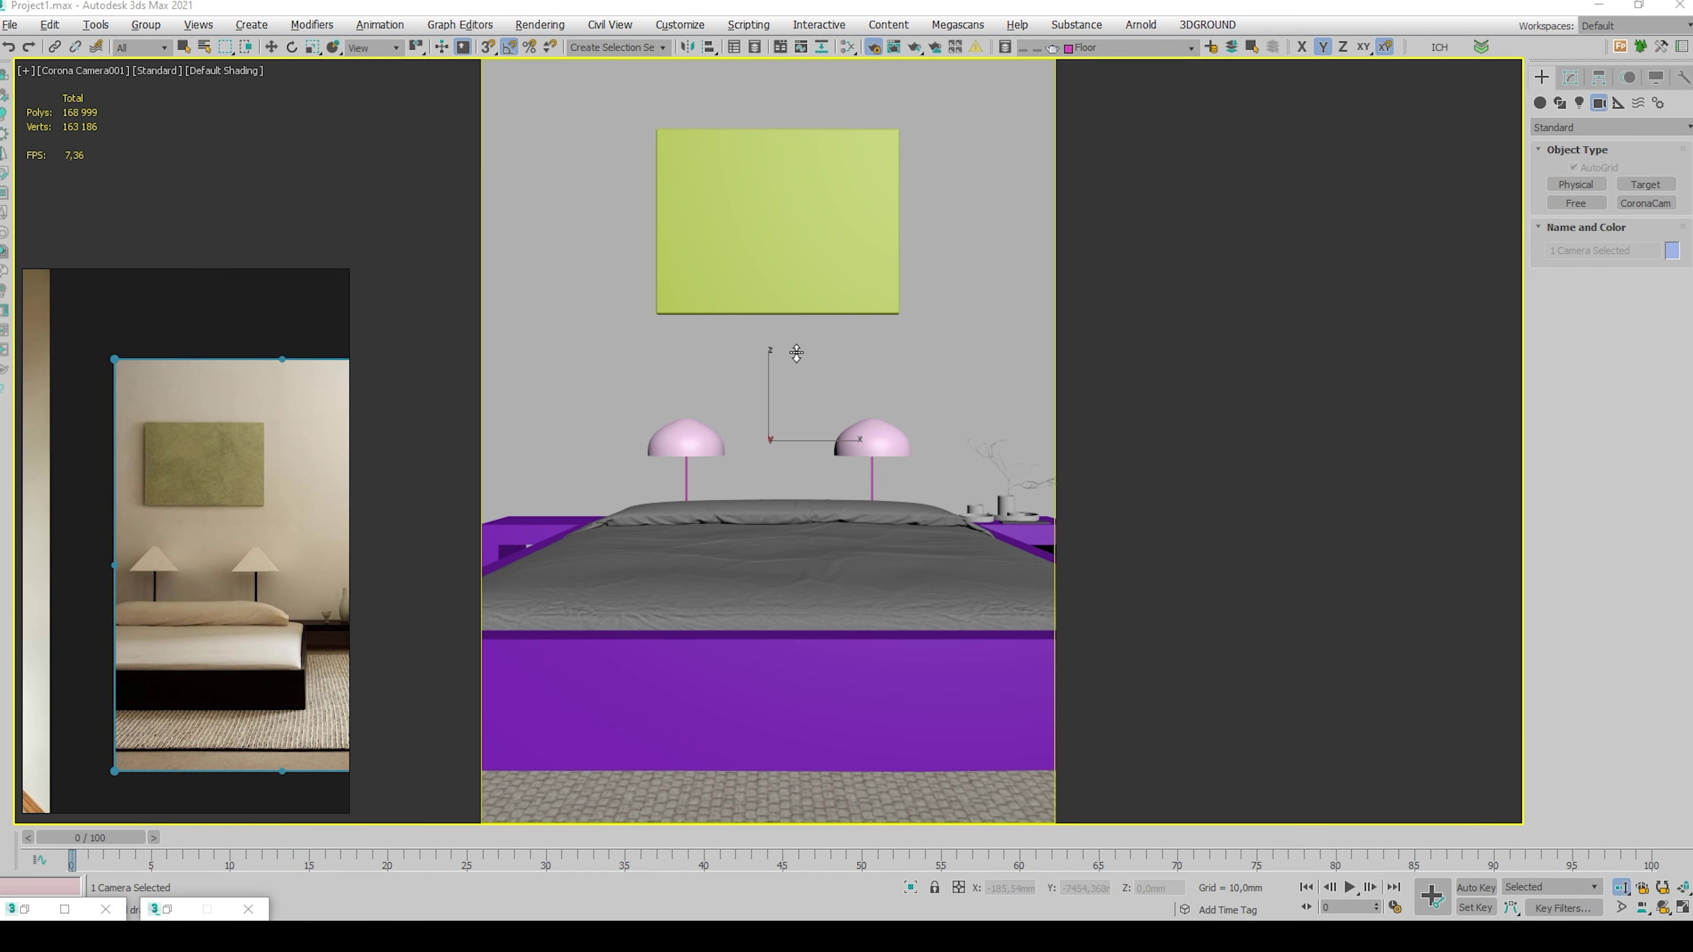
middle_click_drag(896, 418, 705, 416)
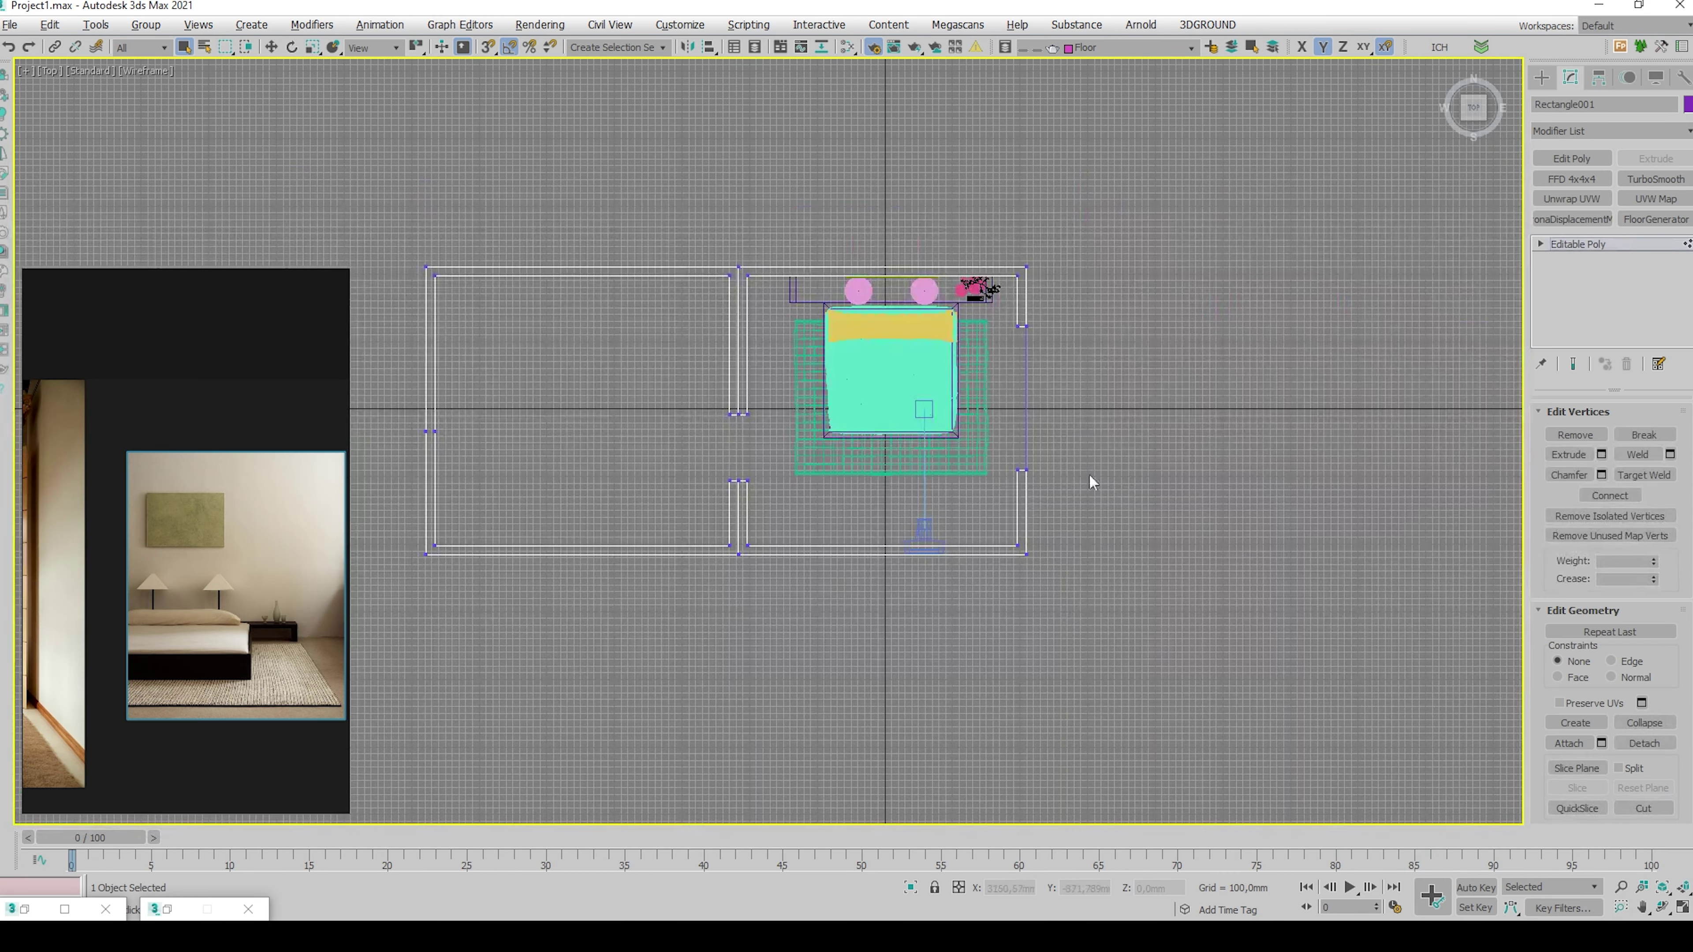
Move the vertices of the walls facing the foot of the bed outward along Y to deepen the room
left_click_drag(351, 629, 353, 631)
middle_click_drag(509, 611, 655, 569)
key("w")
left_click_drag(921, 443, 916, 555)
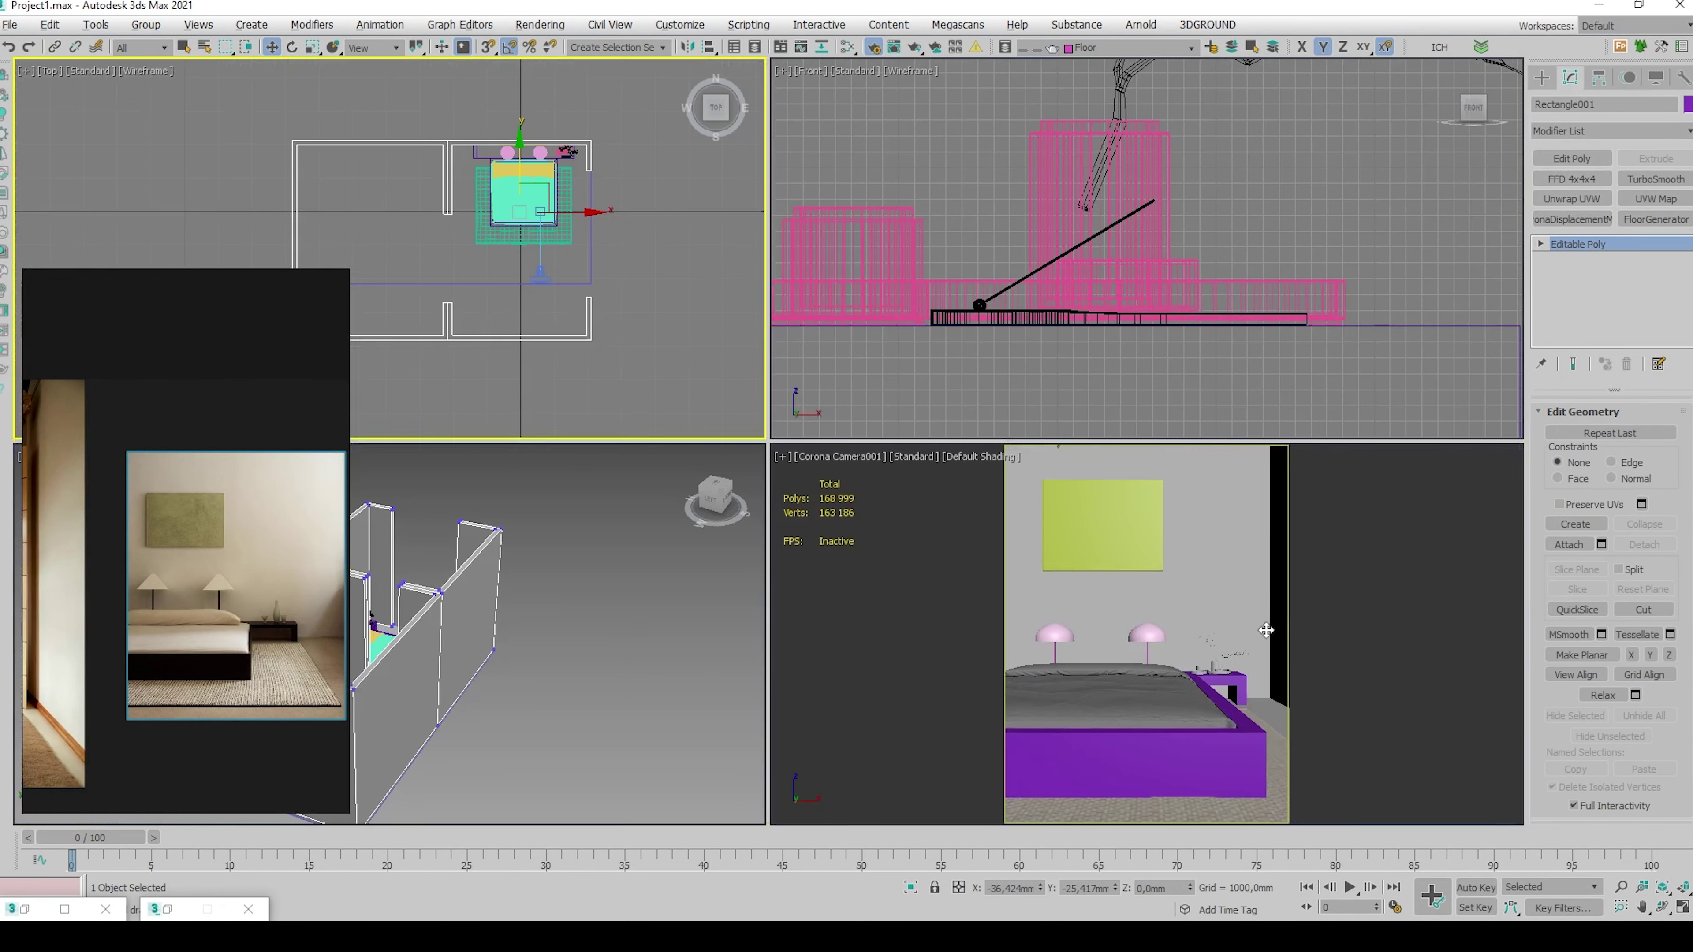
key("alt+w")
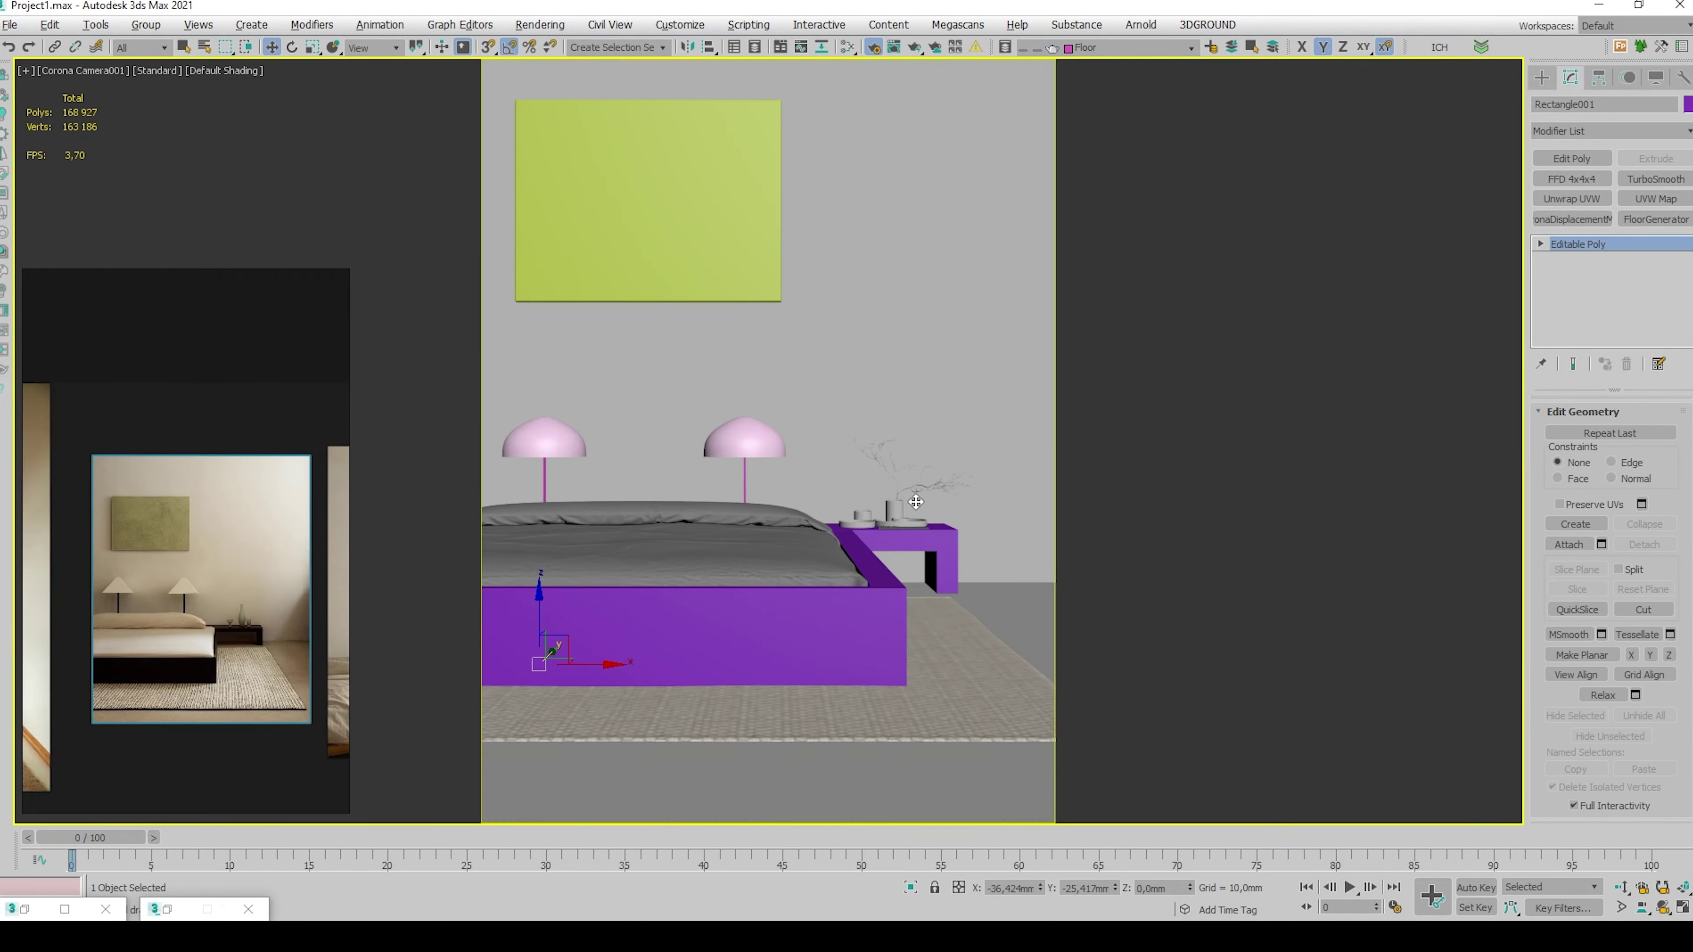
Adjust the side wall's vertices along X in the top view and check the framing through the Corona camera
key("alt+w")
middle_click(521, 295)
key("alt+w")
key("1")
left_click_drag(1088, 414, 1064, 419)
key("1")
key("alt+w")
middle_click(1133, 521)
key("alt+w")
key("alt+w")
key("alt+w")
middle_click_drag(744, 597, 805, 541, "alt")
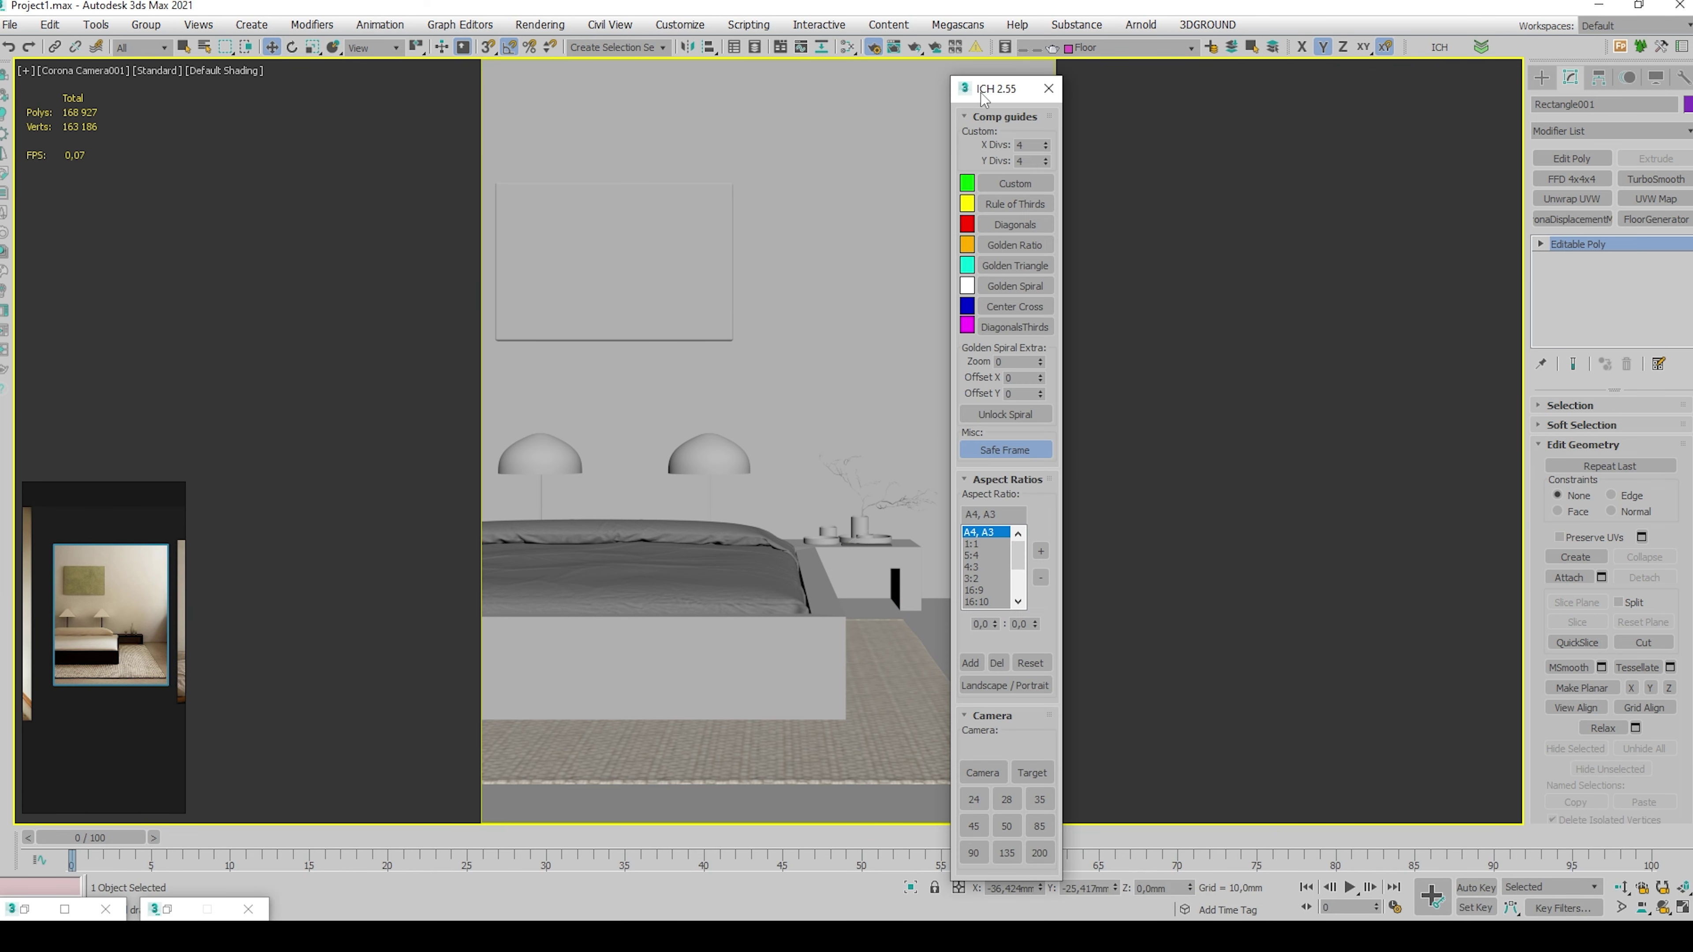
Apply the custom composition guide with 4 × 4 divisions from the ICH tool
left_click_drag(982, 94, 1164, 78)
left_click(1199, 168)
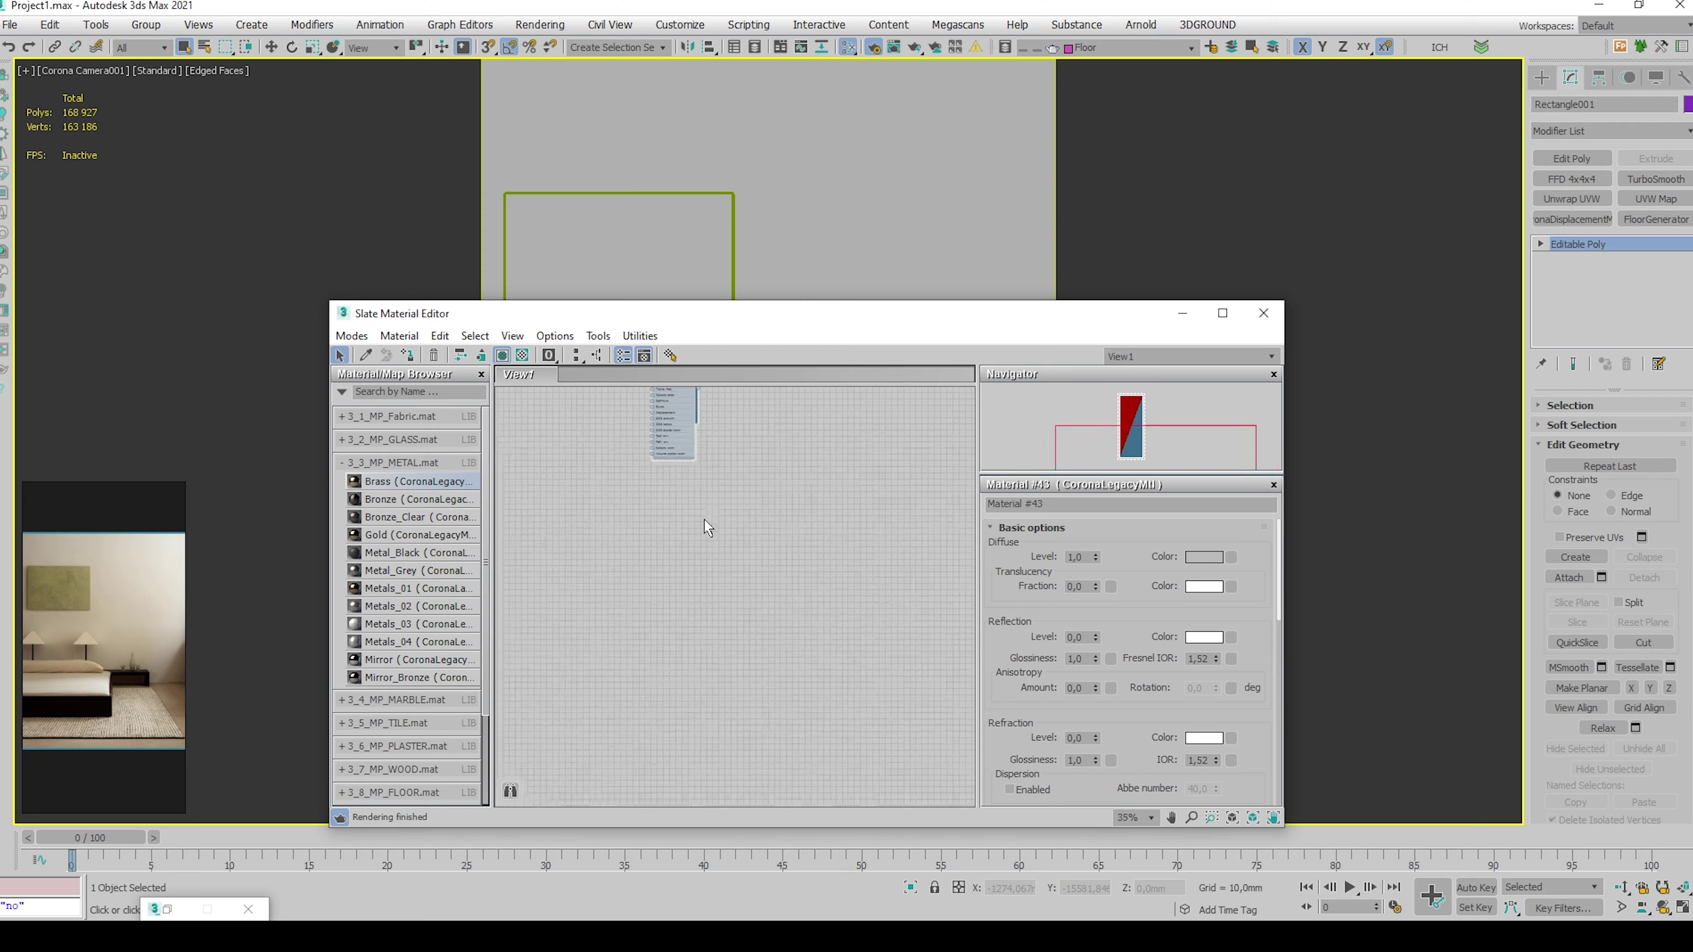
Add a CoronaSky map to the Slate Material Editor
right_click(631, 507)
mouse_move(706, 672)
mouse_move(879, 723)
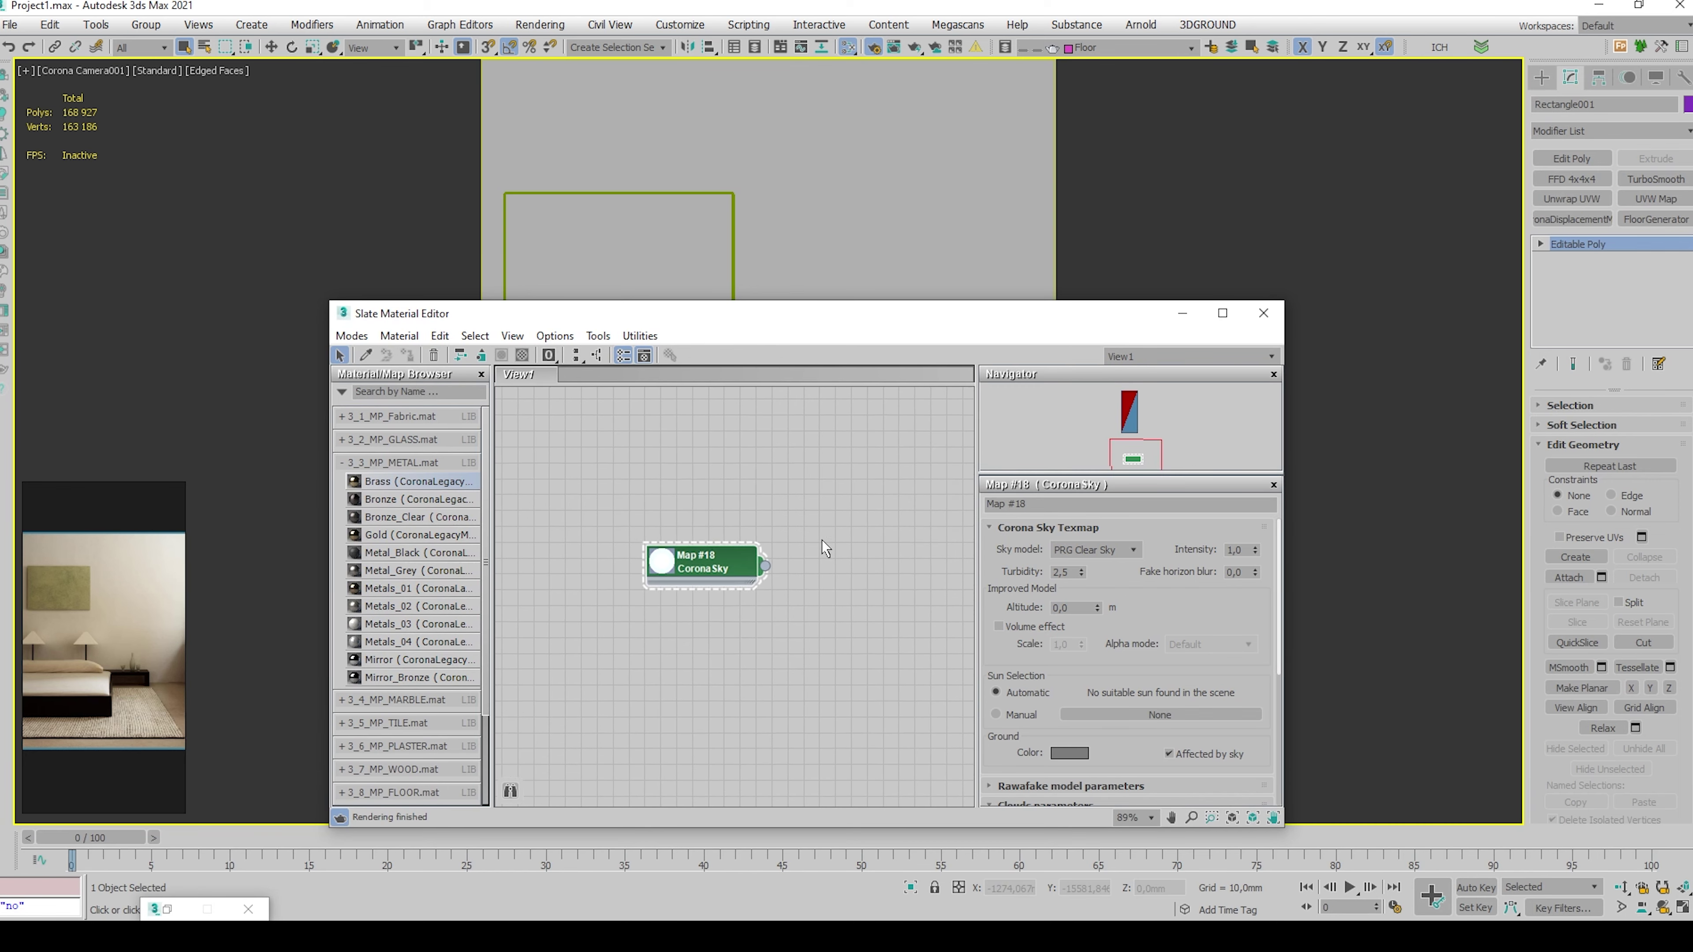
Set the CoronaSky turbidity to 1.7 and feed the map into a new Color Correction map
scroll(753, 554, "down", 2)
left_click_drag(694, 526, 792, 548)
mouse_move(866, 732)
mouse_move(1051, 758)
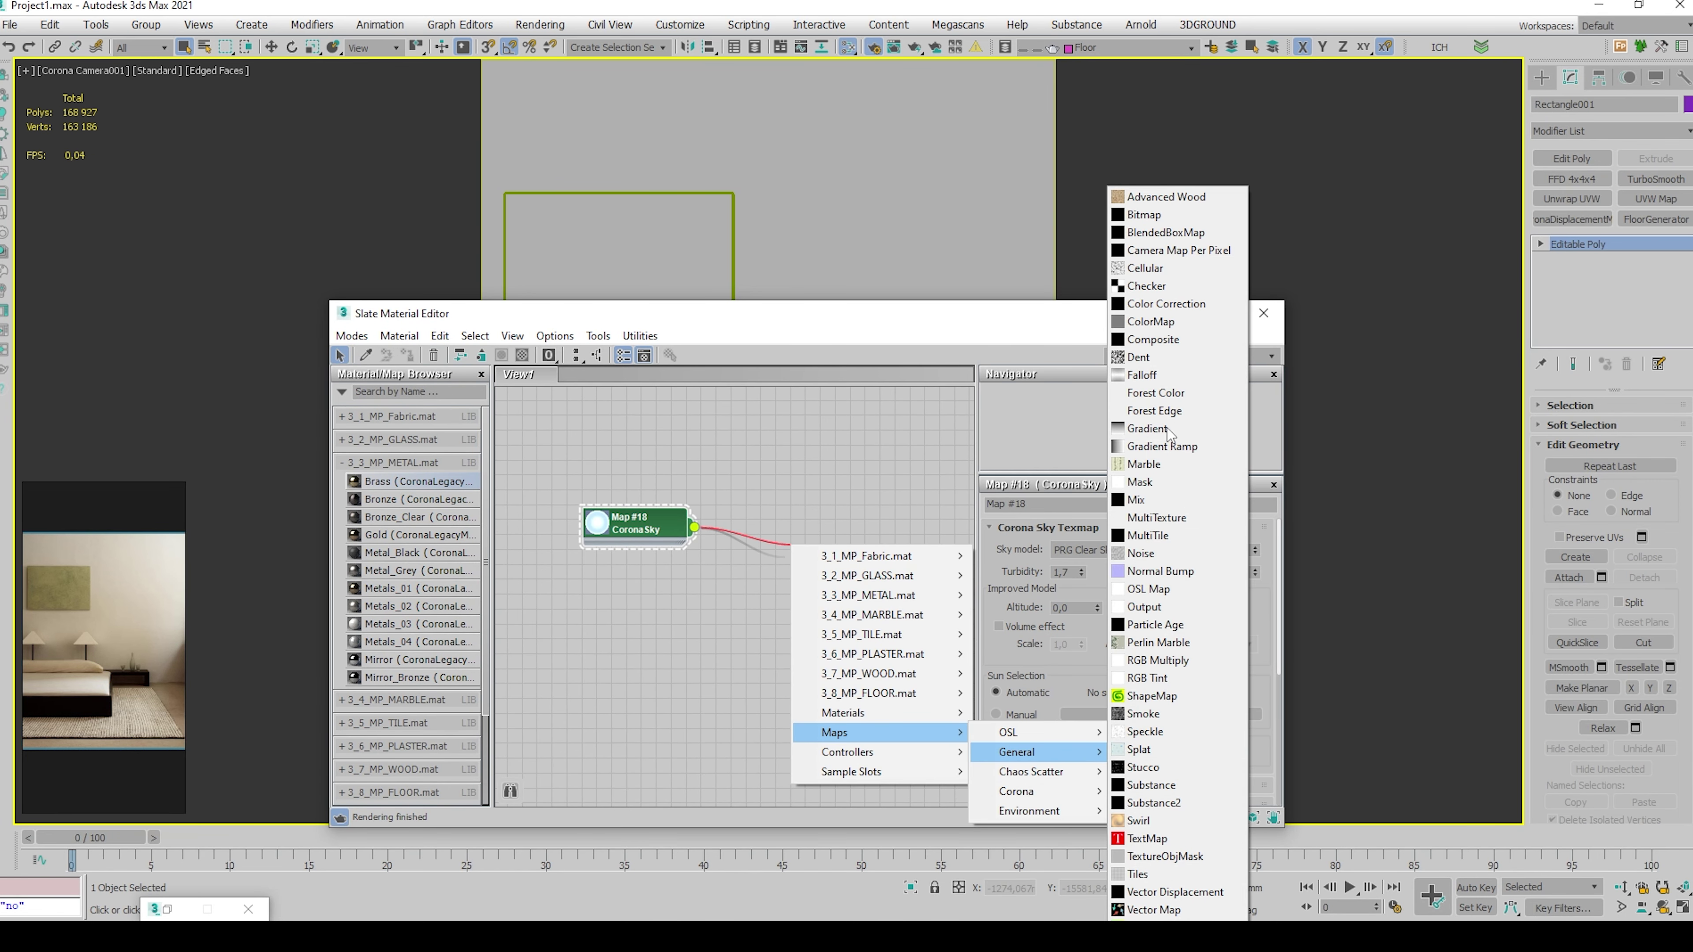
left_click(1166, 303)
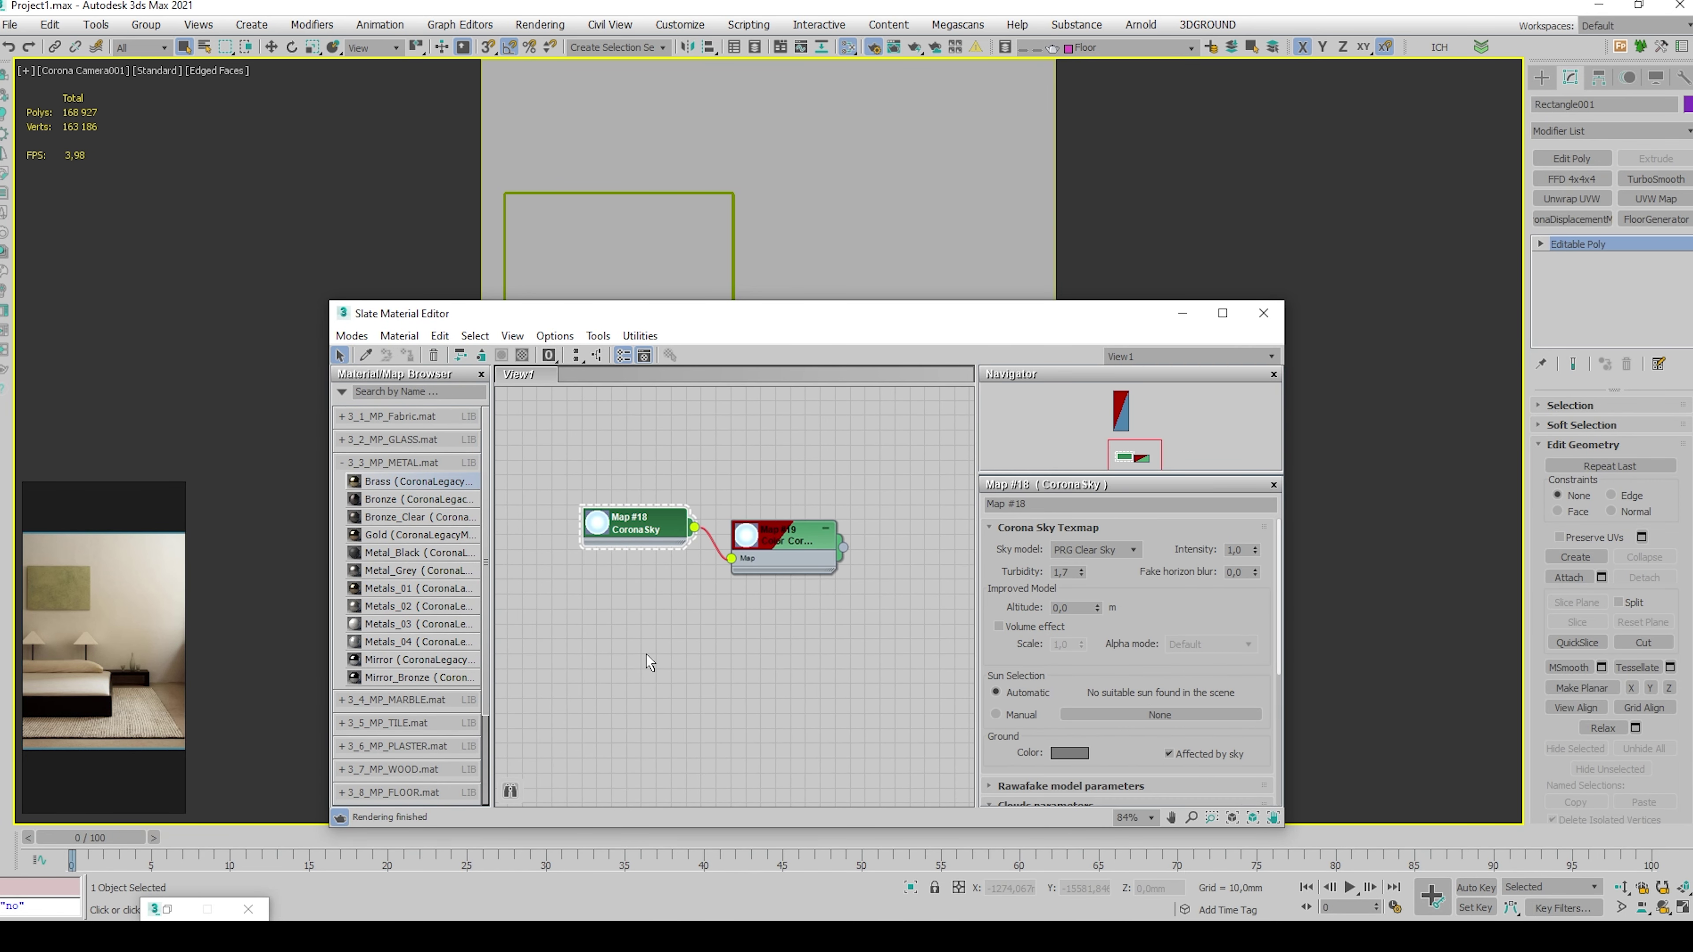
Set the Color Correction saturation to -100 and assign the map as Corona's single-map scene environment
double_click(791, 537)
left_click_drag(1077, 779, 992, 774)
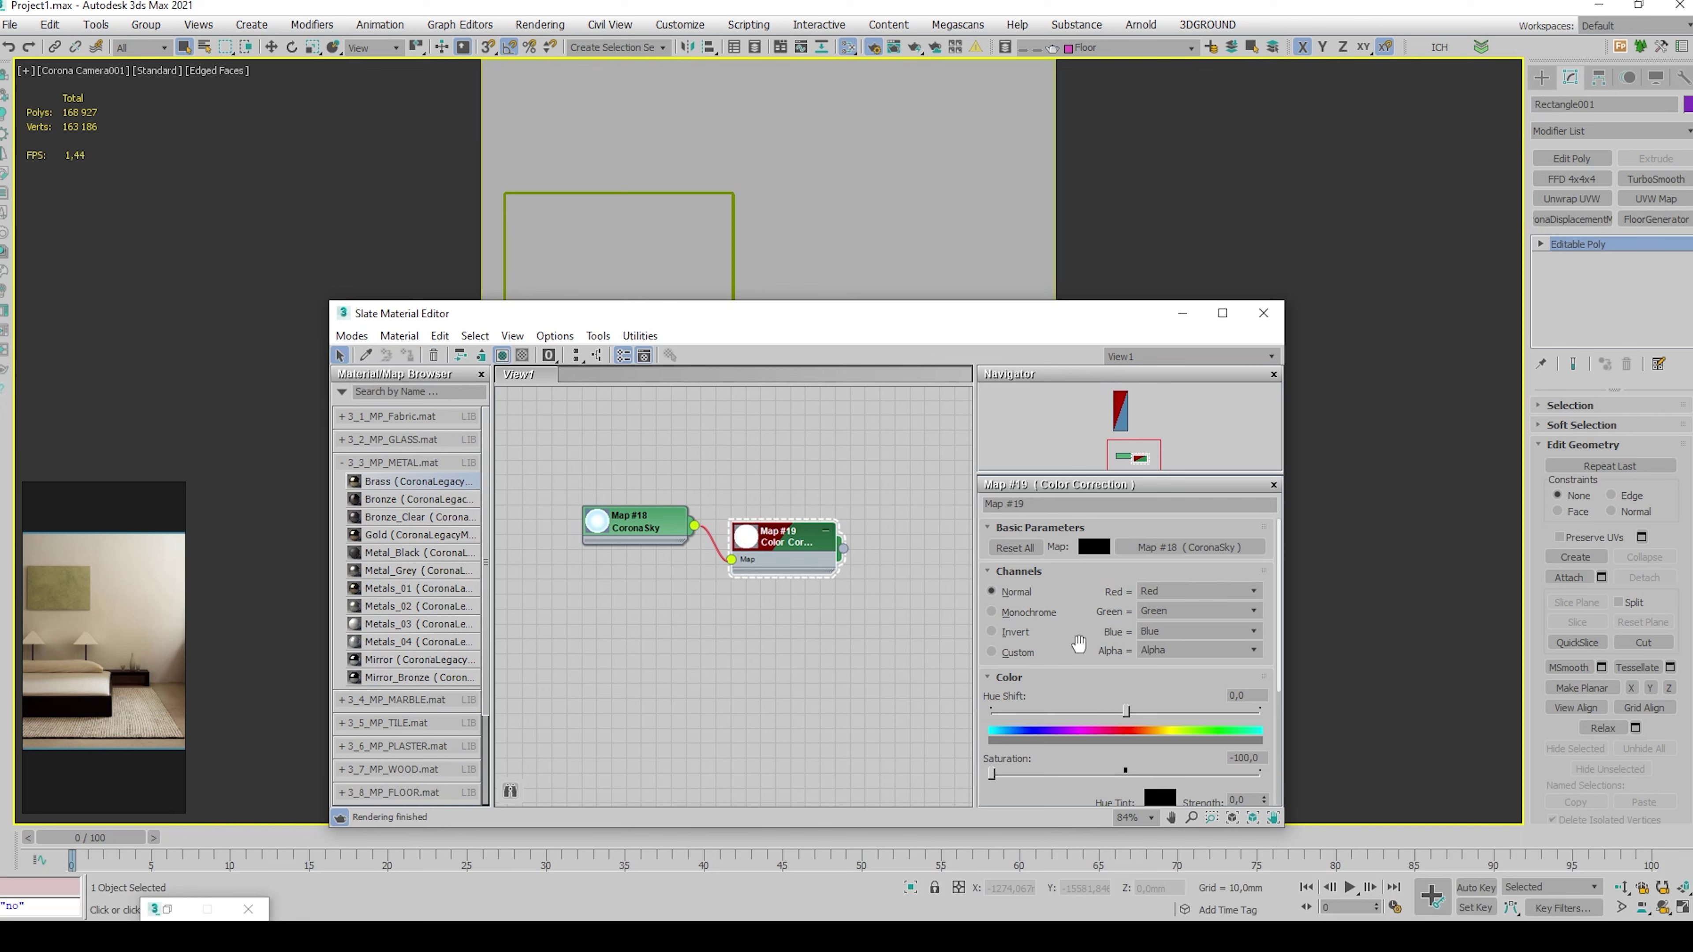
scroll(133, 674, "down", 2)
left_click(729, 637)
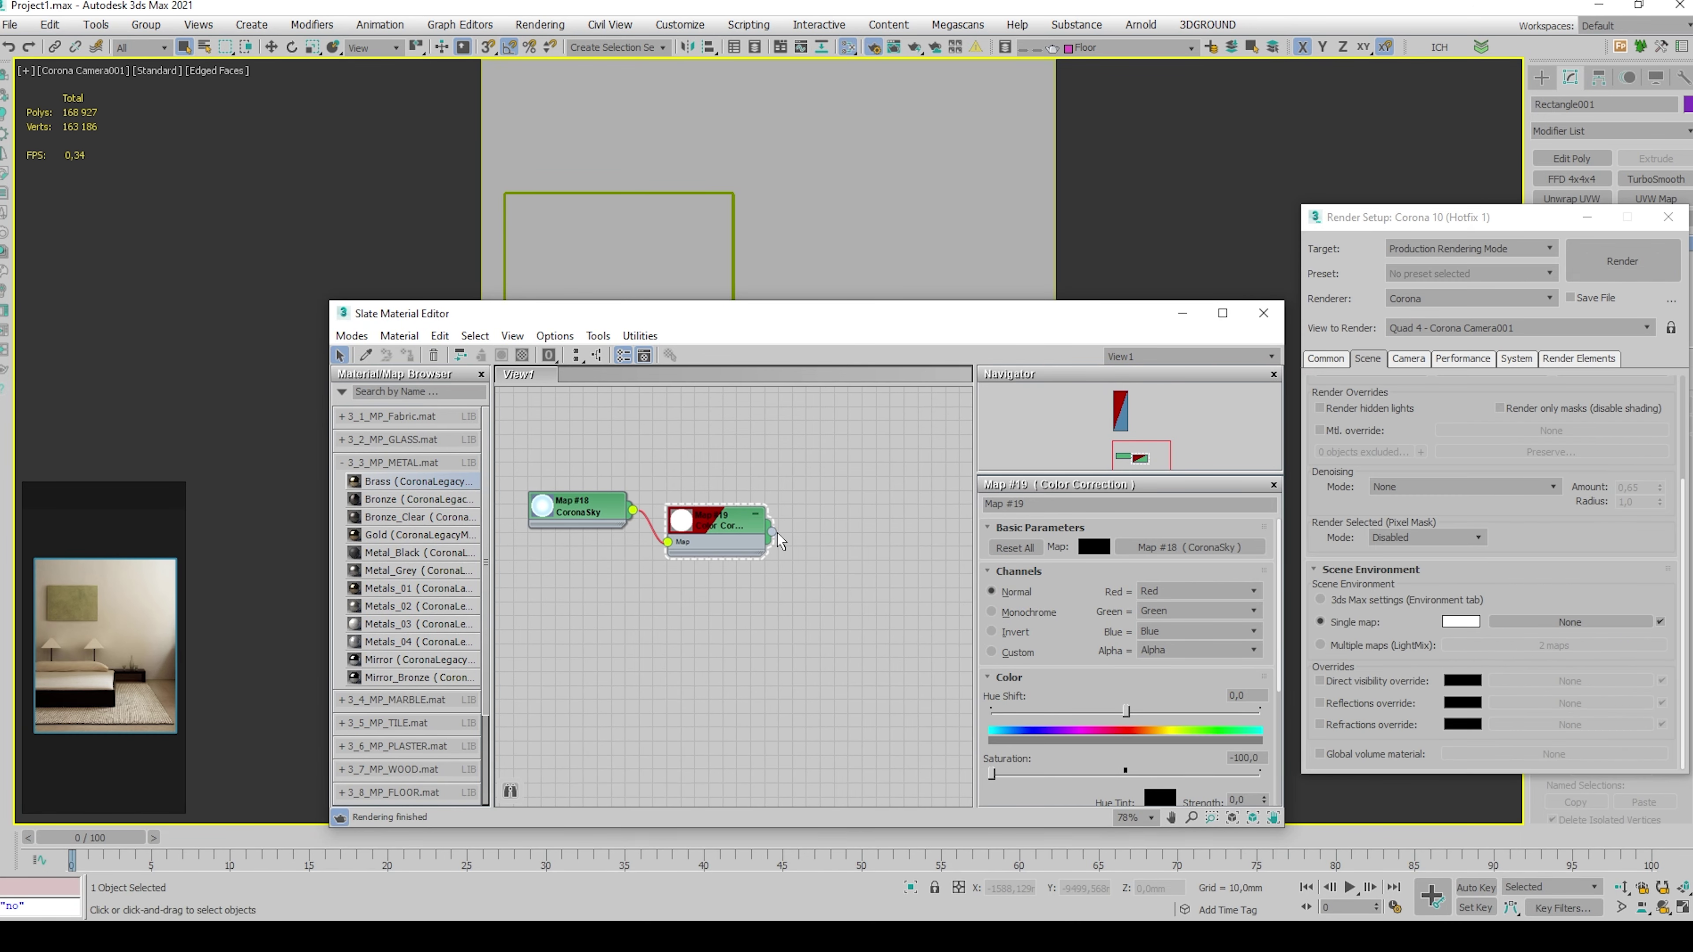
left_click_drag(772, 532, 1503, 625)
left_click(1453, 552)
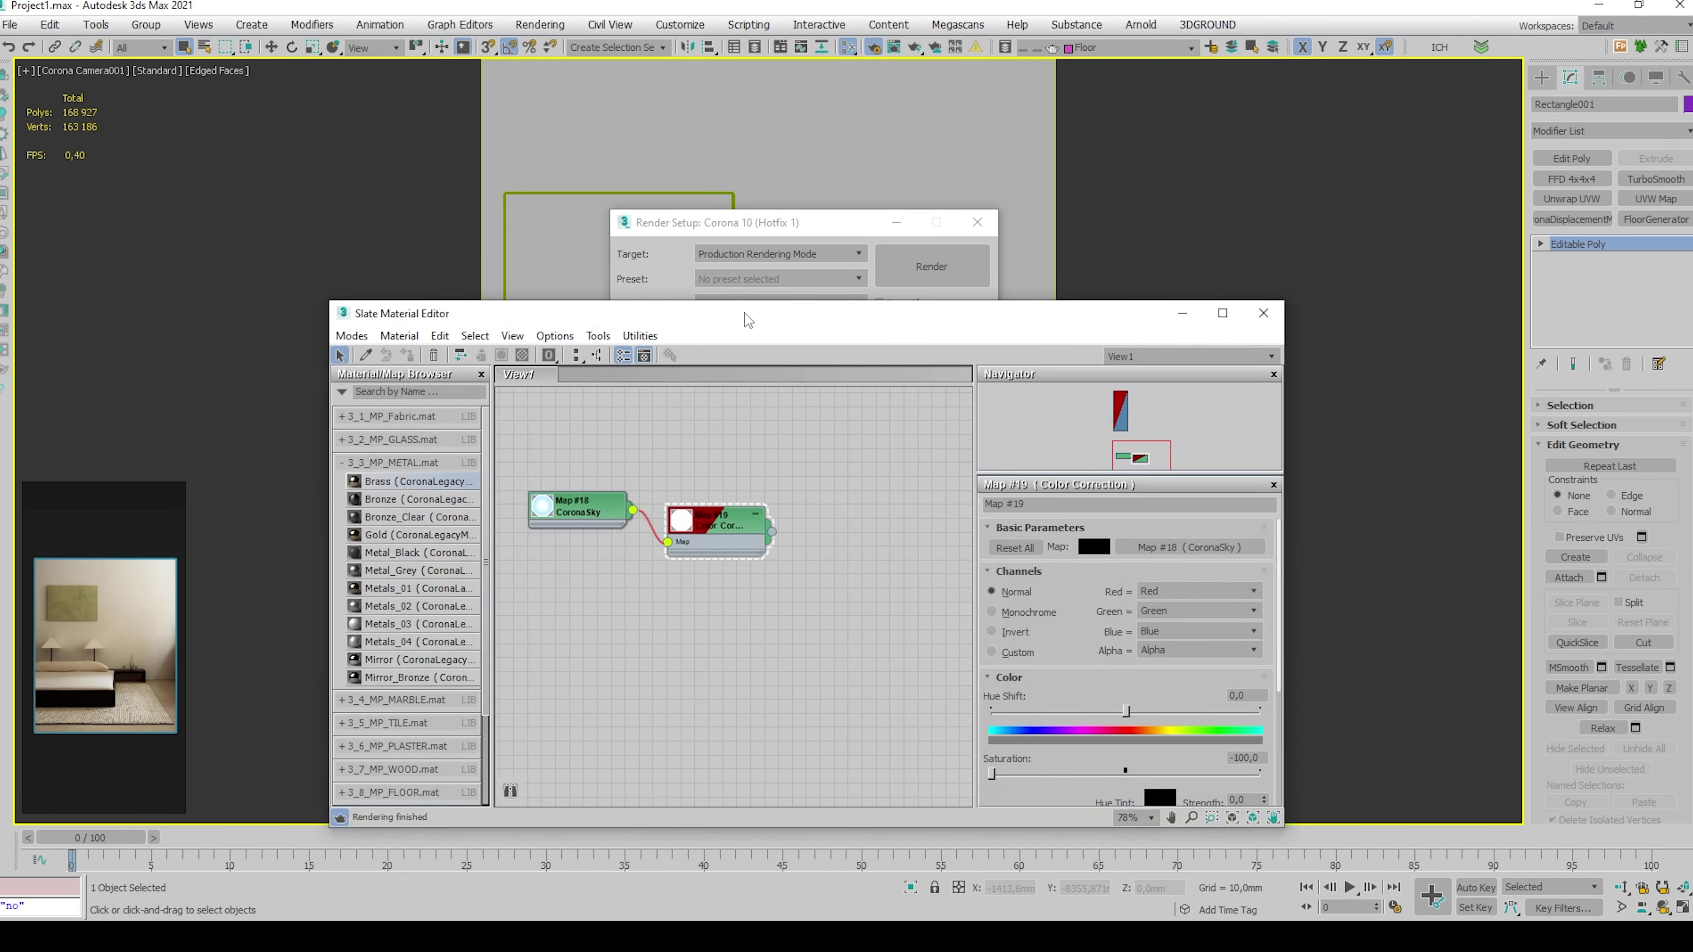
Assign the grey CoronaLegacyMtl as an instance to the material override in Corona's scene render settings
left_click_drag(745, 313, 1289, 310)
scroll(1180, 533, "down", 2)
middle_click_drag(1126, 414, 1232, 719)
scroll(1257, 559, "up", 2)
left_click_drag(1288, 547, 841, 533)
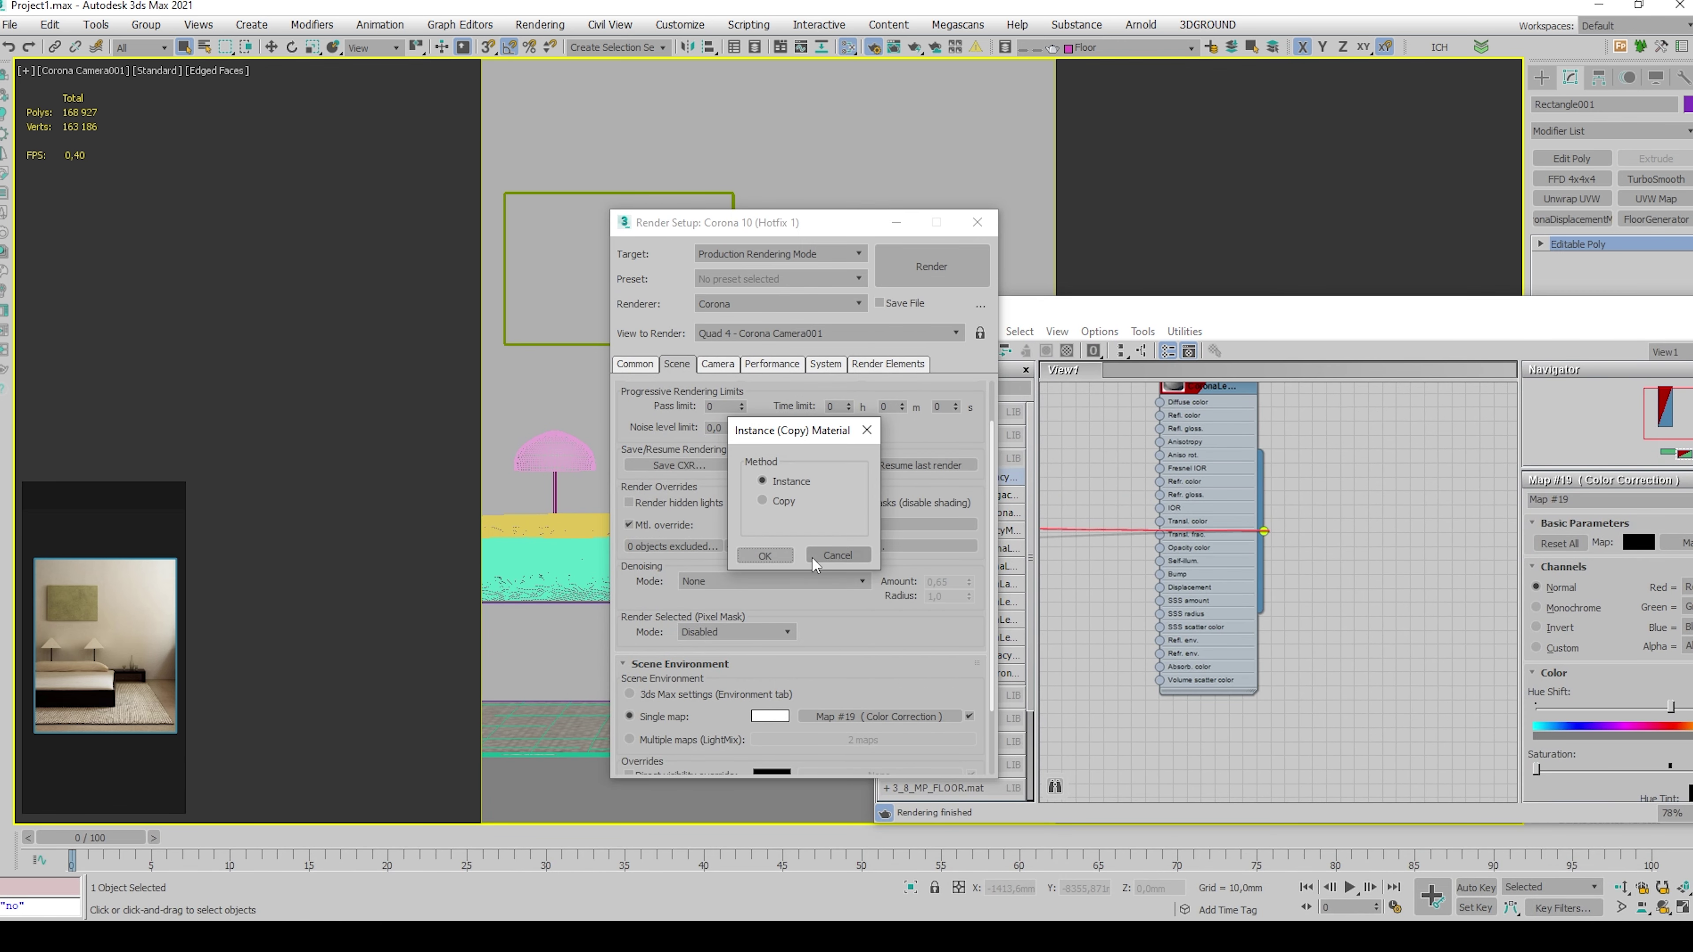
left_click(757, 552)
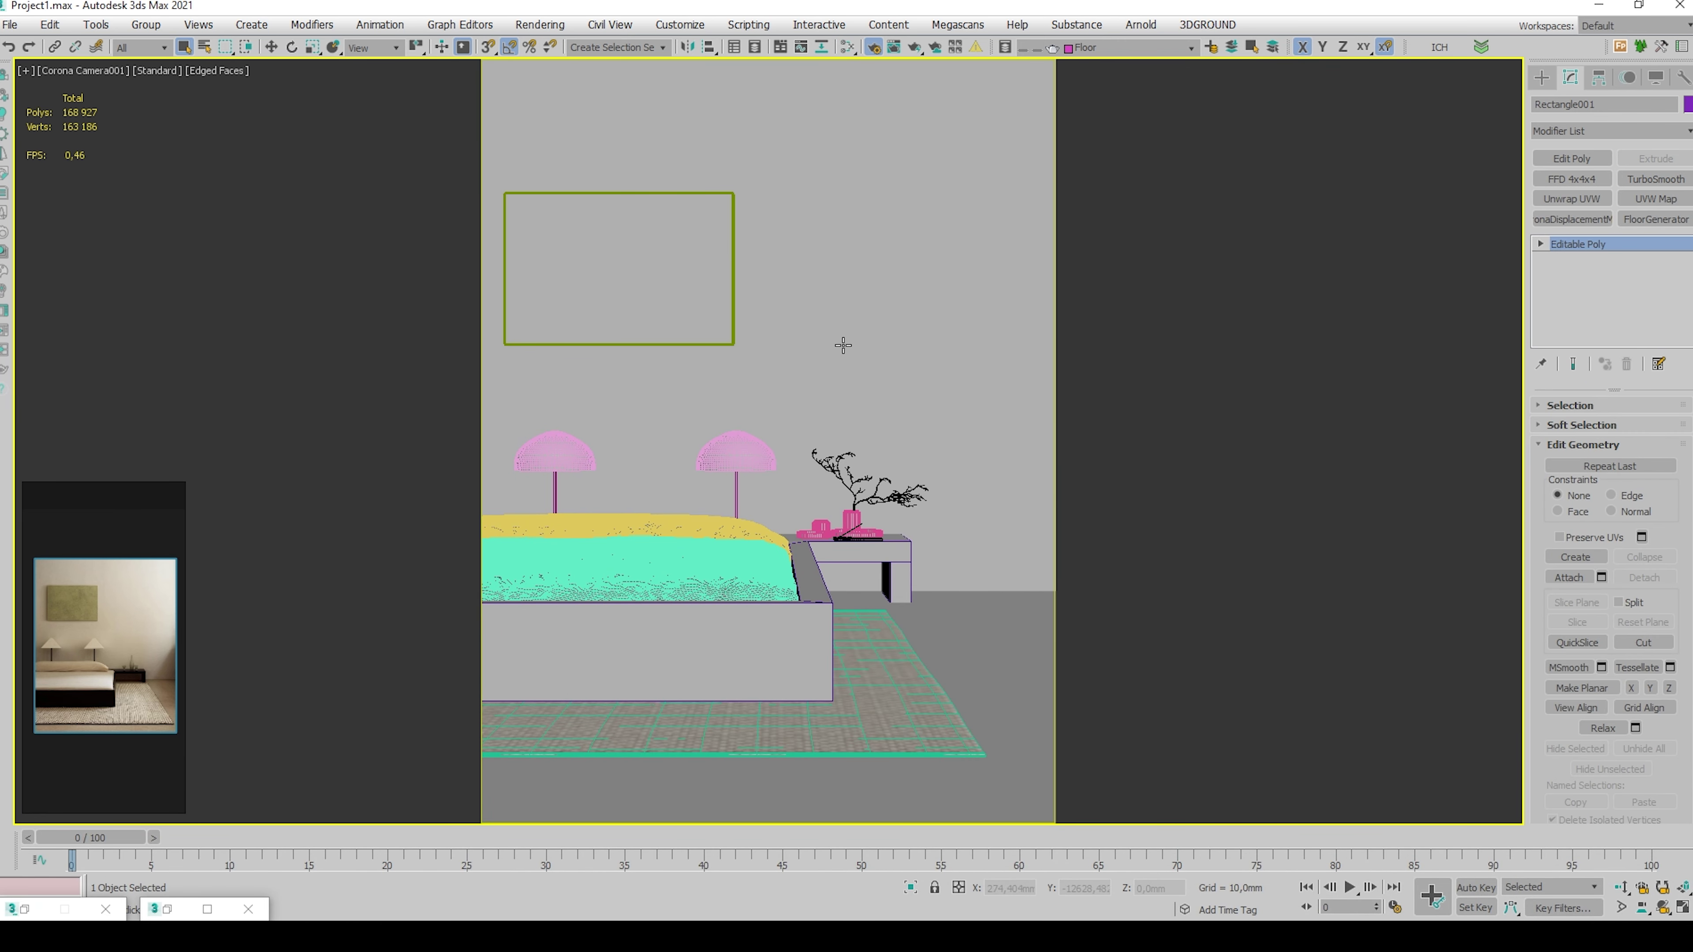
Start an interactive Corona render of the camera view
left_click(1300, 218)
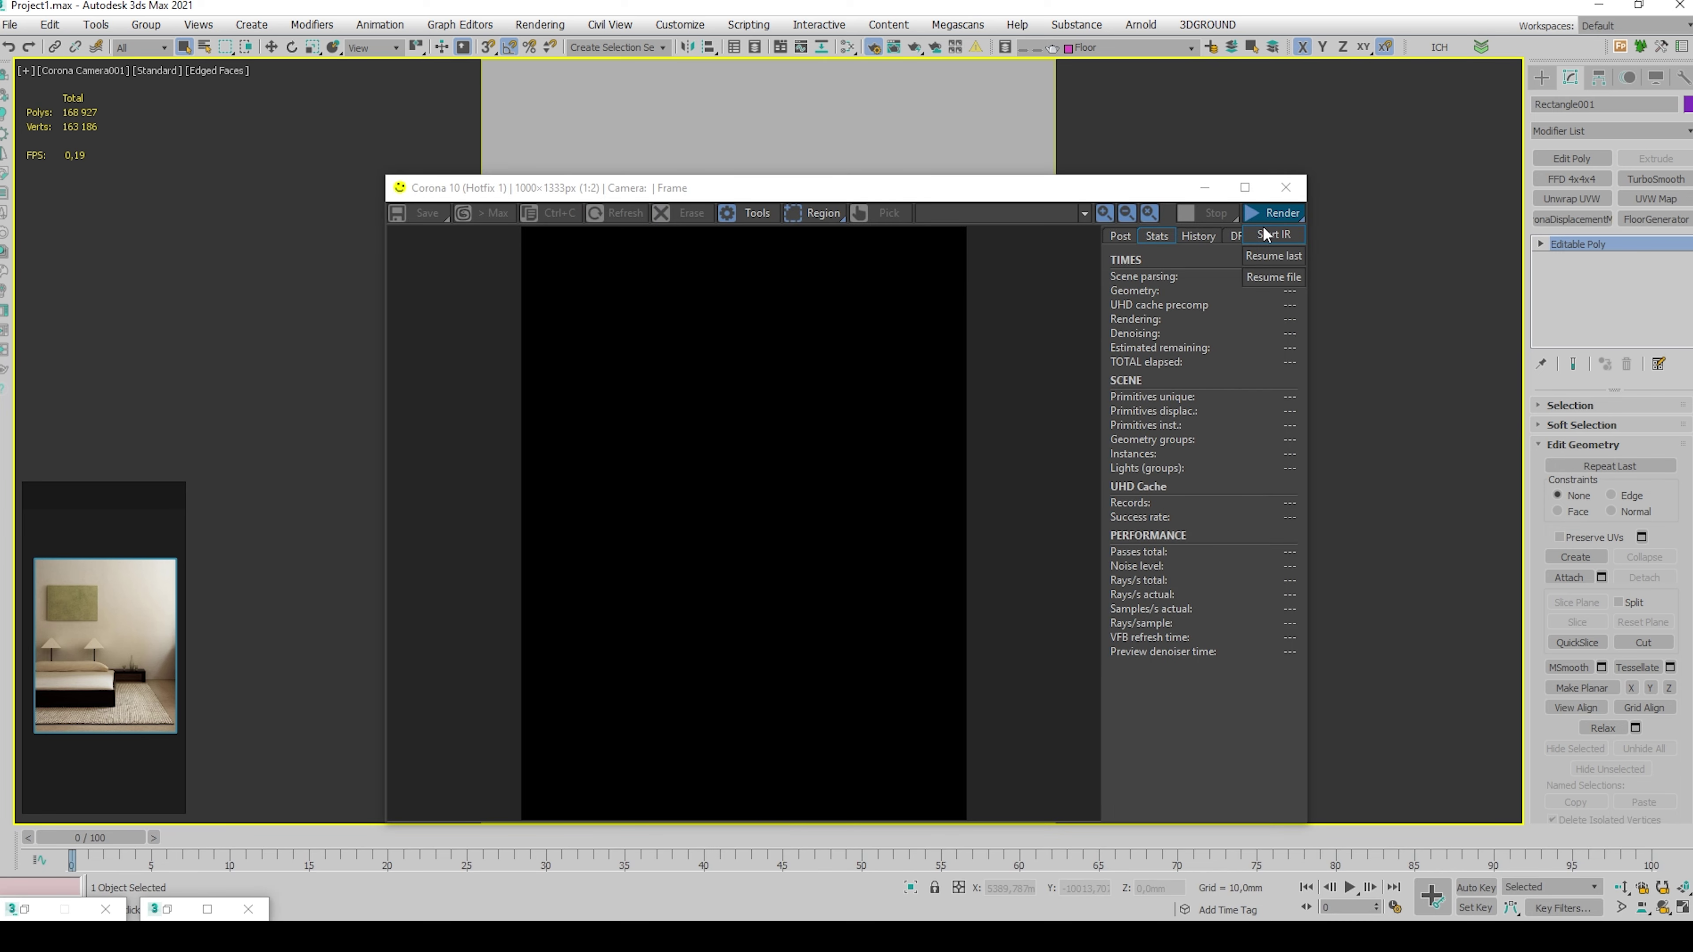
left_click(1267, 234)
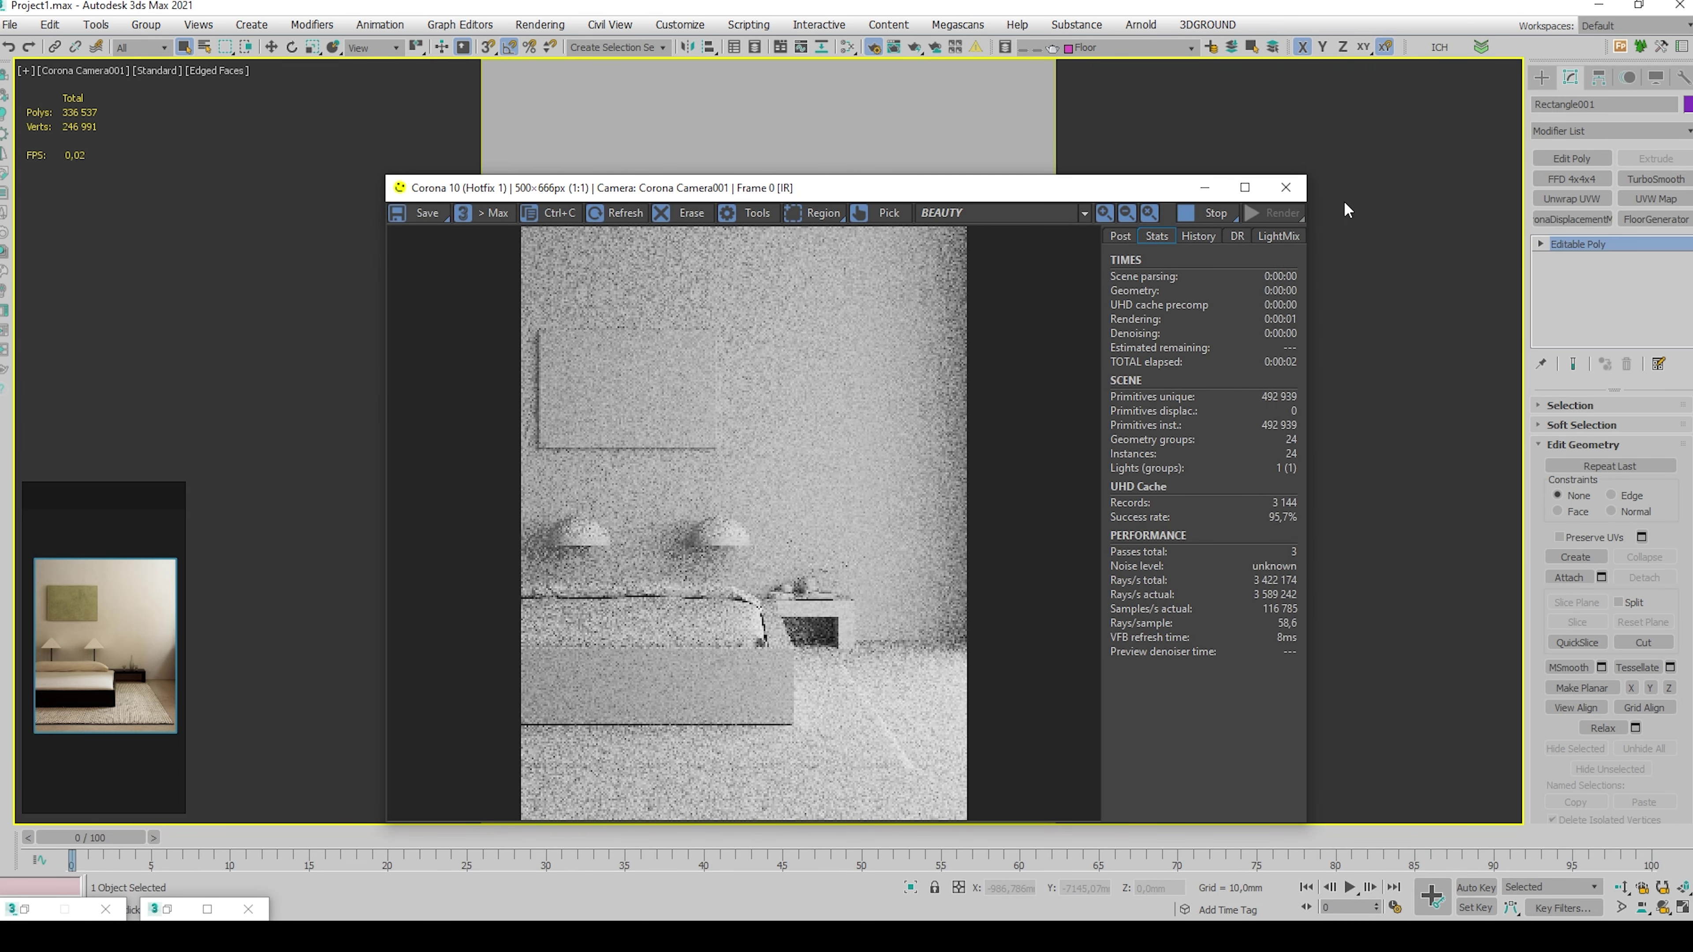
Check the clay render and the frame buffer's post and LightMix settings, and set the CoronaSky intensity to 0.2
left_click_drag(851, 197, 888, 150)
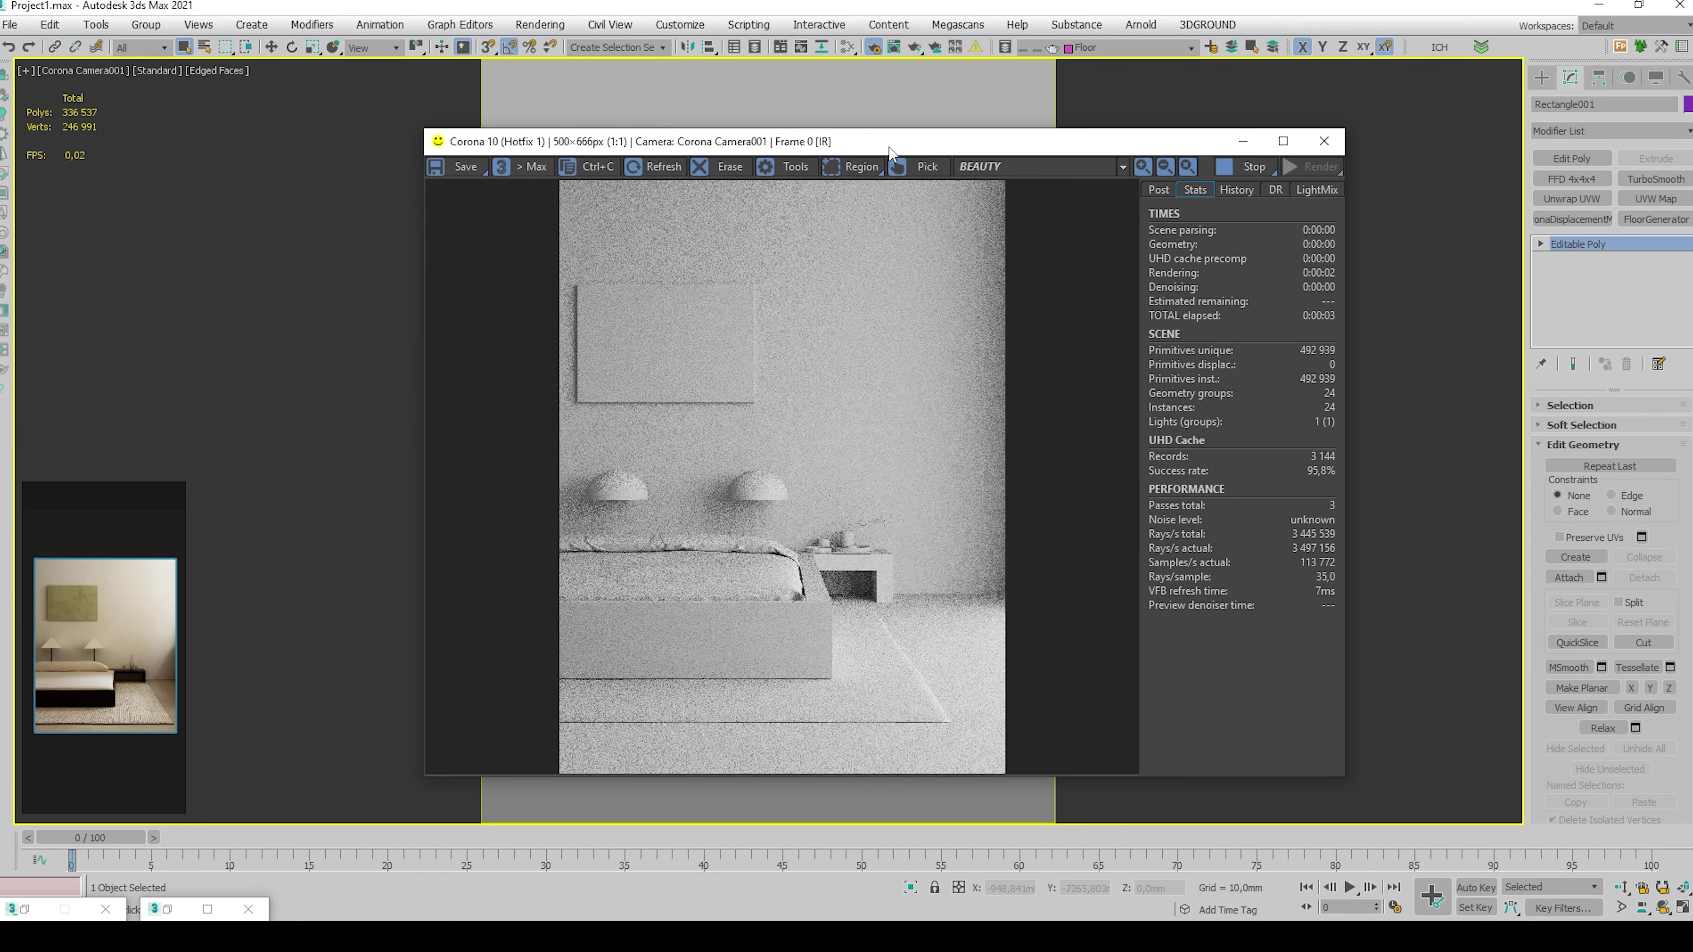
left_click(1158, 190)
left_click(1283, 219)
double_click(707, 367)
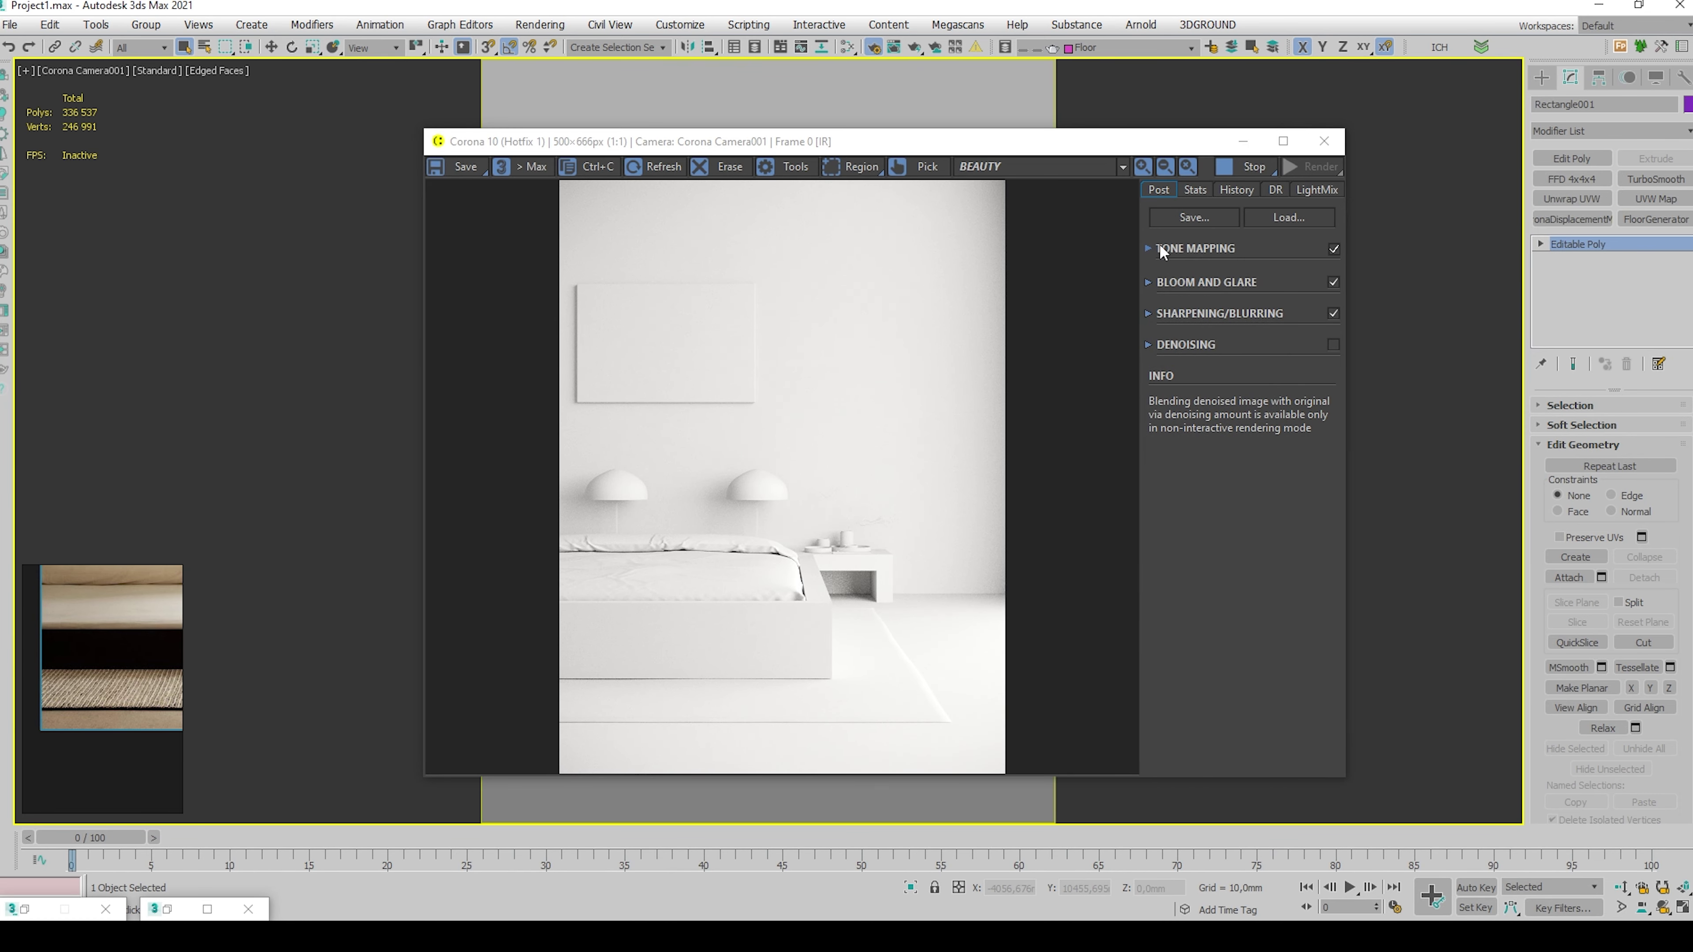
left_click(1317, 189)
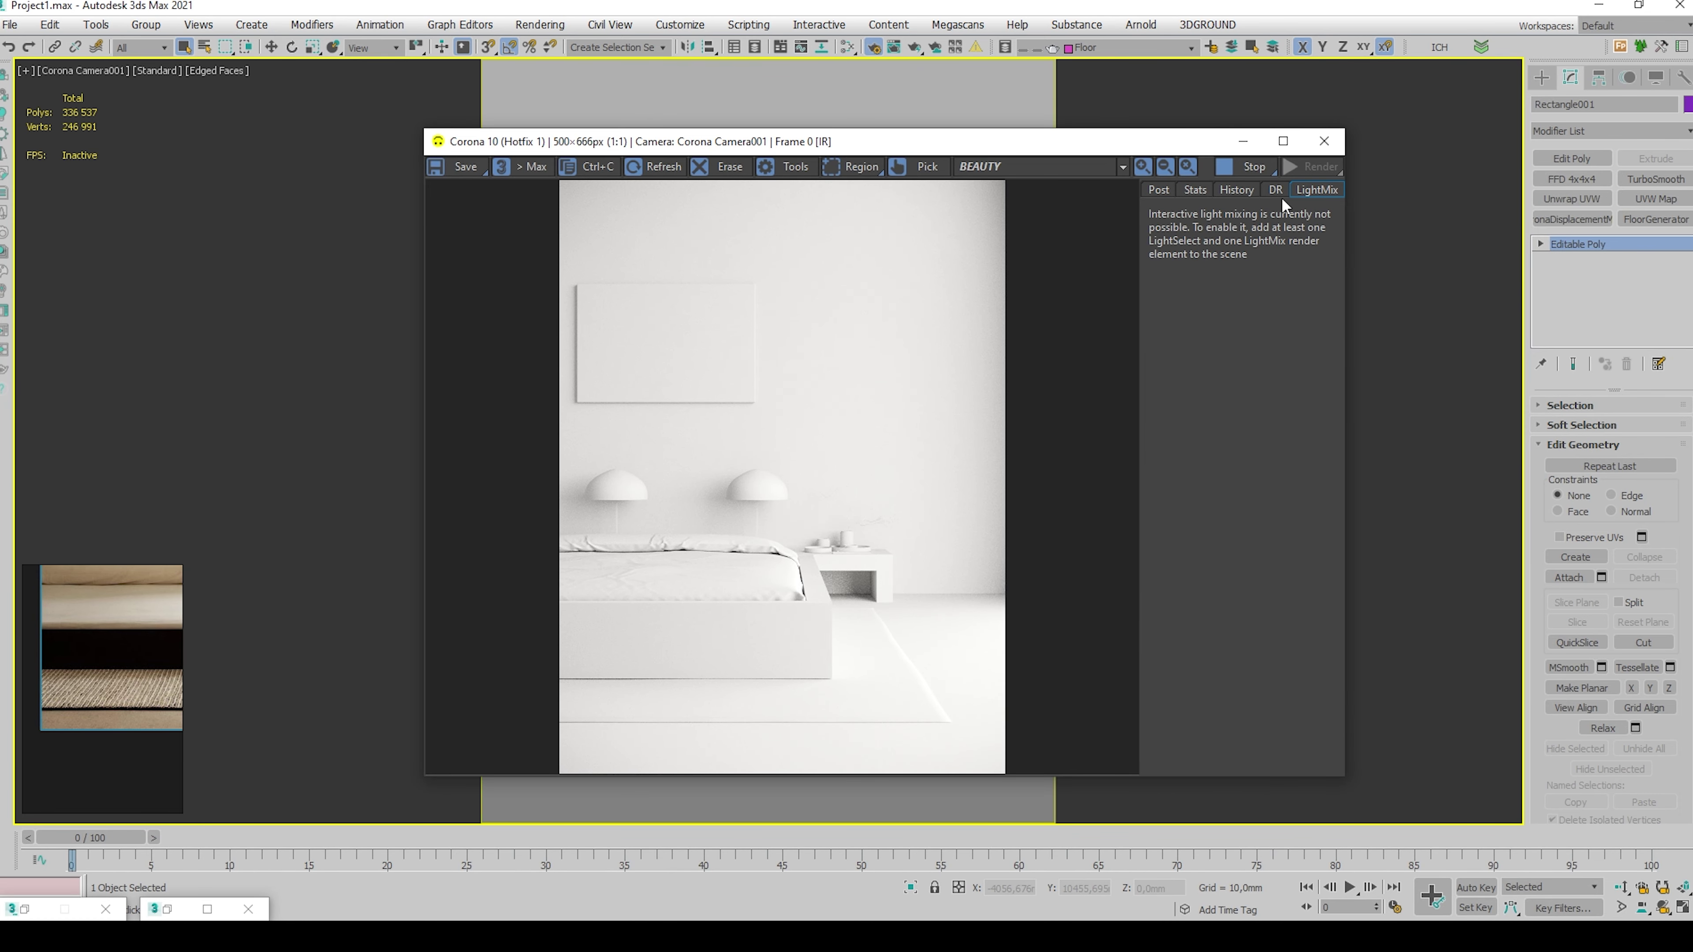
left_click(1158, 190)
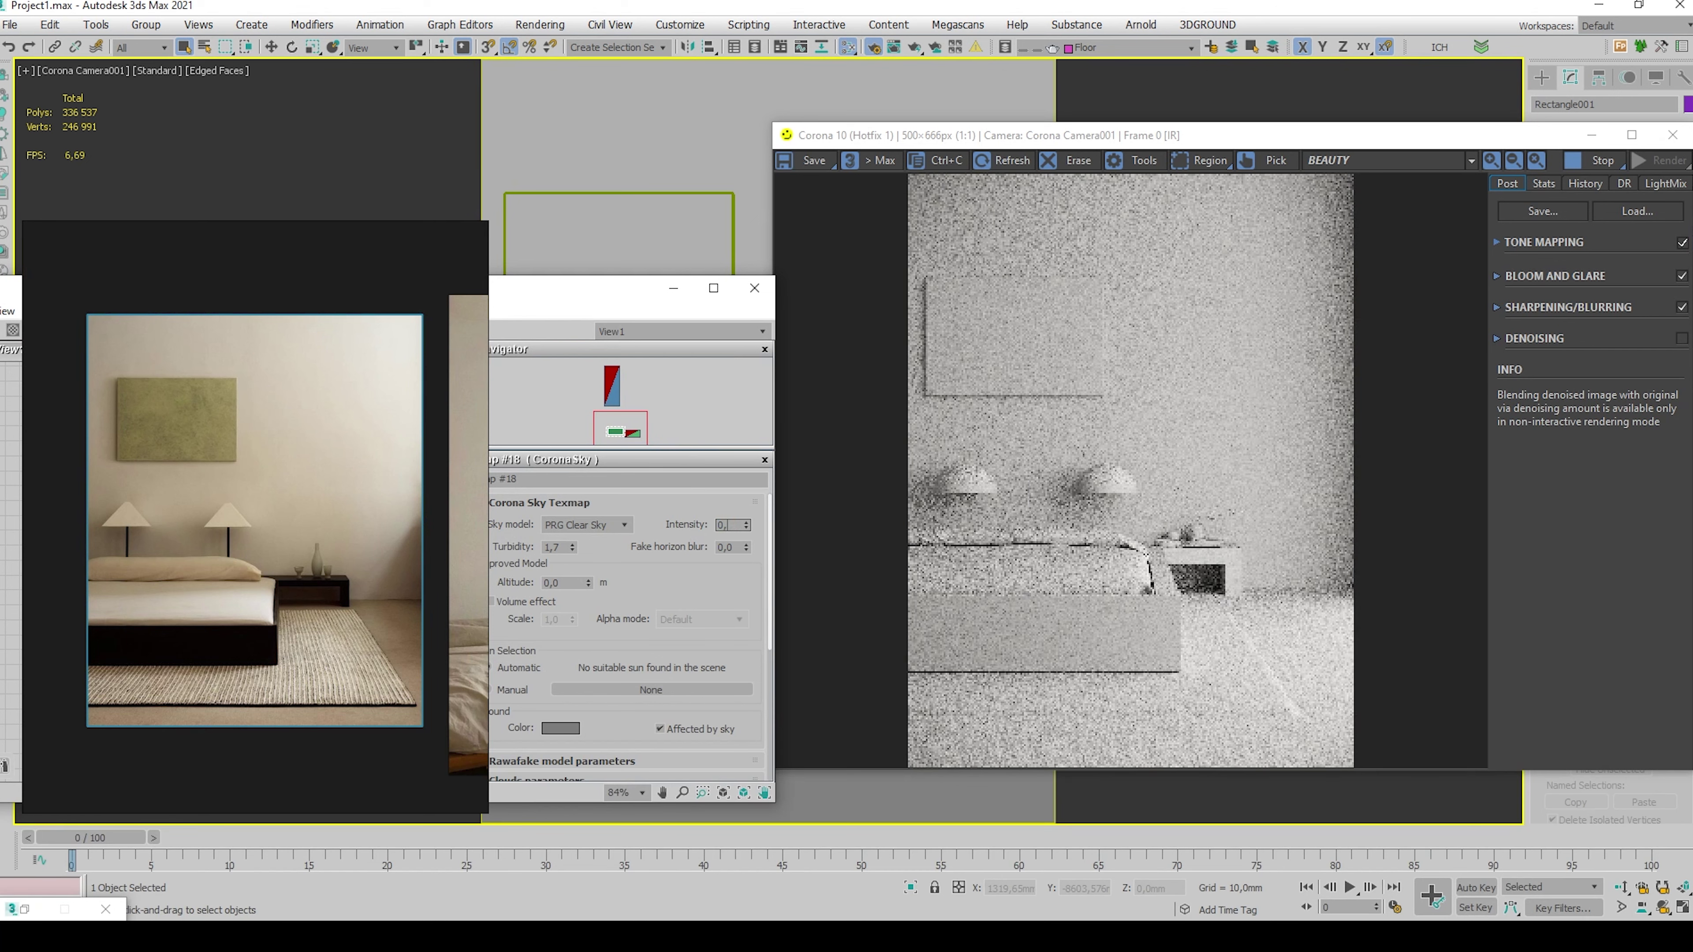
type("0,2")
key("Return")
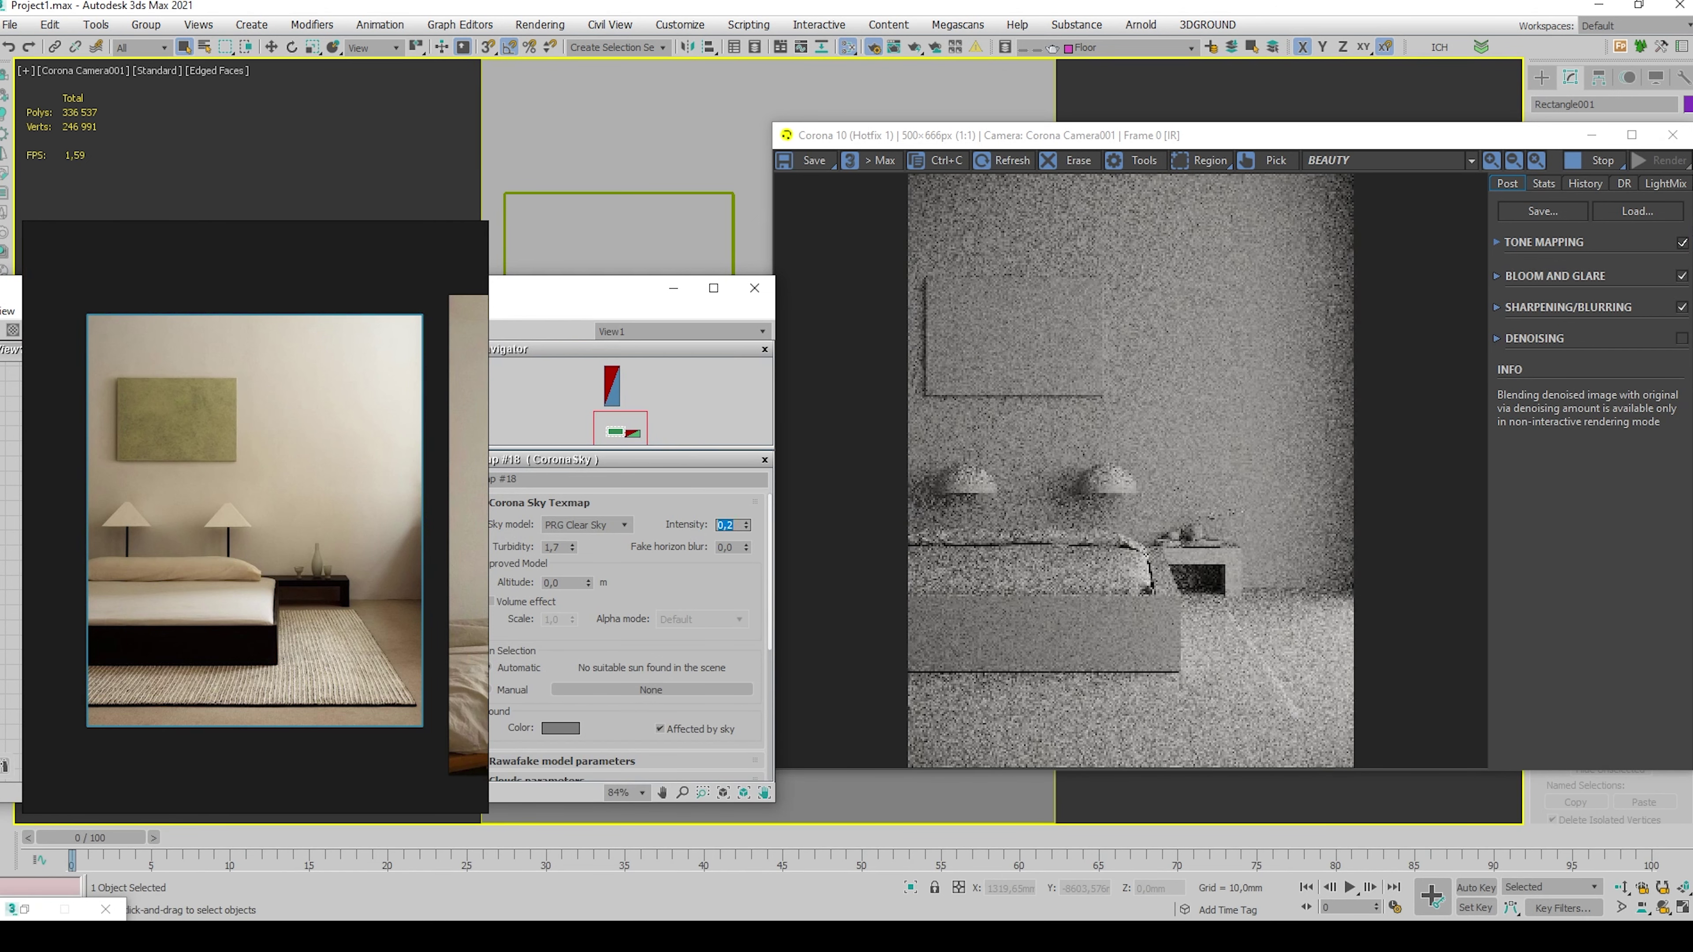
Place a targeted Corona Sun outside the room's window side, aim it at the interior and check its height from the front
left_click(1591, 135)
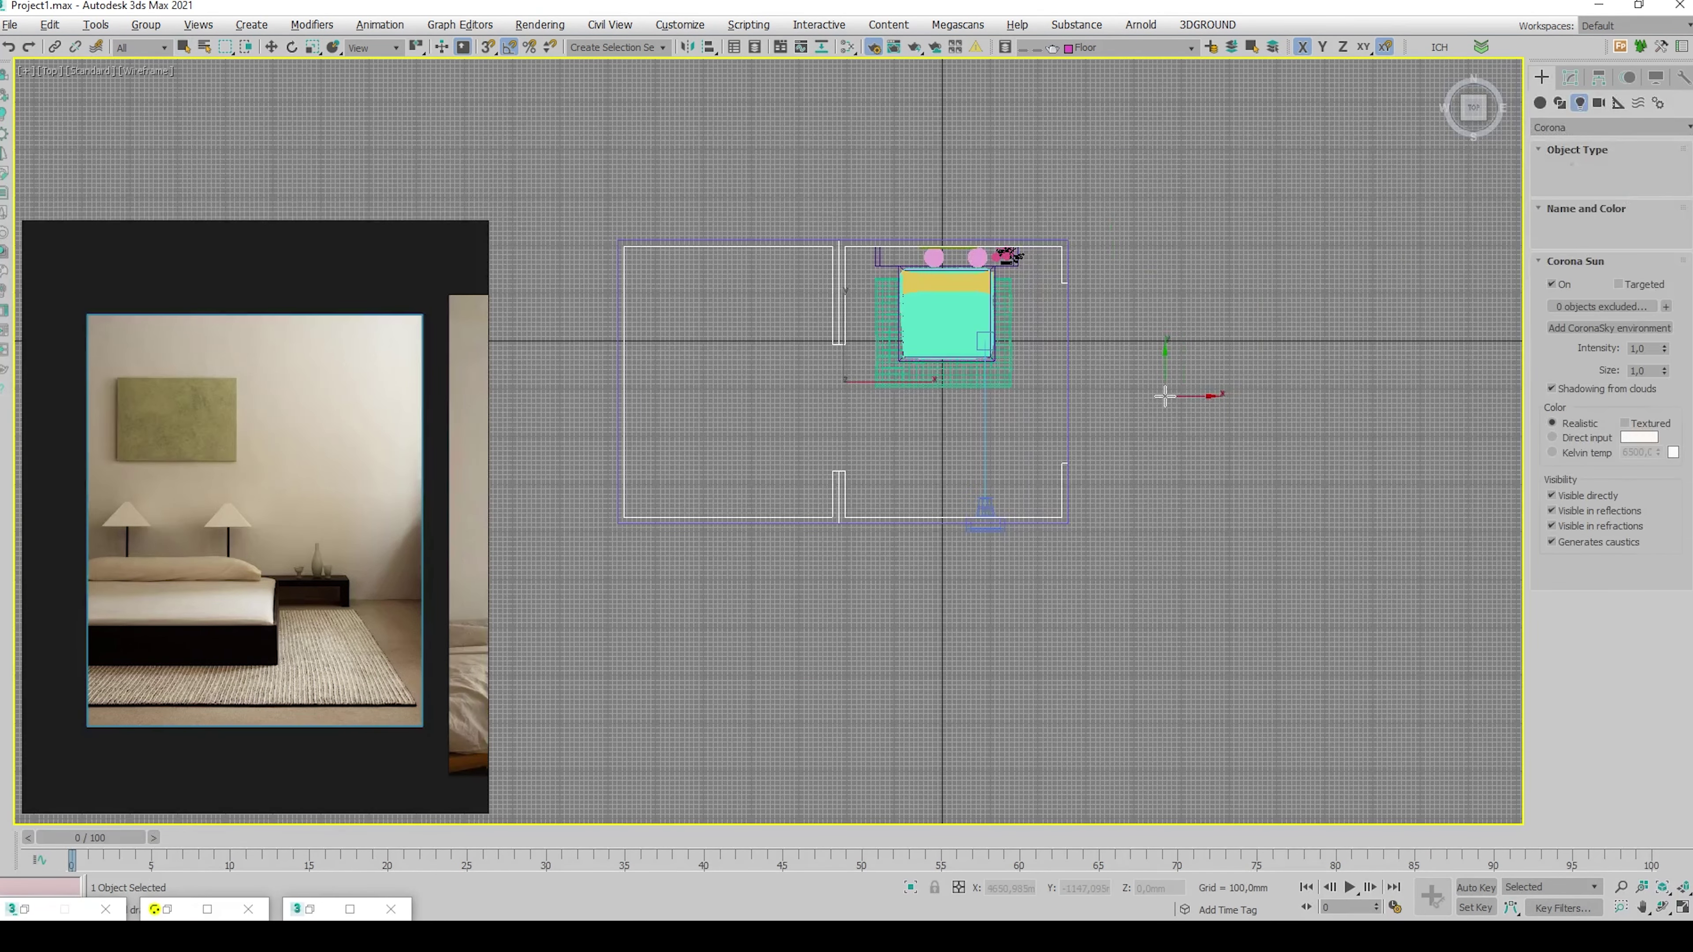
left_click_drag(1290, 377, 1213, 400)
key("w")
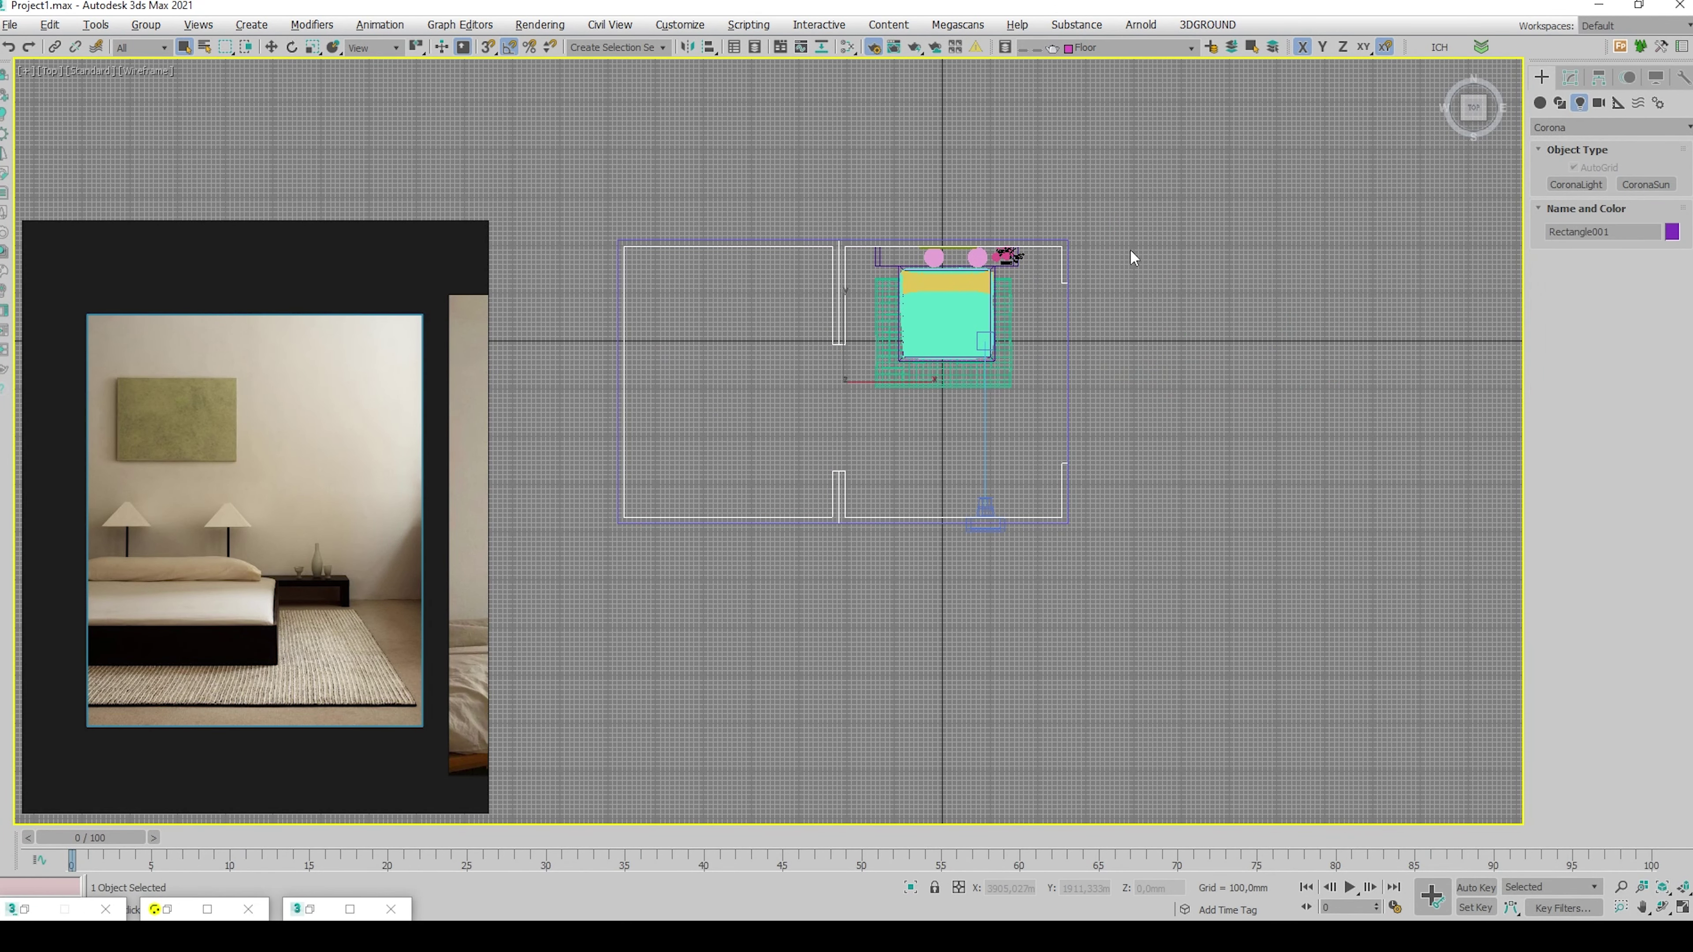
key("f")
key("alt+w")
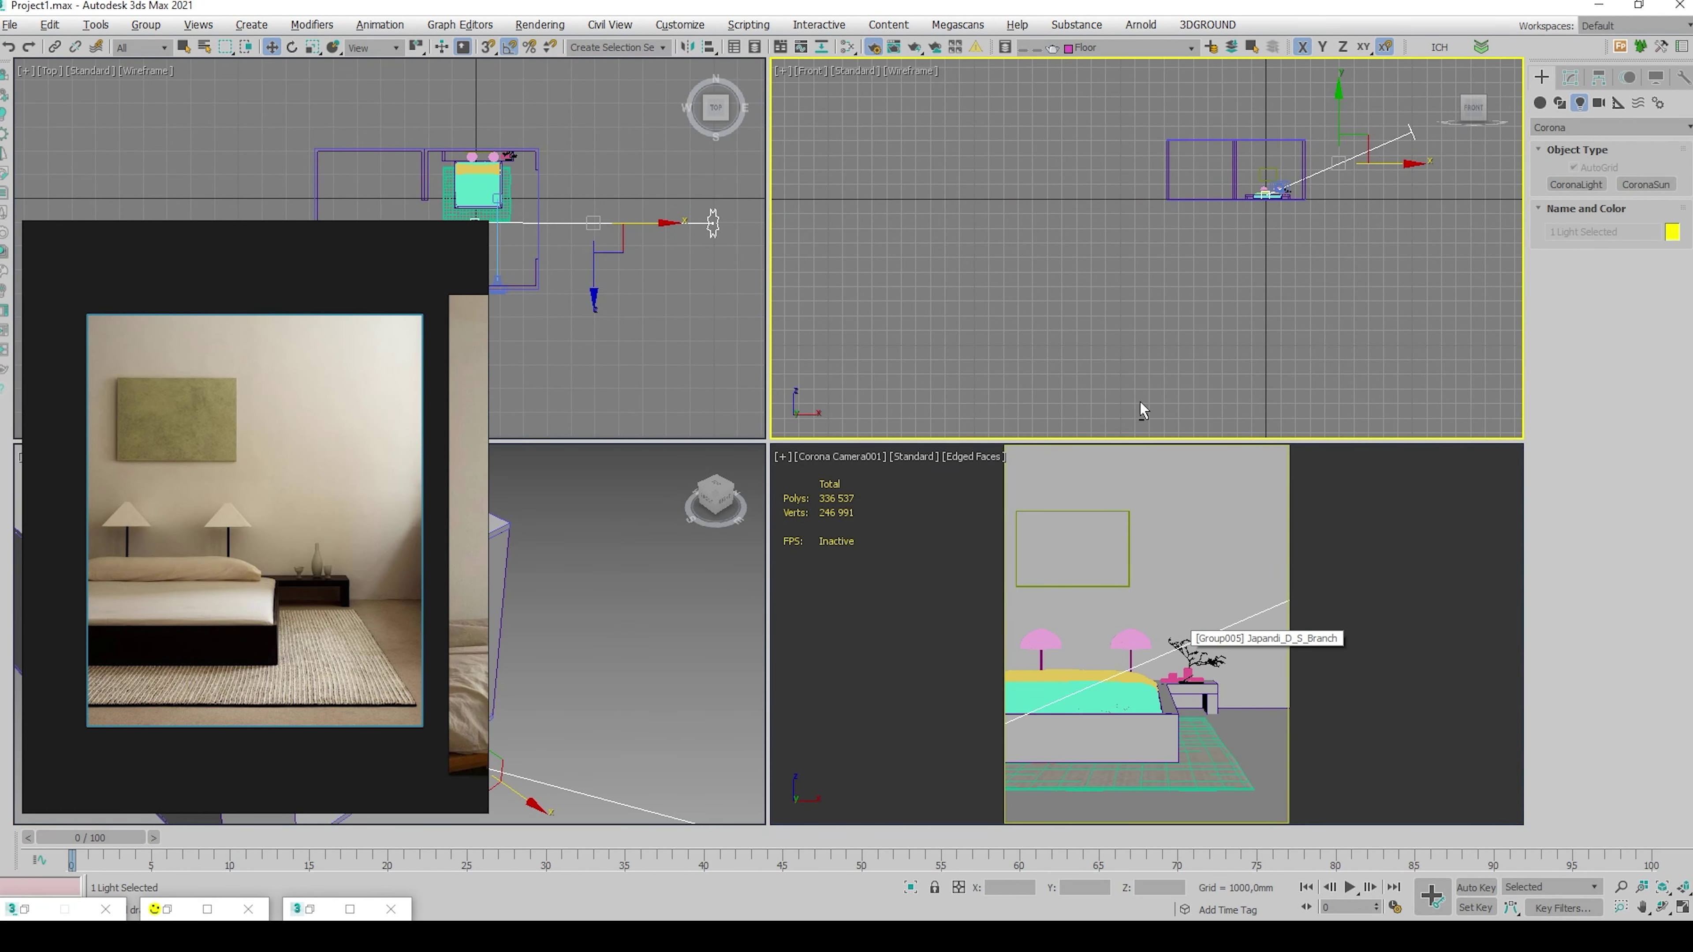
key("alt+w")
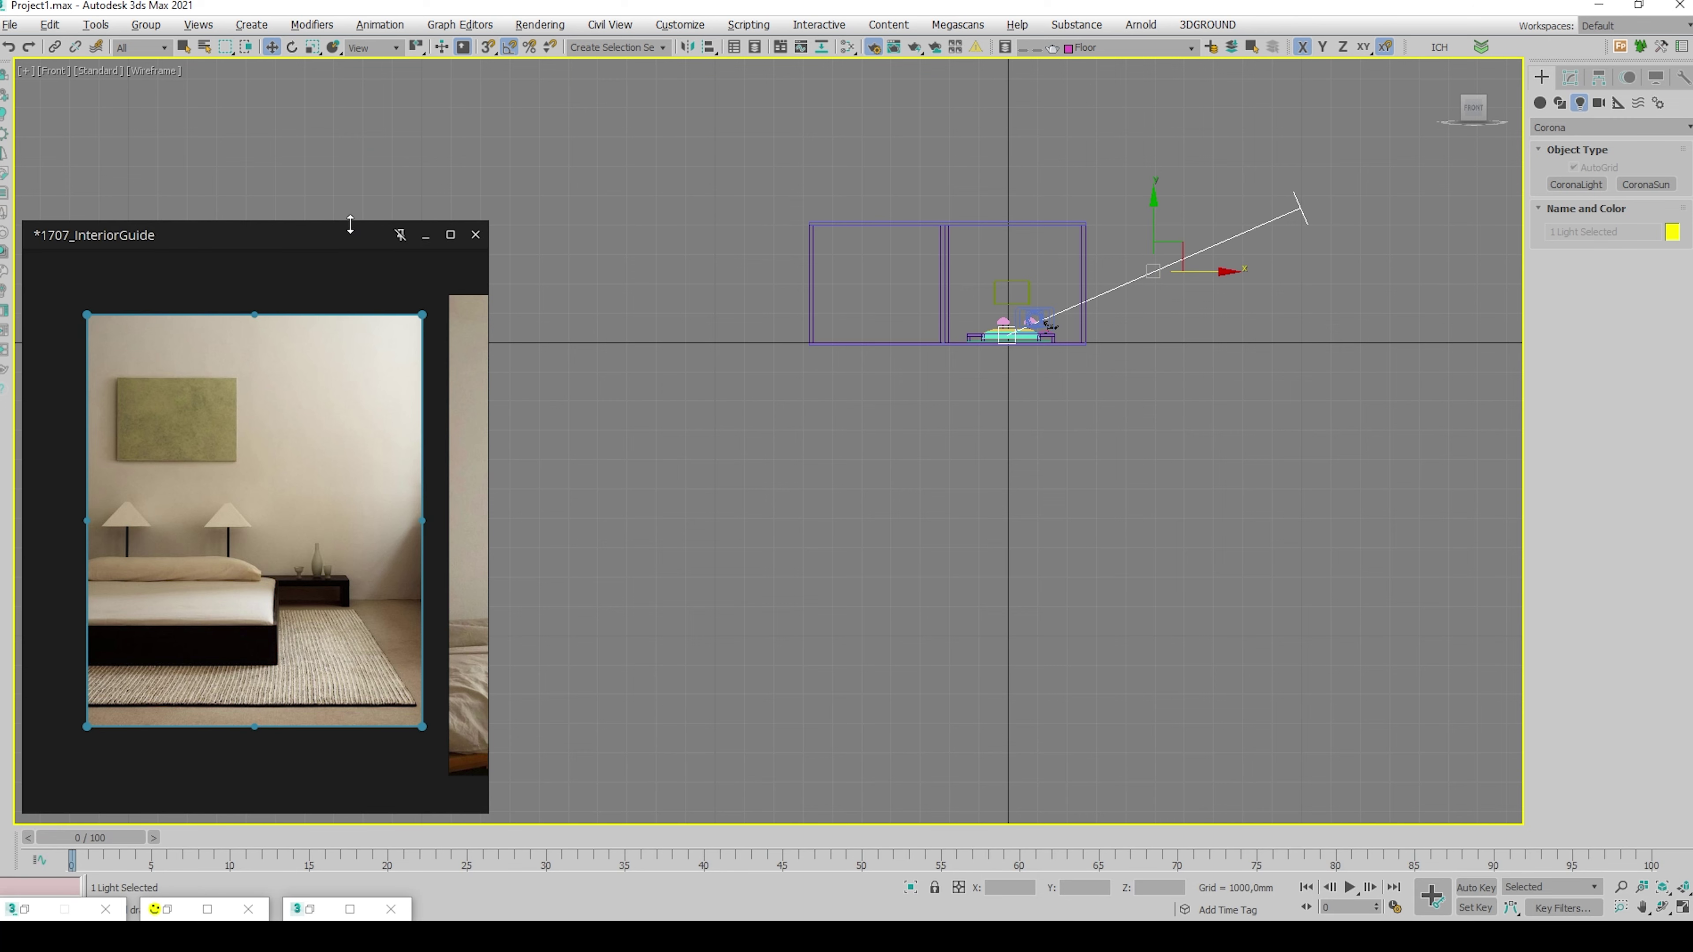
Generate a Corona Interactive LightMix setup separated by instanced lights for the camera view
left_click_drag(353, 222, 431, 236)
key("c")
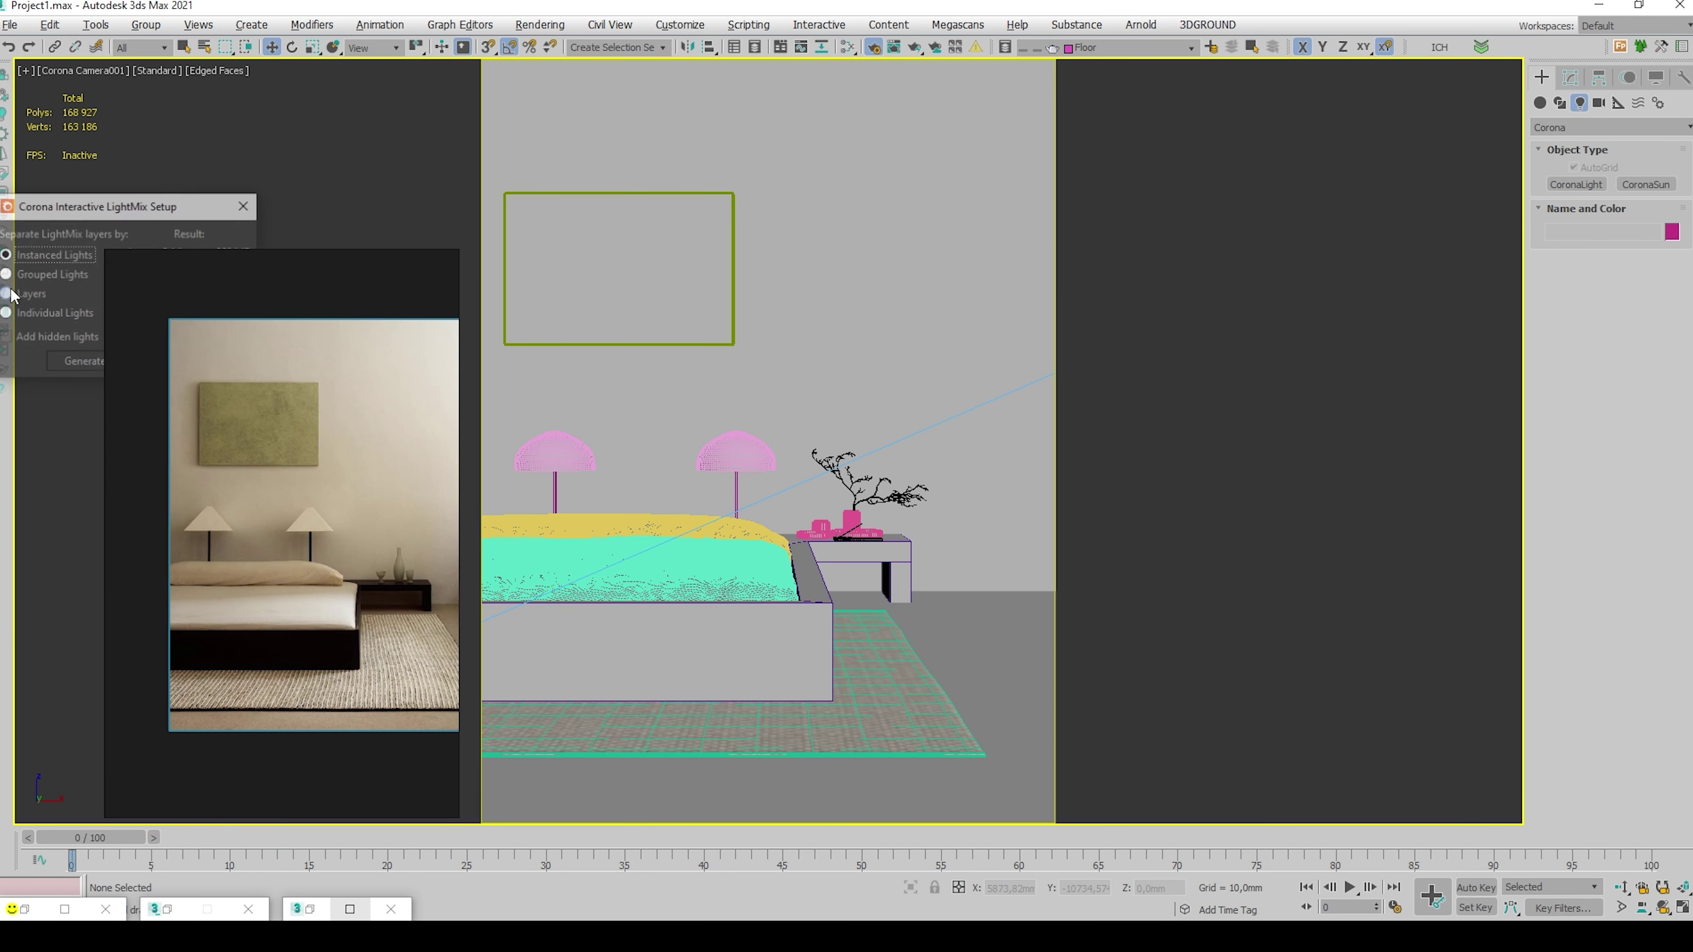
left_click_drag(100, 208, 661, 192)
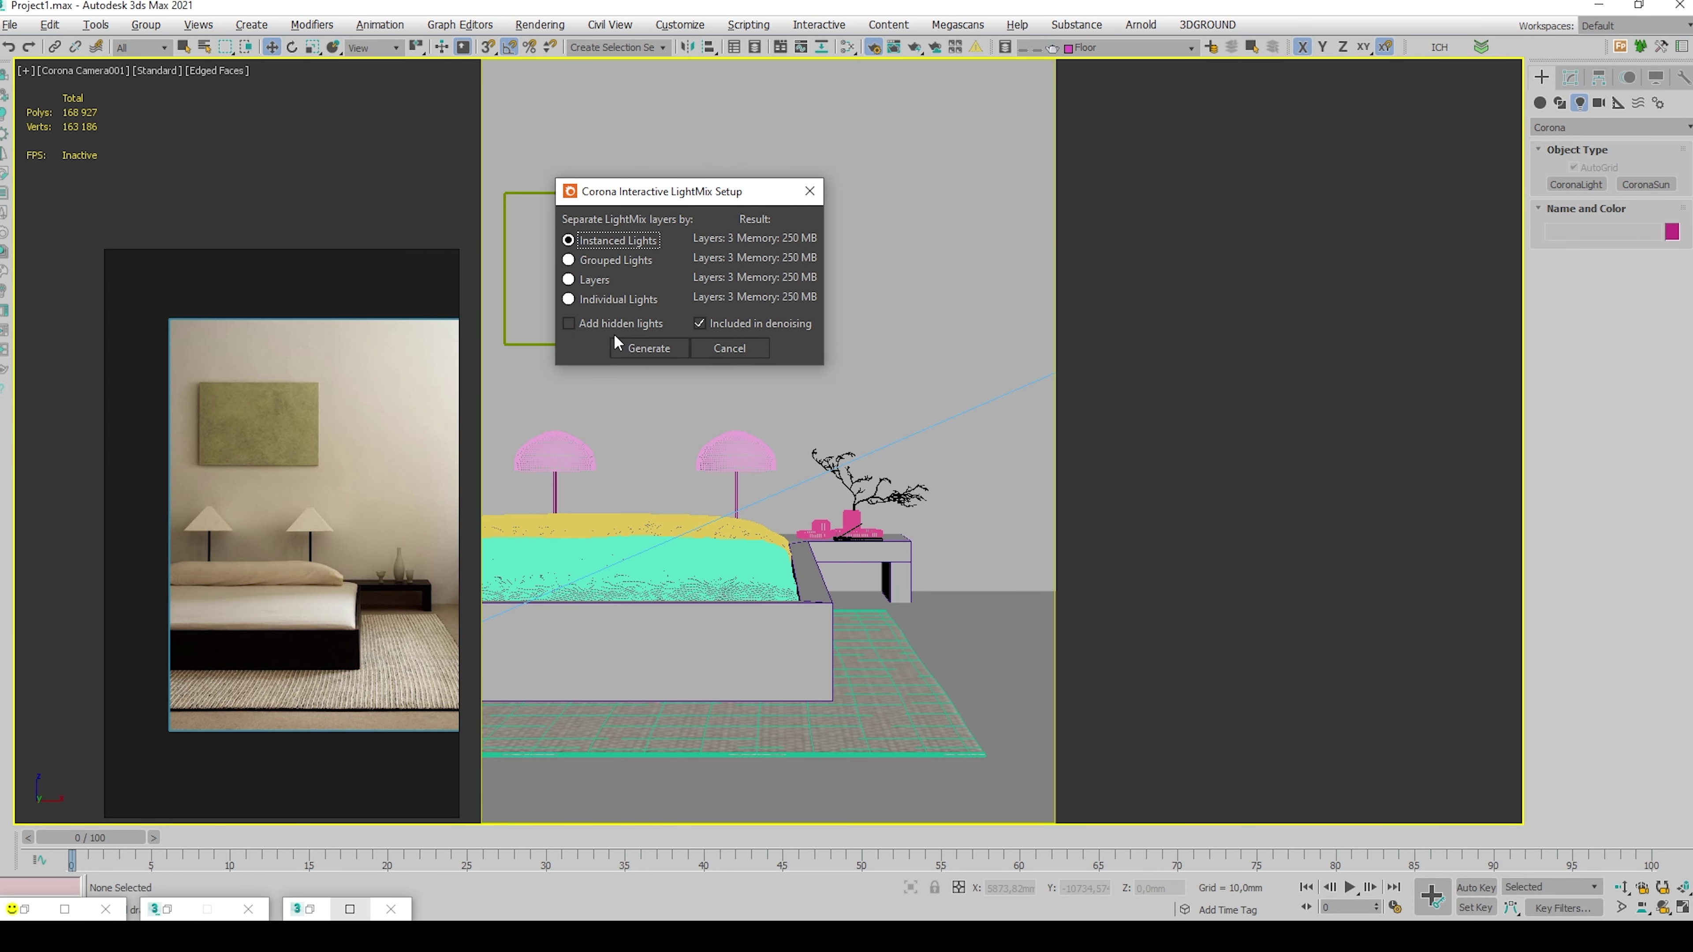
left_click(648, 350)
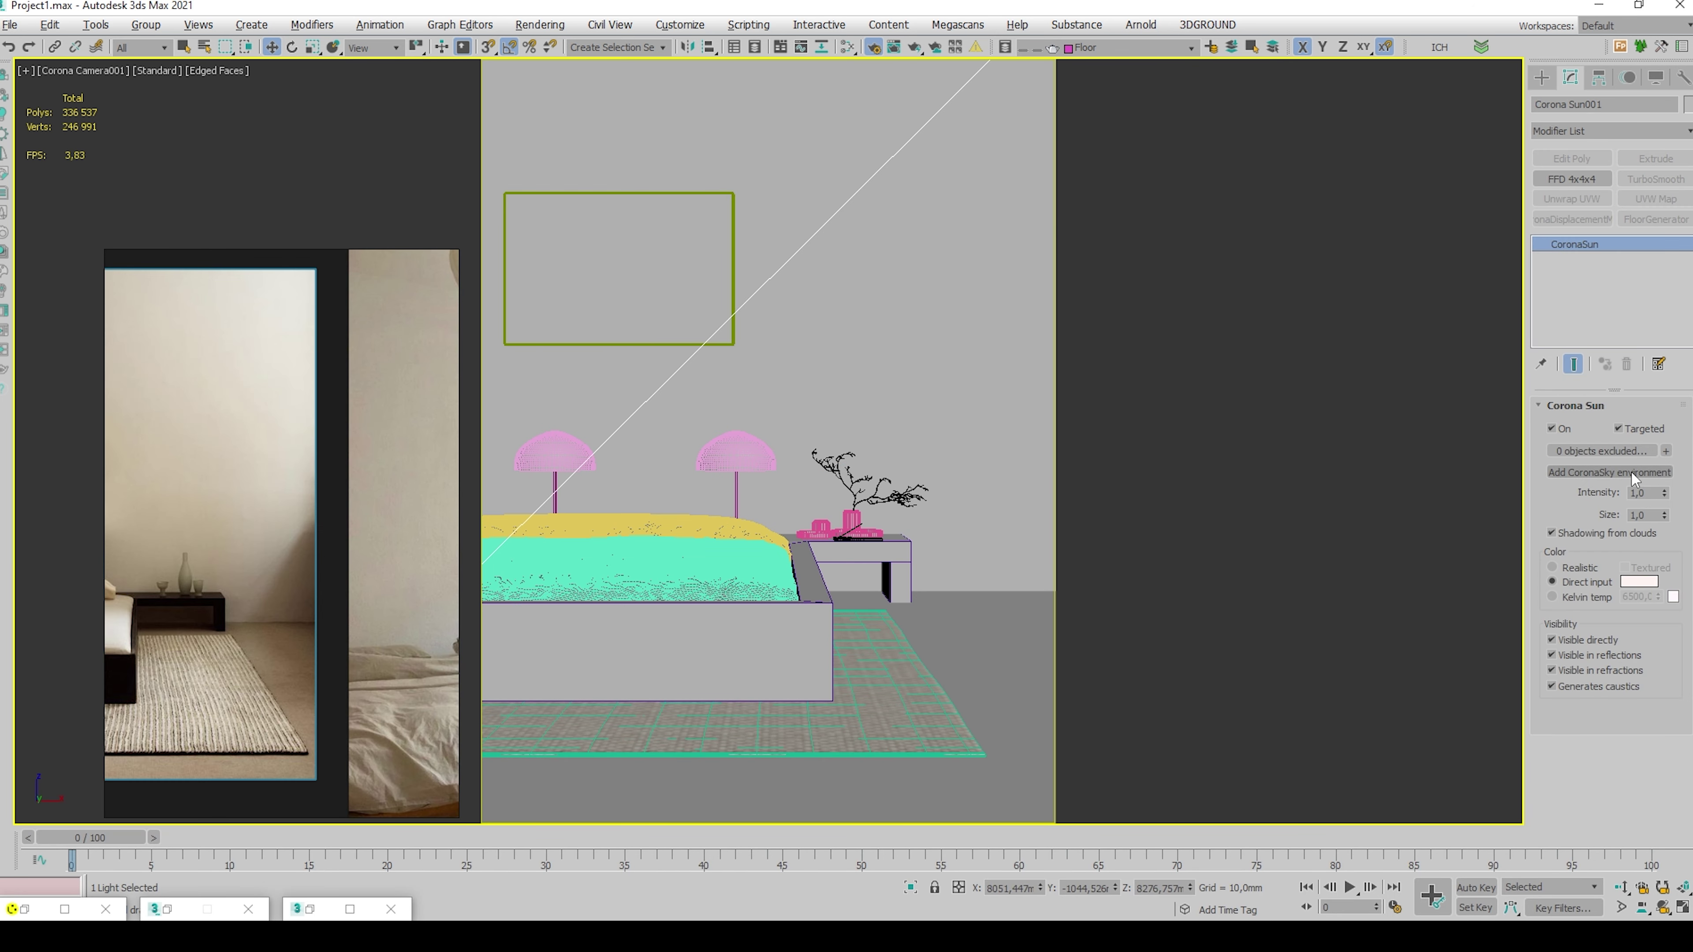
Tint the Corona Sun's direct input color to a pale warm tone
left_click(1639, 581)
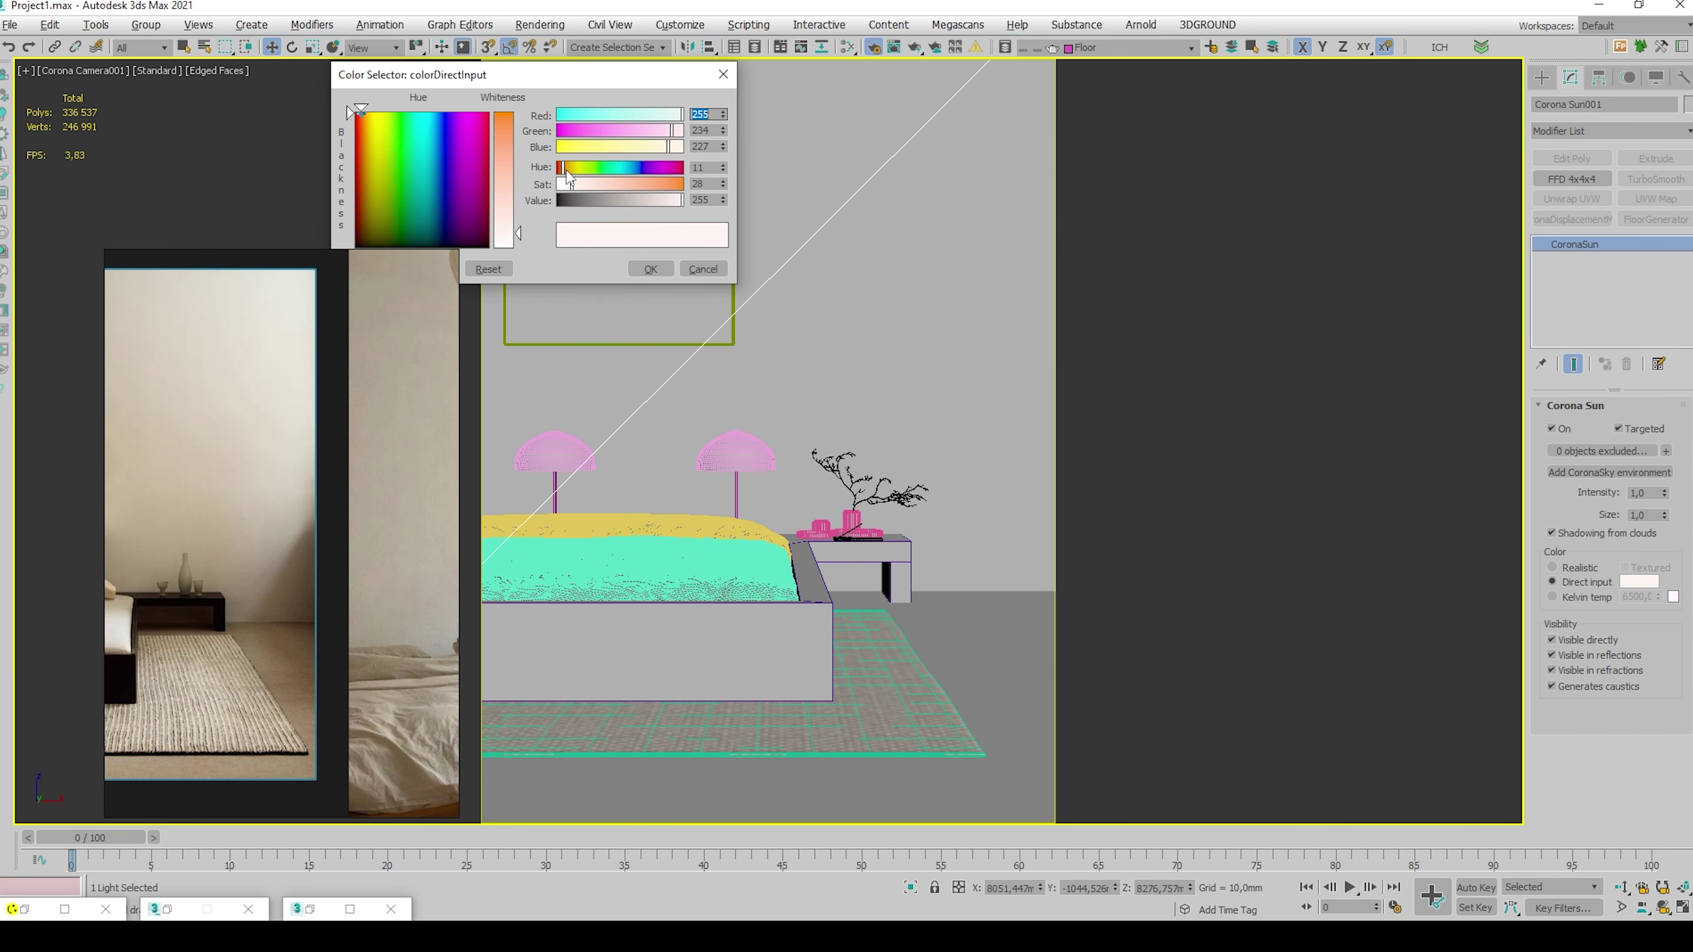
left_click_drag(655, 152, 660, 154)
left_click(668, 267)
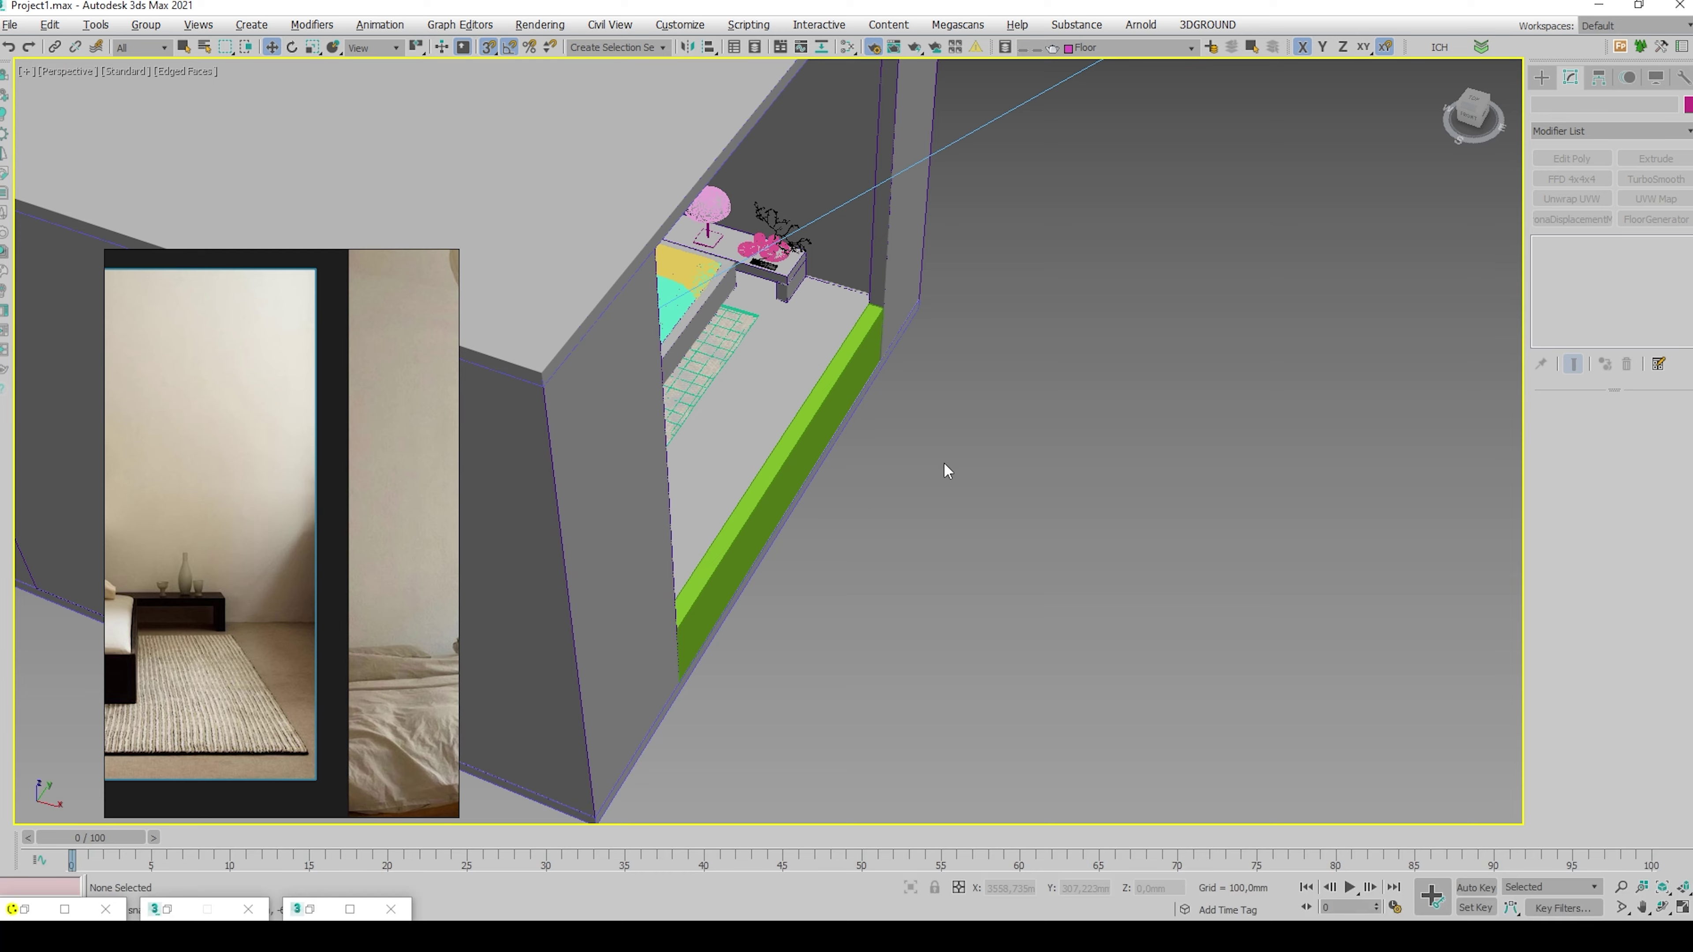
Examine the LightMix render up close where the wall meets the floor beside the nightstand
key("m")
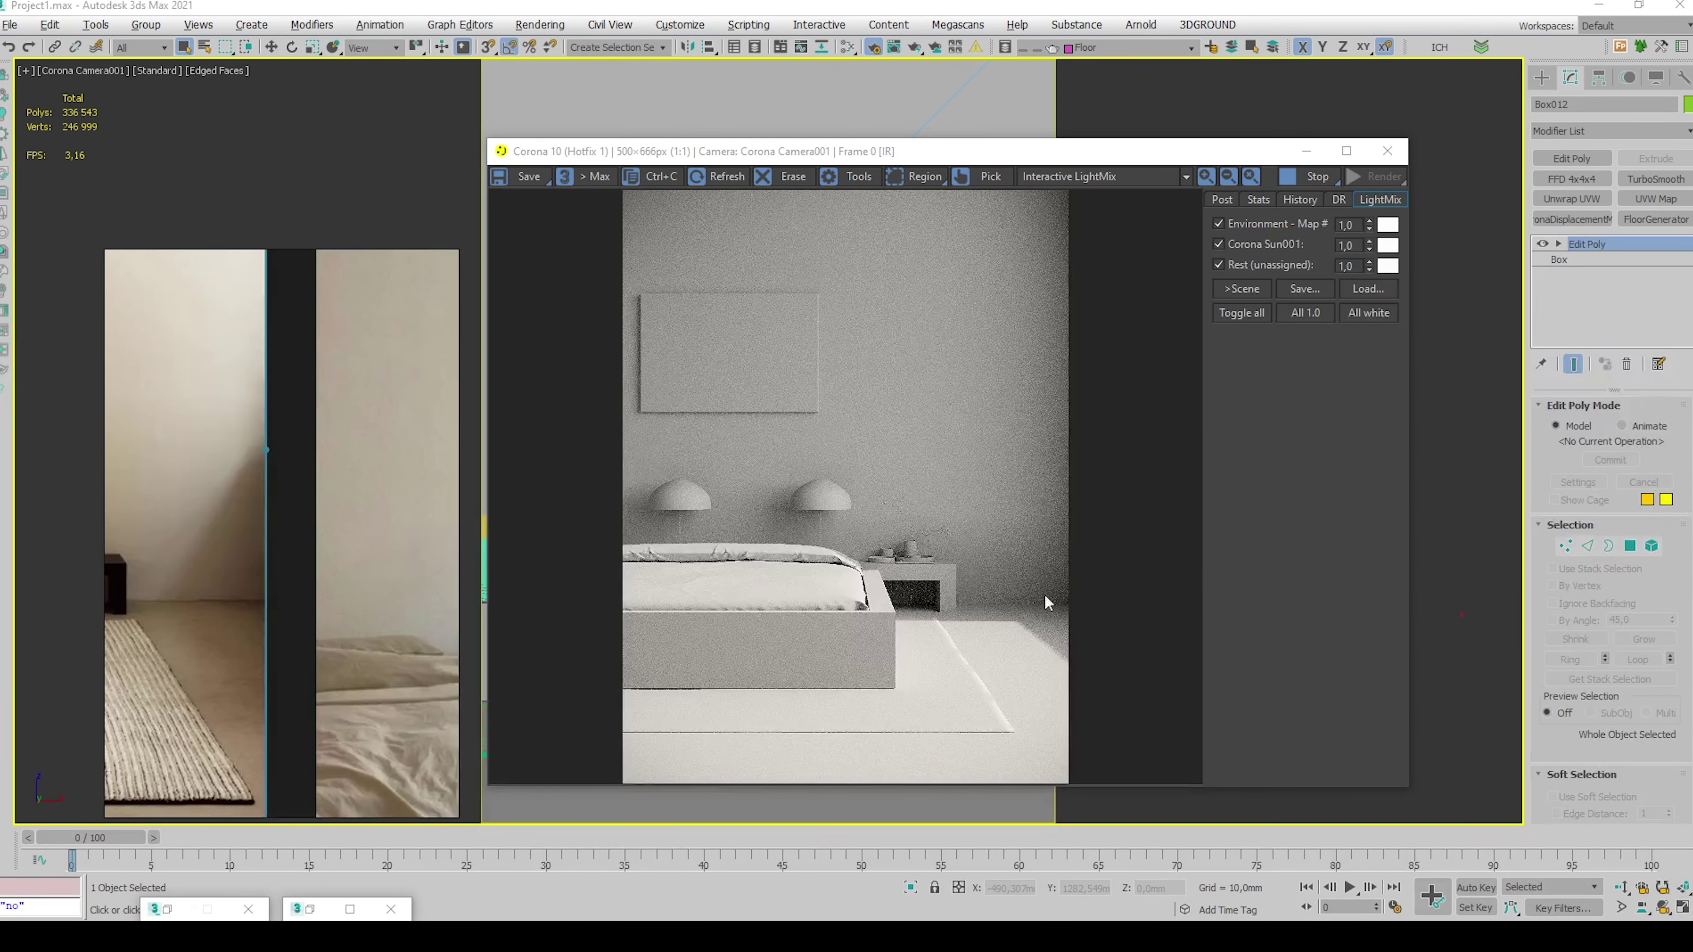
scroll(1043, 594, "up", 5)
scroll(1030, 612, "up", 1)
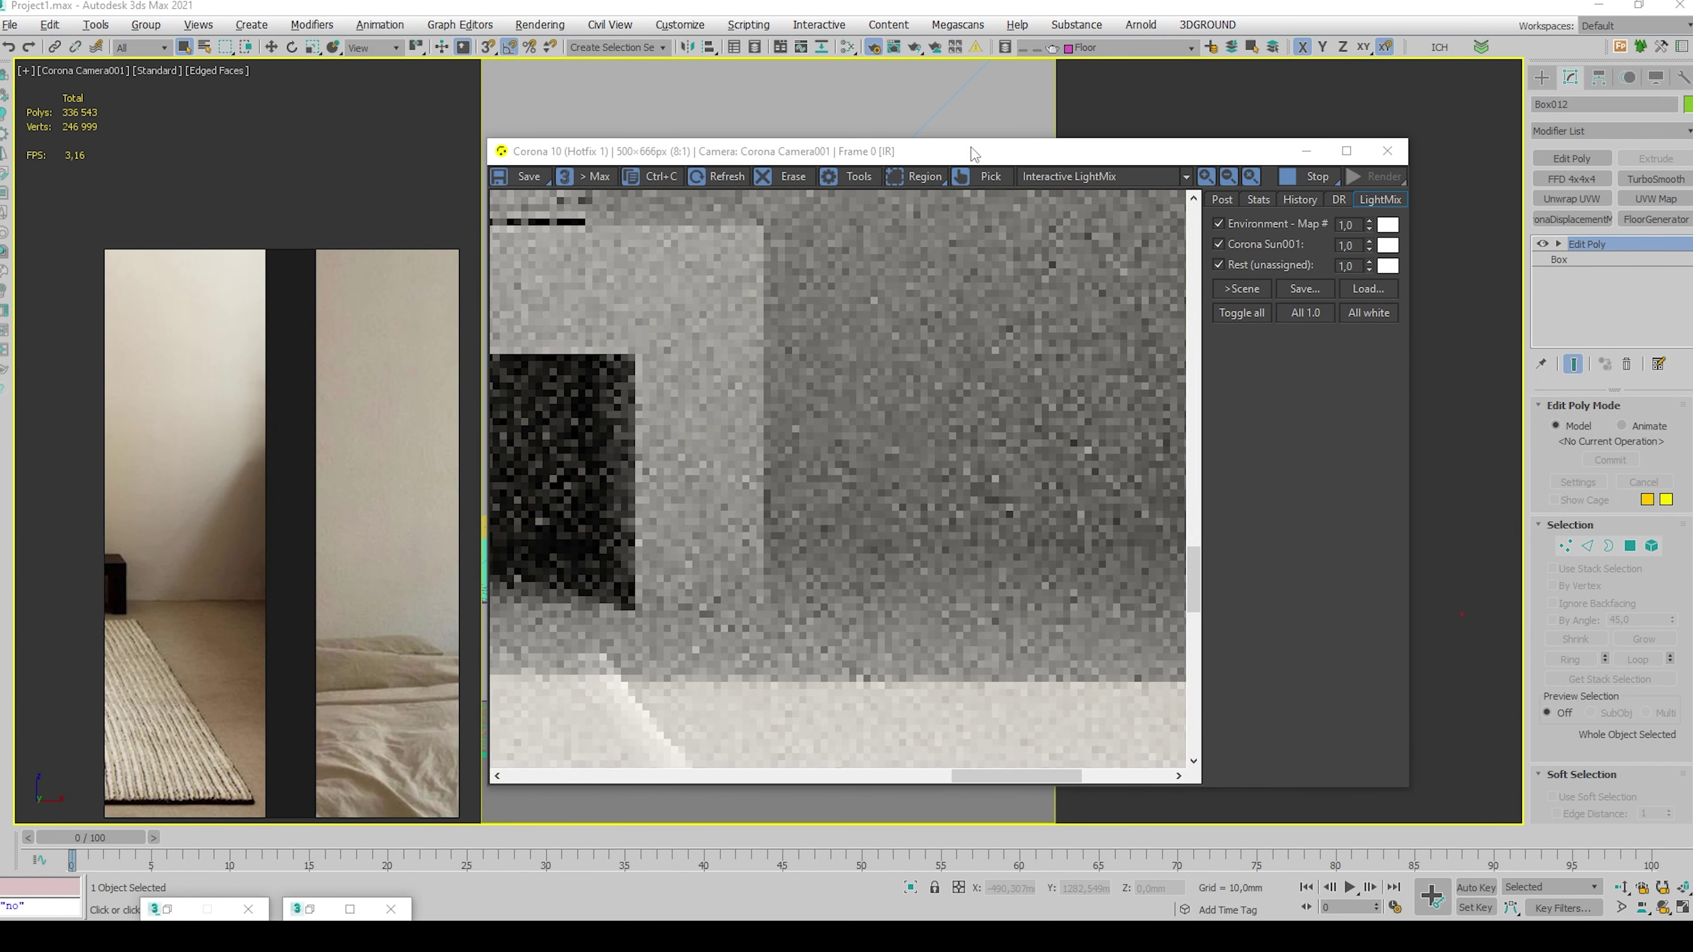
scroll(1073, 386, "down", 3)
left_click(1233, 201)
left_click(1257, 200)
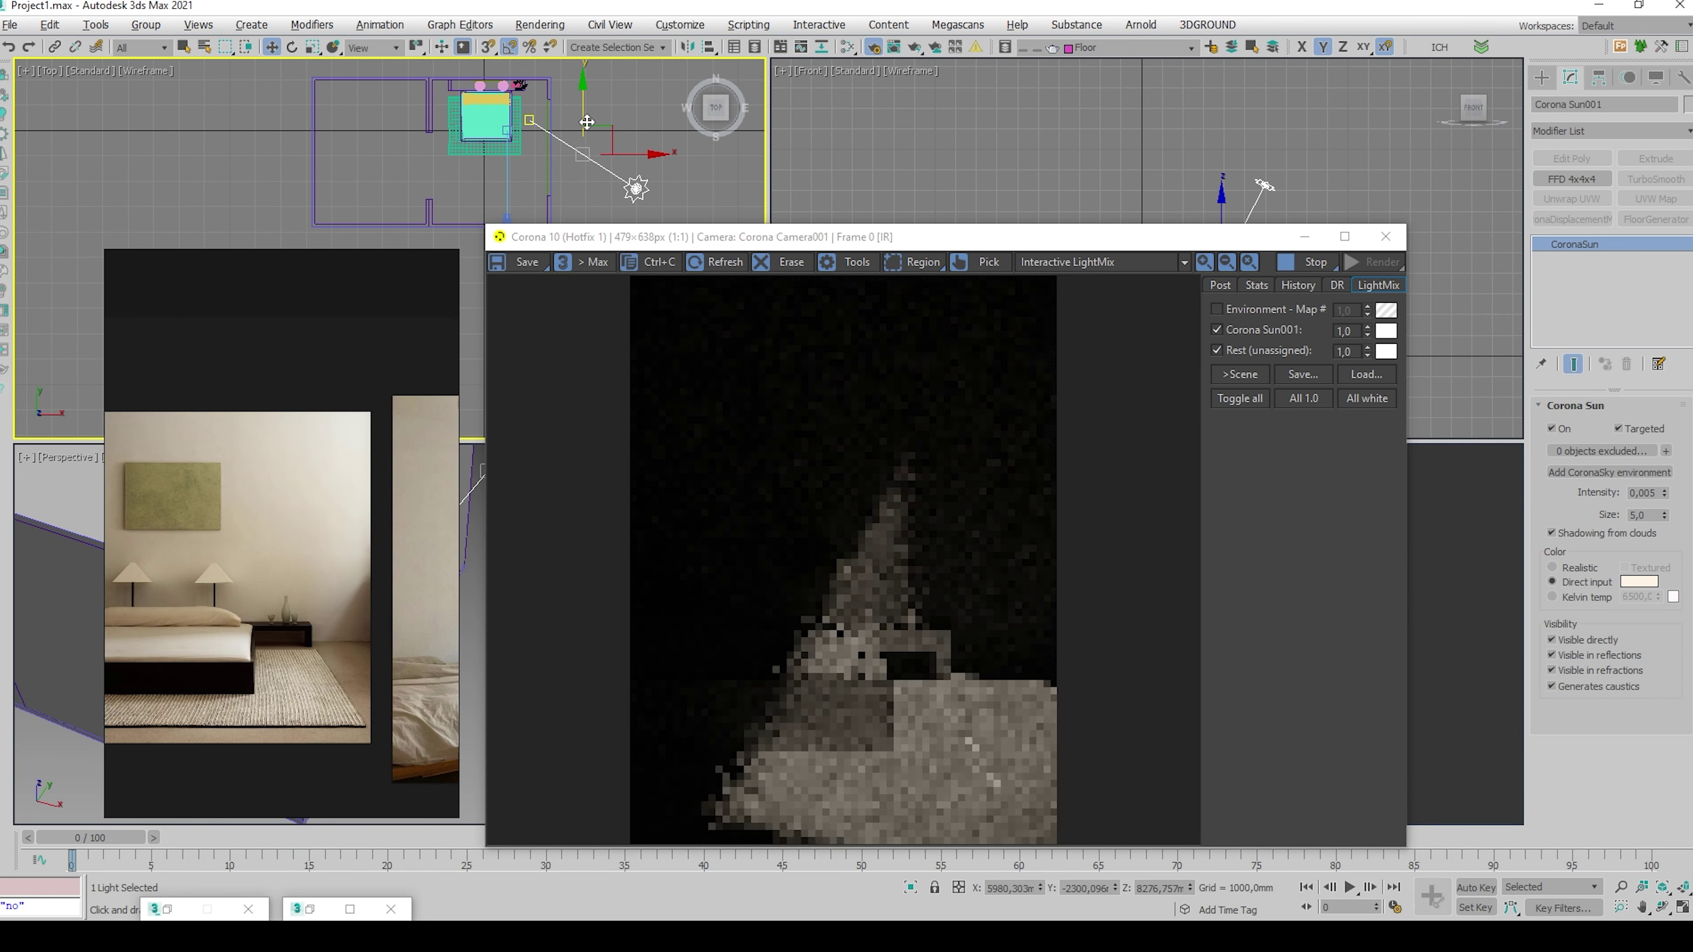
Move the Corona Sun away from the window to about X 10127 mm and re-enable the Environment layer in LightMix
middle_click_drag(1291, 224, 1193, 147)
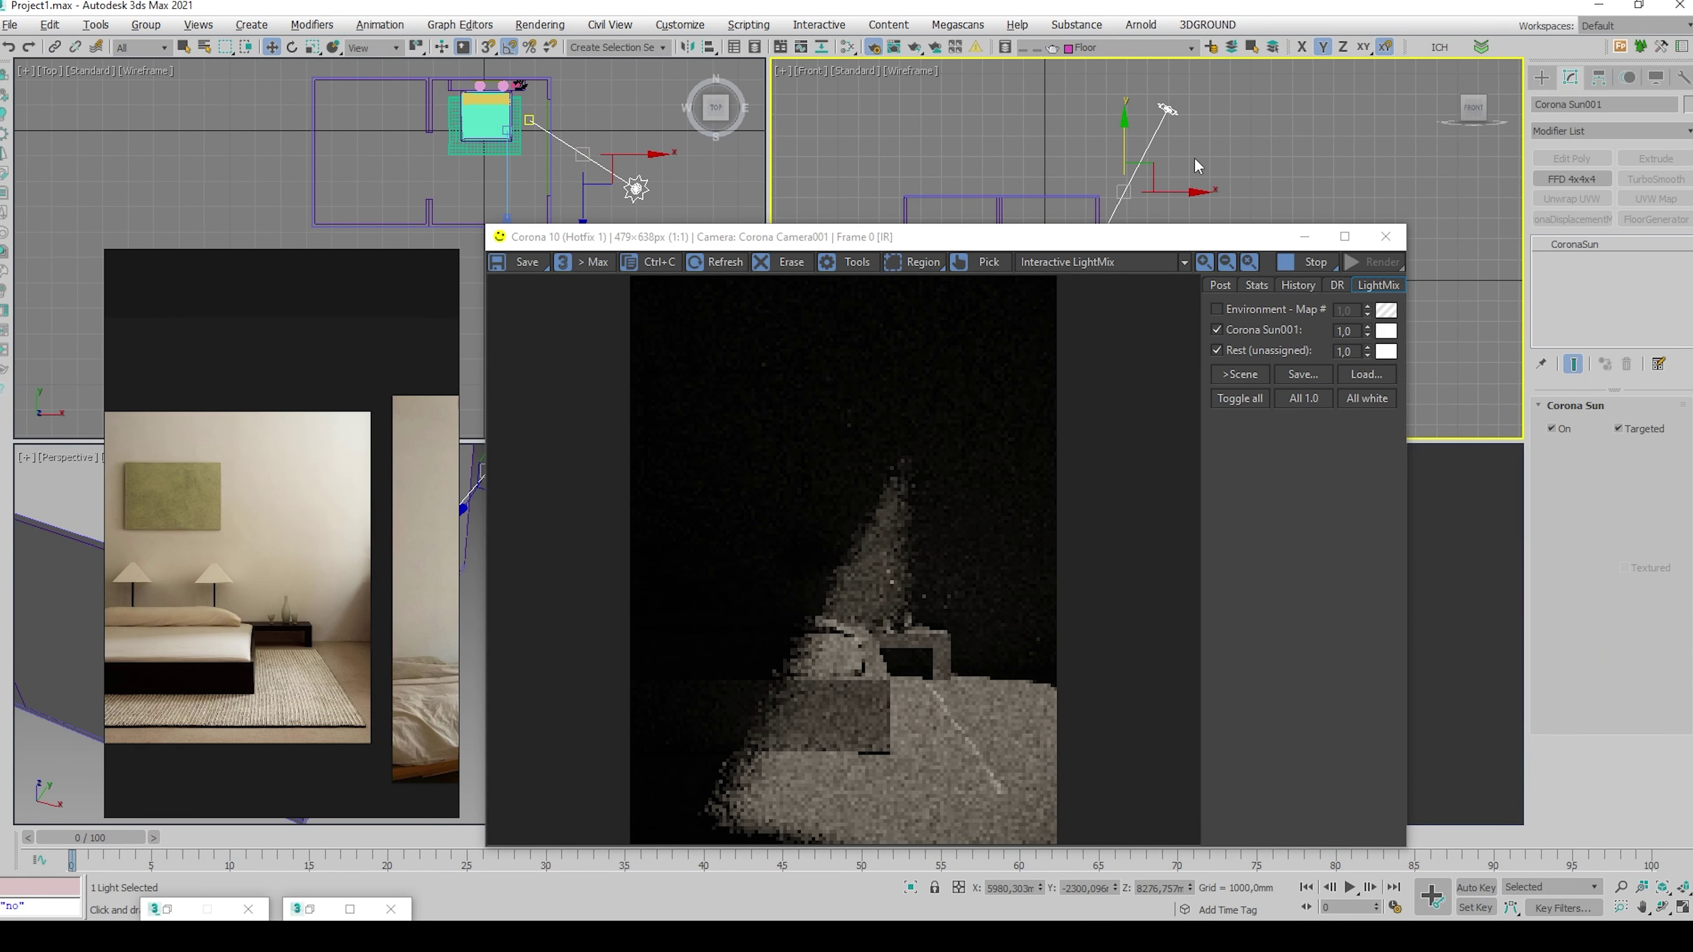
left_click_drag(1174, 192, 1260, 200)
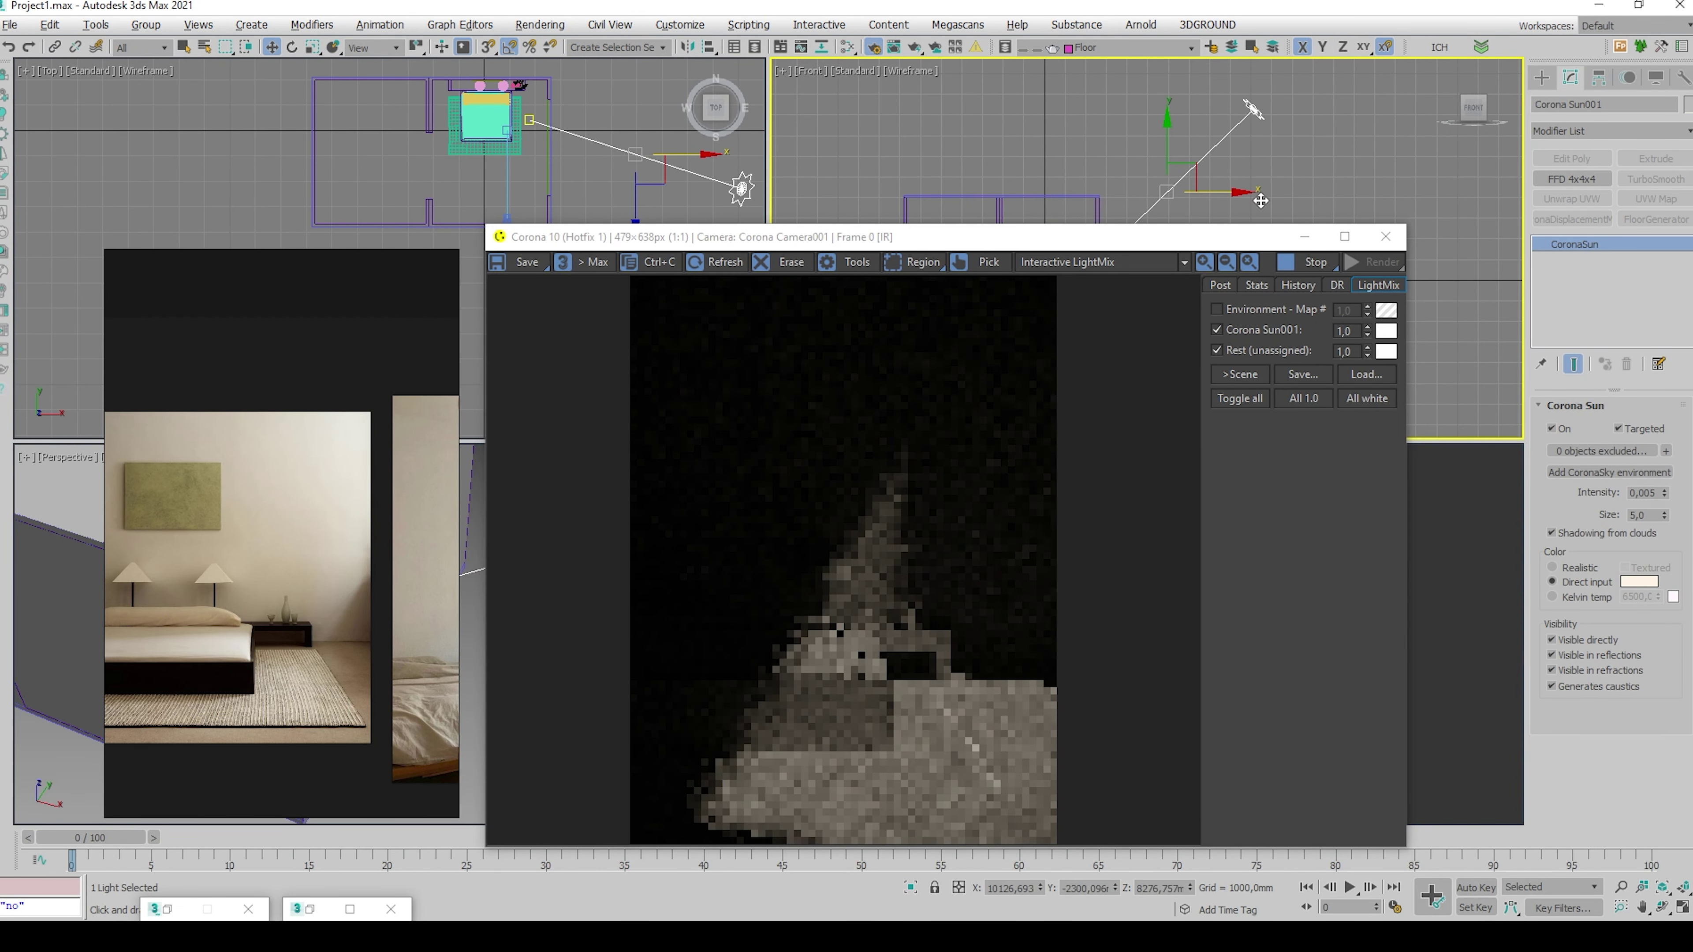
scroll(744, 485, "up", 2)
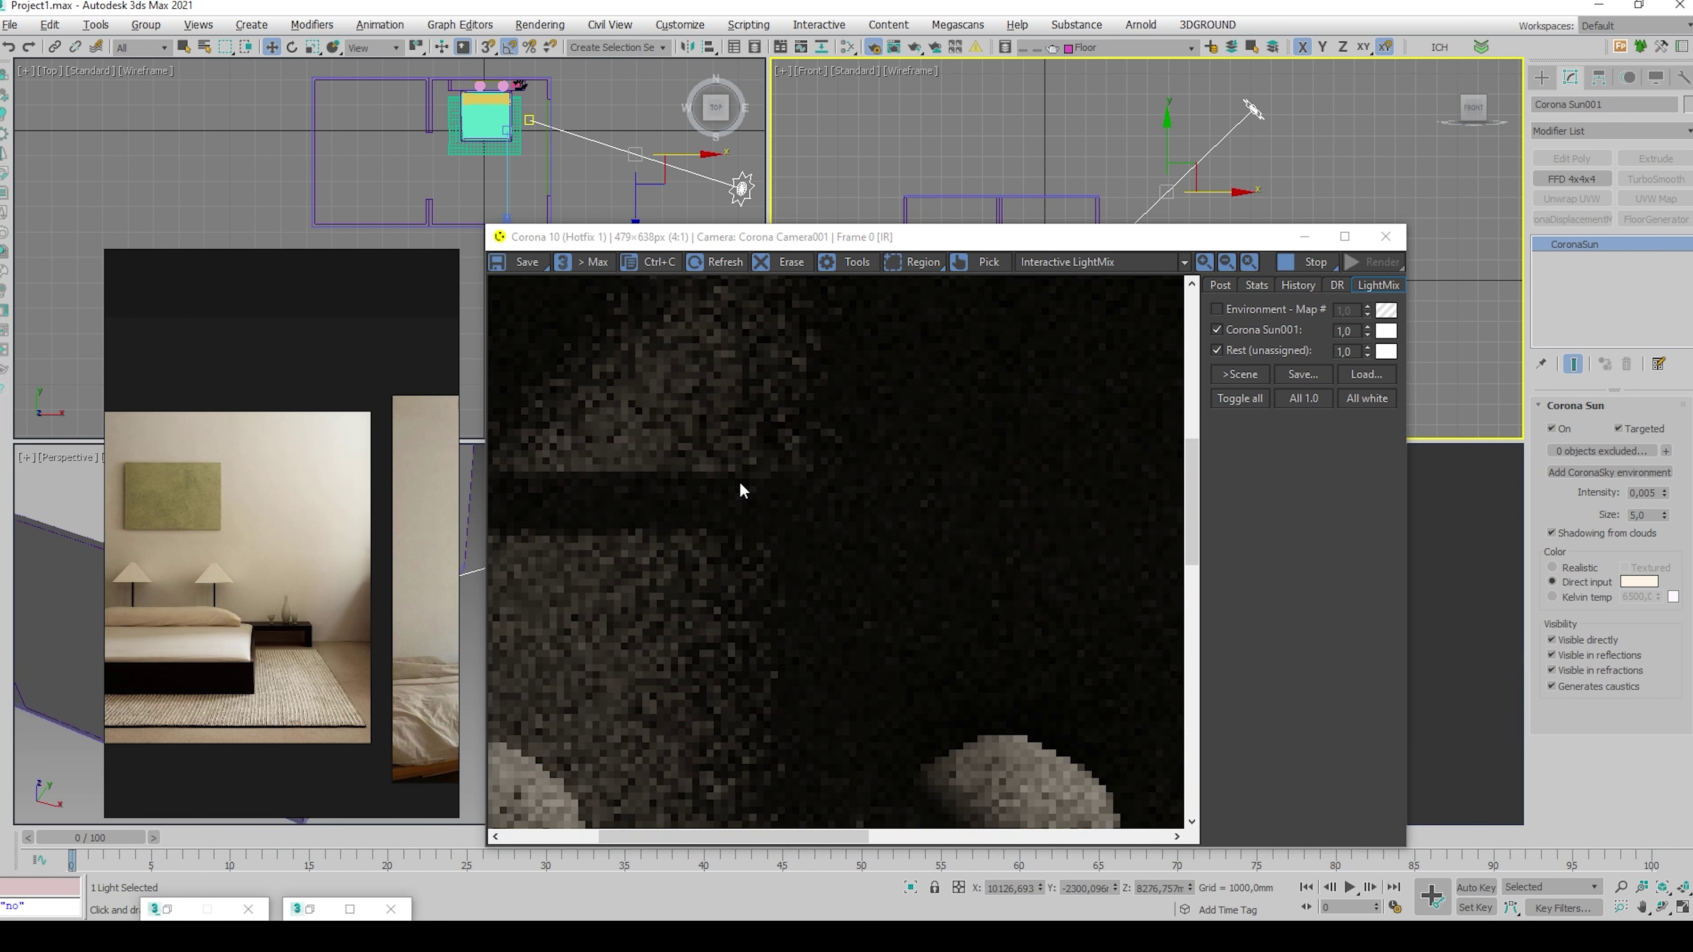
scroll(746, 490, "down", 2)
left_click(1216, 309)
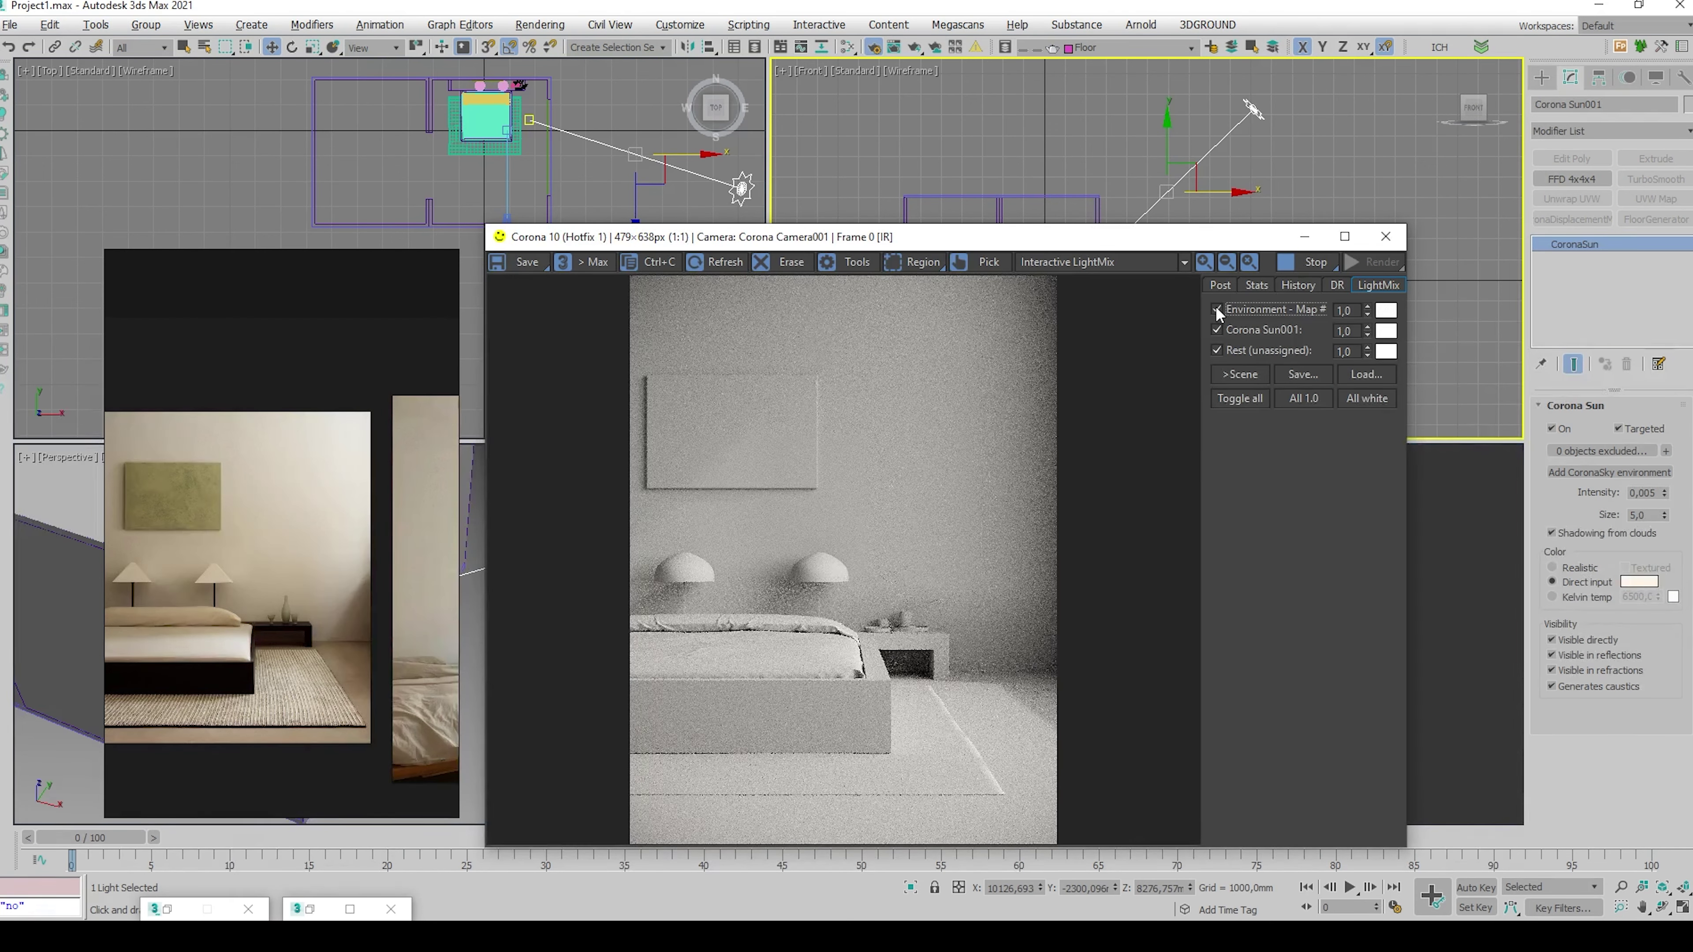
Compare the reference photo's lighting with the render and toggle the Corona Sun layer in LightMix
mouse_move(189, 522)
middle_mouse_down()
mouse_move(293, 532)
mouse_move(290, 488)
middle_mouse_up()
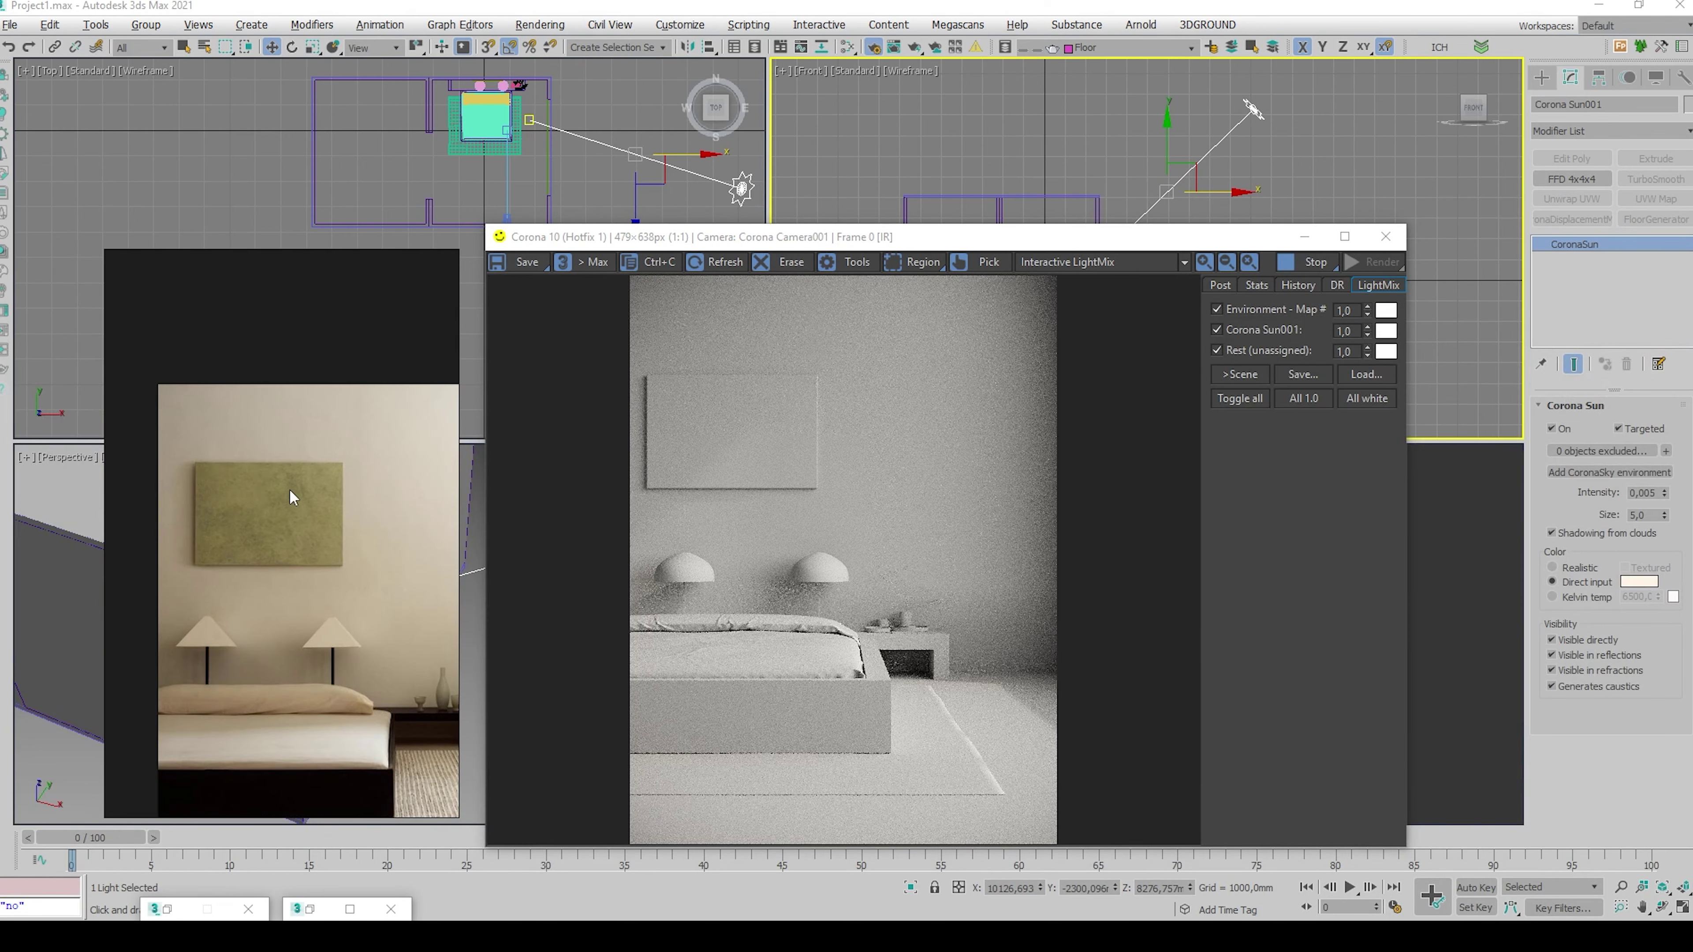
scroll(214, 545, "up", 3)
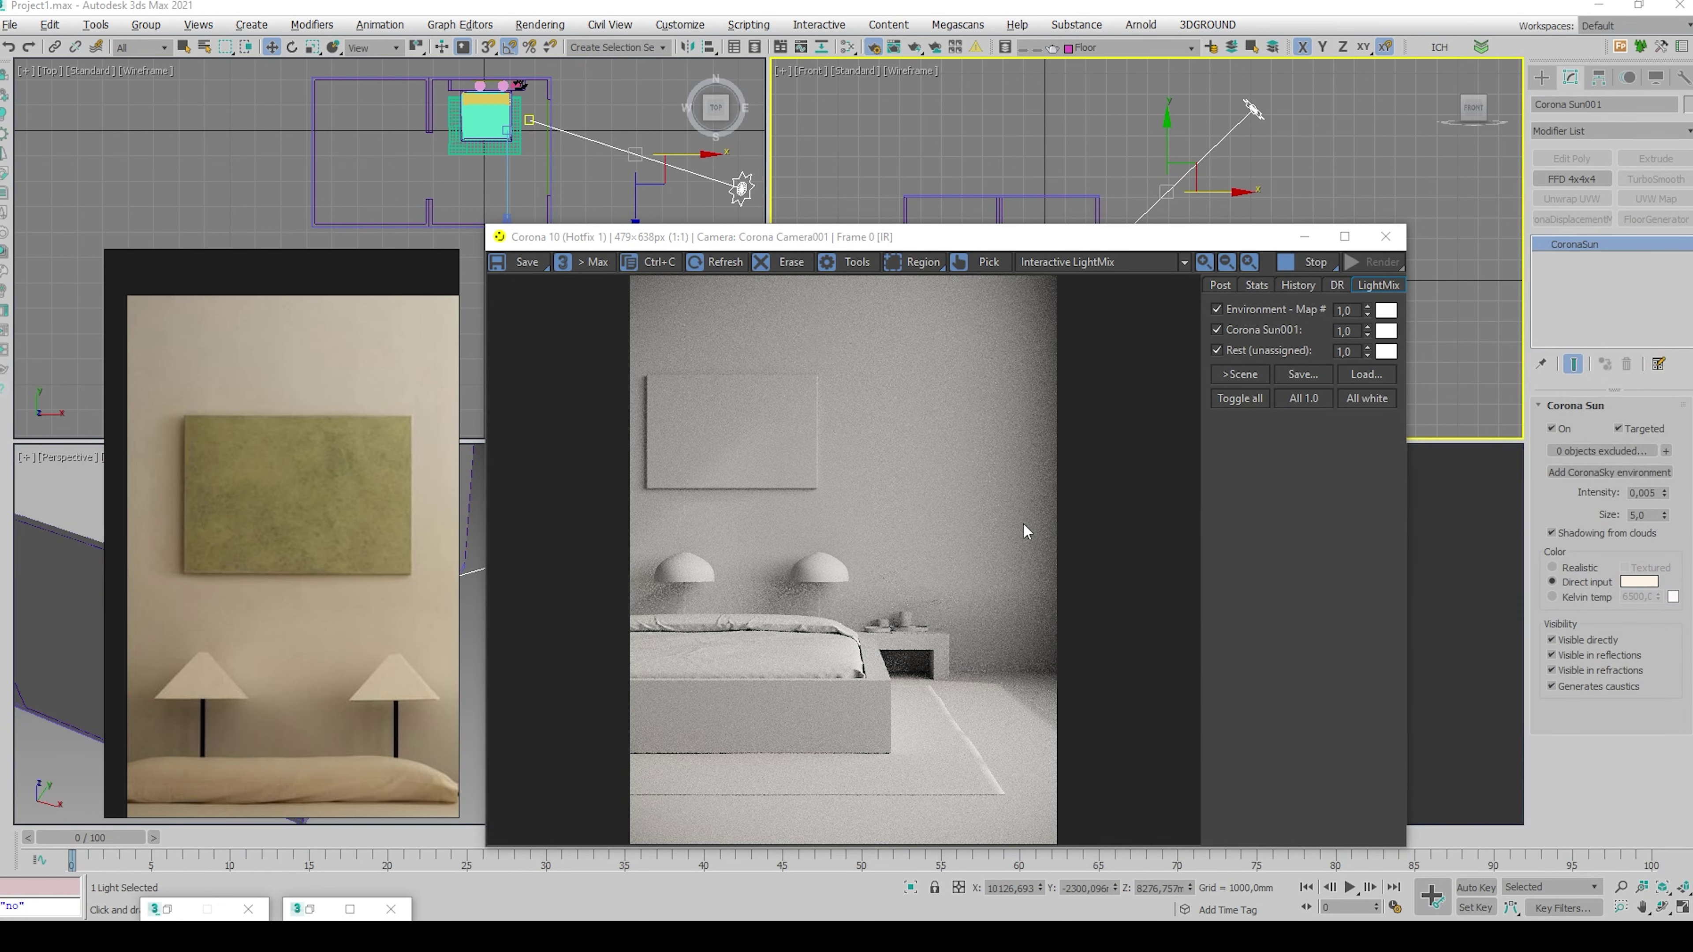
left_click(1216, 330)
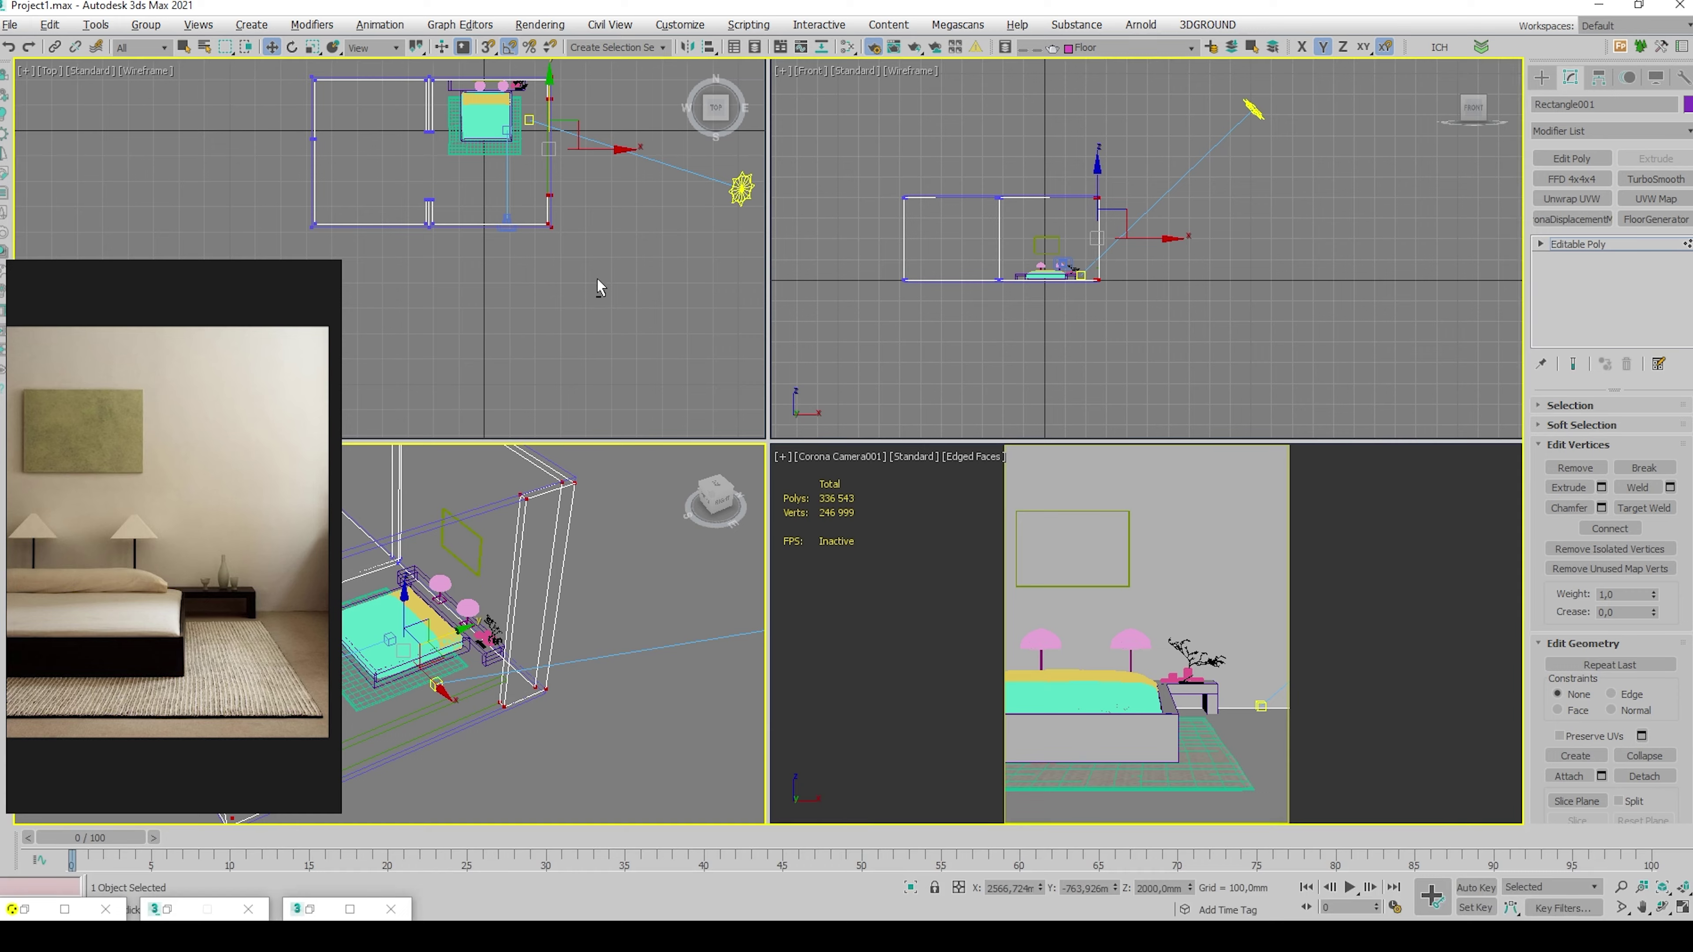
Adjust the position of the room shell's vertices beside the window opening
key("alt+w")
key("alt+w")
middle_click(635, 230)
key("alt+w")
scroll(1053, 127, "up", 5)
left_click_drag(1217, 142, 1123, 187)
middle_click_drag(1151, 184, 1014, 410)
left_click_drag(1017, 351, 1022, 272)
Raise the bed frame's bottom vertices by about 10 mm in the front view and return to the camera view
left_click(1013, 398)
key("1")
left_click_drag(1058, 381, 1005, 299)
key("s")
key("1")
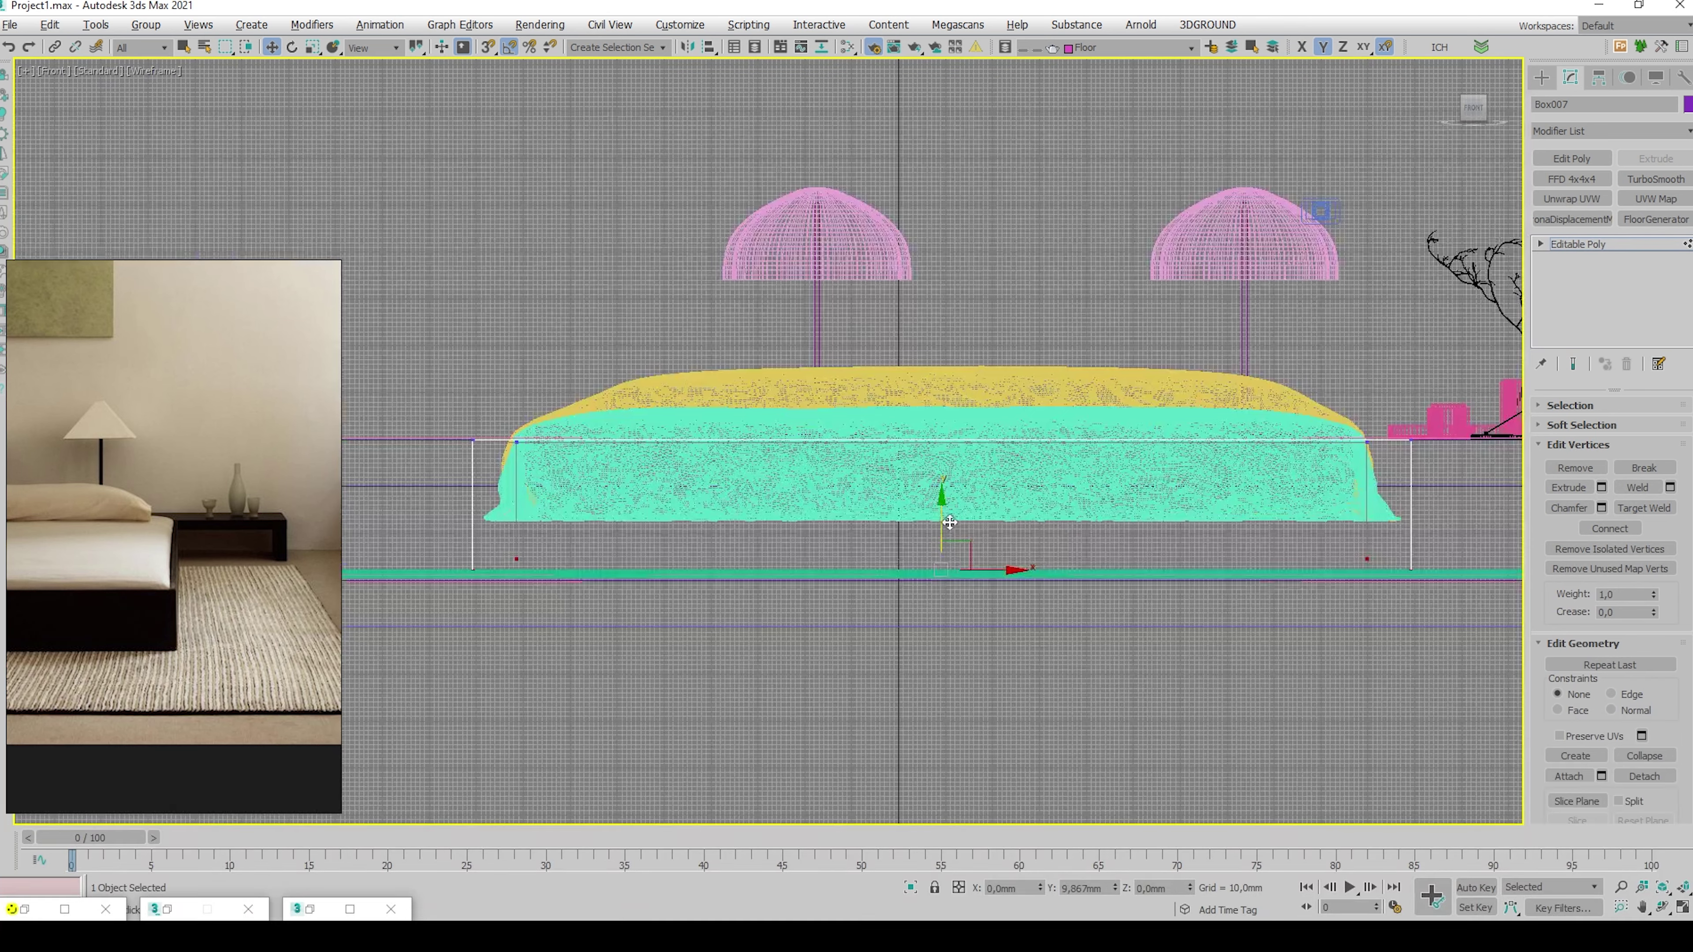
left_click_drag(949, 522, 953, 517)
key("1")
key("alt+w")
left_click(1077, 711)
key("alt+w")
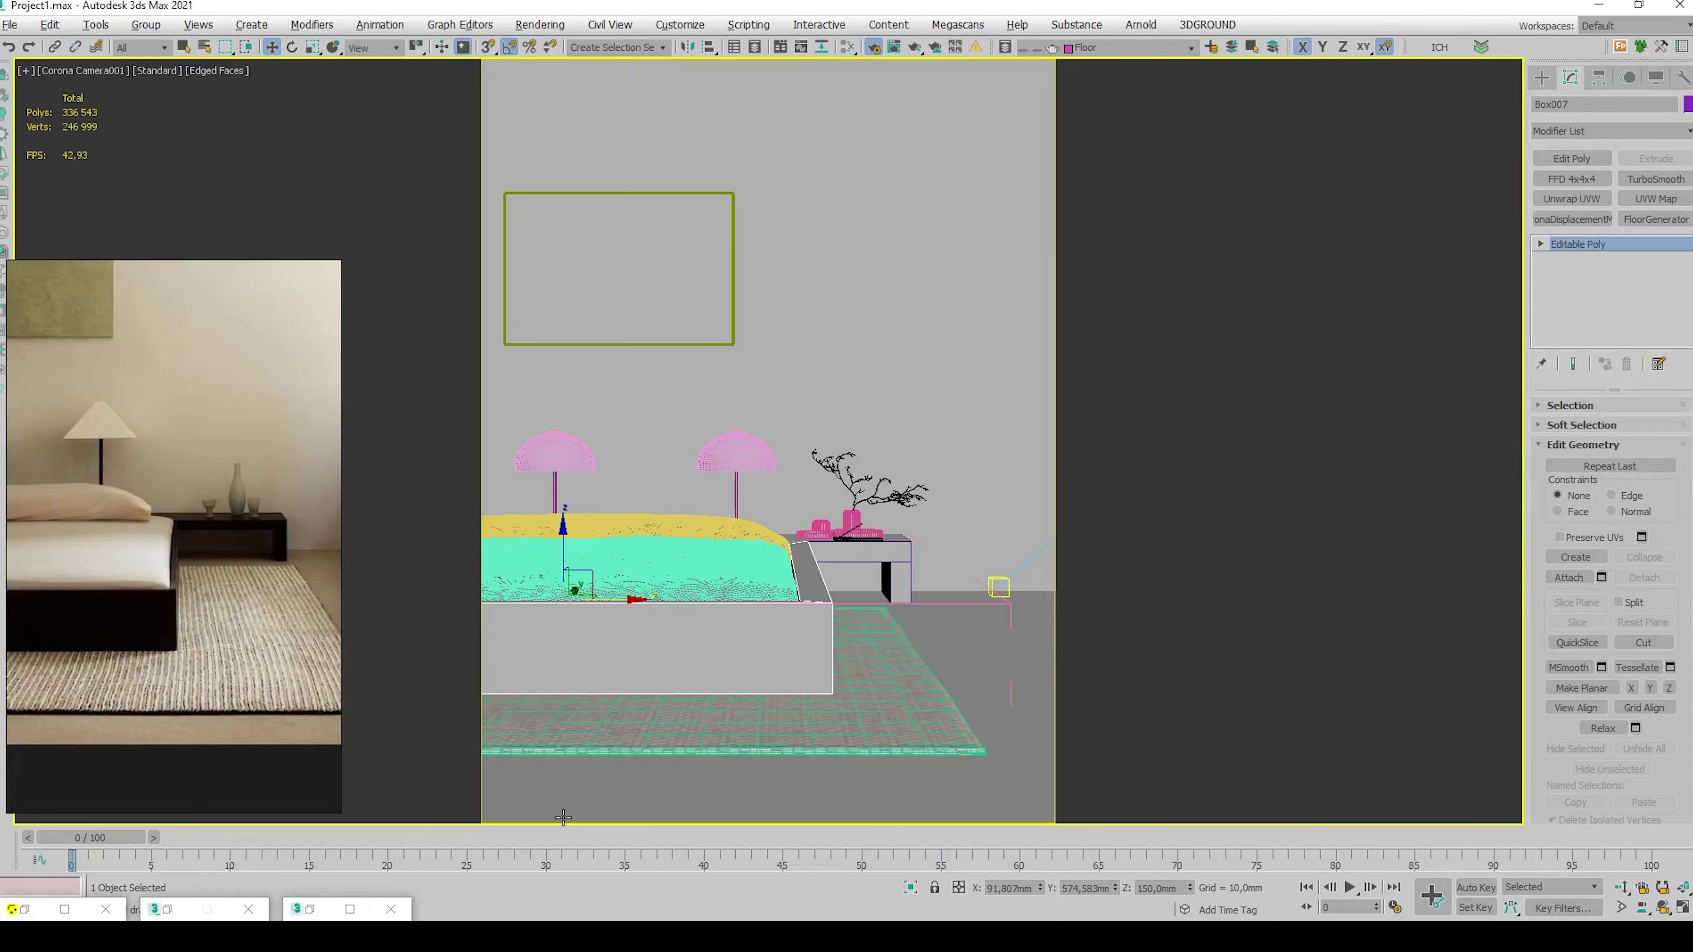
Check the updated render up close and look through the product page of the Senior Pack 400 Materials
left_click(25, 910)
scroll(753, 692, "up", 5)
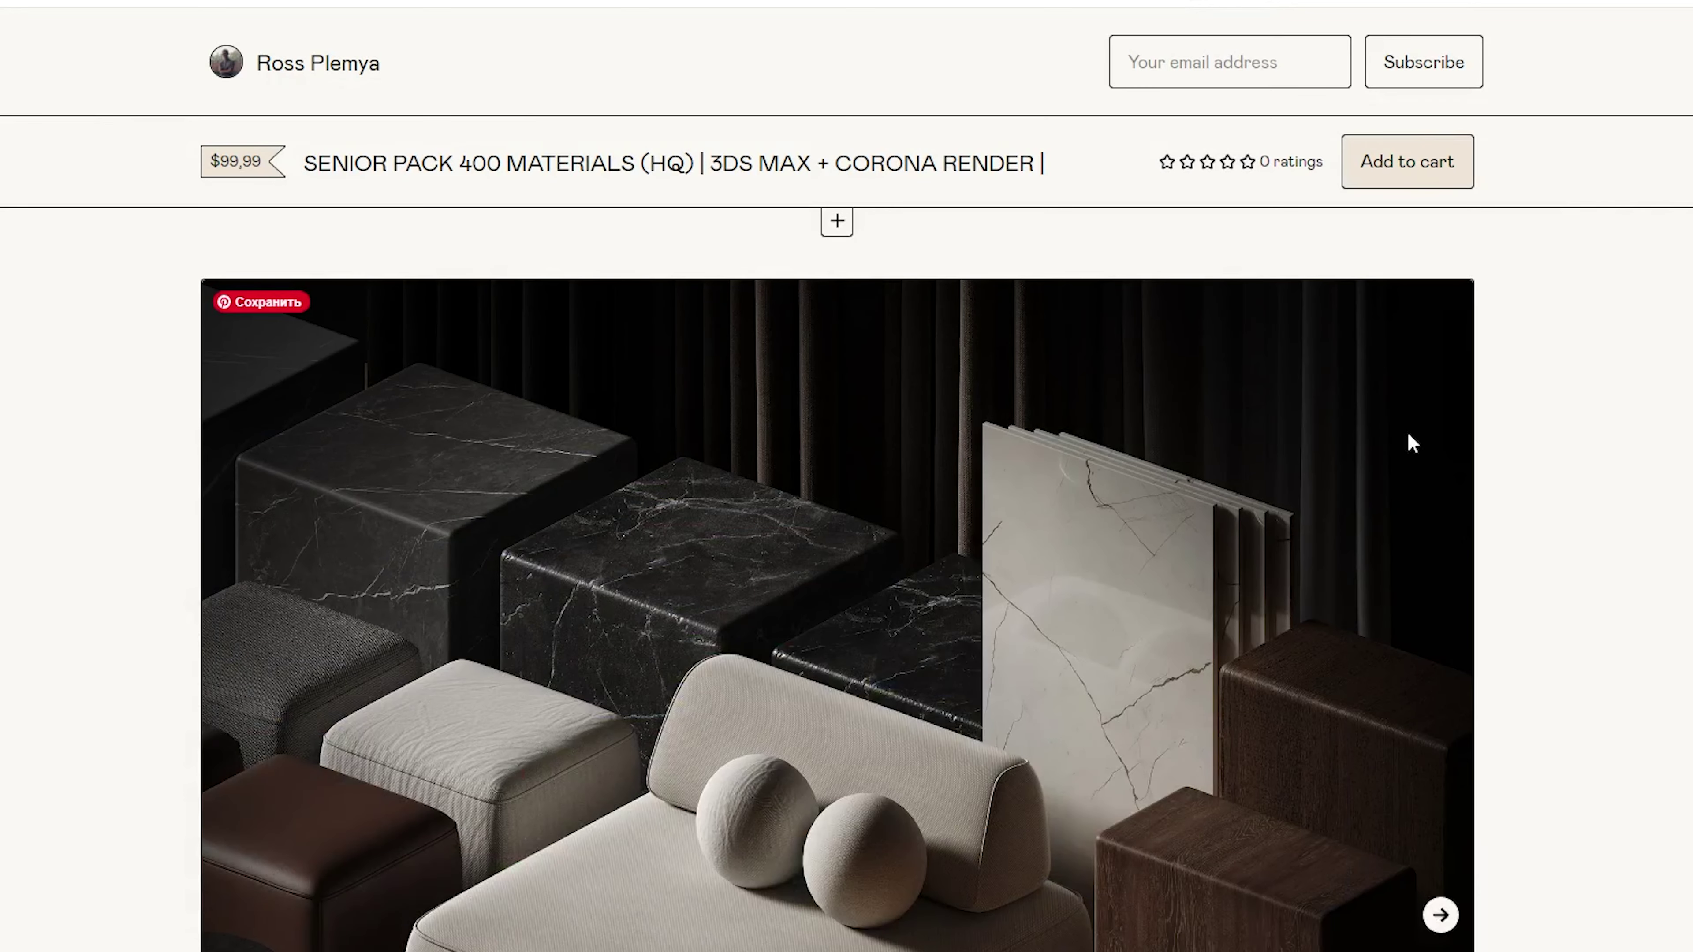
scroll(1588, 411, "down", 15)
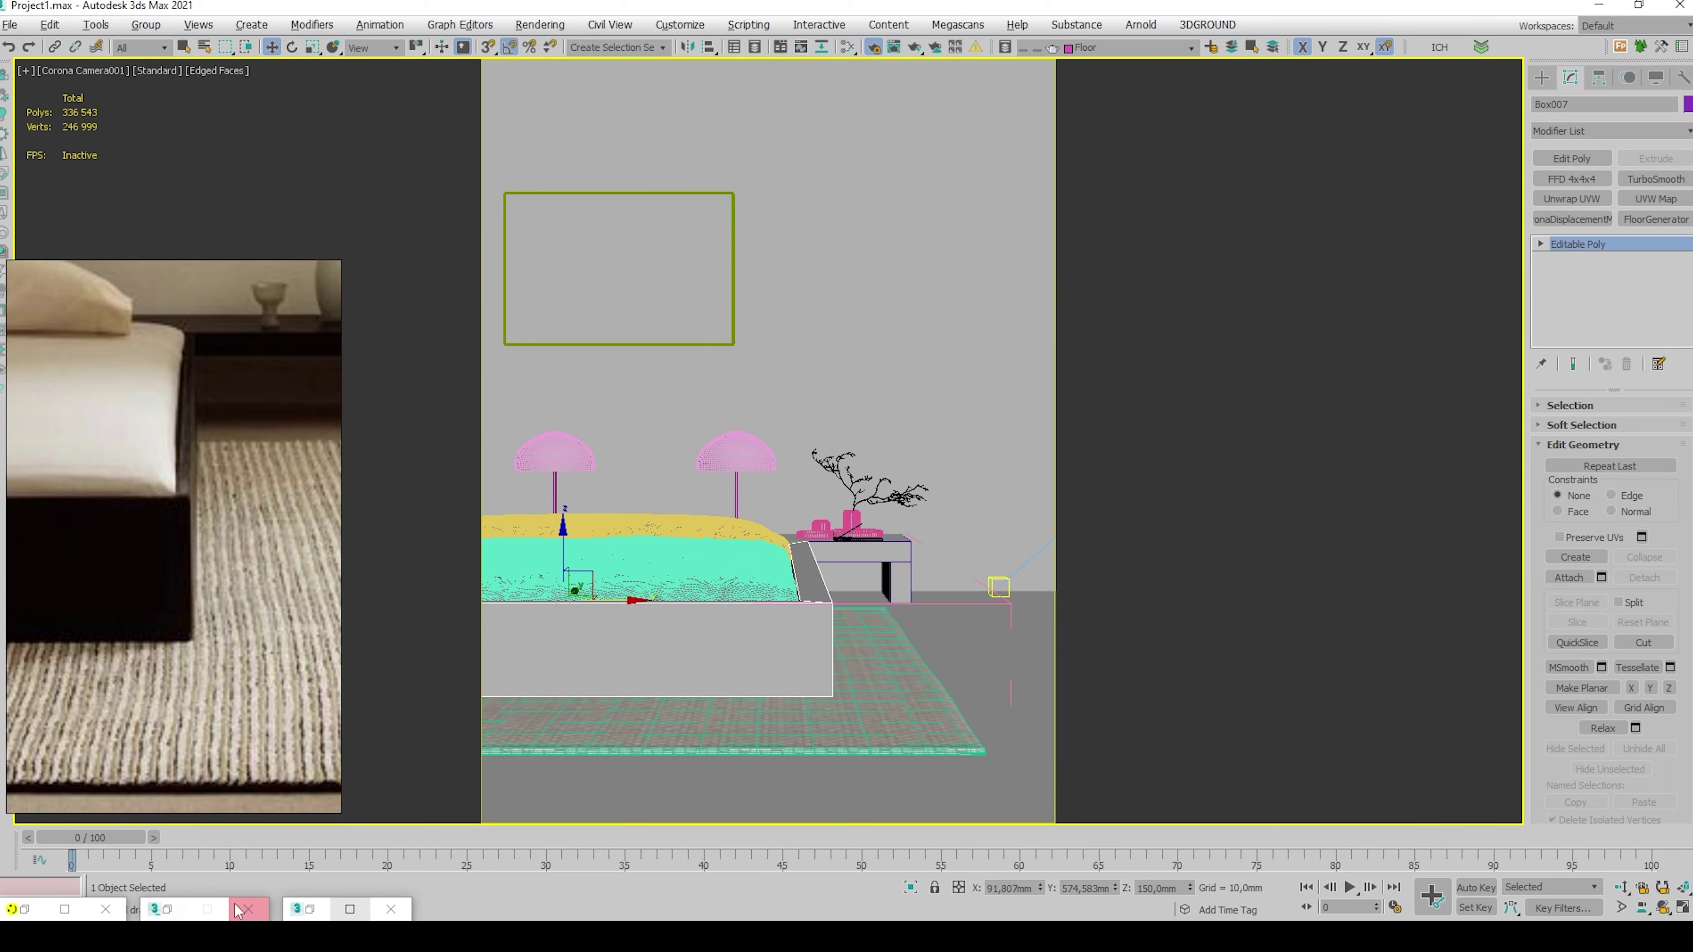
Turn off the material override in Corona's scene render settings
key("F10")
left_click(800, 342)
left_click(840, 340)
left_click(798, 556)
left_click(1074, 200)
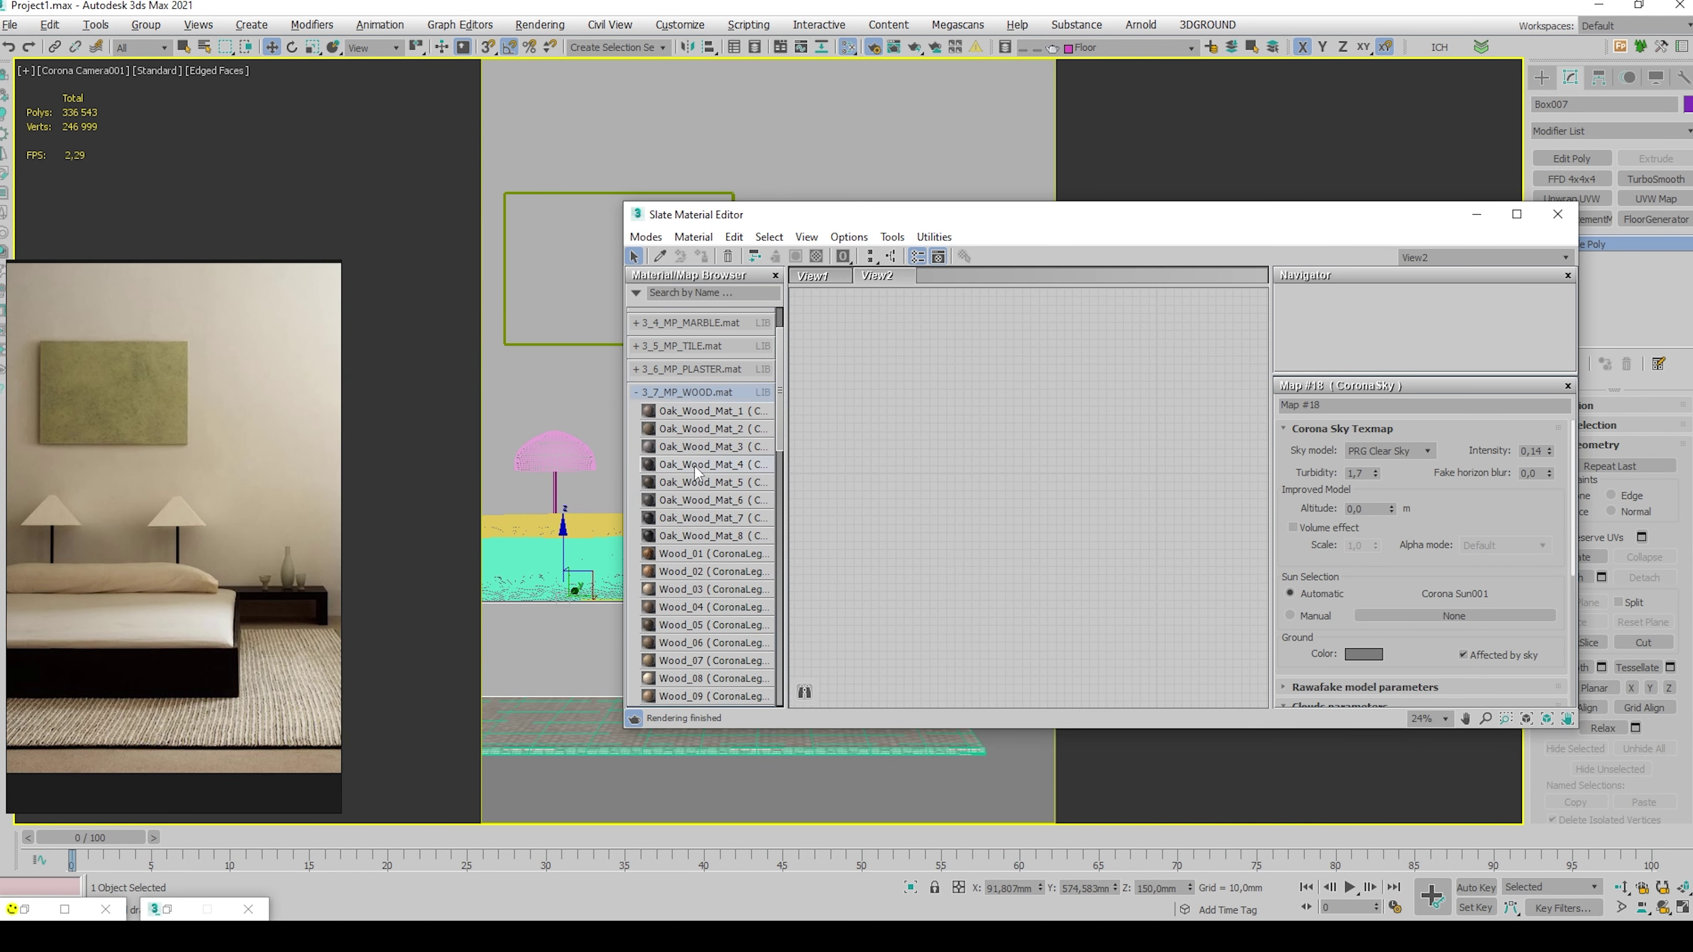
Add Oak_Wood_Mat_4 from the wood material library to the material graph and assign it to the bed frame
left_click_drag(694, 466, 978, 425)
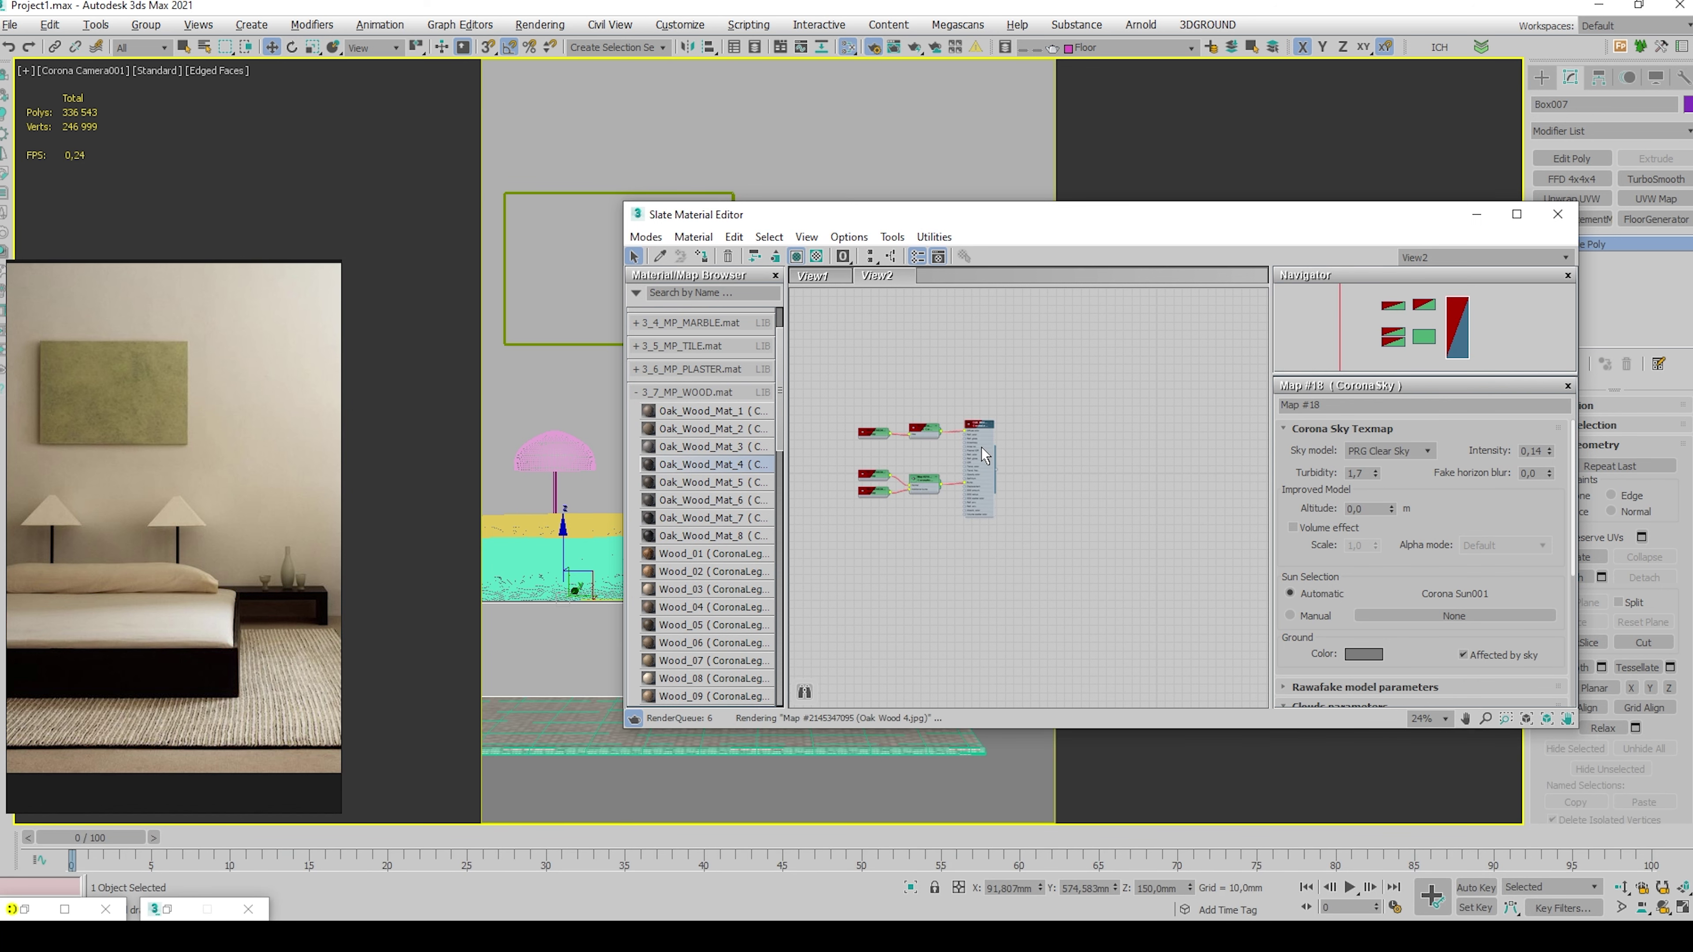
scroll(981, 453, "up", 6)
double_click(981, 447)
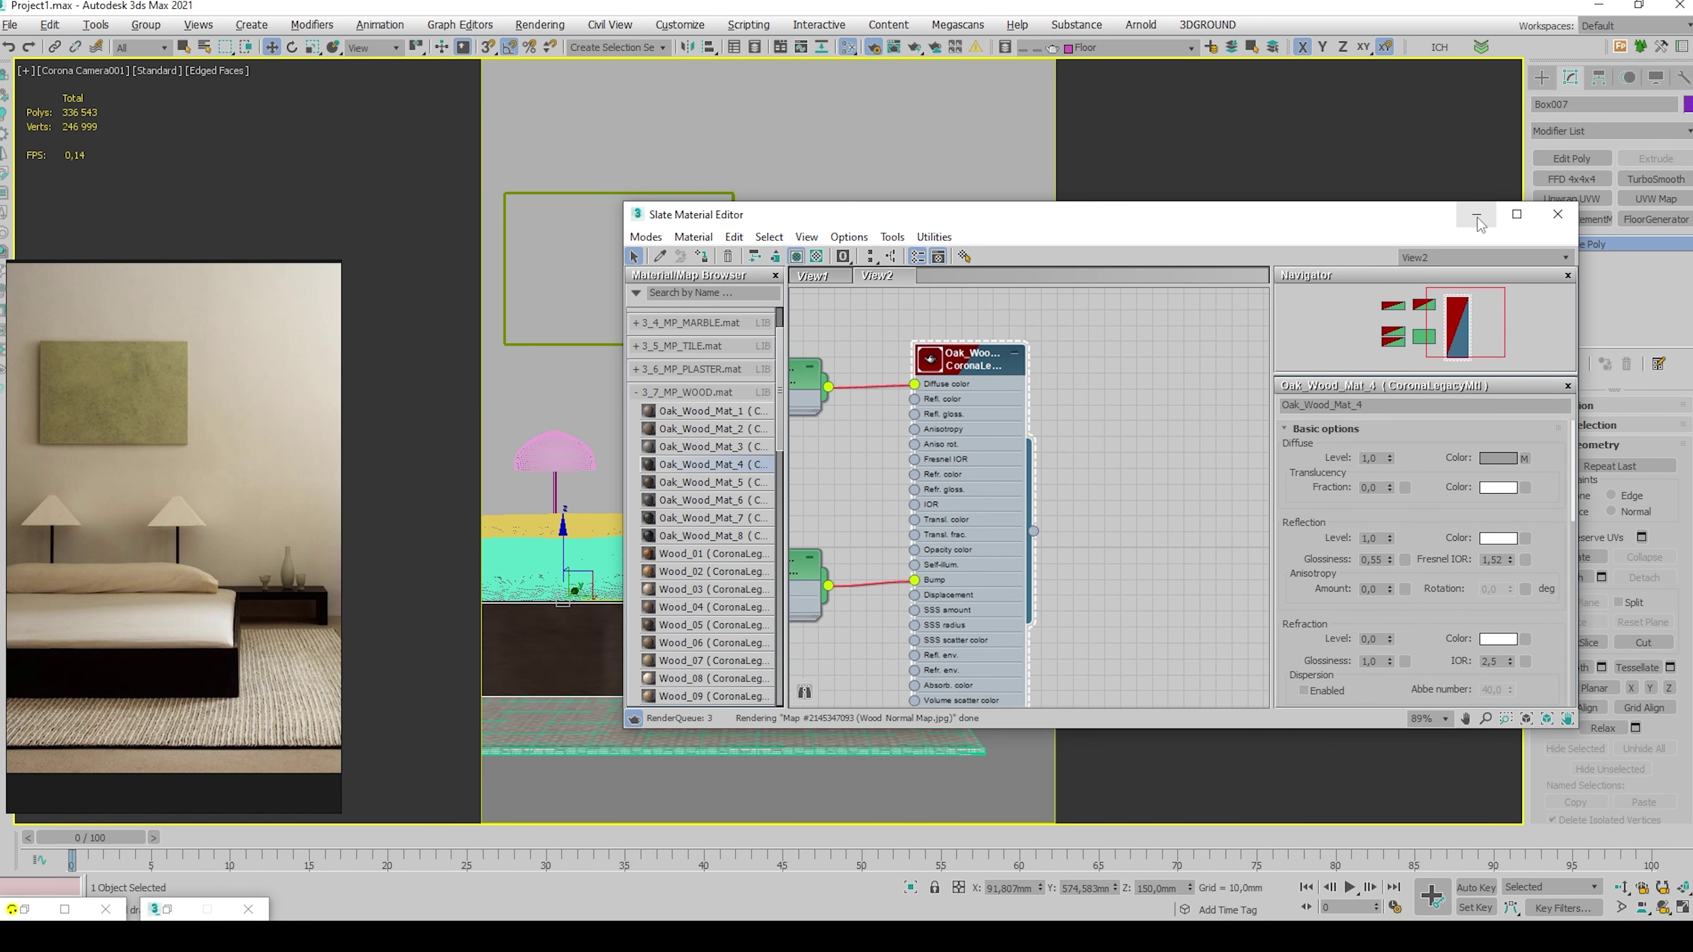
left_click(1477, 215)
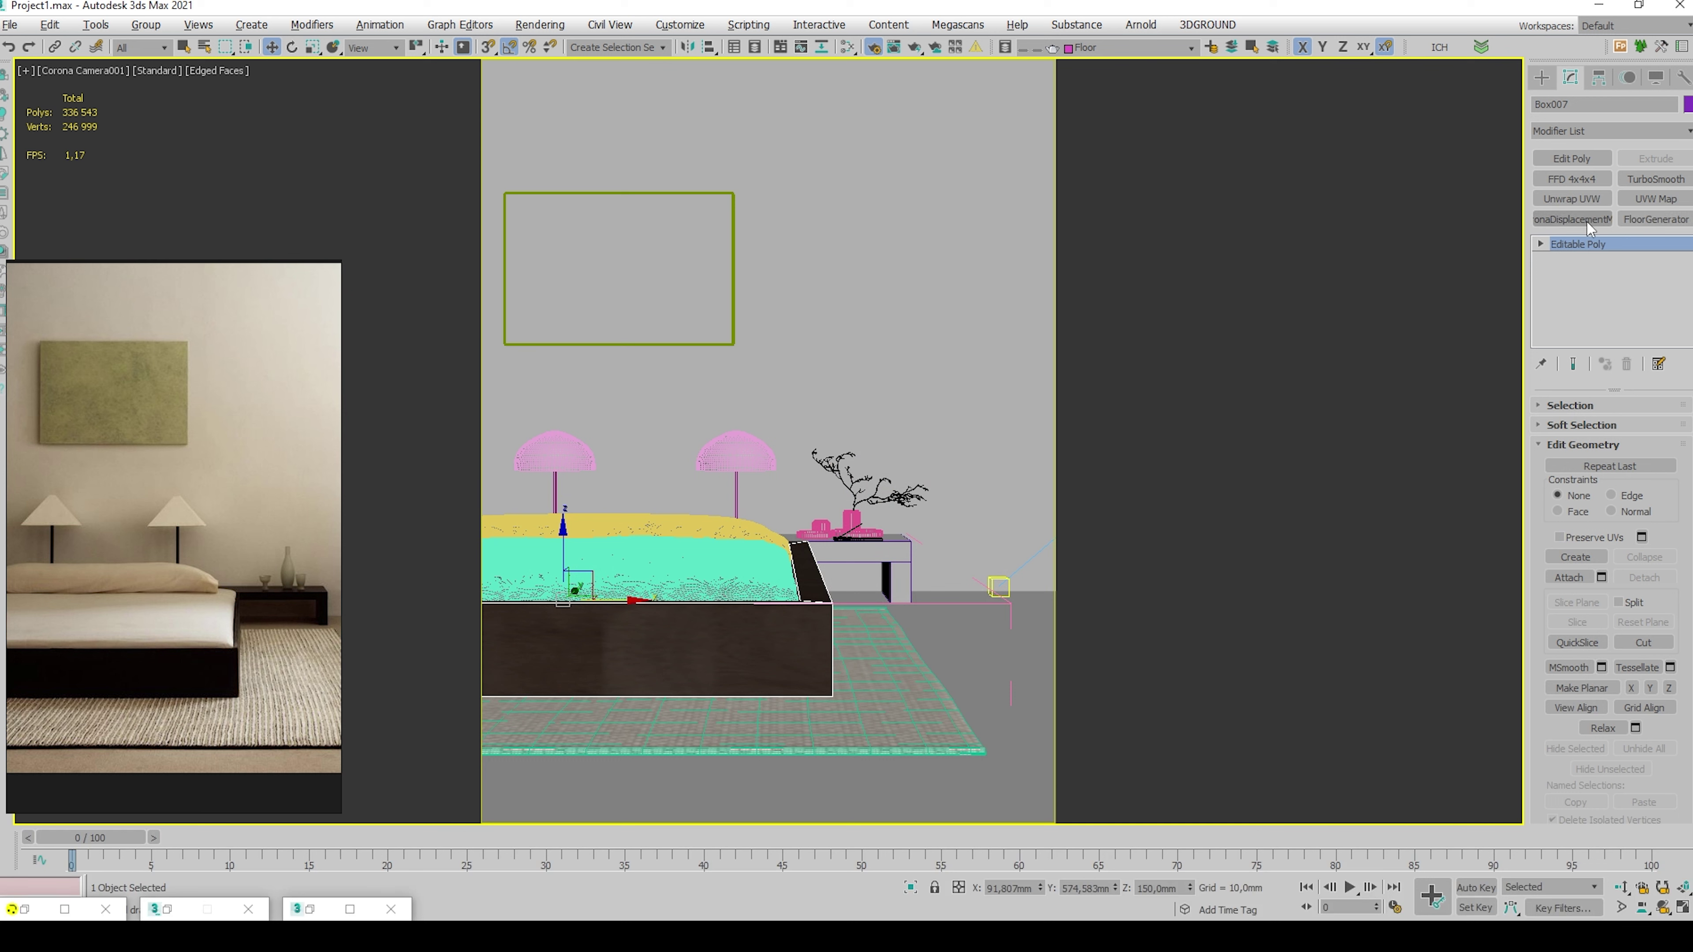
Apply a UVW Map modifier with Box mapping to the bed frame and inspect the wood grain and edges at its corner
left_click(1653, 202)
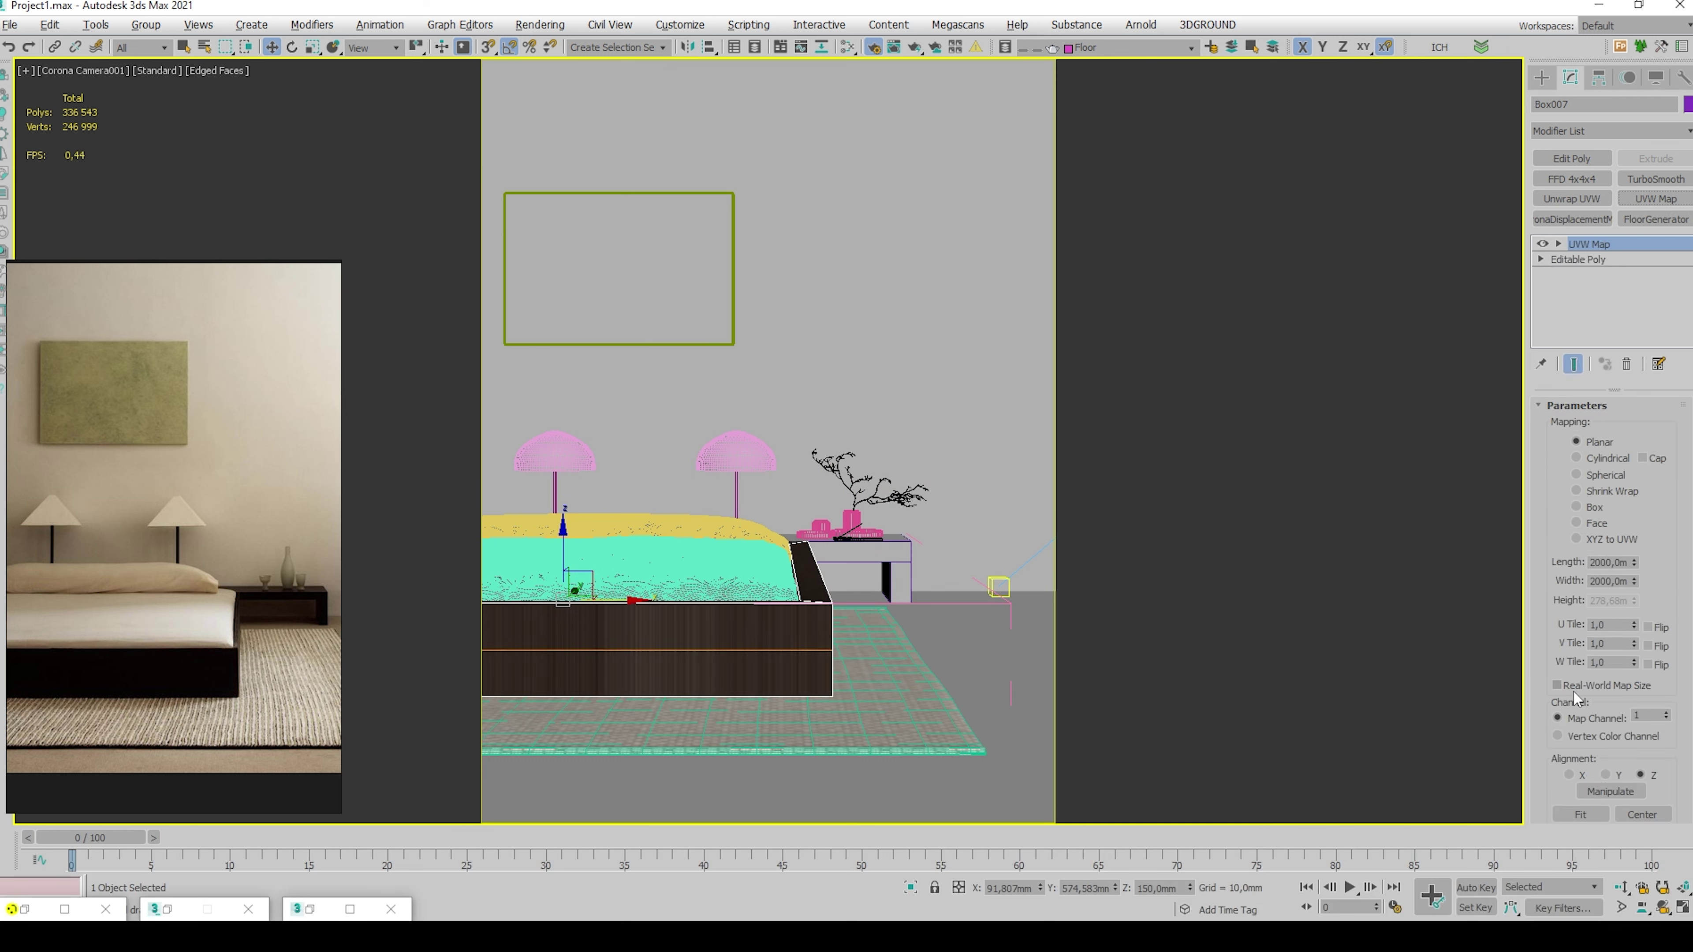
left_click(1589, 504)
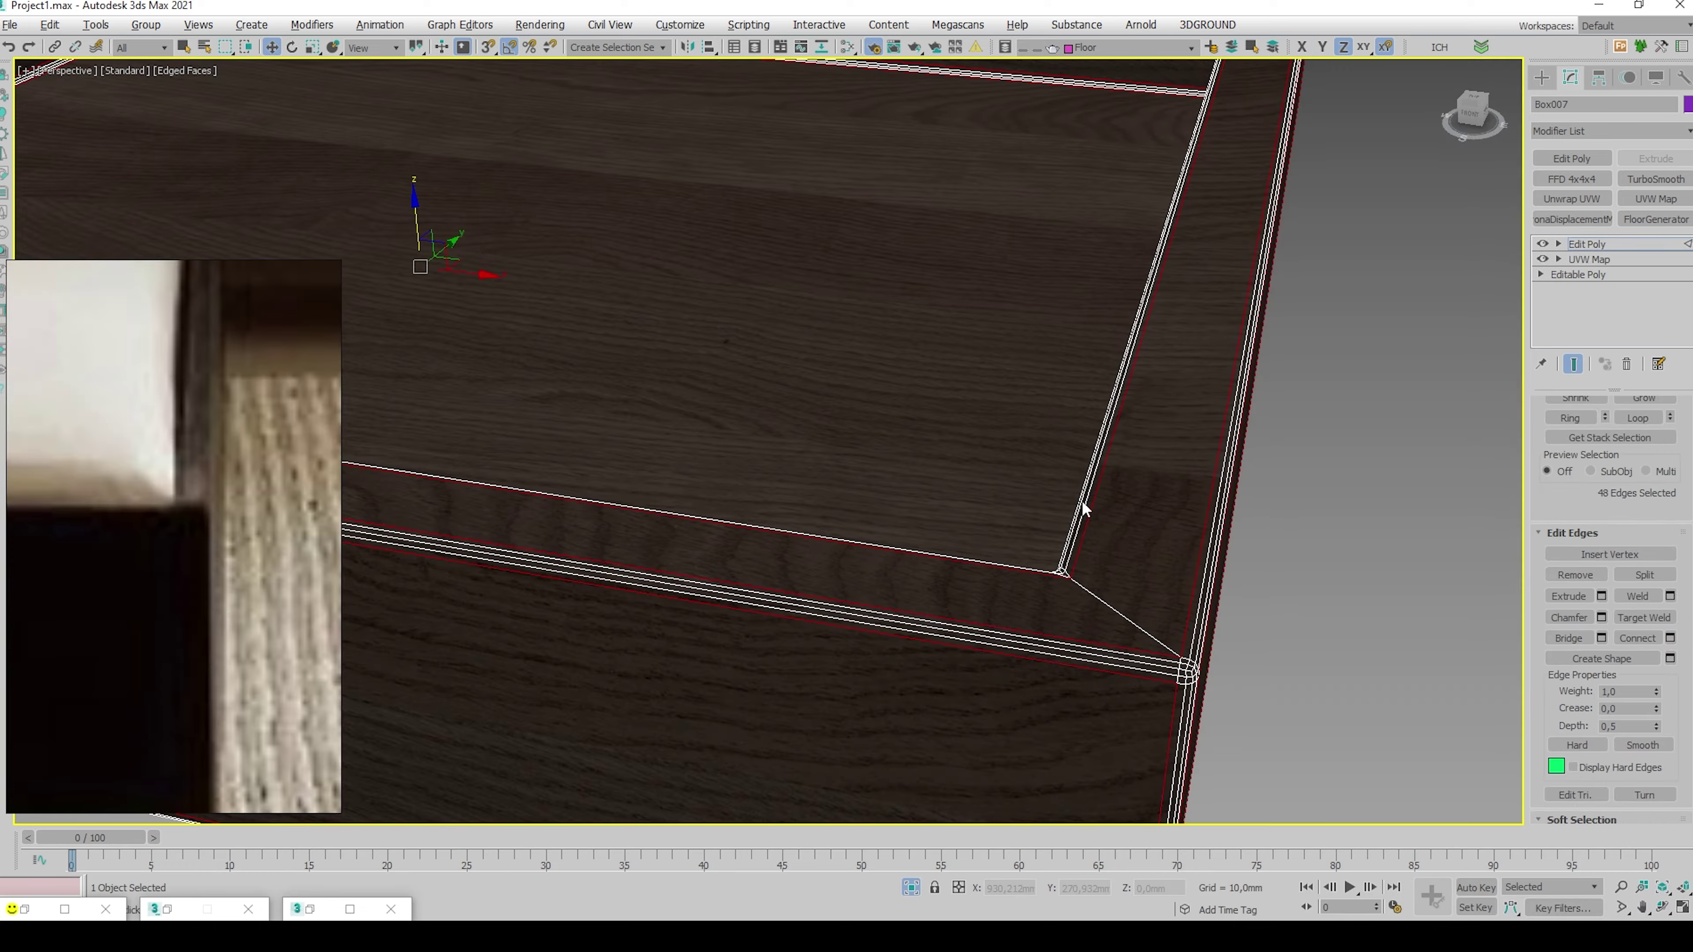
scroll(1100, 533, "up", 2)
scroll(1149, 598, "down", 3)
scroll(1147, 600, "up", 4)
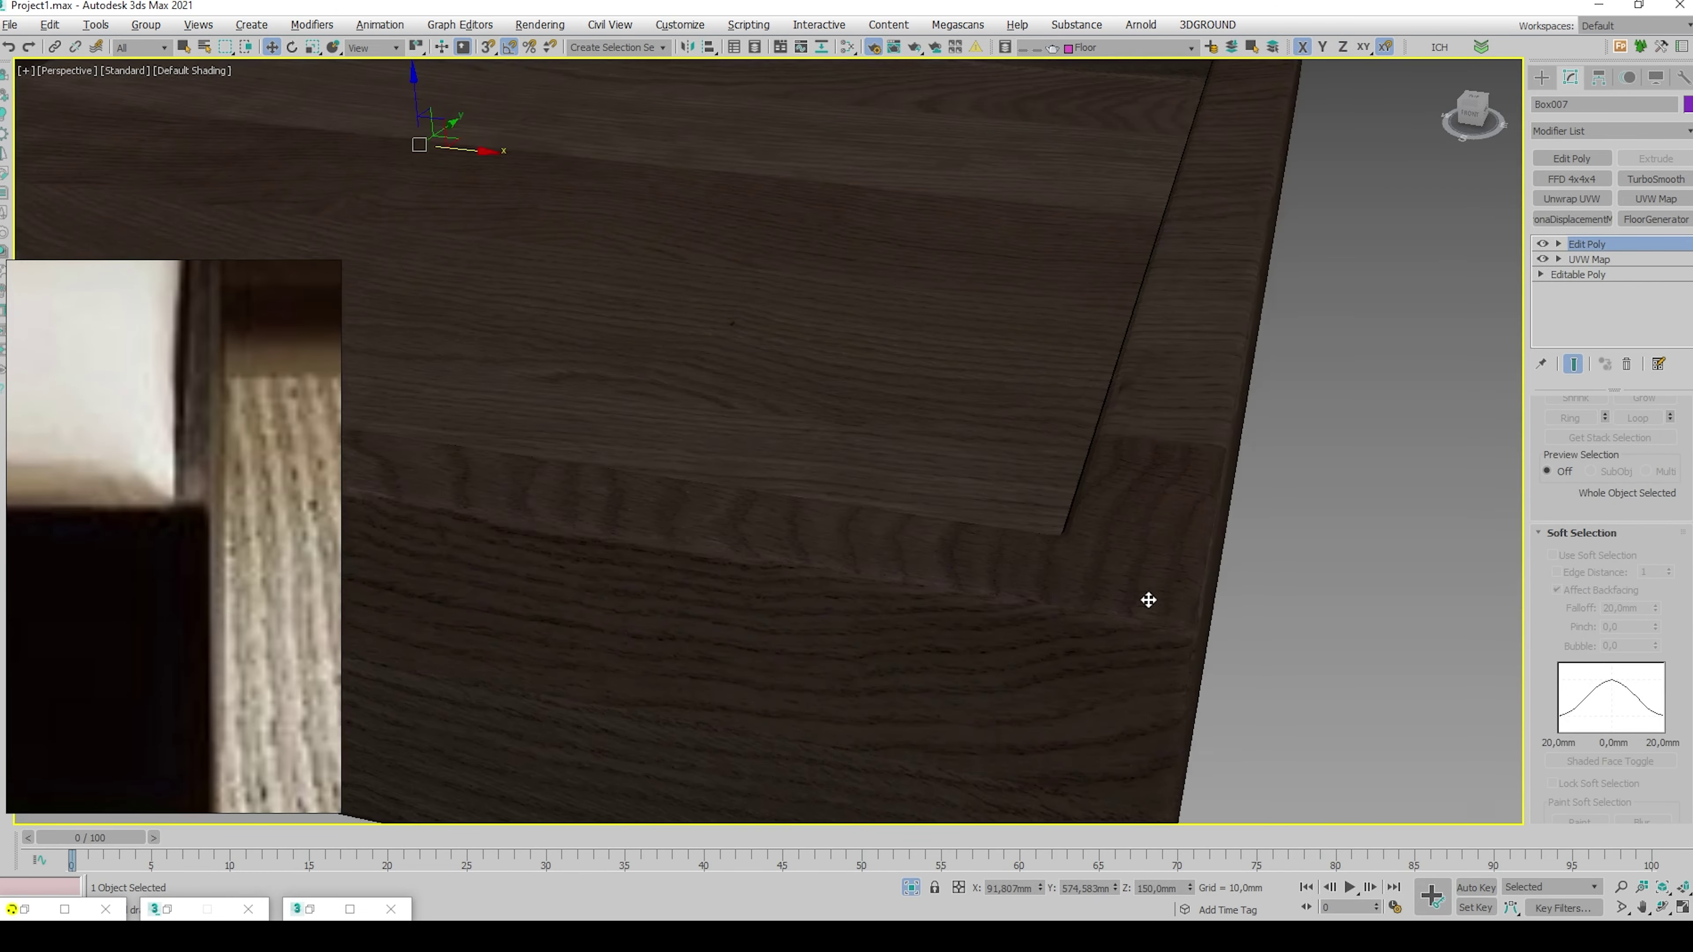
Examine the dark oak on the bed frame up close in the interactive render
key("alt+w")
middle_click(1206, 628)
key("alt+w")
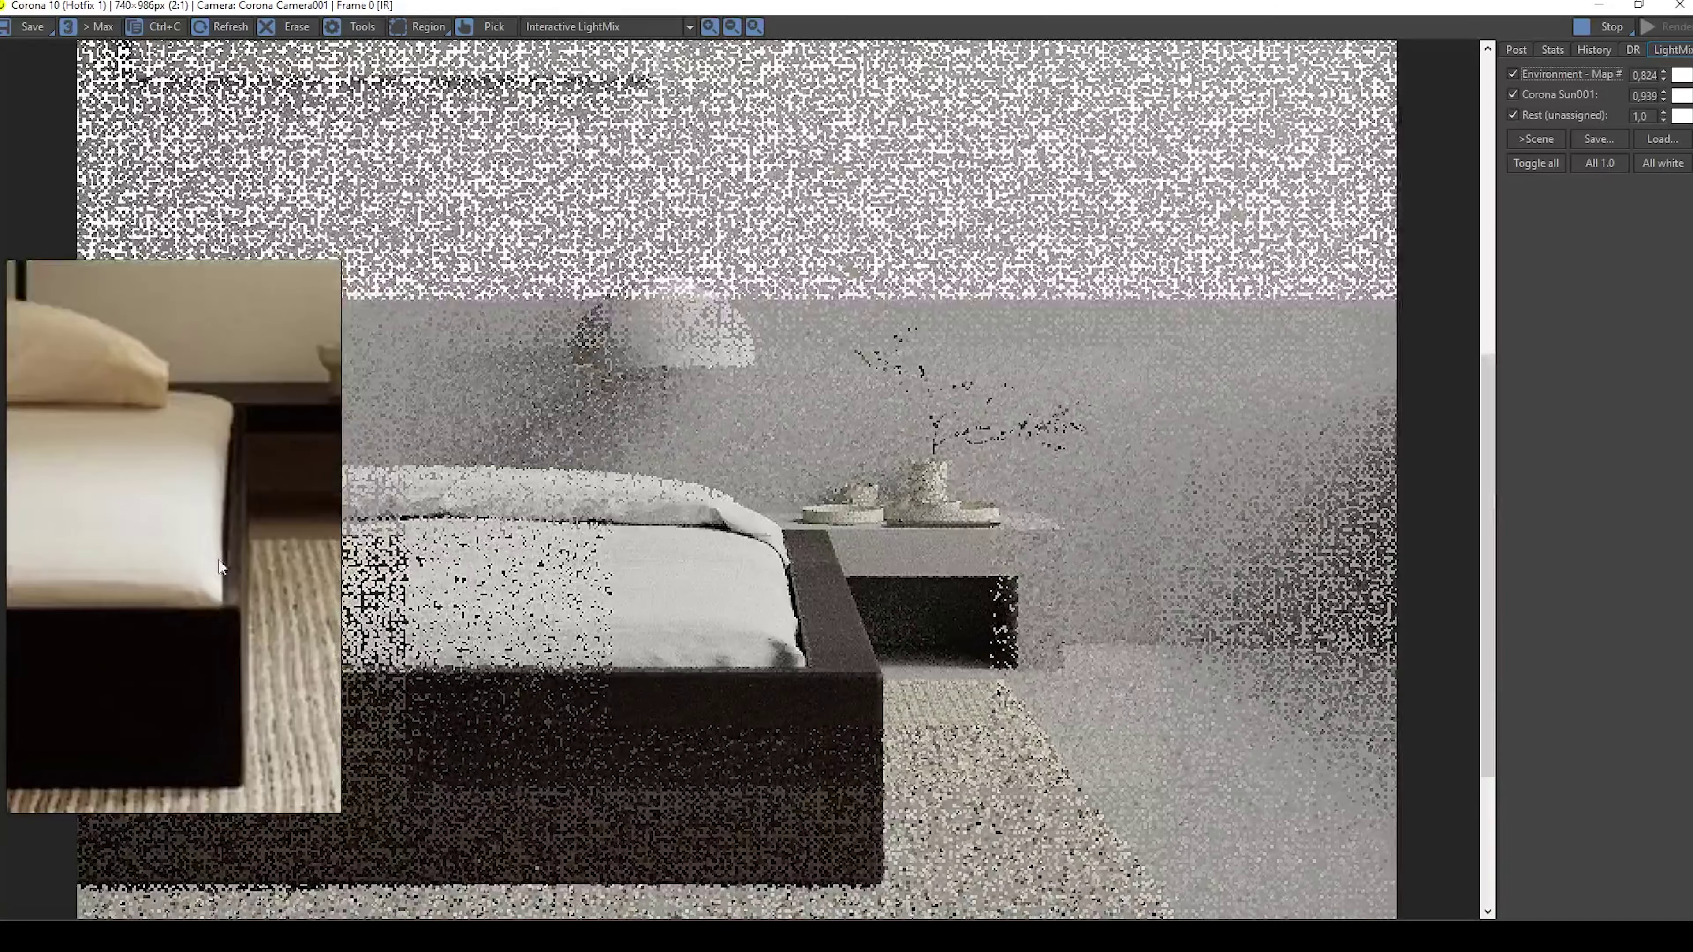
scroll(824, 777, "up", 3)
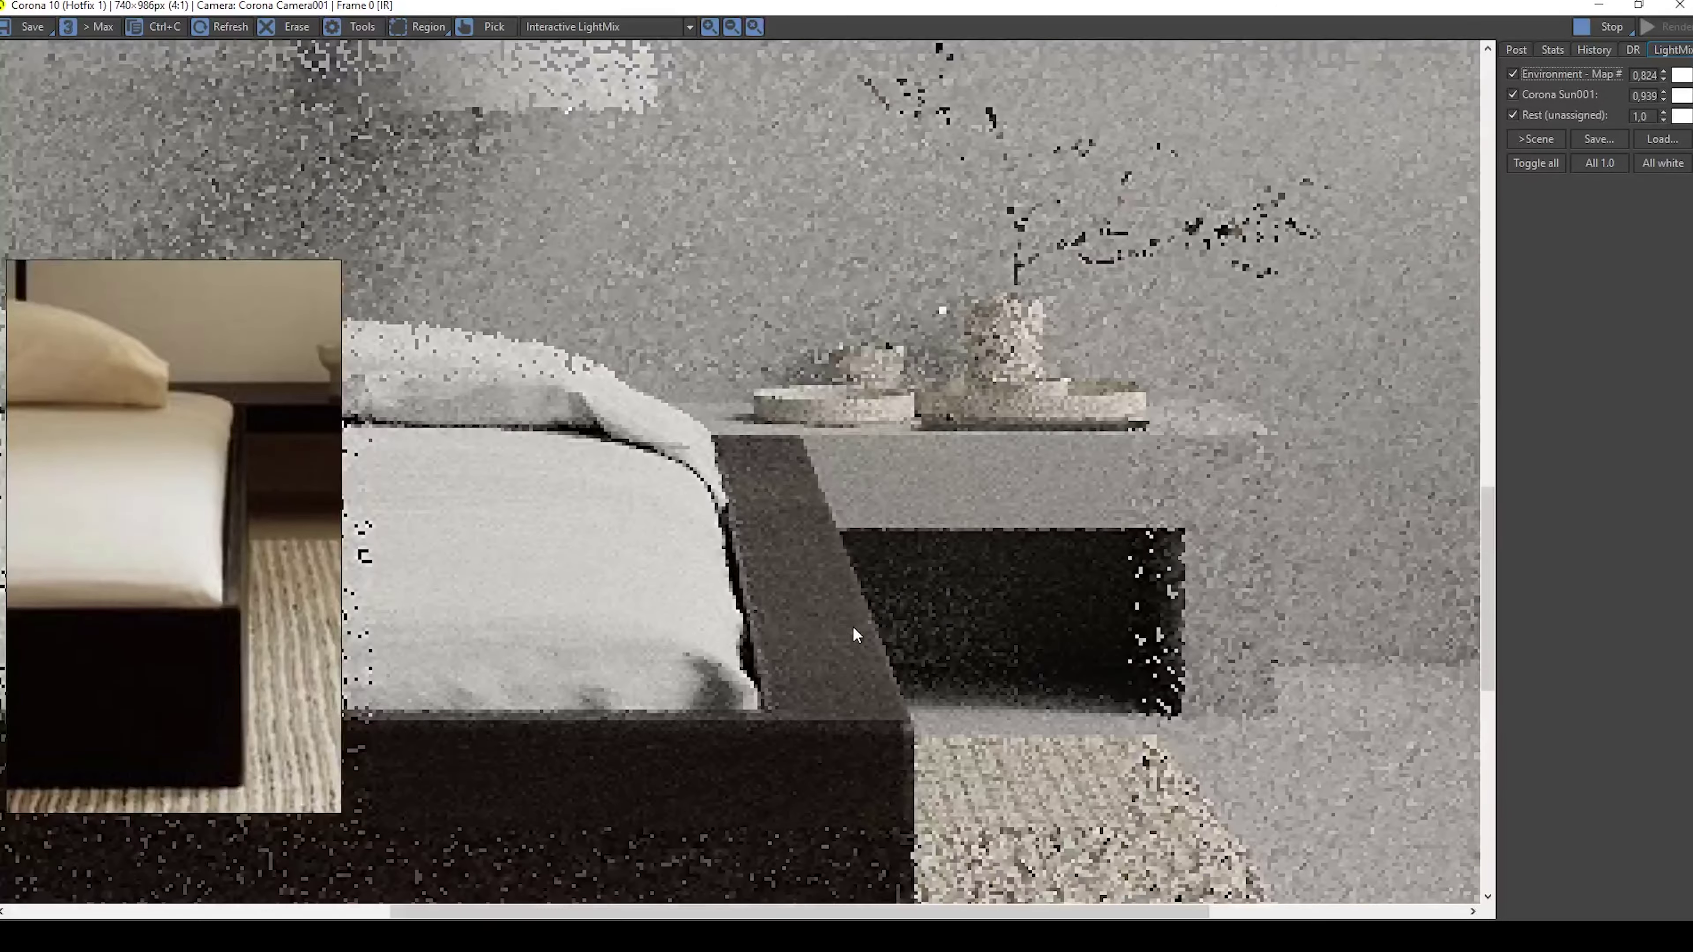
scroll(824, 777, "up", 1)
scroll(803, 640, "up", 1)
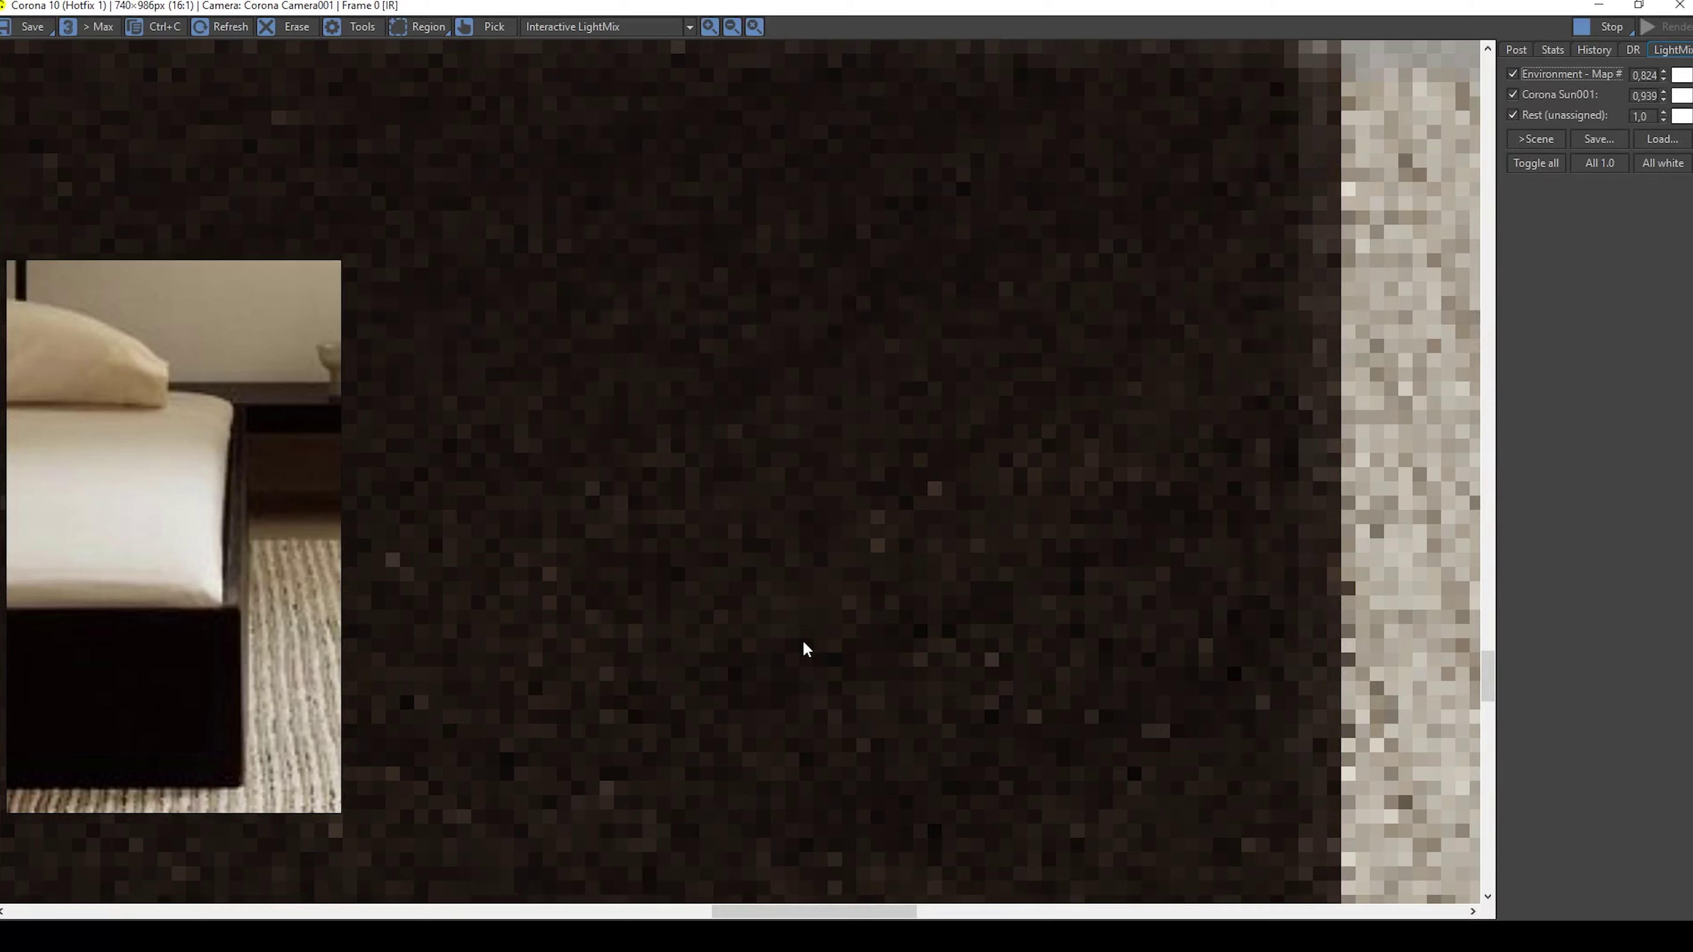
scroll(803, 640, "down", 4)
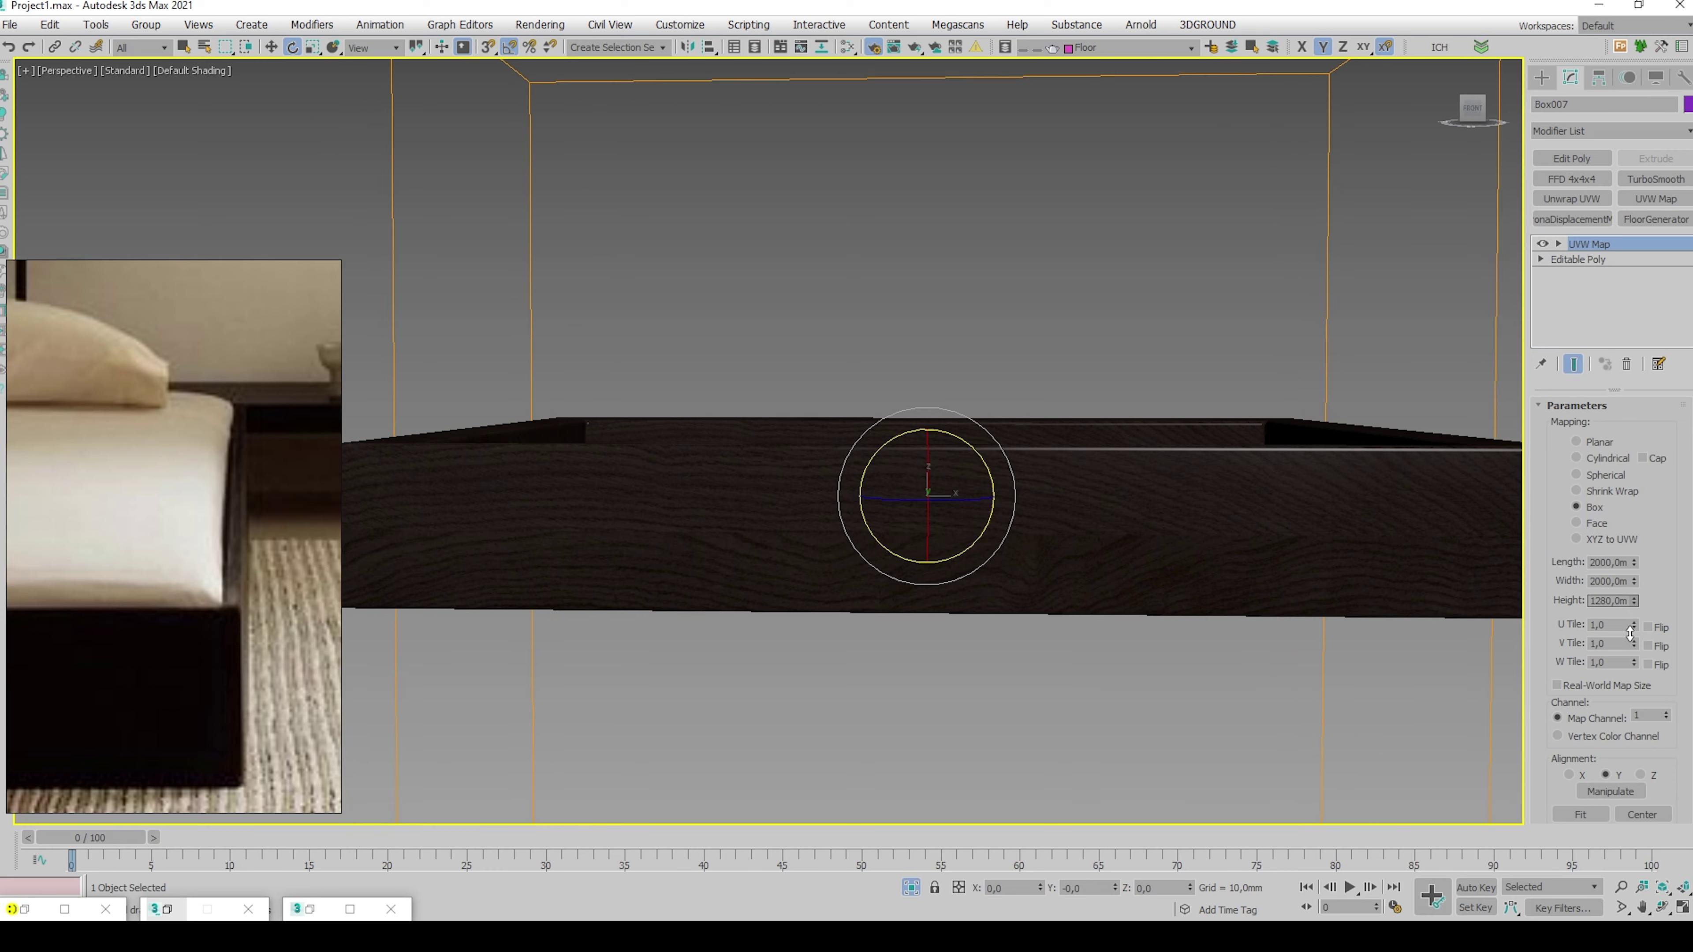
Set the width of the bed frame's UVW Map to about 863 mm and bring the rest of the scene back into view
left_click_drag(1634, 581, 1636, 644)
left_click_drag(1636, 645, 1635, 666)
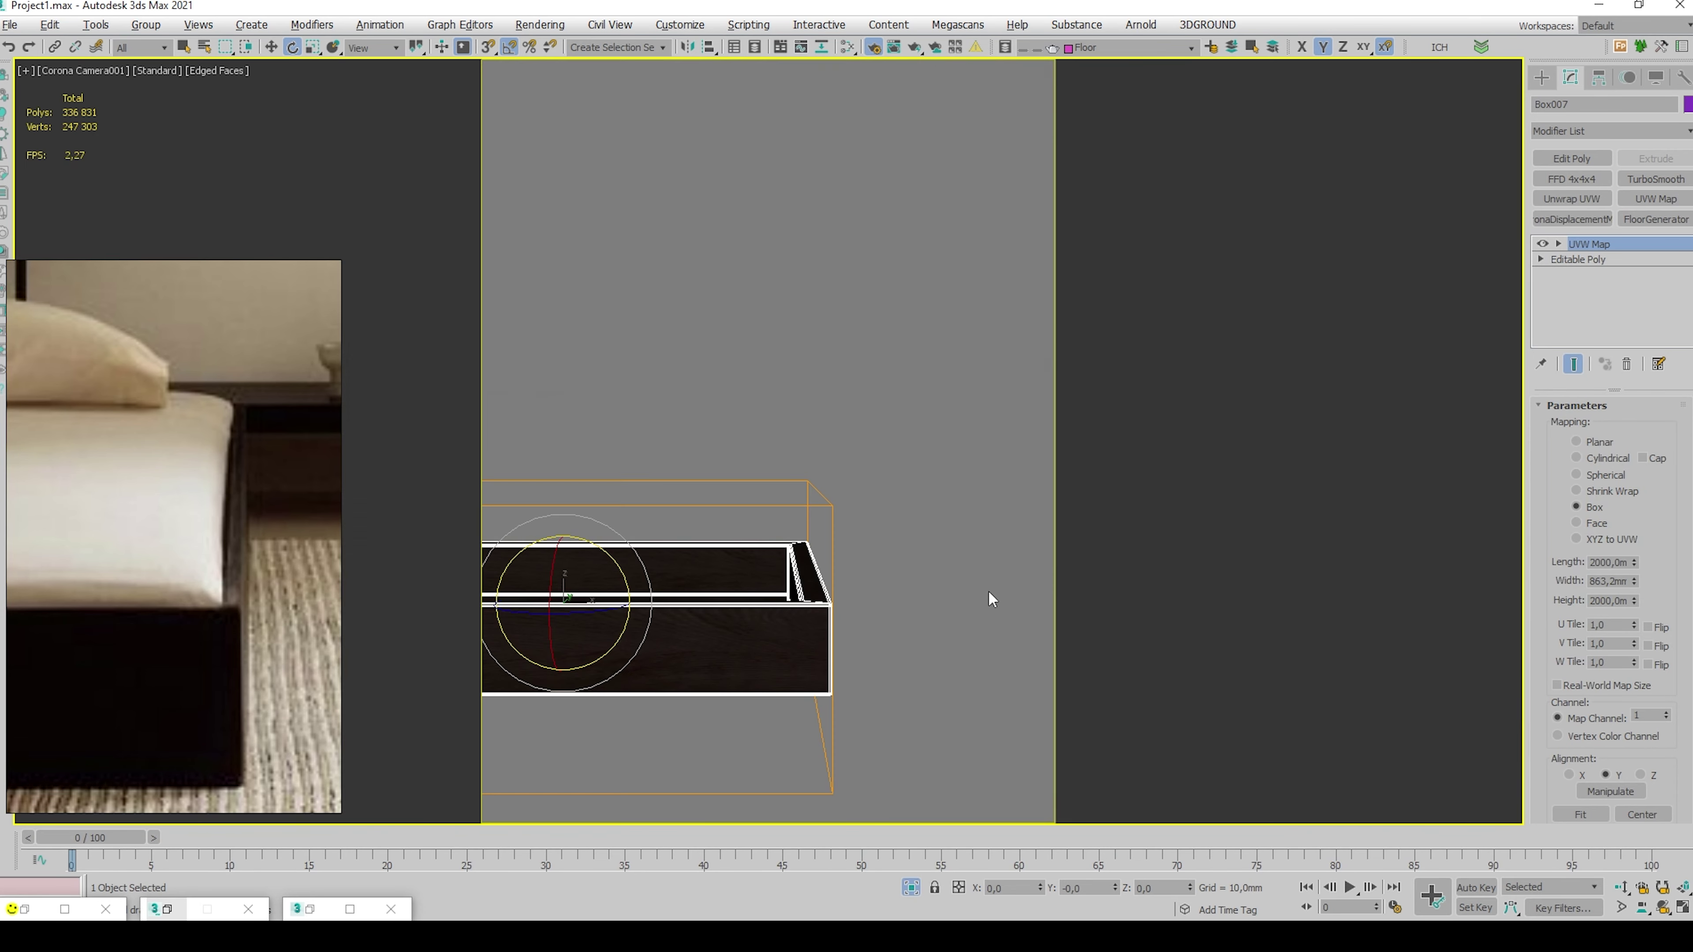
left_click(990, 598)
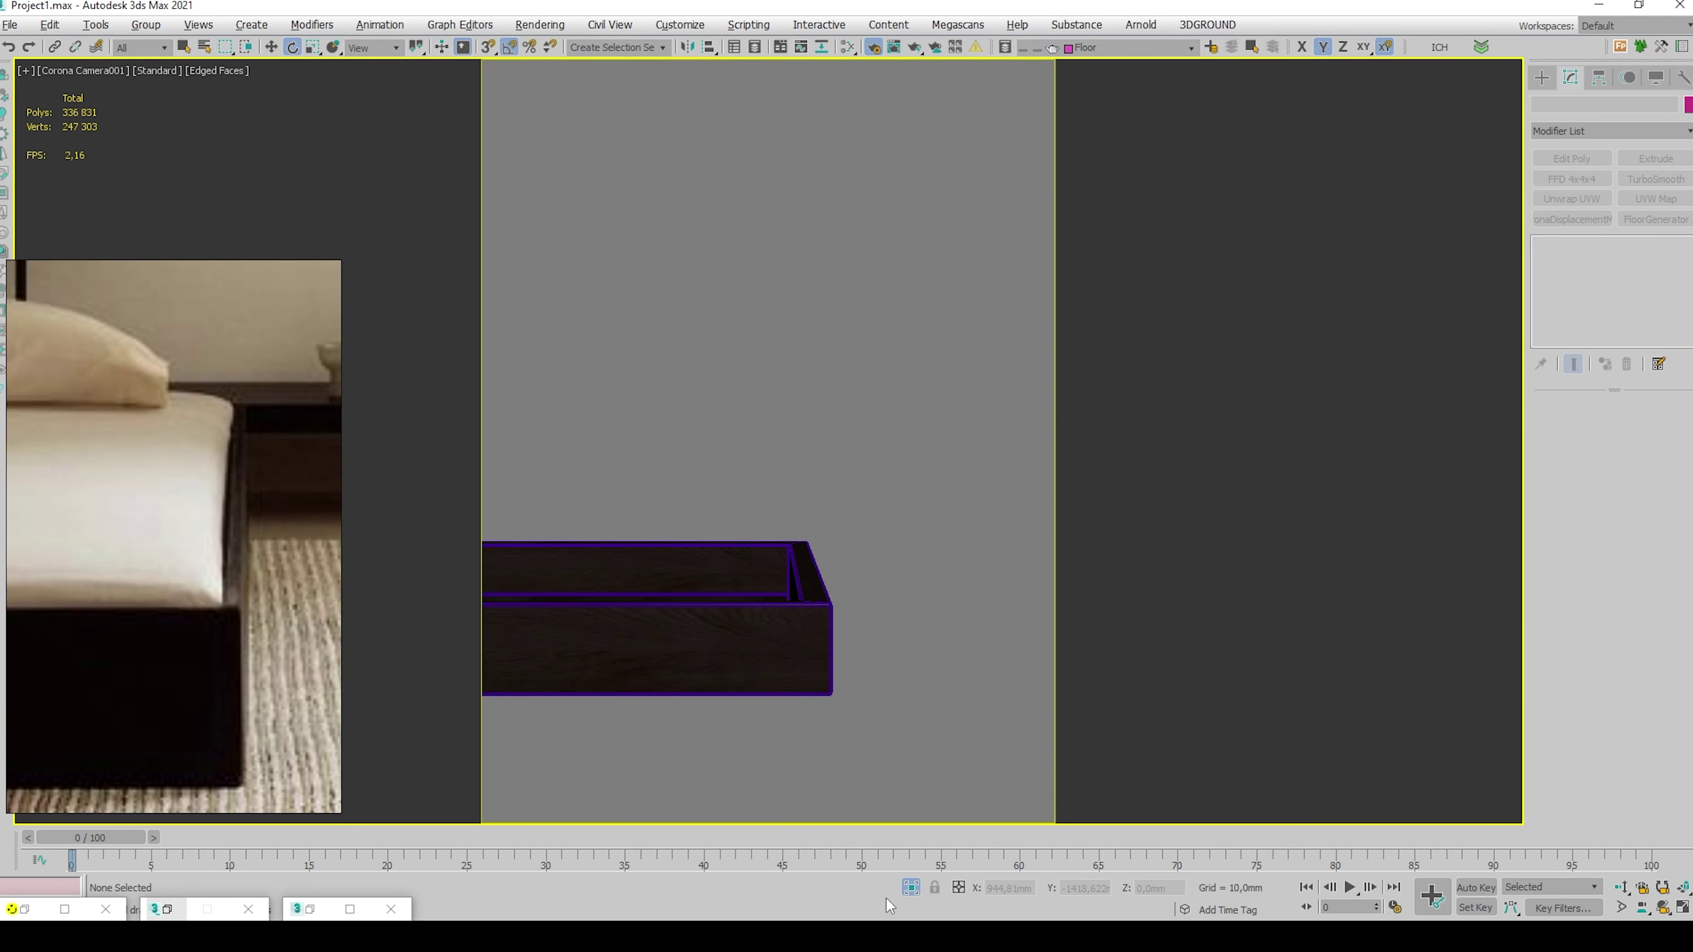
left_click(911, 889)
Assign the dark oak material to the console top beside the bed and chamfer its edges by 5 mm with 2 segments
left_click(850, 547)
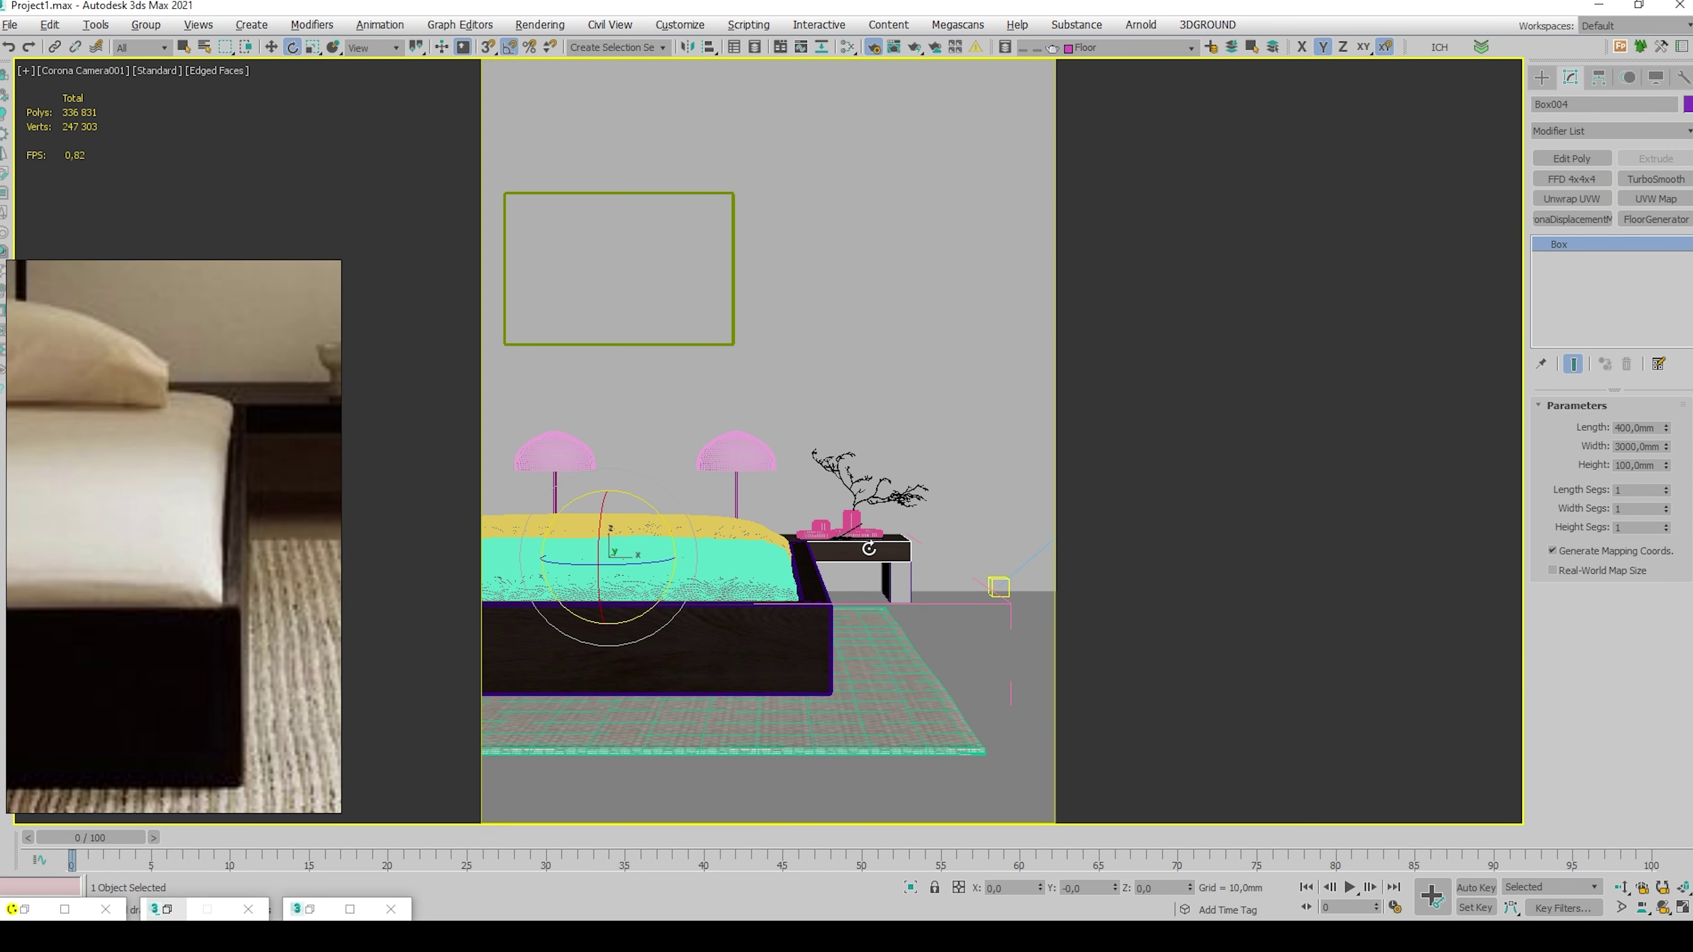
key("m")
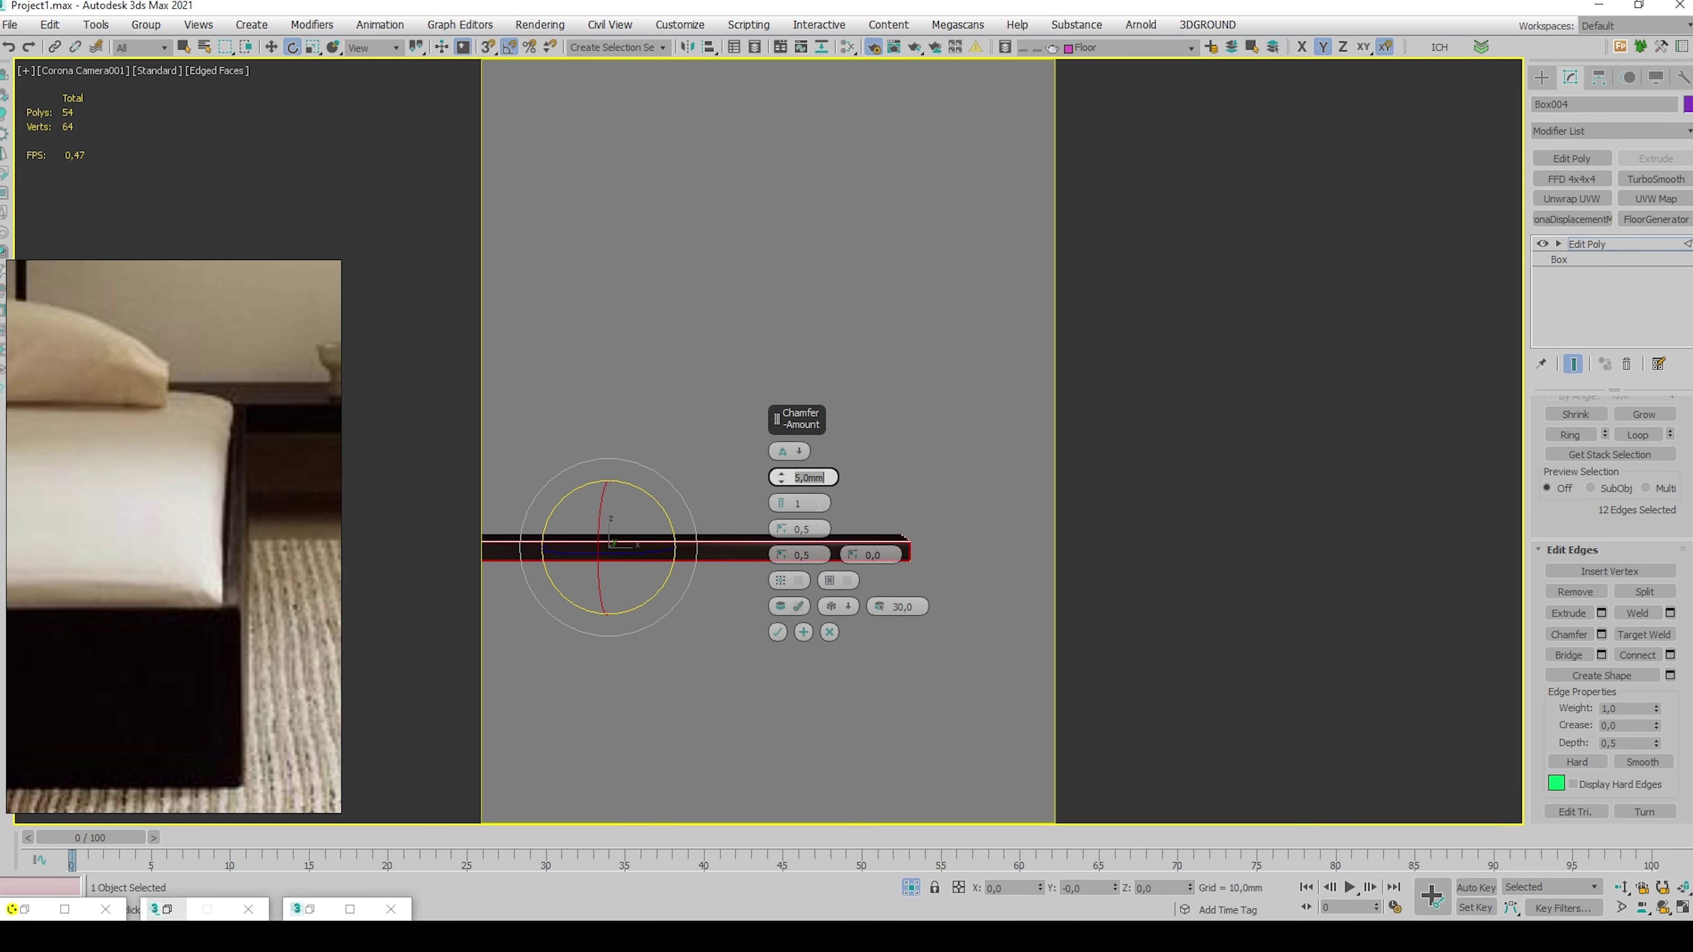
left_click(814, 503)
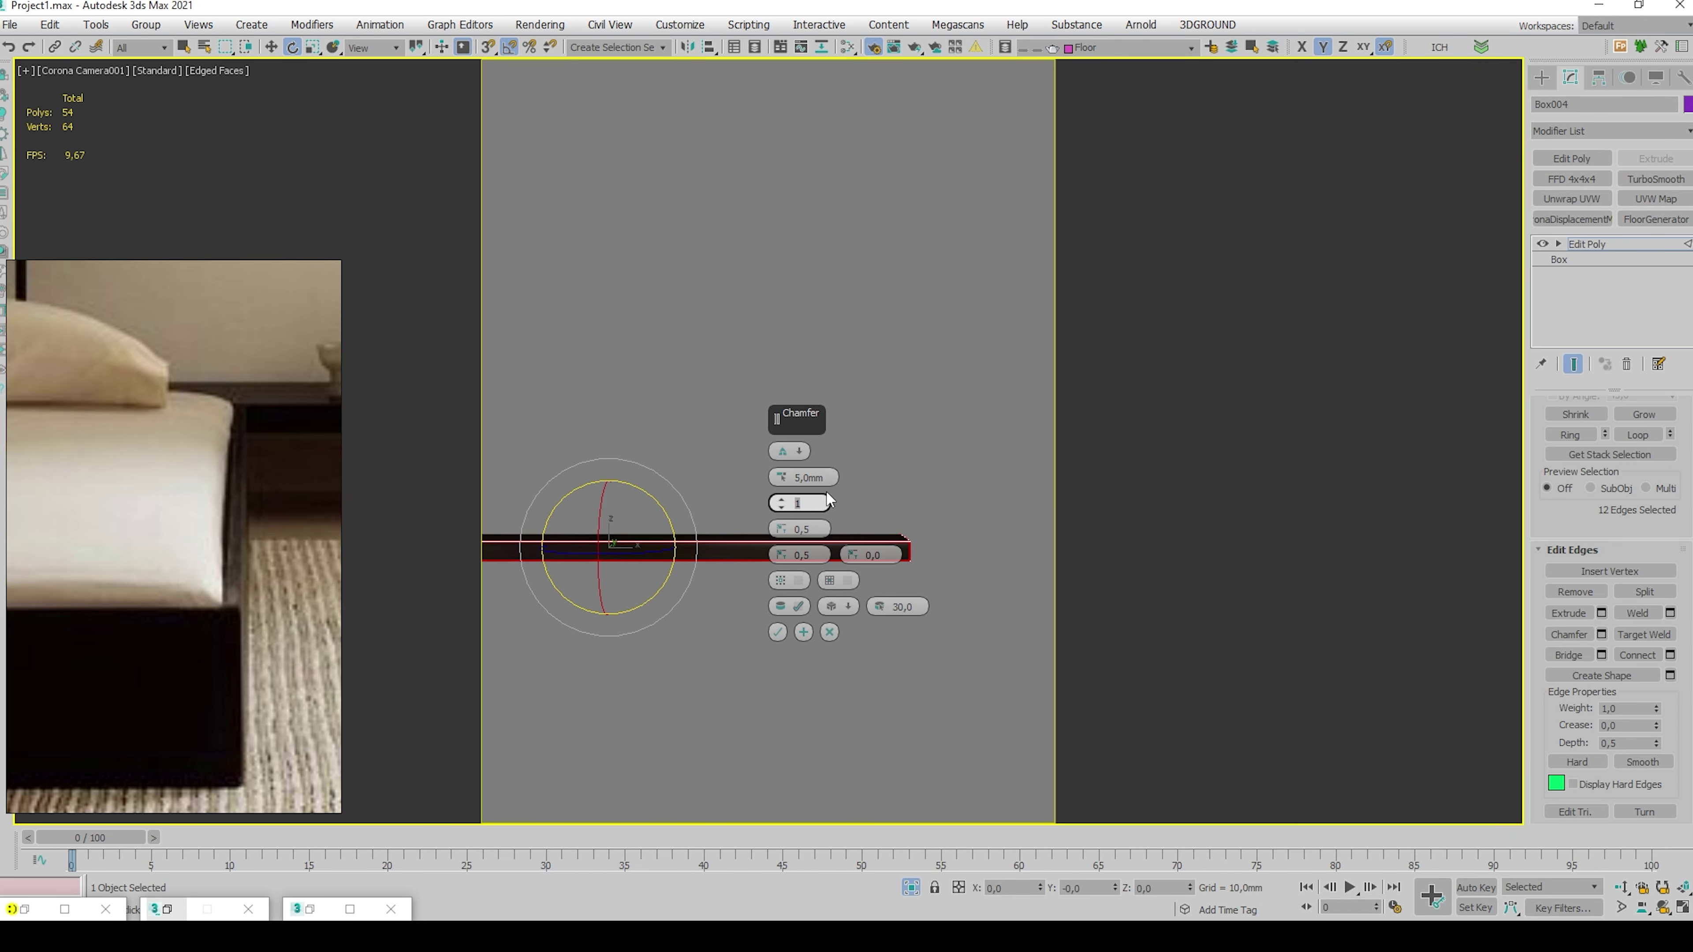
type("2")
key("Return")
key("1")
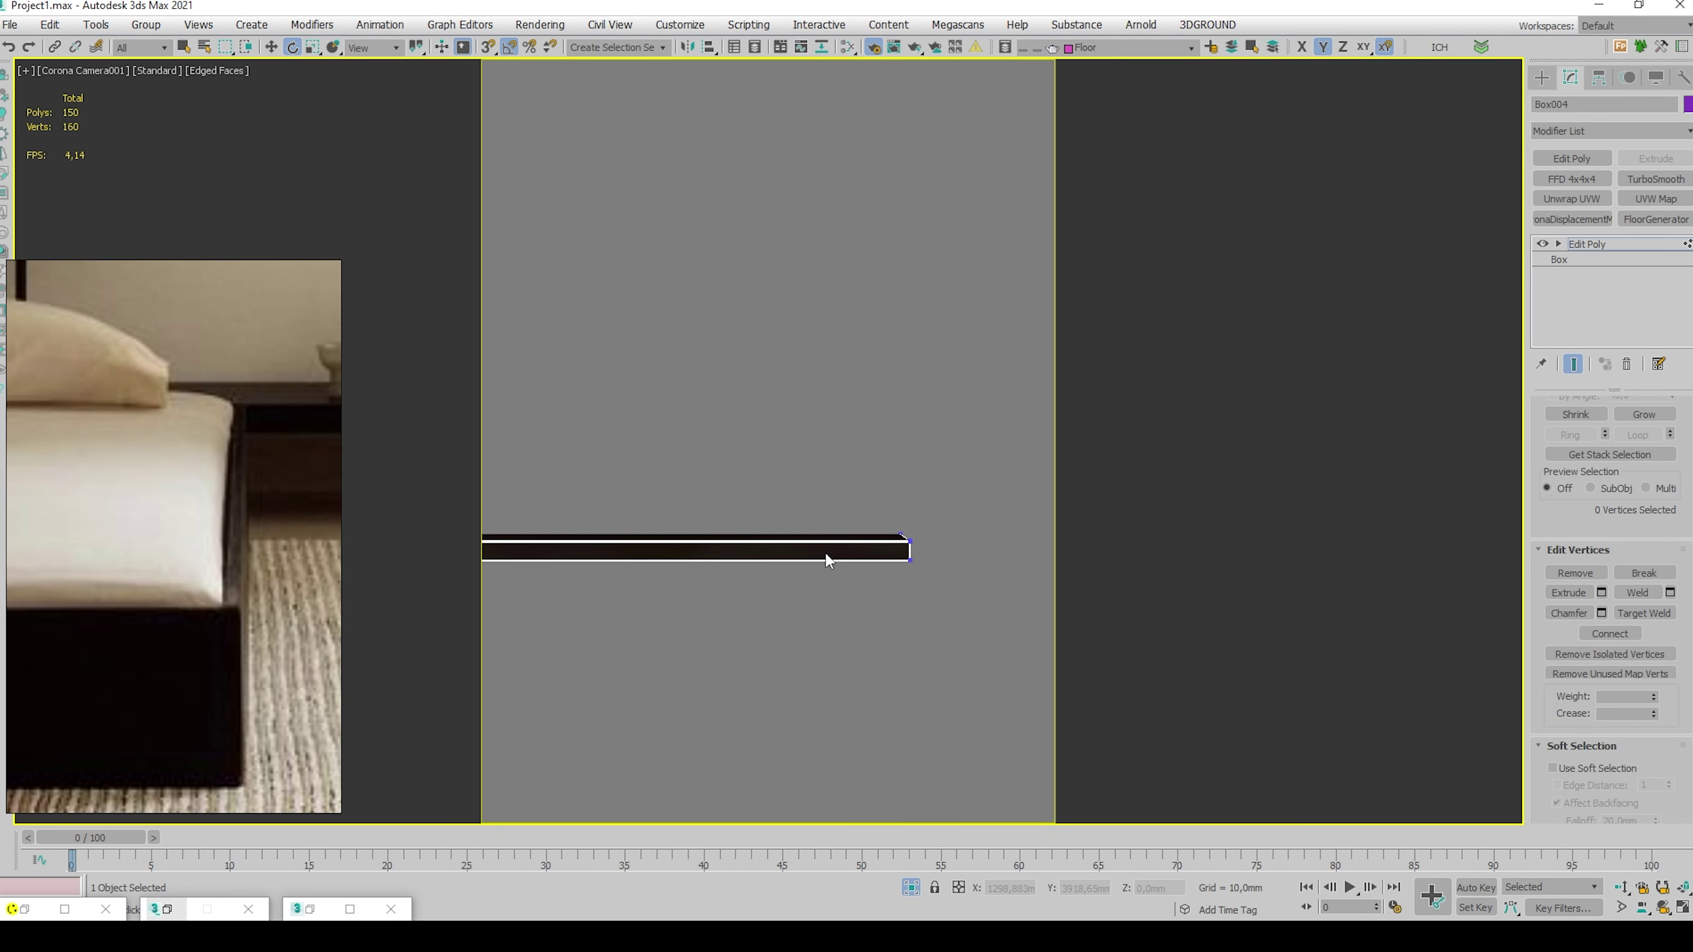
key("1")
Apply a 2000 mm UVW Map with Box mapping to the console top and realign it so the grain runs lengthwise
key("alt+w")
right_click(609, 665)
key("alt+w")
middle_click_drag(1016, 594, 1123, 432, "alt")
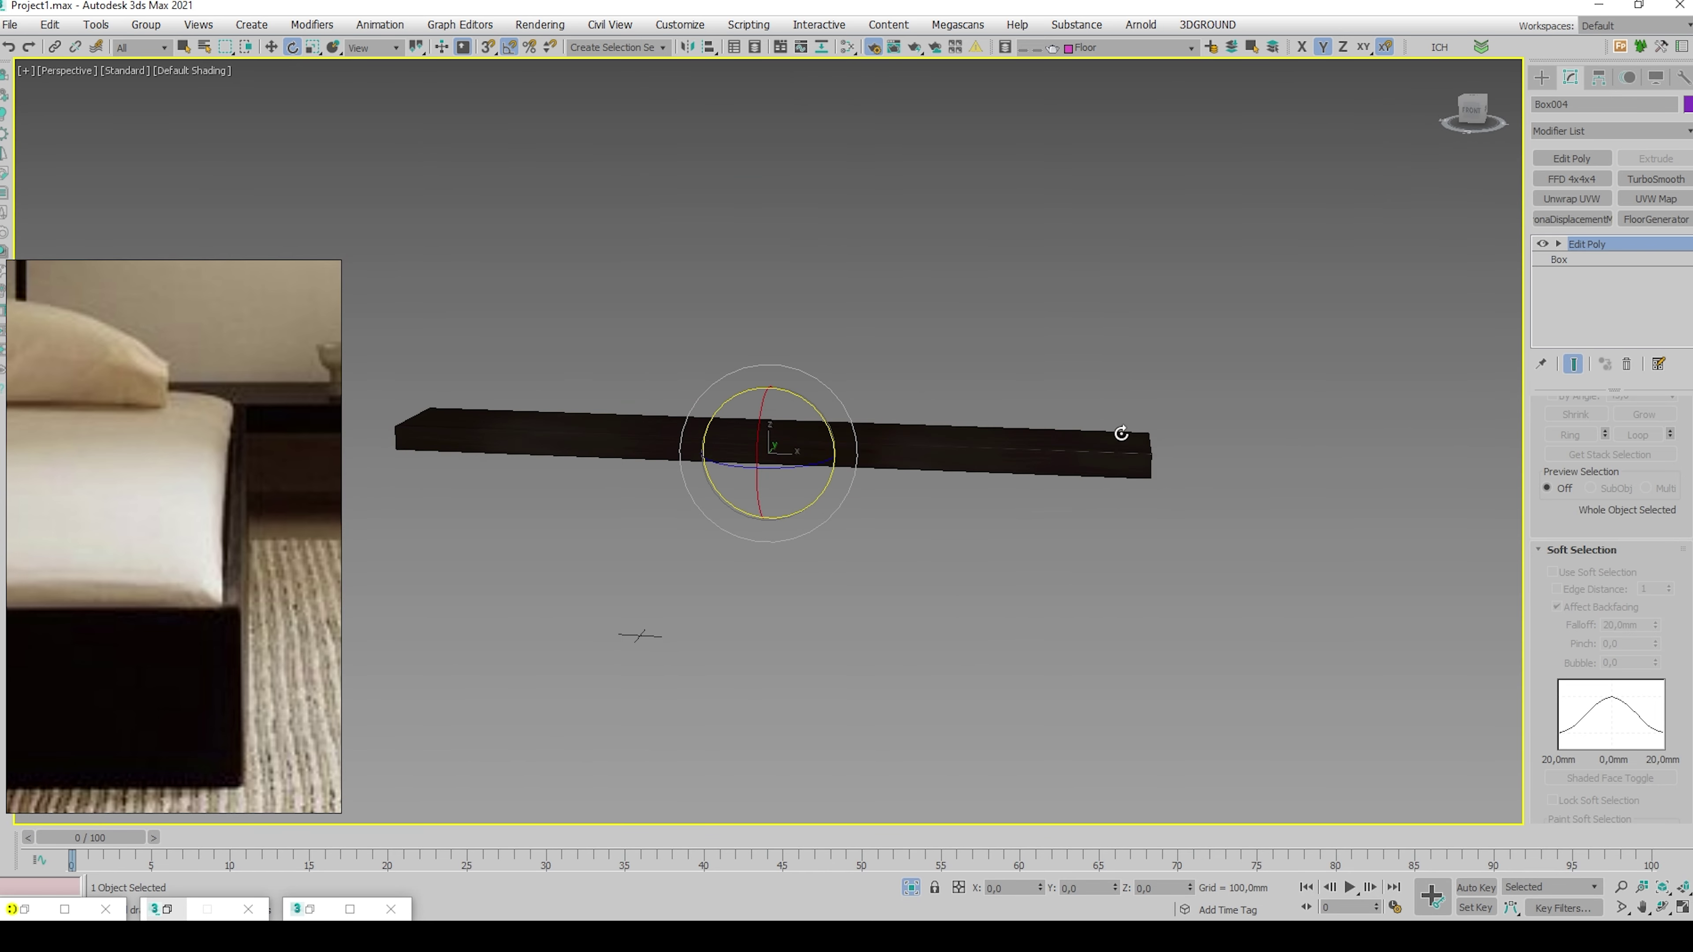
scroll(1122, 432, "up", 3)
left_click(1655, 199)
left_click(1593, 509)
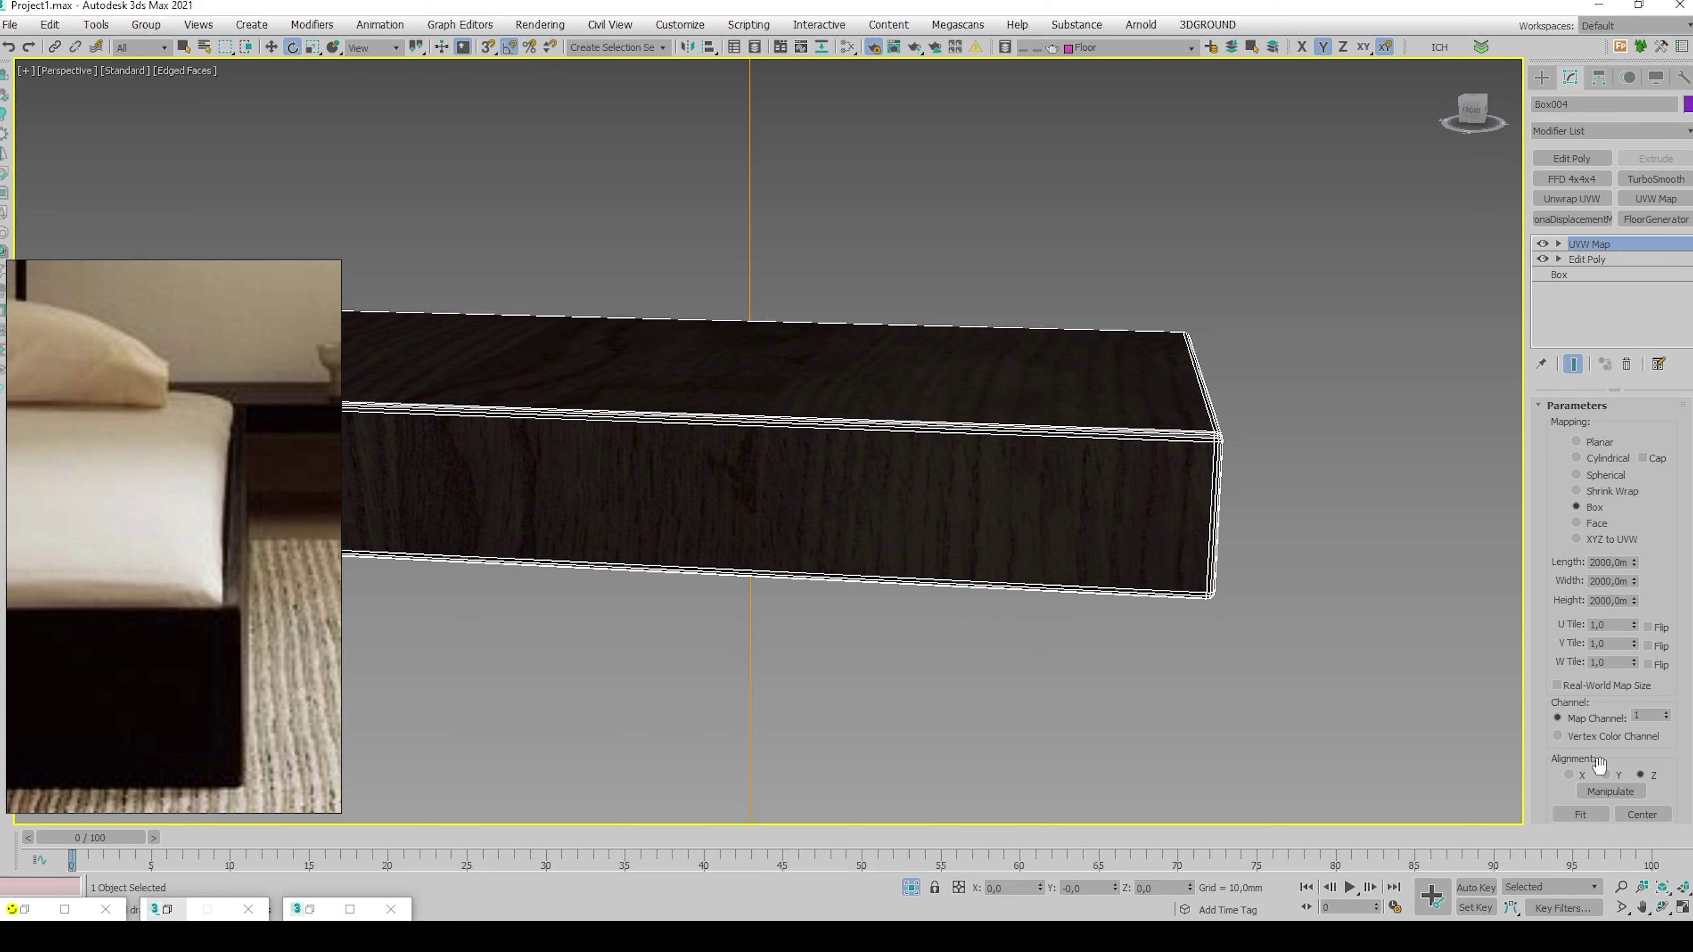
left_click(1606, 775)
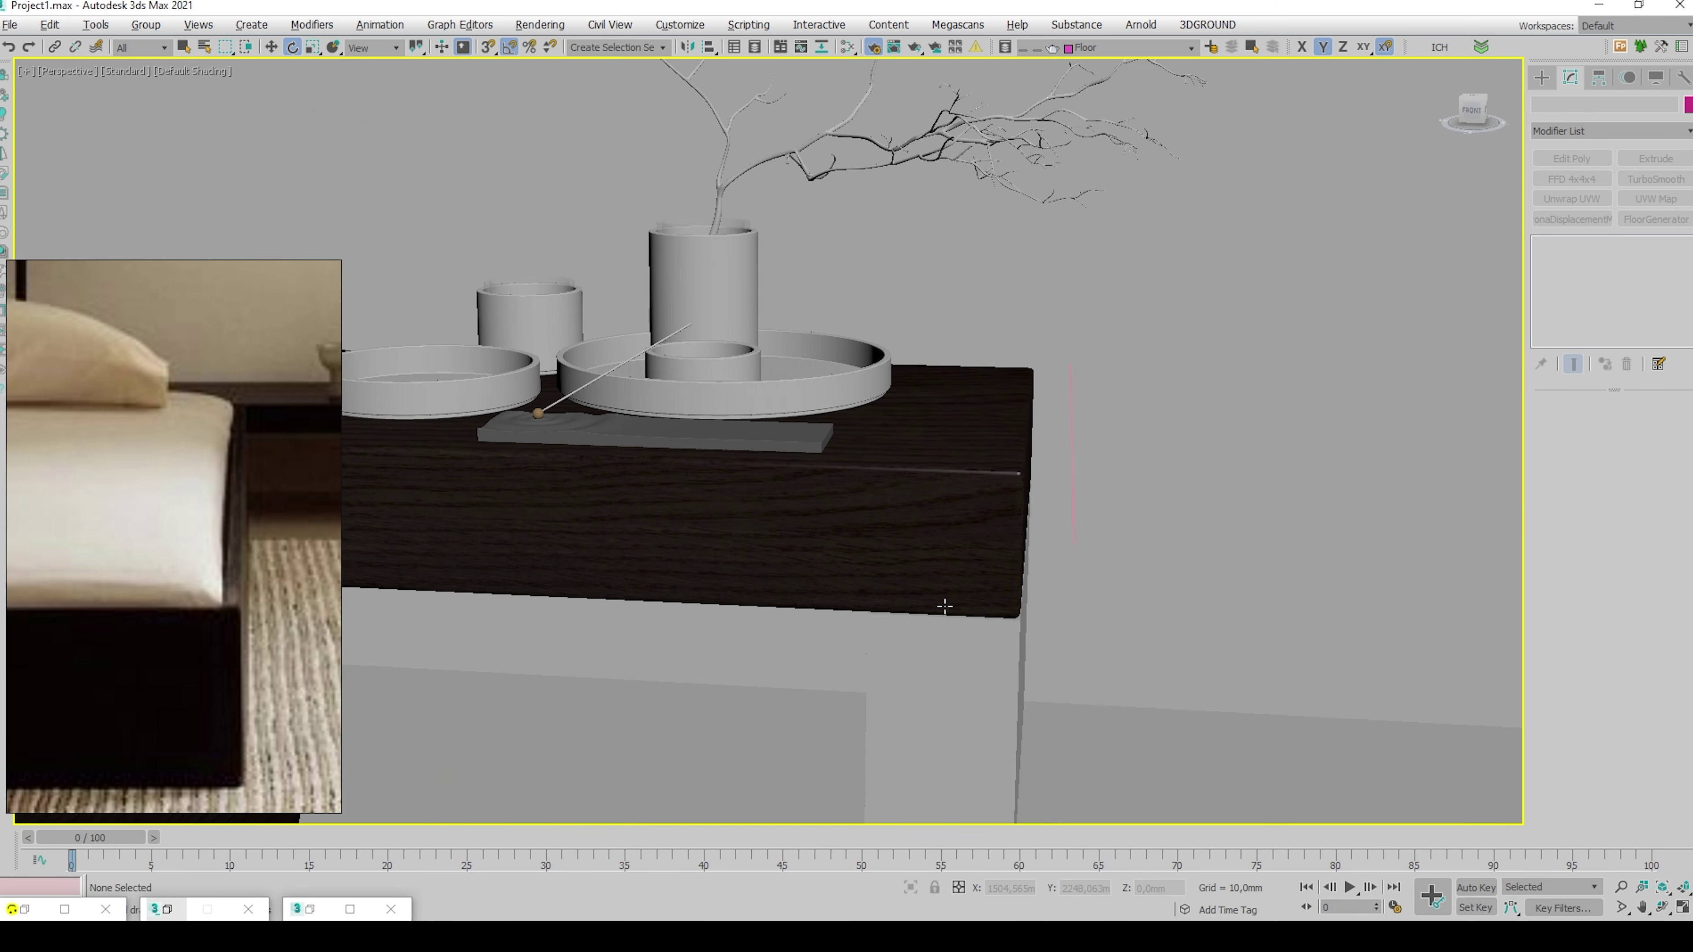
Chamfer the edges of the console leg by 5 mm with 2 segments and smoothing
right_click(833, 577)
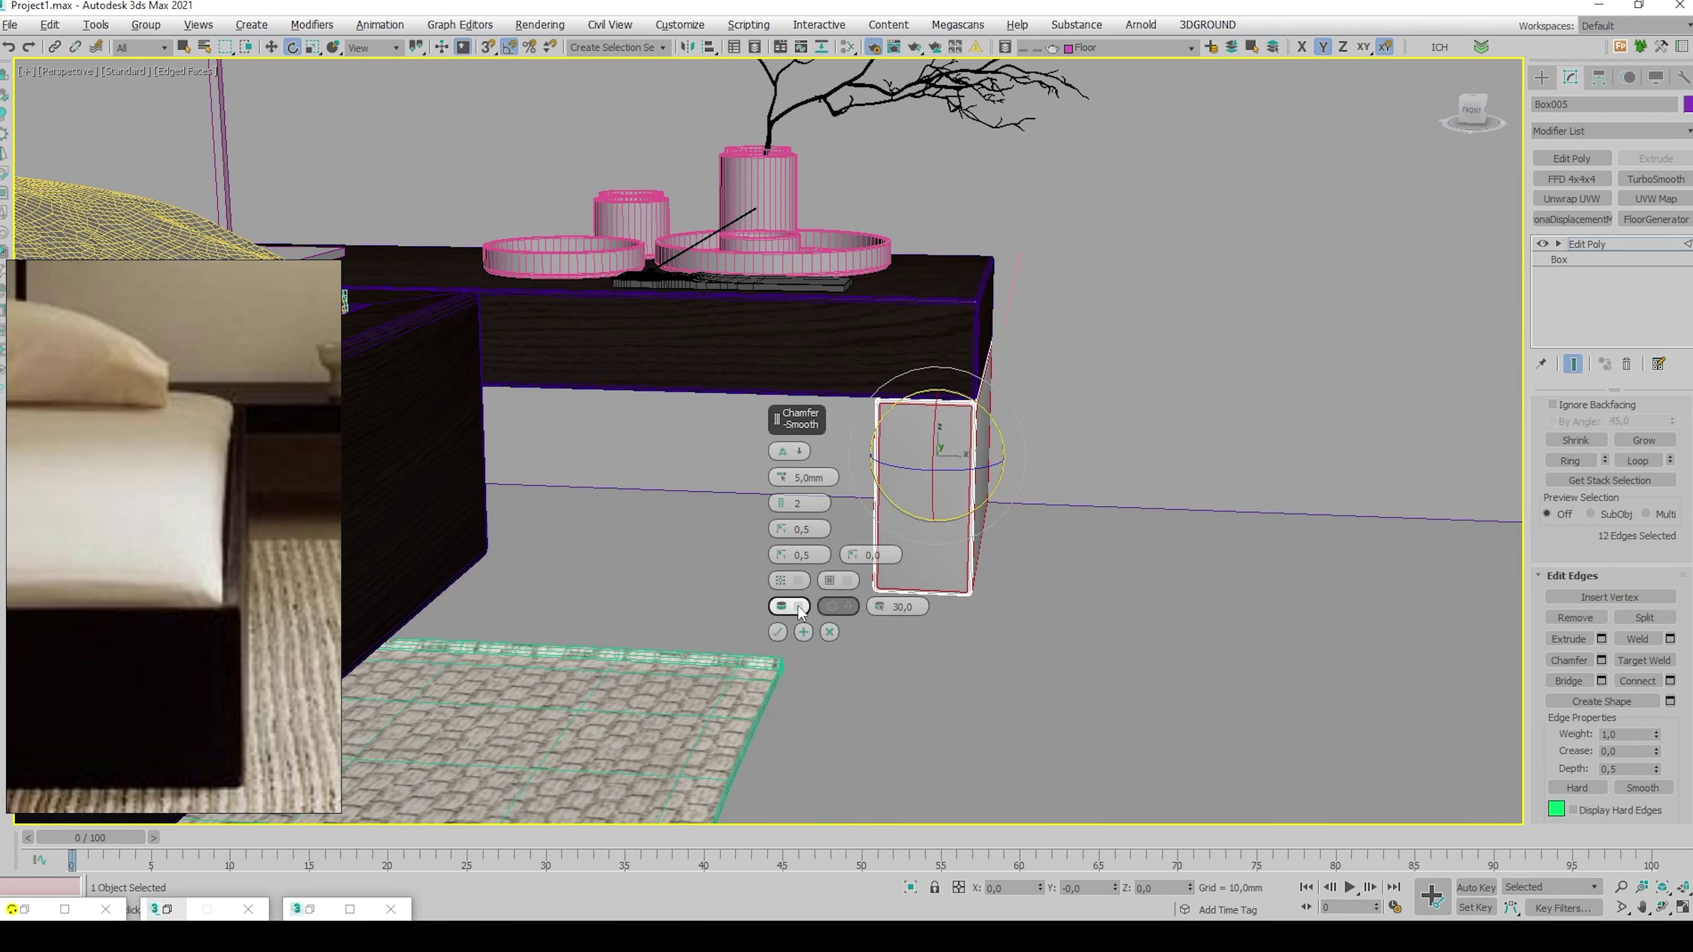
left_click(800, 606)
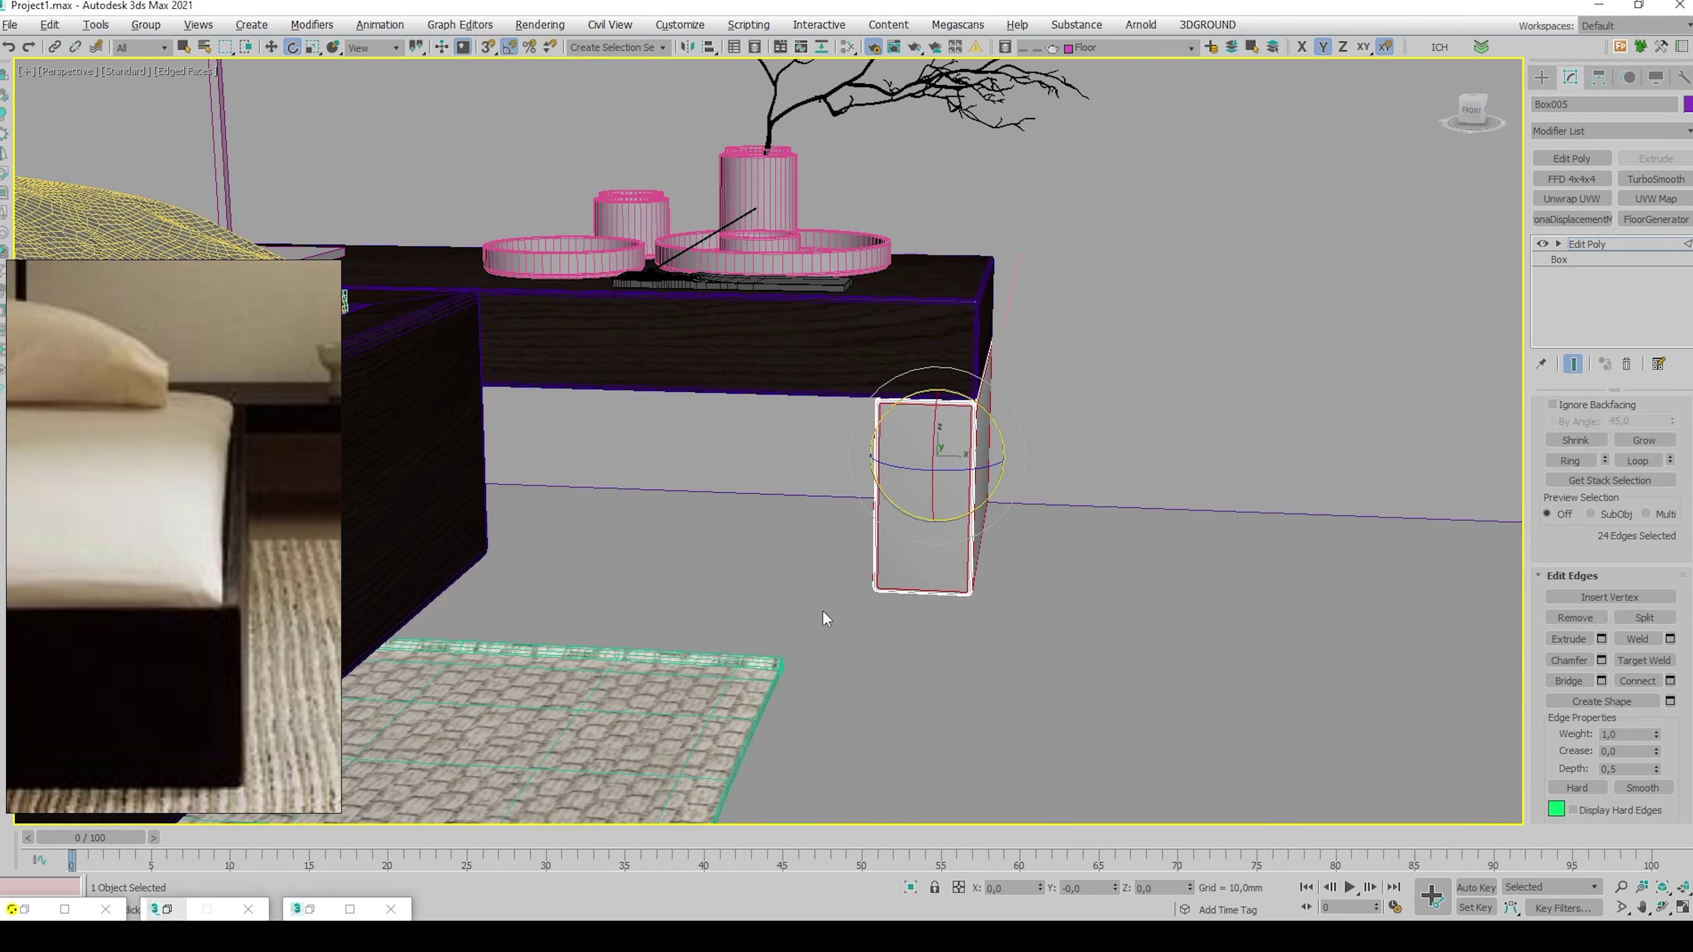
scroll(906, 520, "up", 3)
key("1")
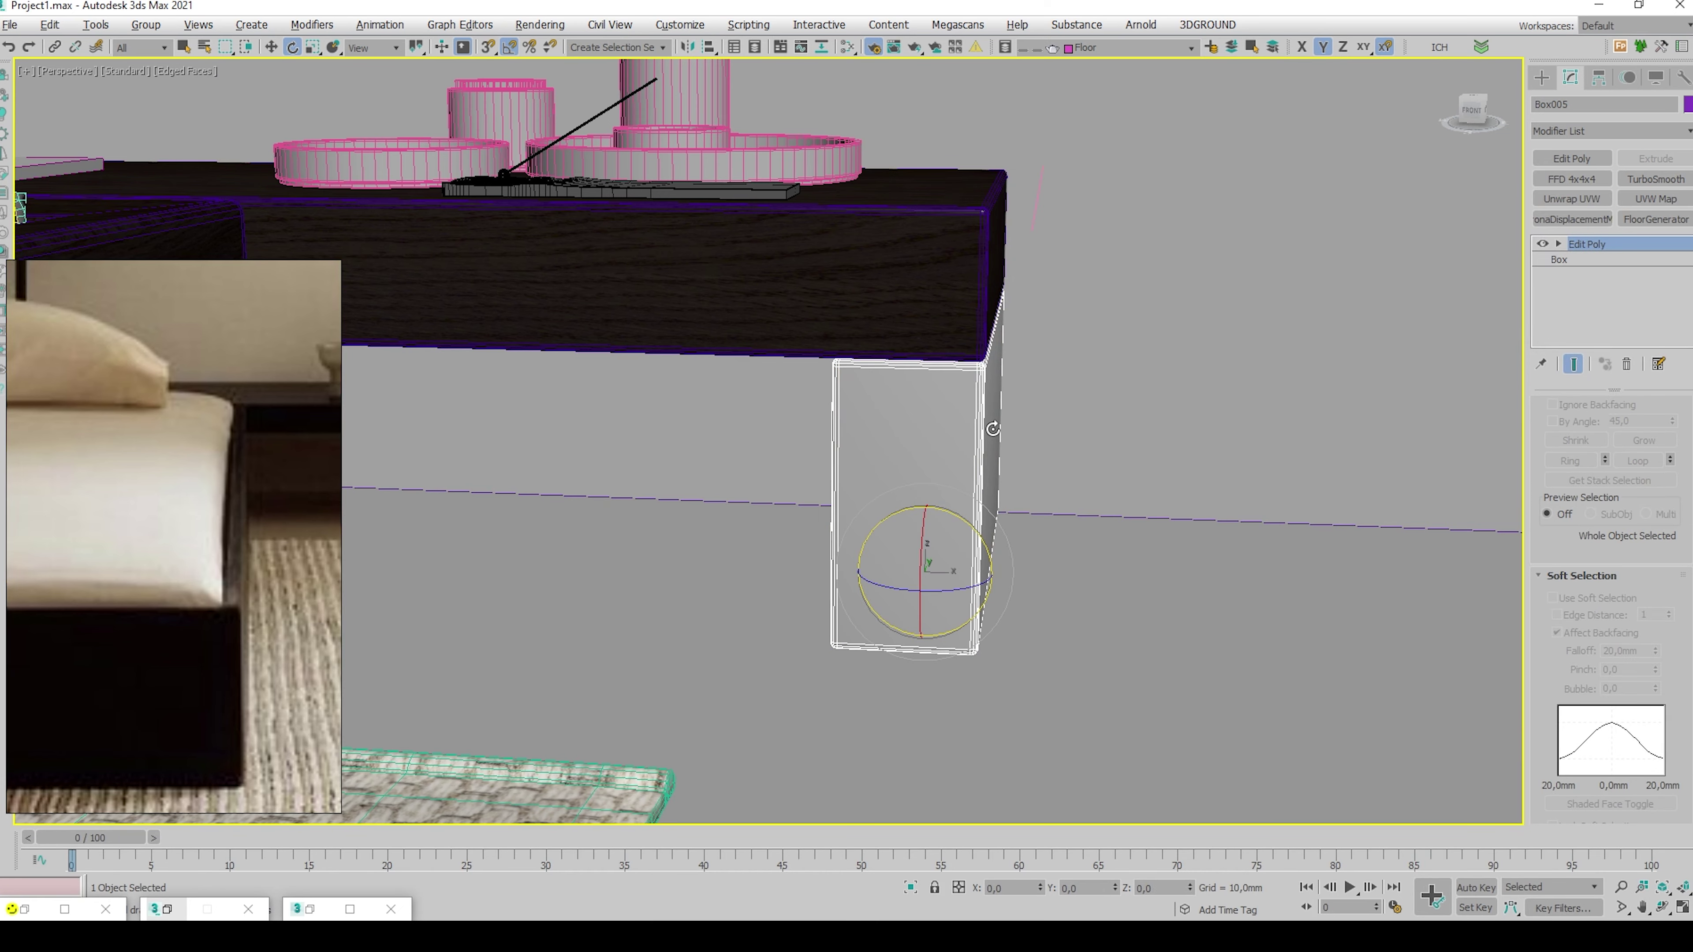
Apply a UVW Map with Box mapping to the oak console leg and check the console in the camera render
left_click(1655, 198)
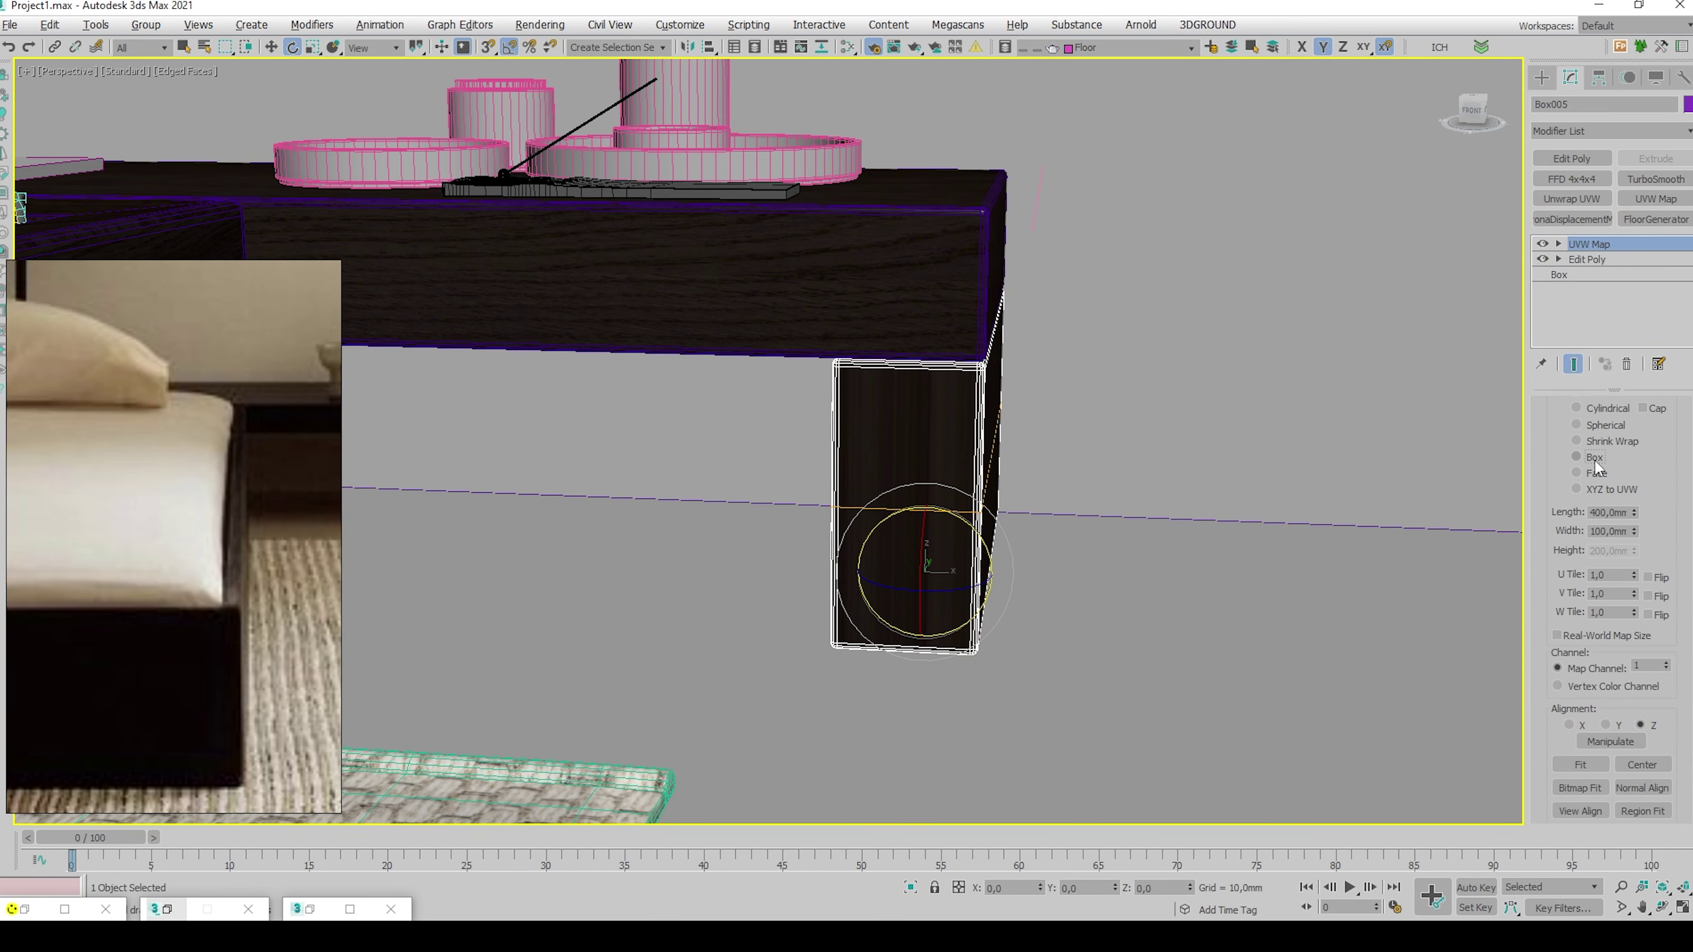
left_click(1593, 458)
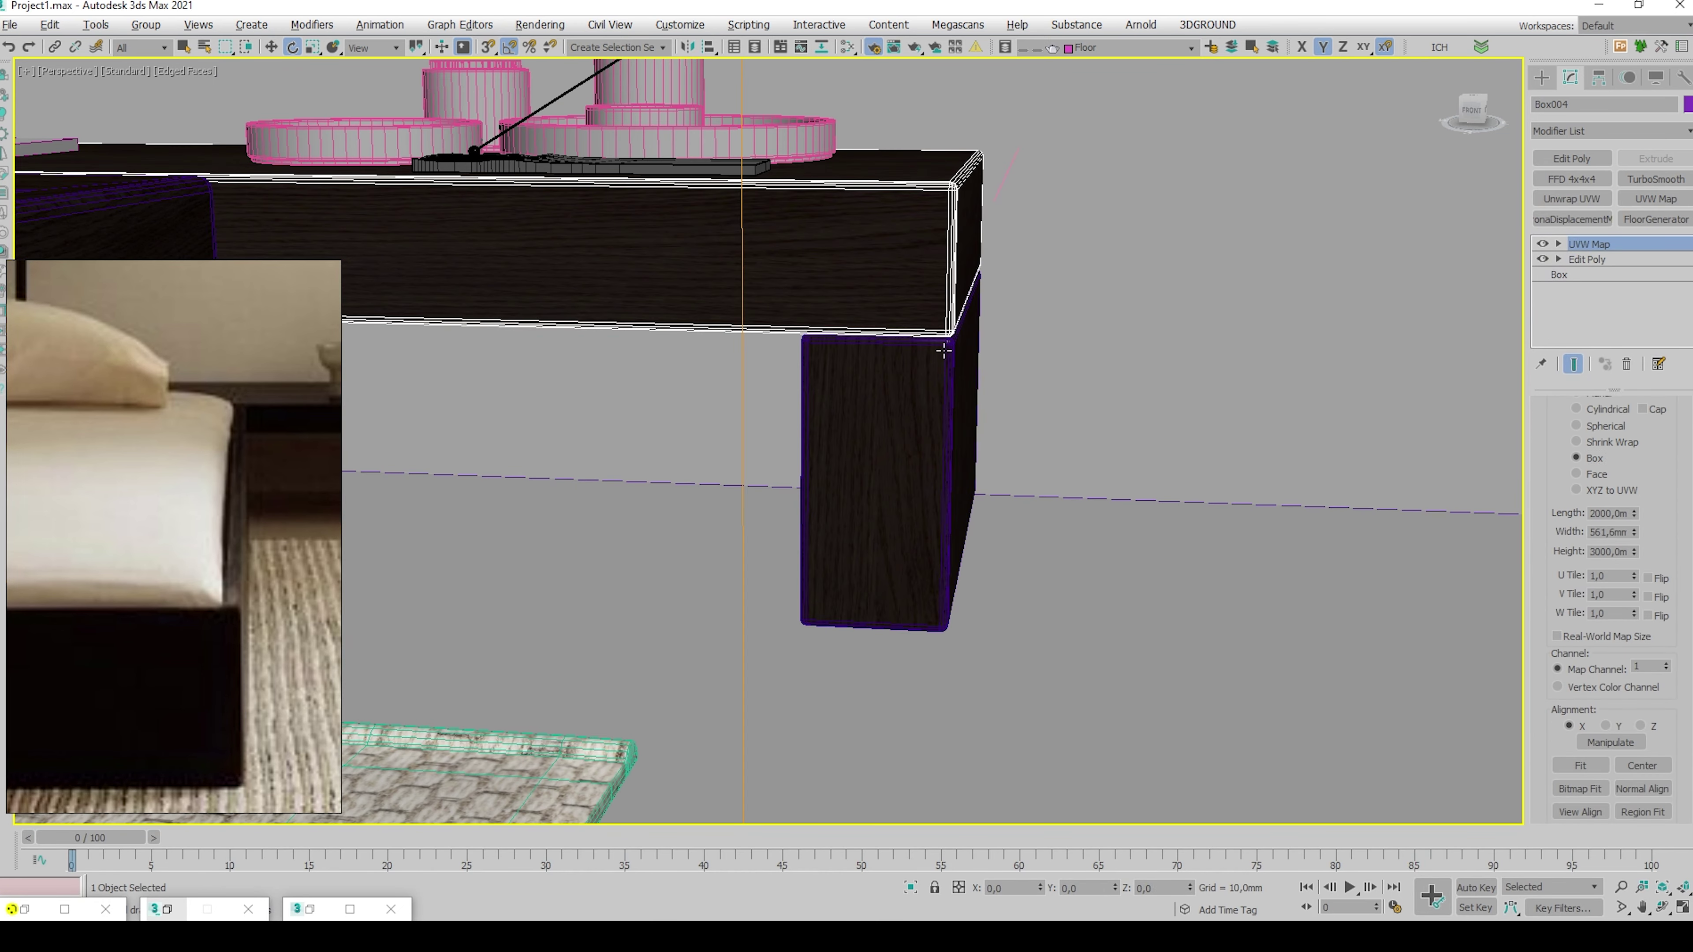
scroll(944, 351, "down", 8)
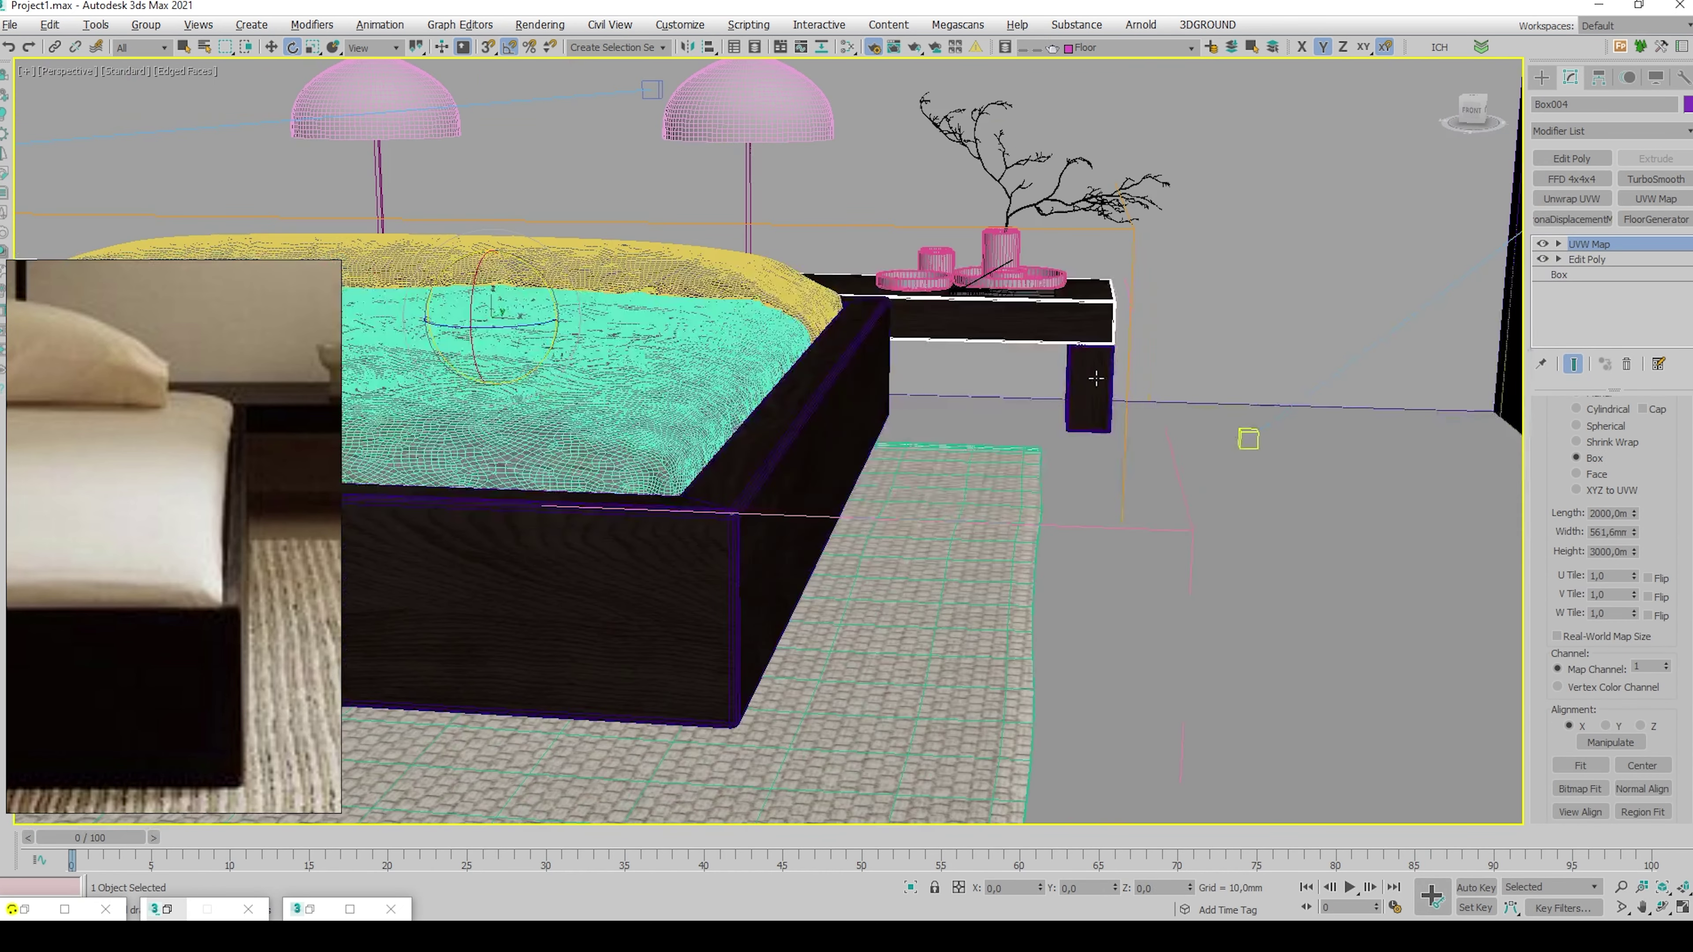
key("c")
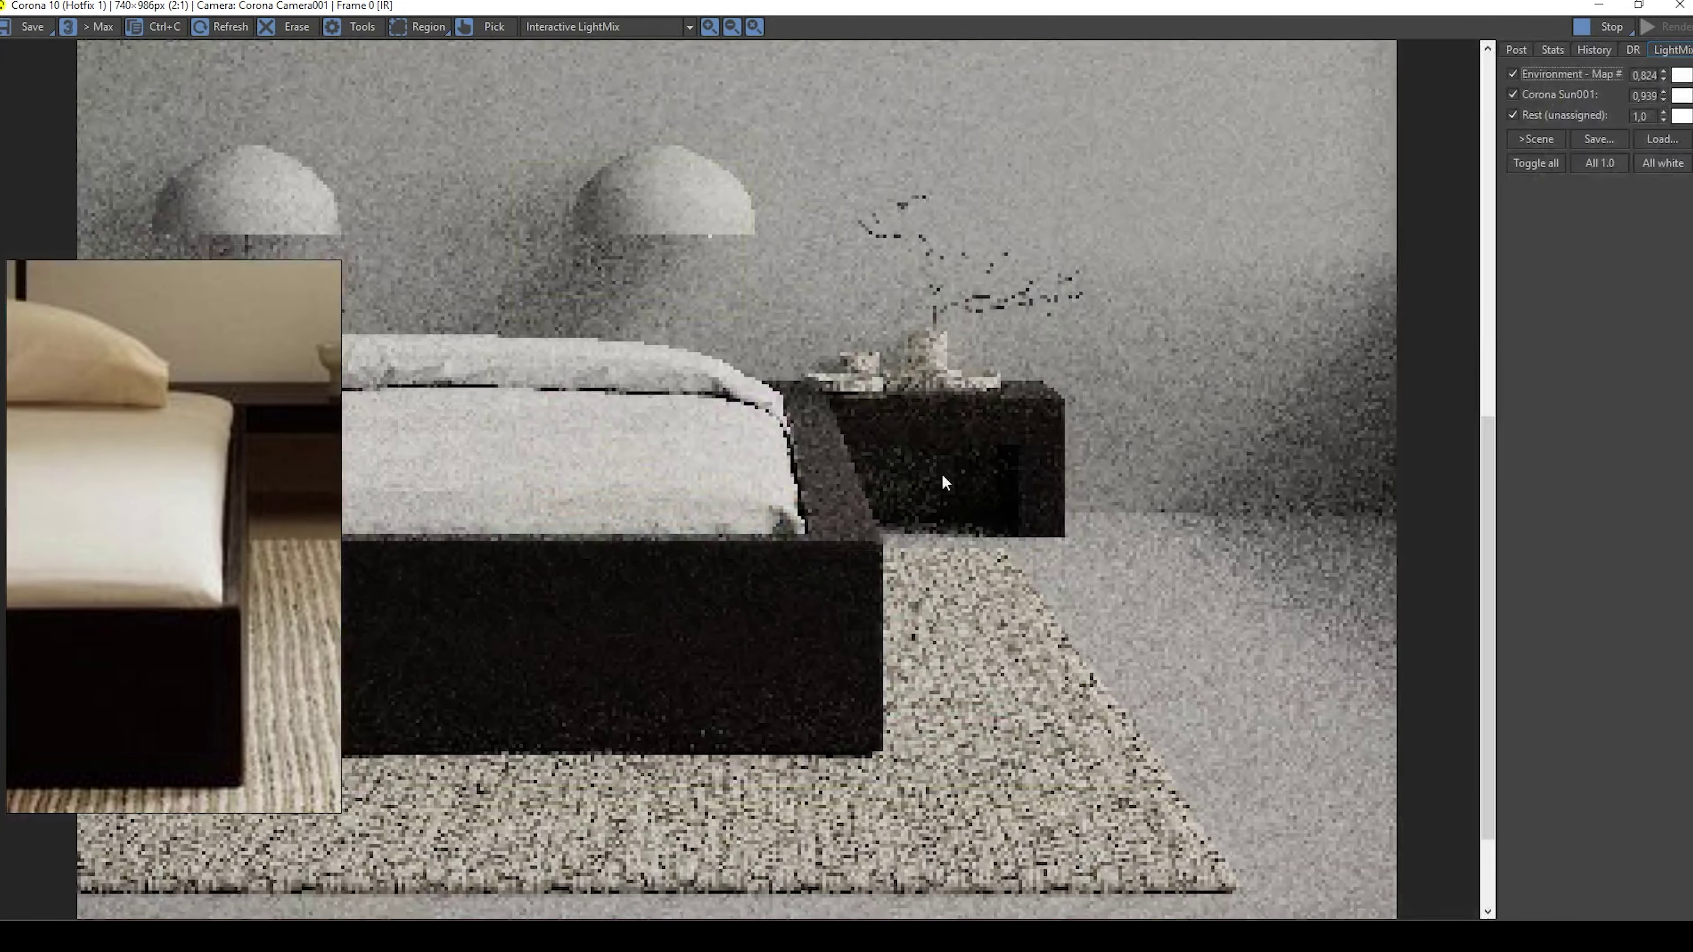
scroll(1020, 392, "up", 5)
scroll(1021, 394, "down", 4)
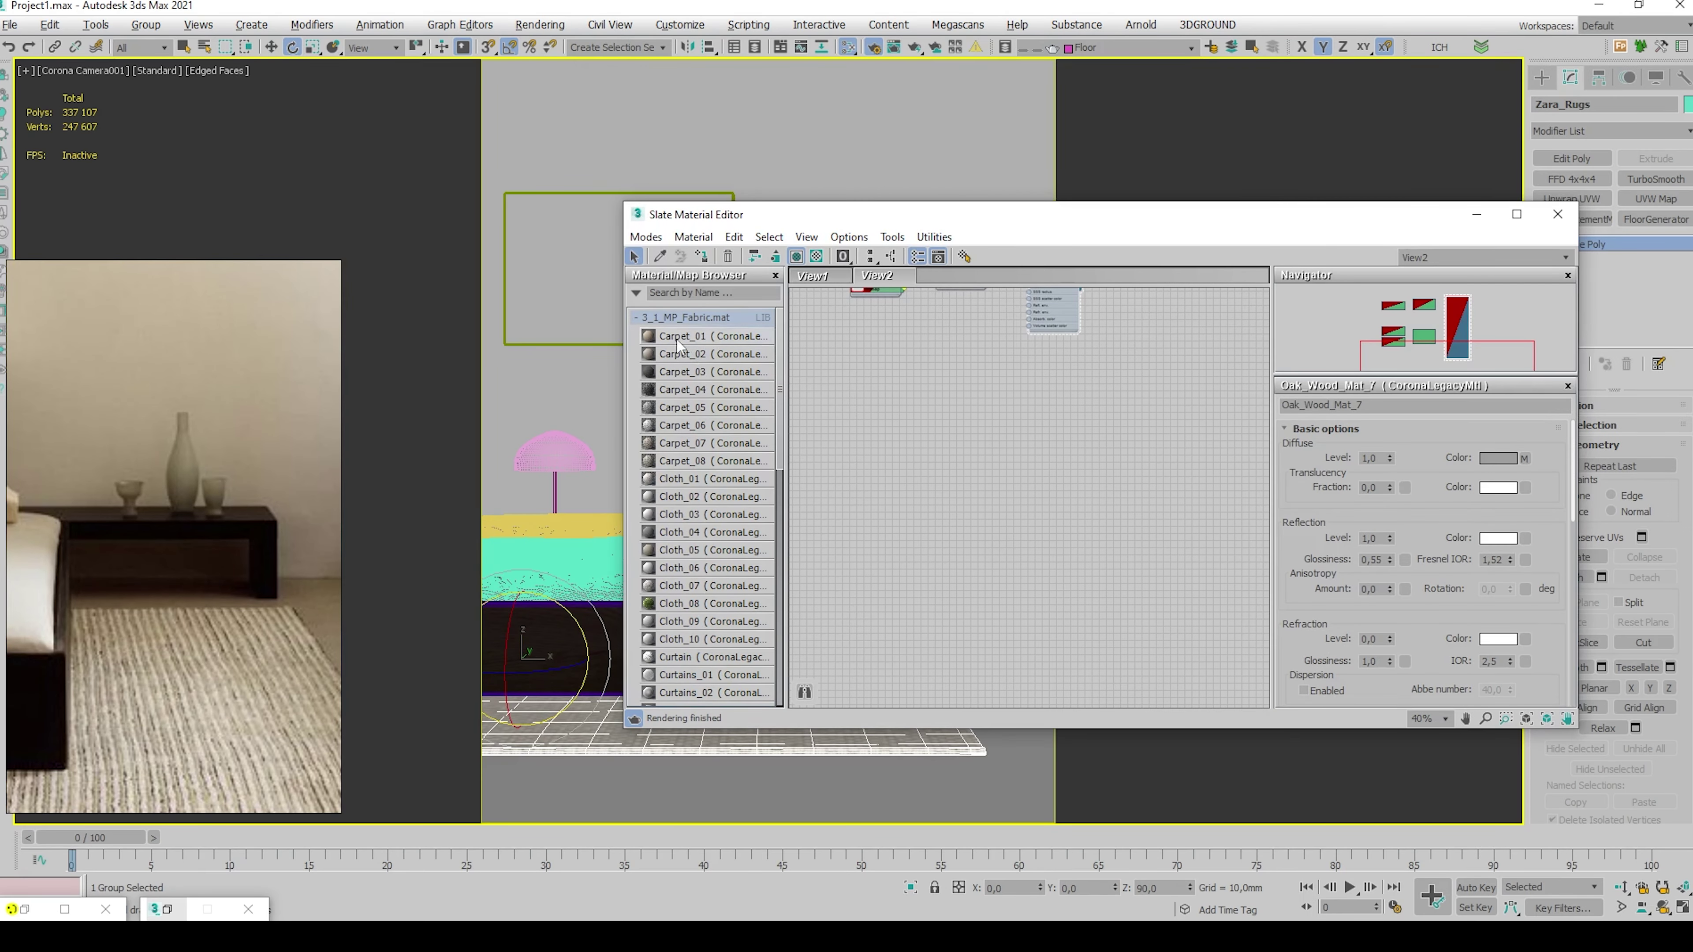
Add Carpet_01 from the fabric material library to the material graph and assign it to the rug
left_click_drag(1043, 410, 1044, 411)
double_click(1043, 430)
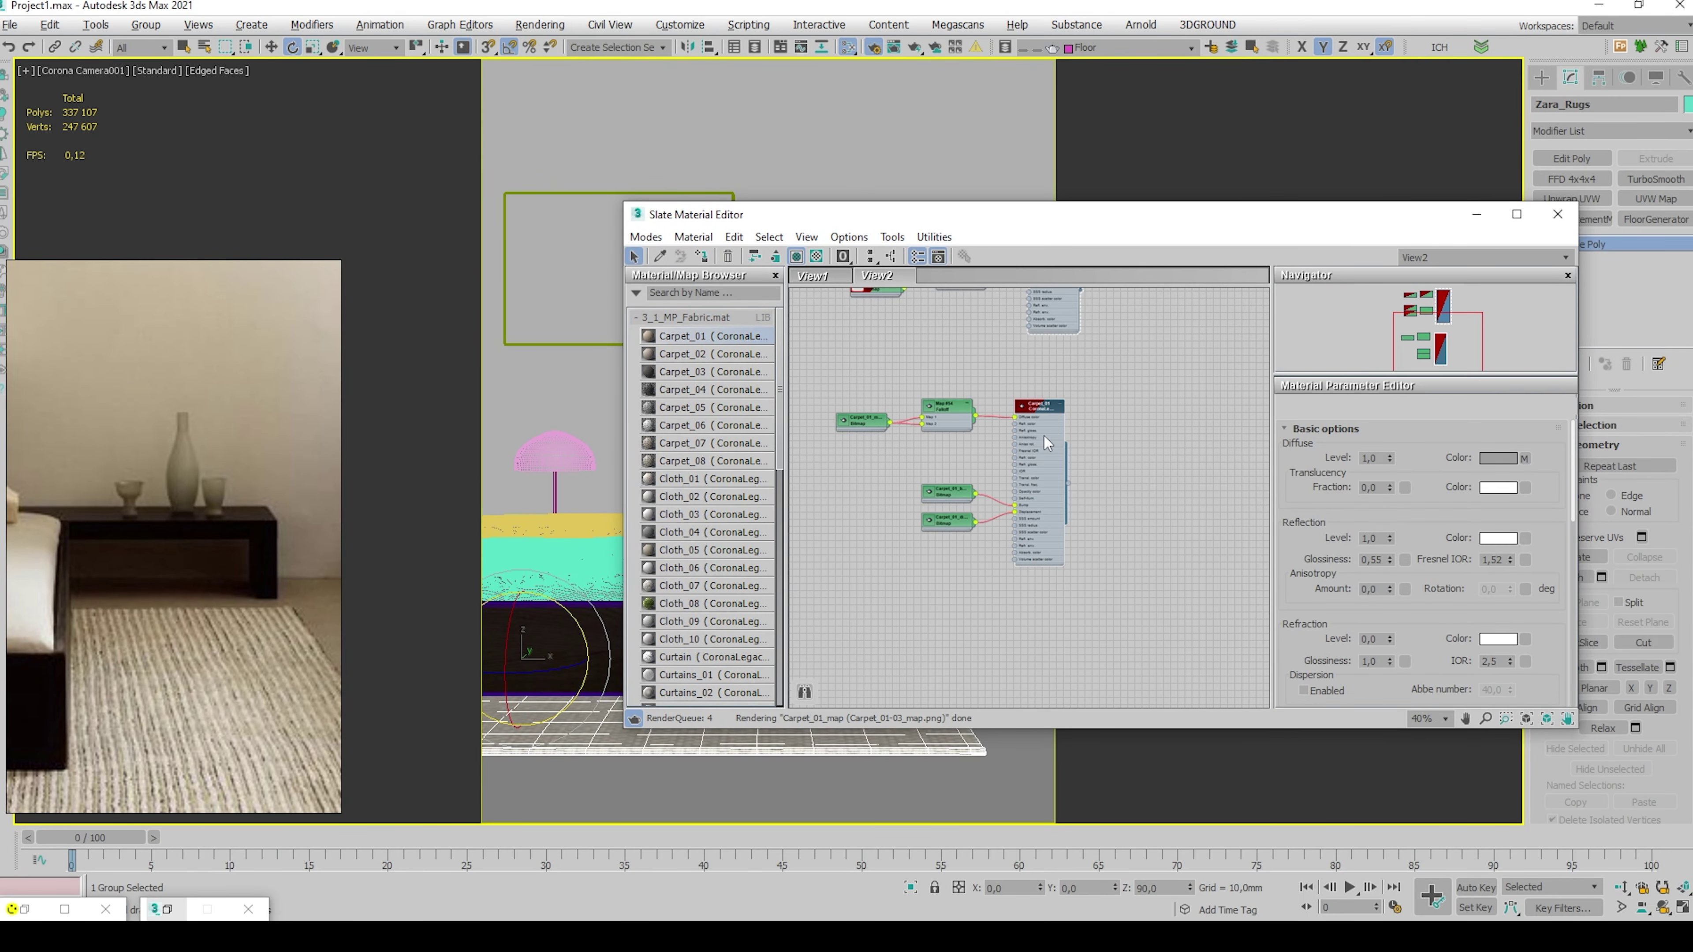
left_click(702, 258)
Insert a Color Correction map with saturation -30 between Carpet_01's Falloff map and diffuse color, and check the rug in the render
scroll(1009, 426, "up", 3)
right_click(1009, 427)
mouse_move(1067, 613)
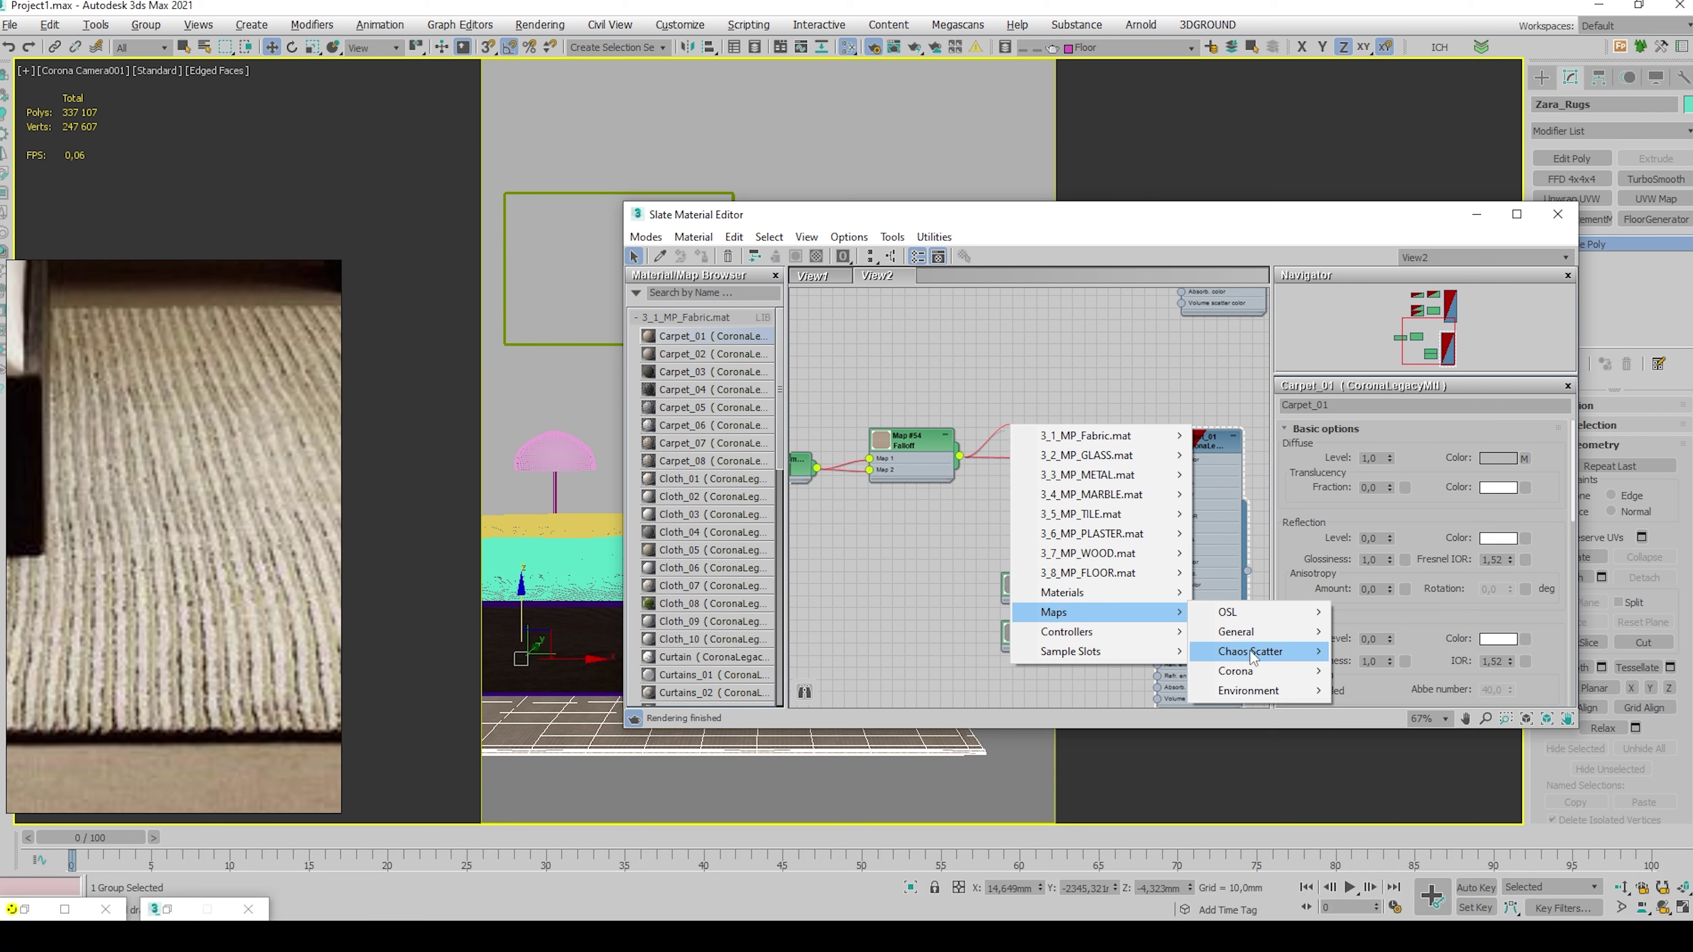
mouse_move(1236, 631)
left_click(1393, 304)
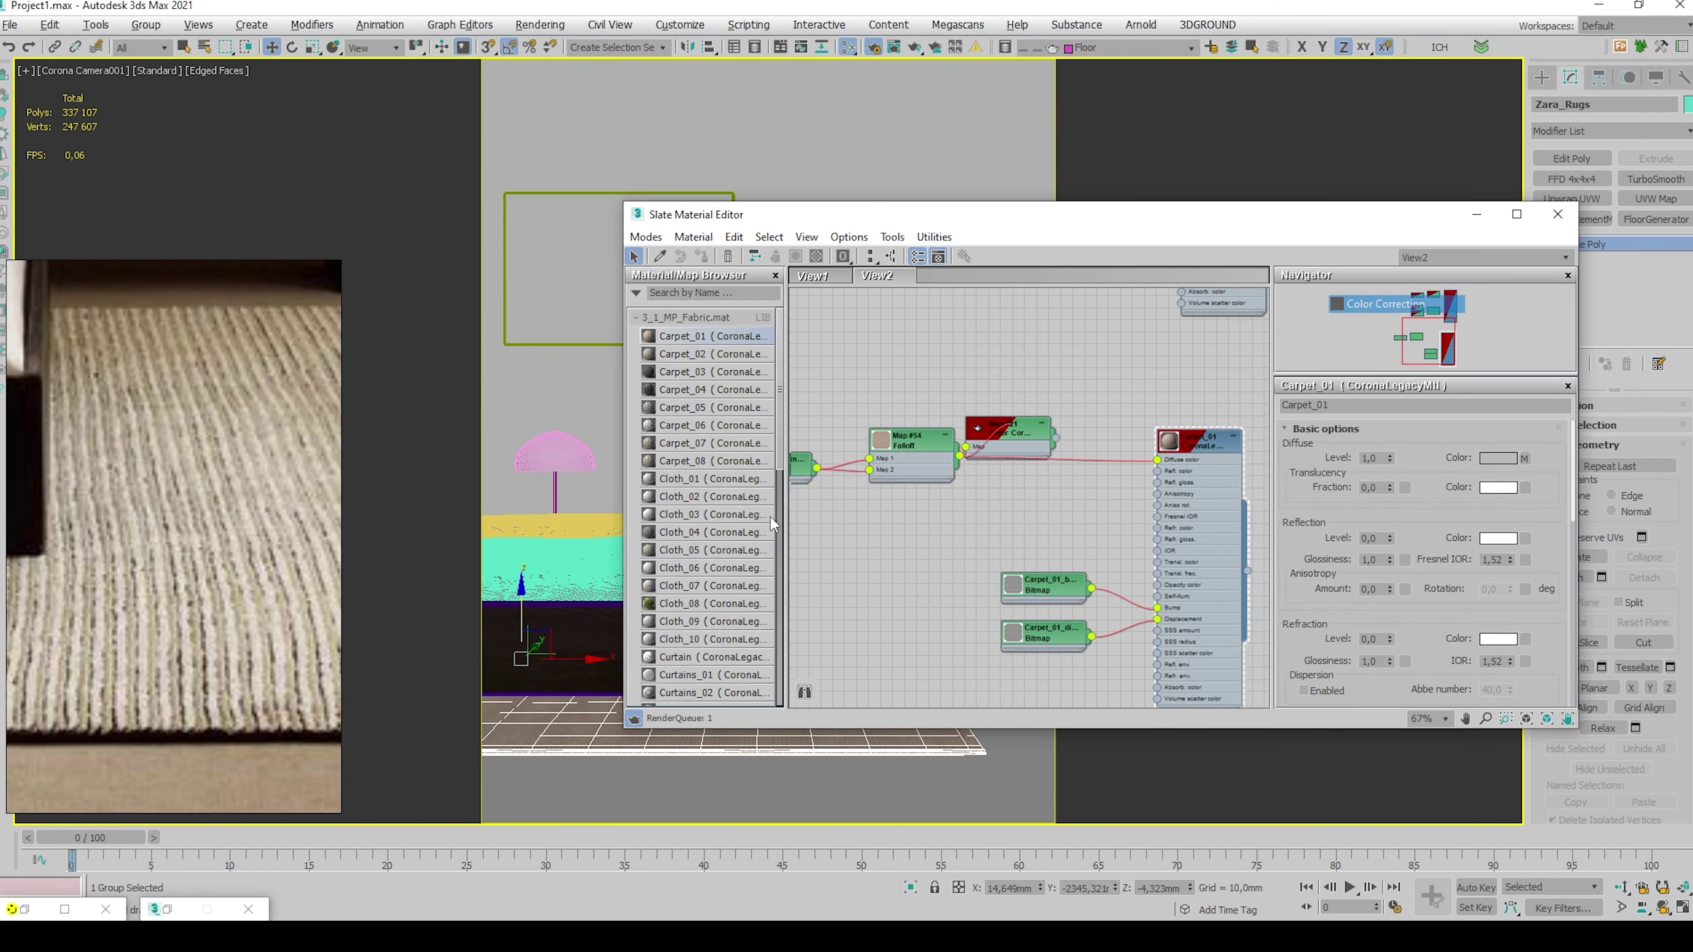
left_click_drag(1018, 425, 1063, 425)
double_click(1063, 426)
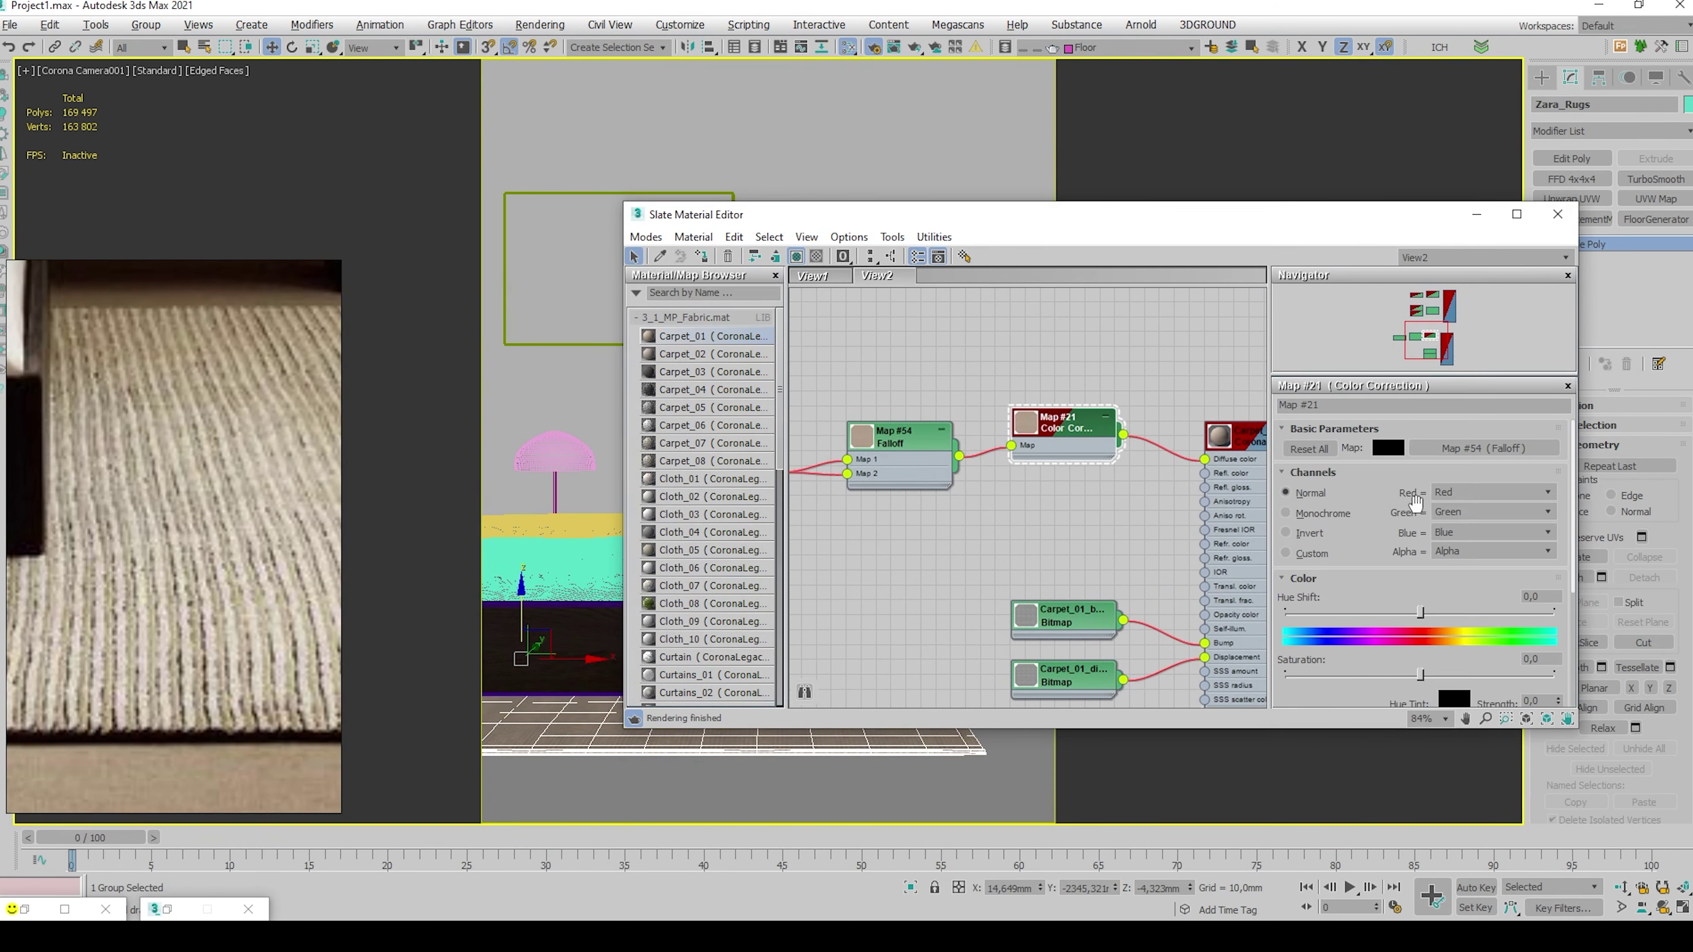
left_click(1075, 517)
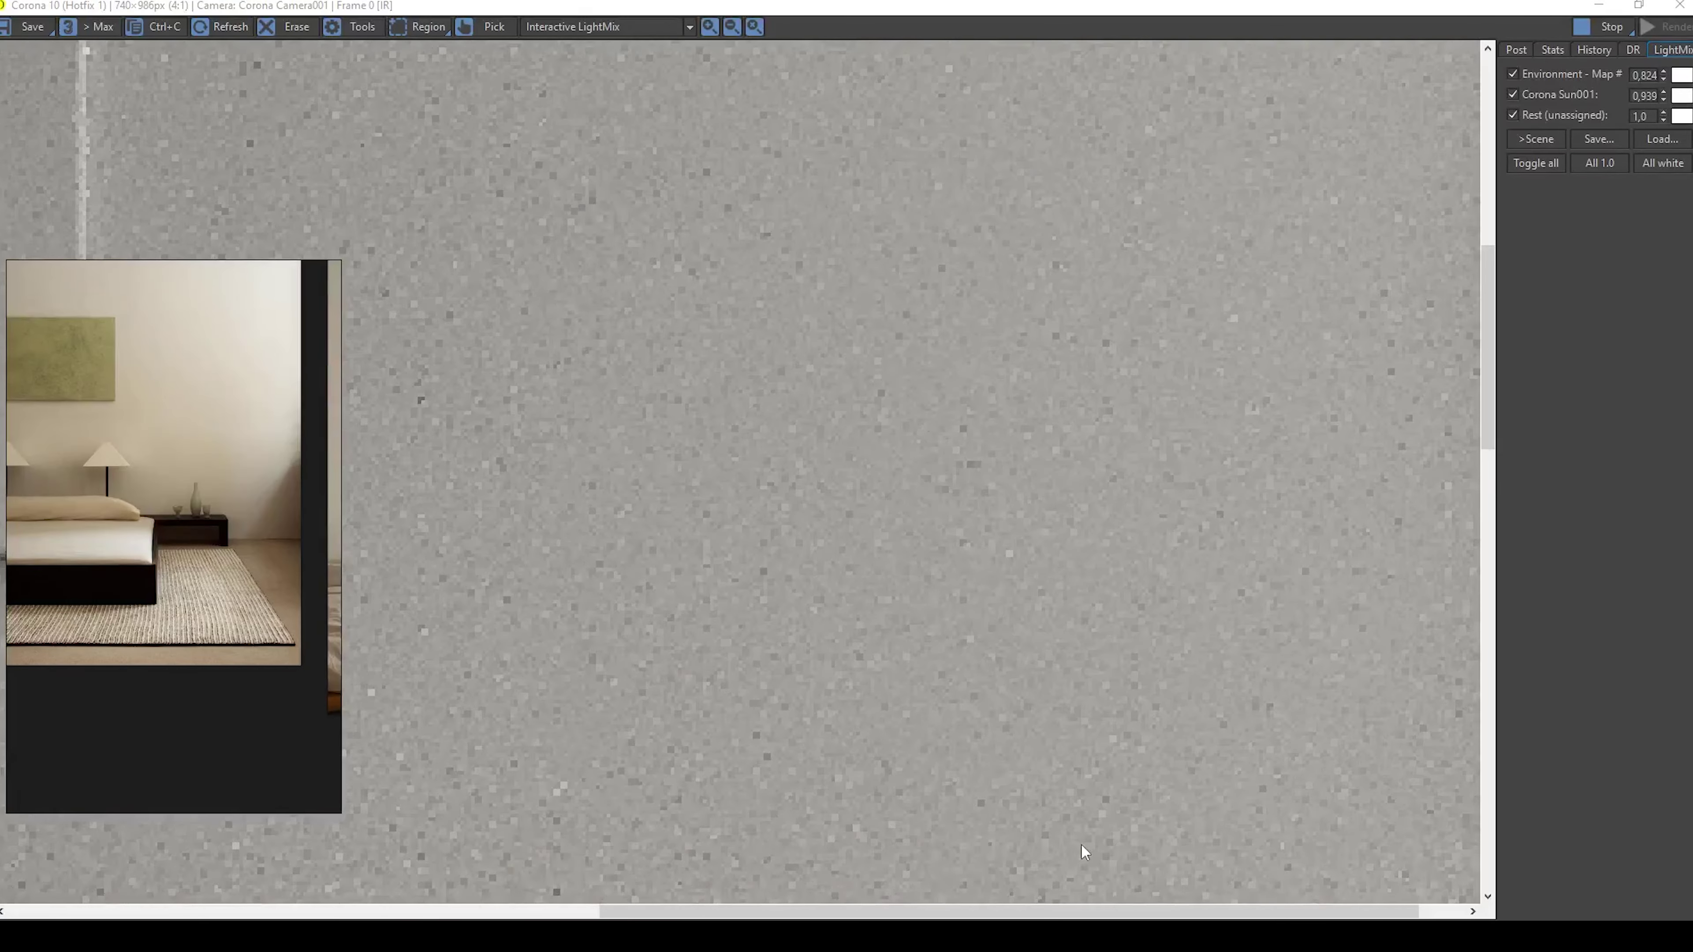
scroll(944, 822, "up", 5)
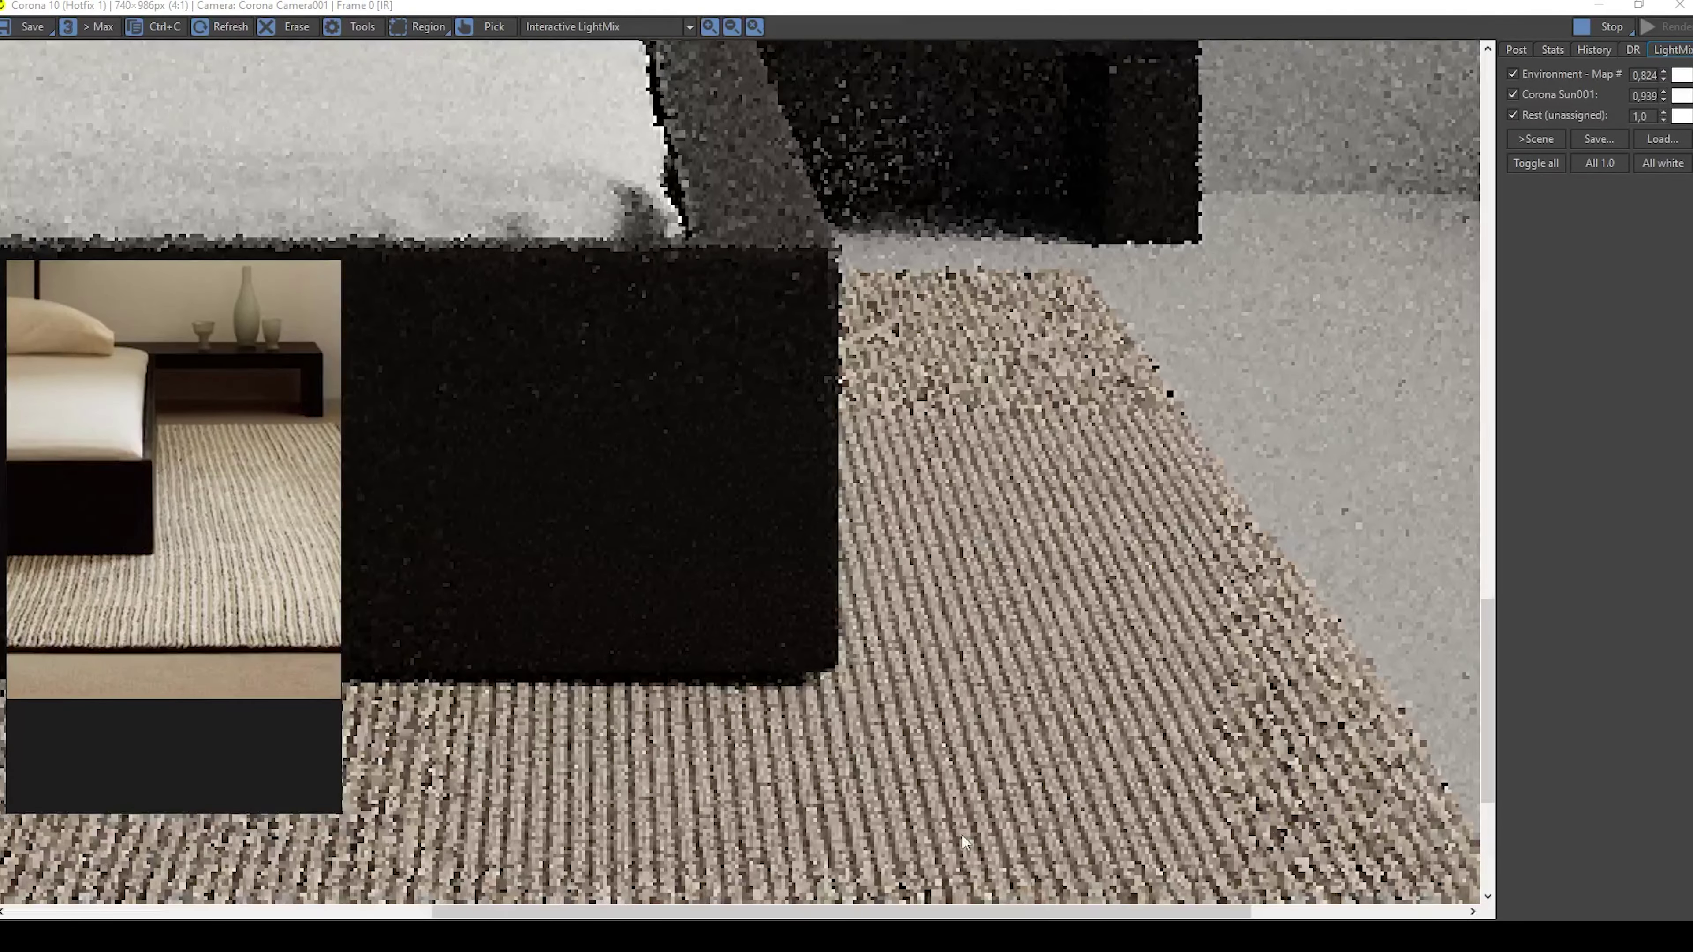
scroll(985, 709, "down", 4)
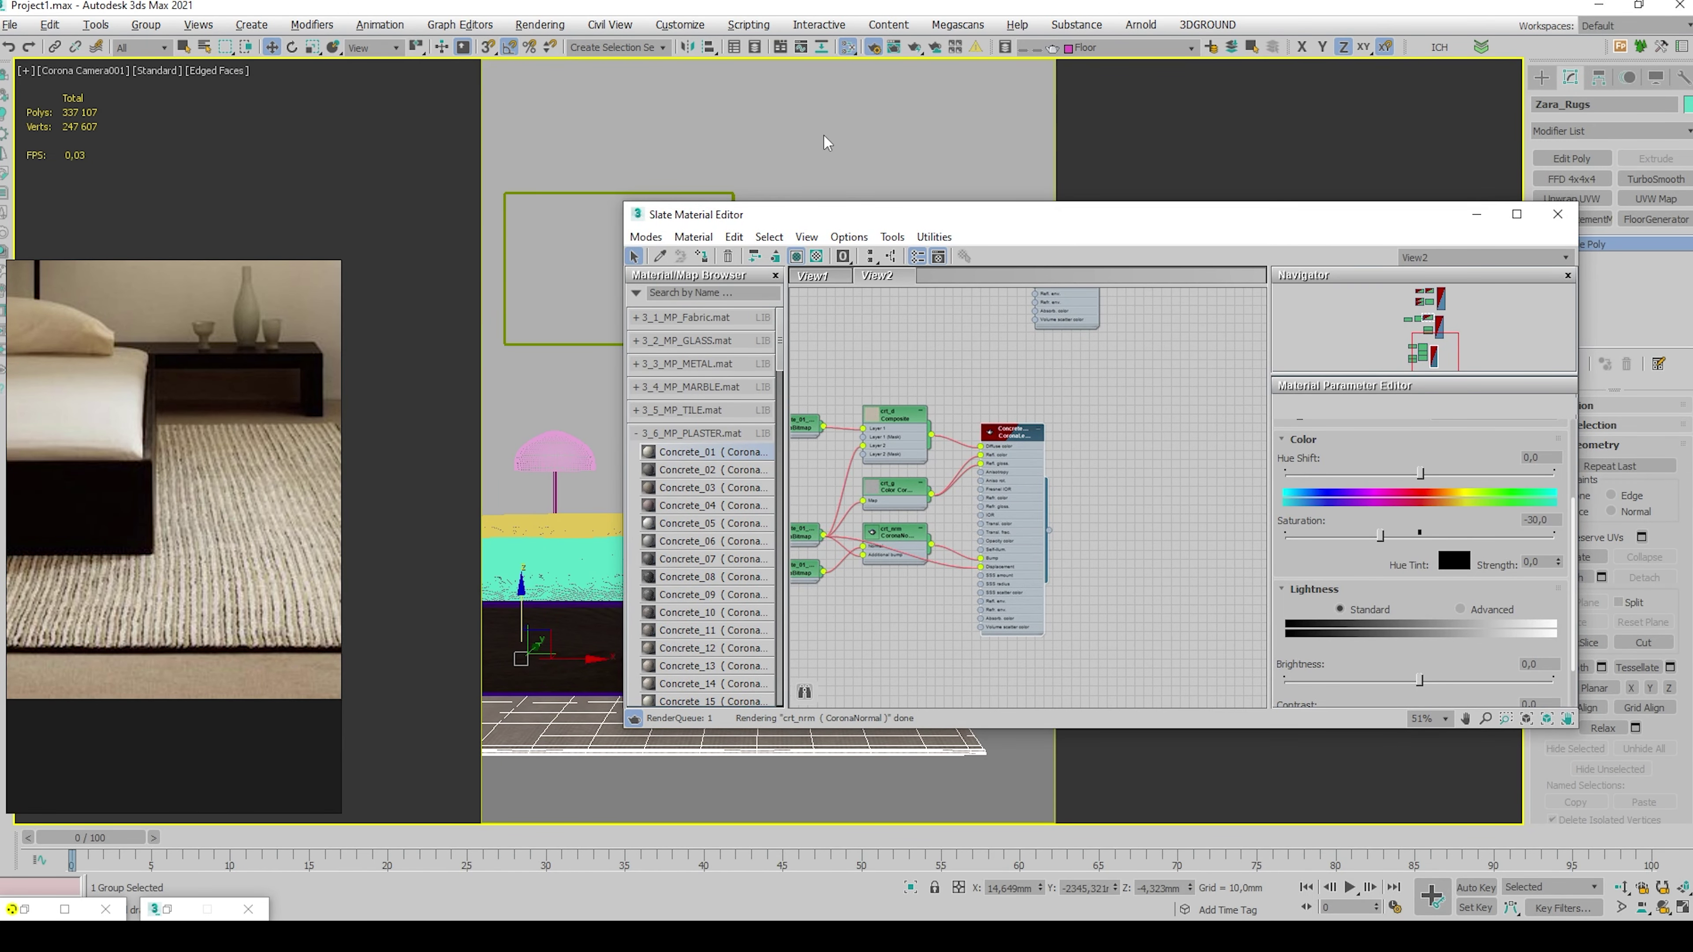
Assign Concrete_01 from the plaster material library to the wall behind the bed
double_click(1017, 481)
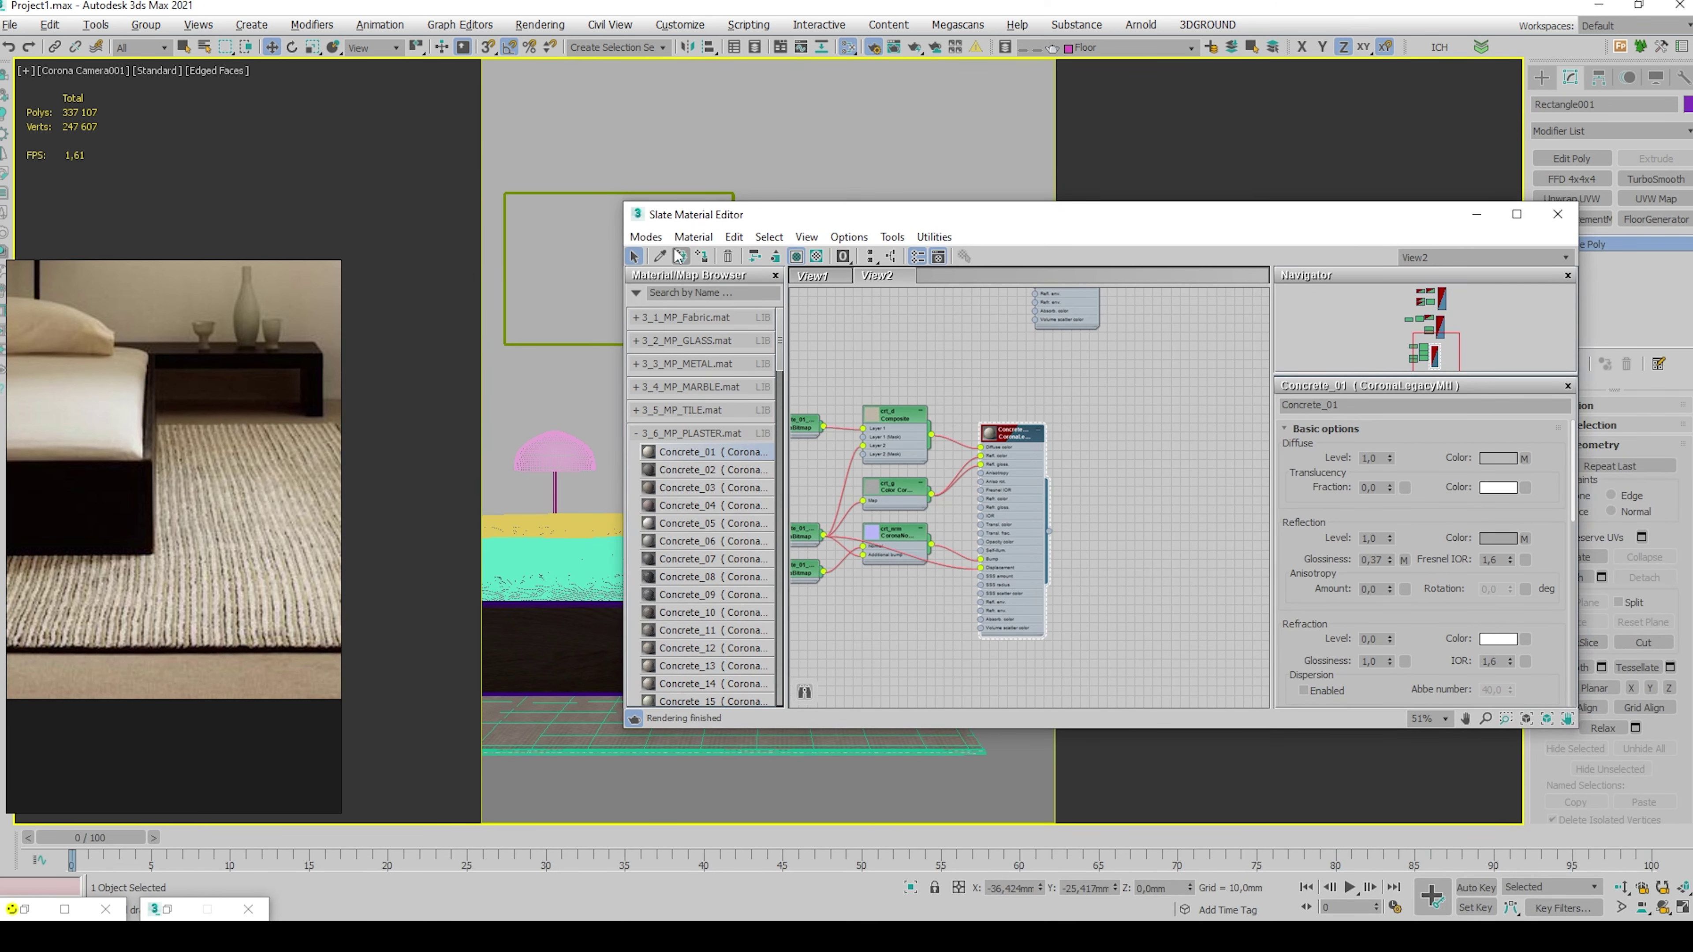
left_click(701, 256)
left_click(1476, 214)
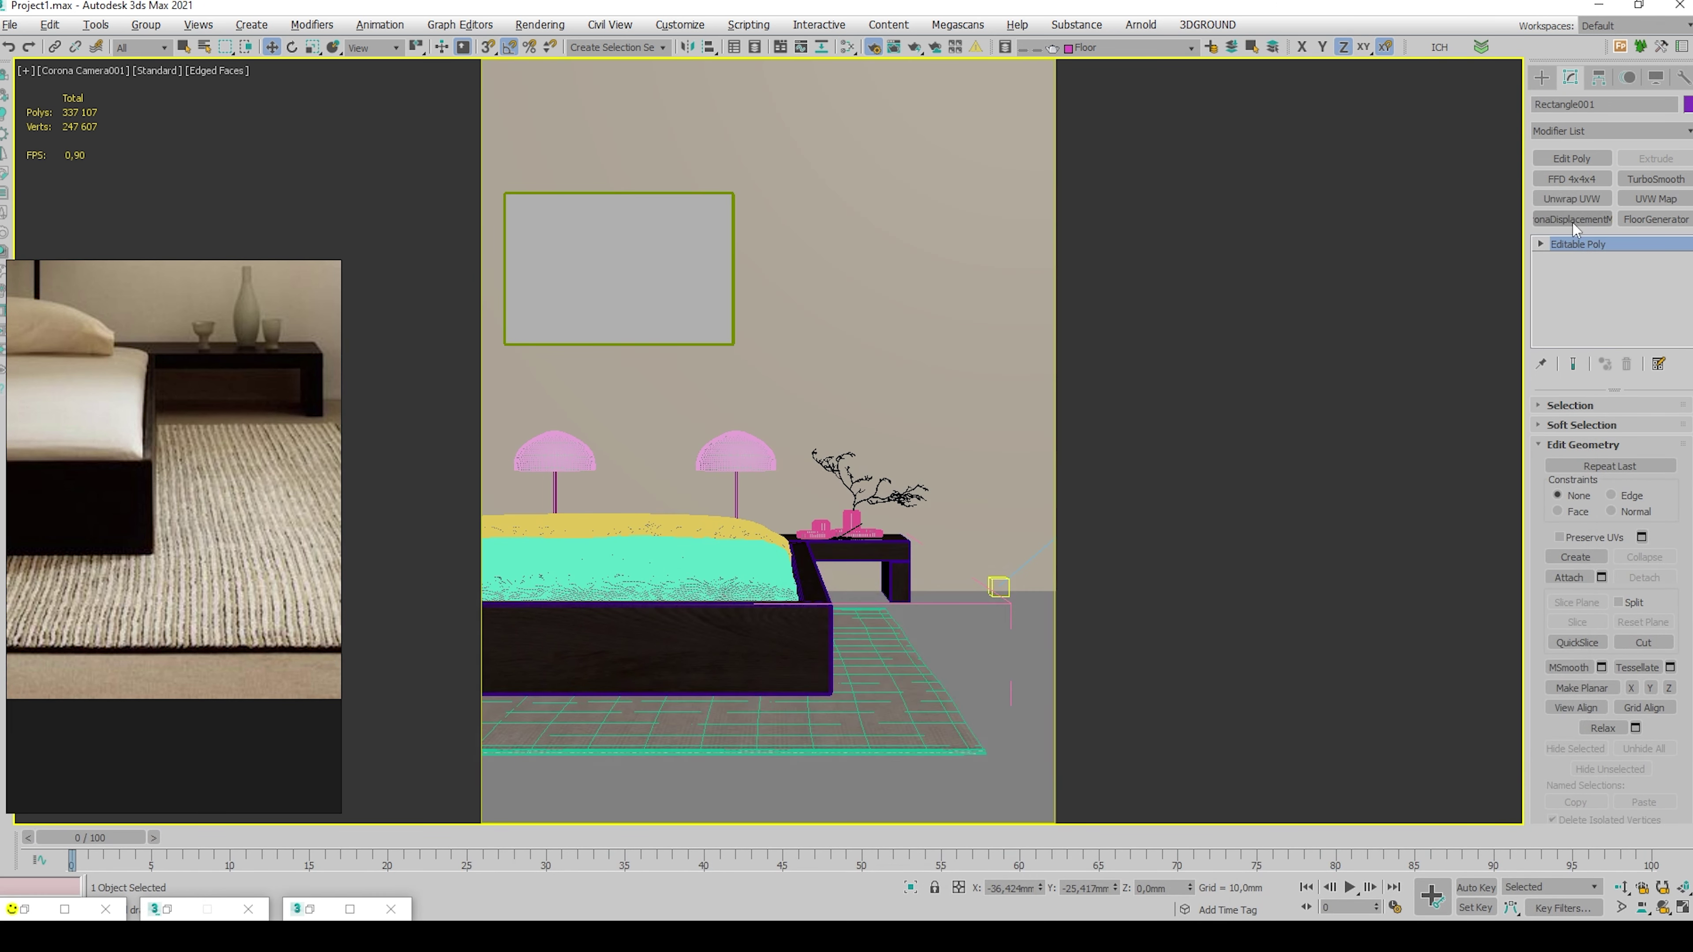
Apply a UVW Map with Box mapping at 2000 mm to the back wall and check its texture in the render
left_click(1655, 199)
left_click(1577, 507)
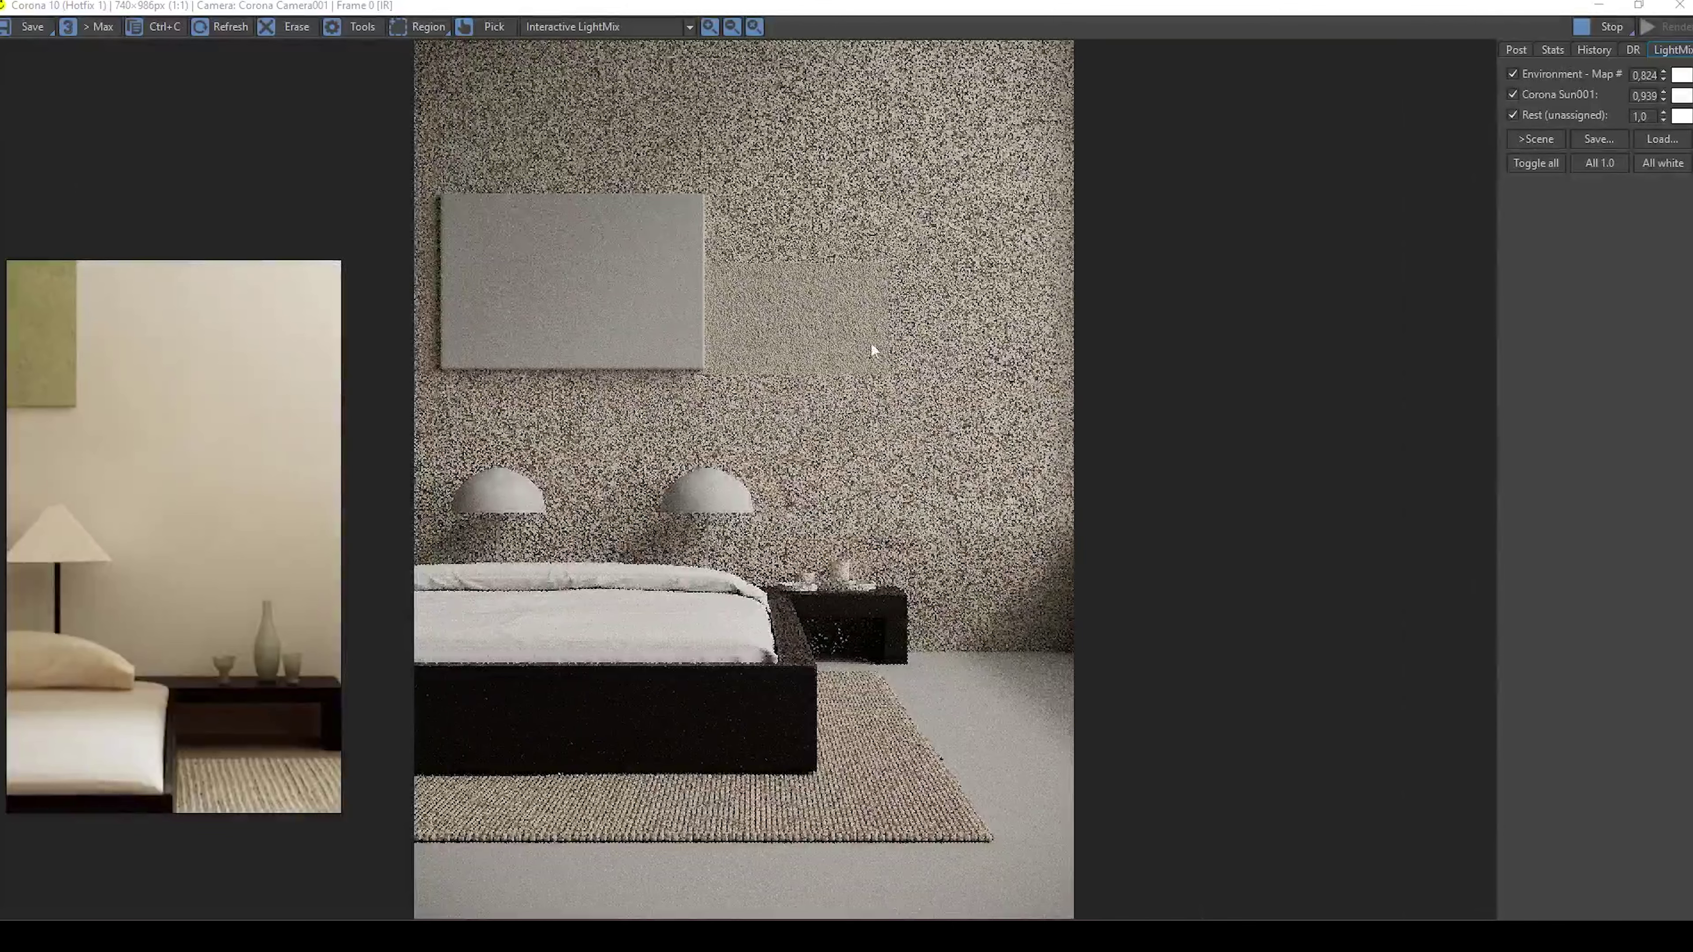
left_click(1602, 5)
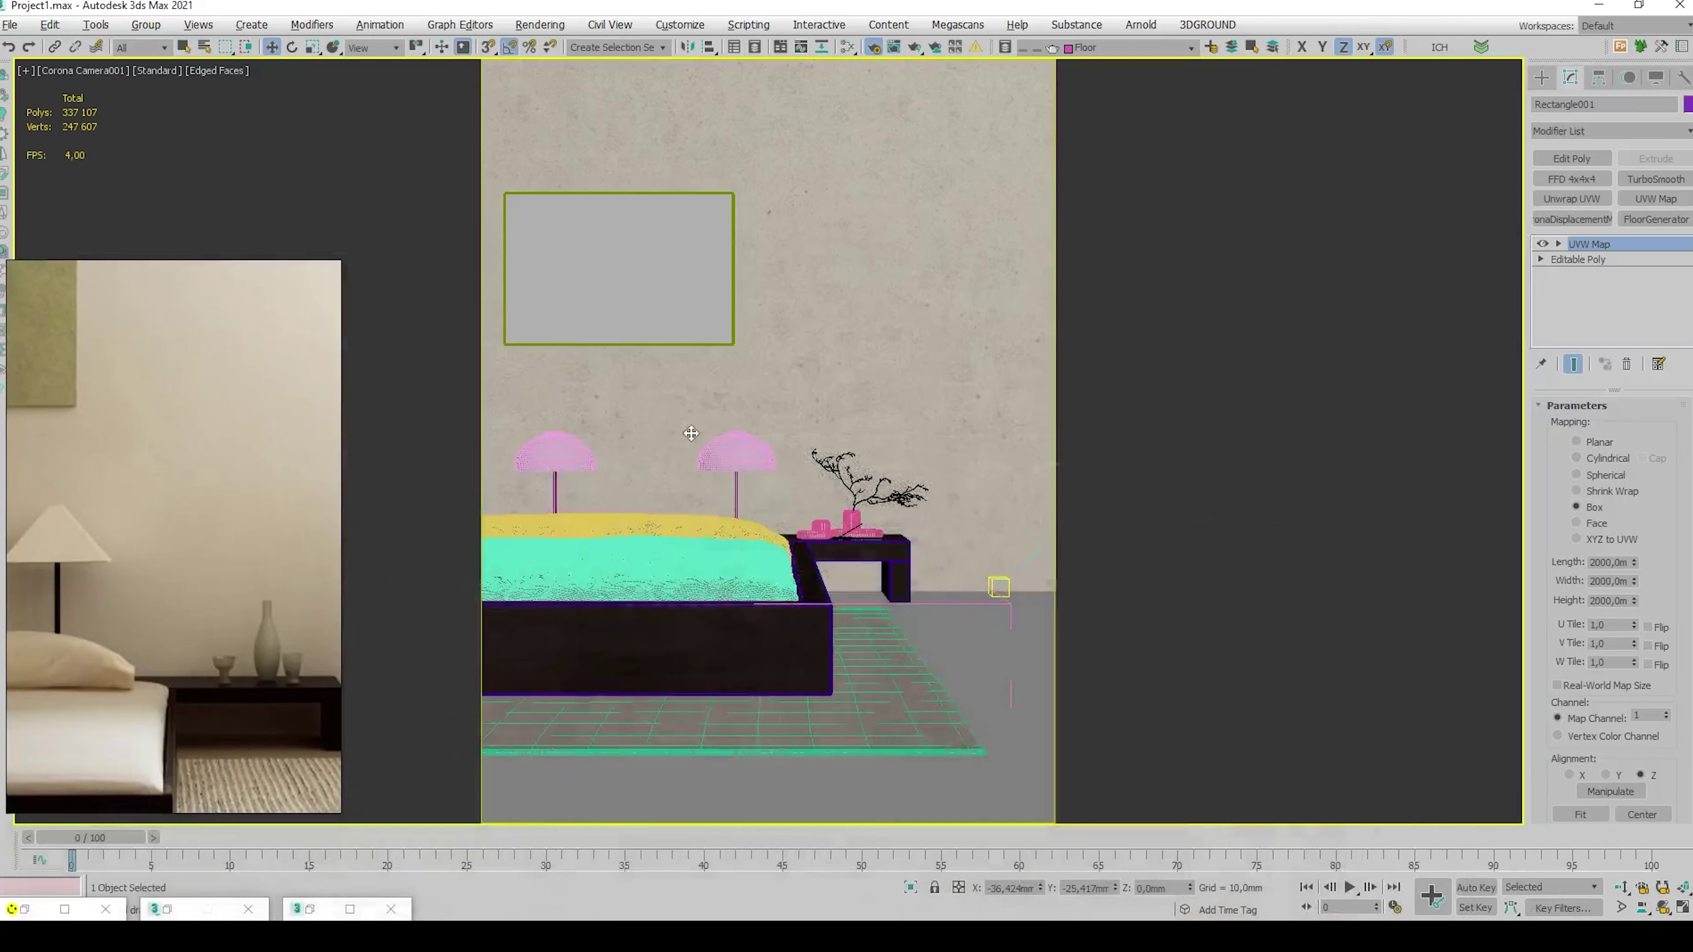
Add Plaster_12 from the plaster material library to the material graph and assign it to the back wall
key("m")
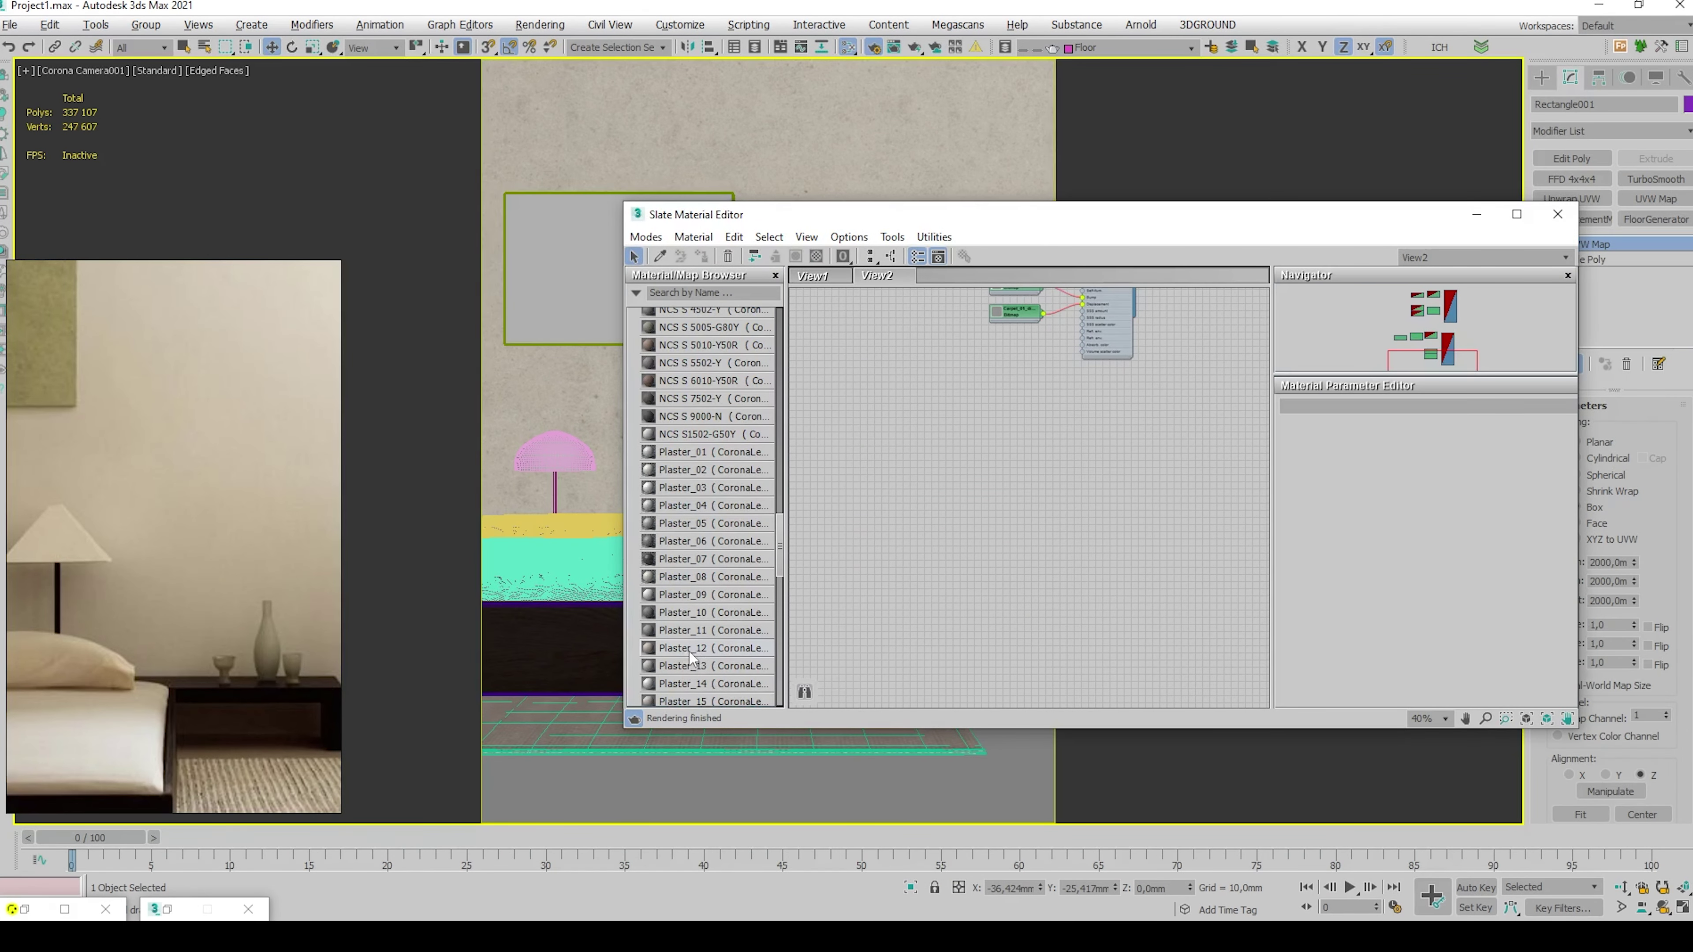
left_click_drag(1048, 462, 1092, 420)
scroll(1104, 436, "up", 2)
double_click(1099, 412)
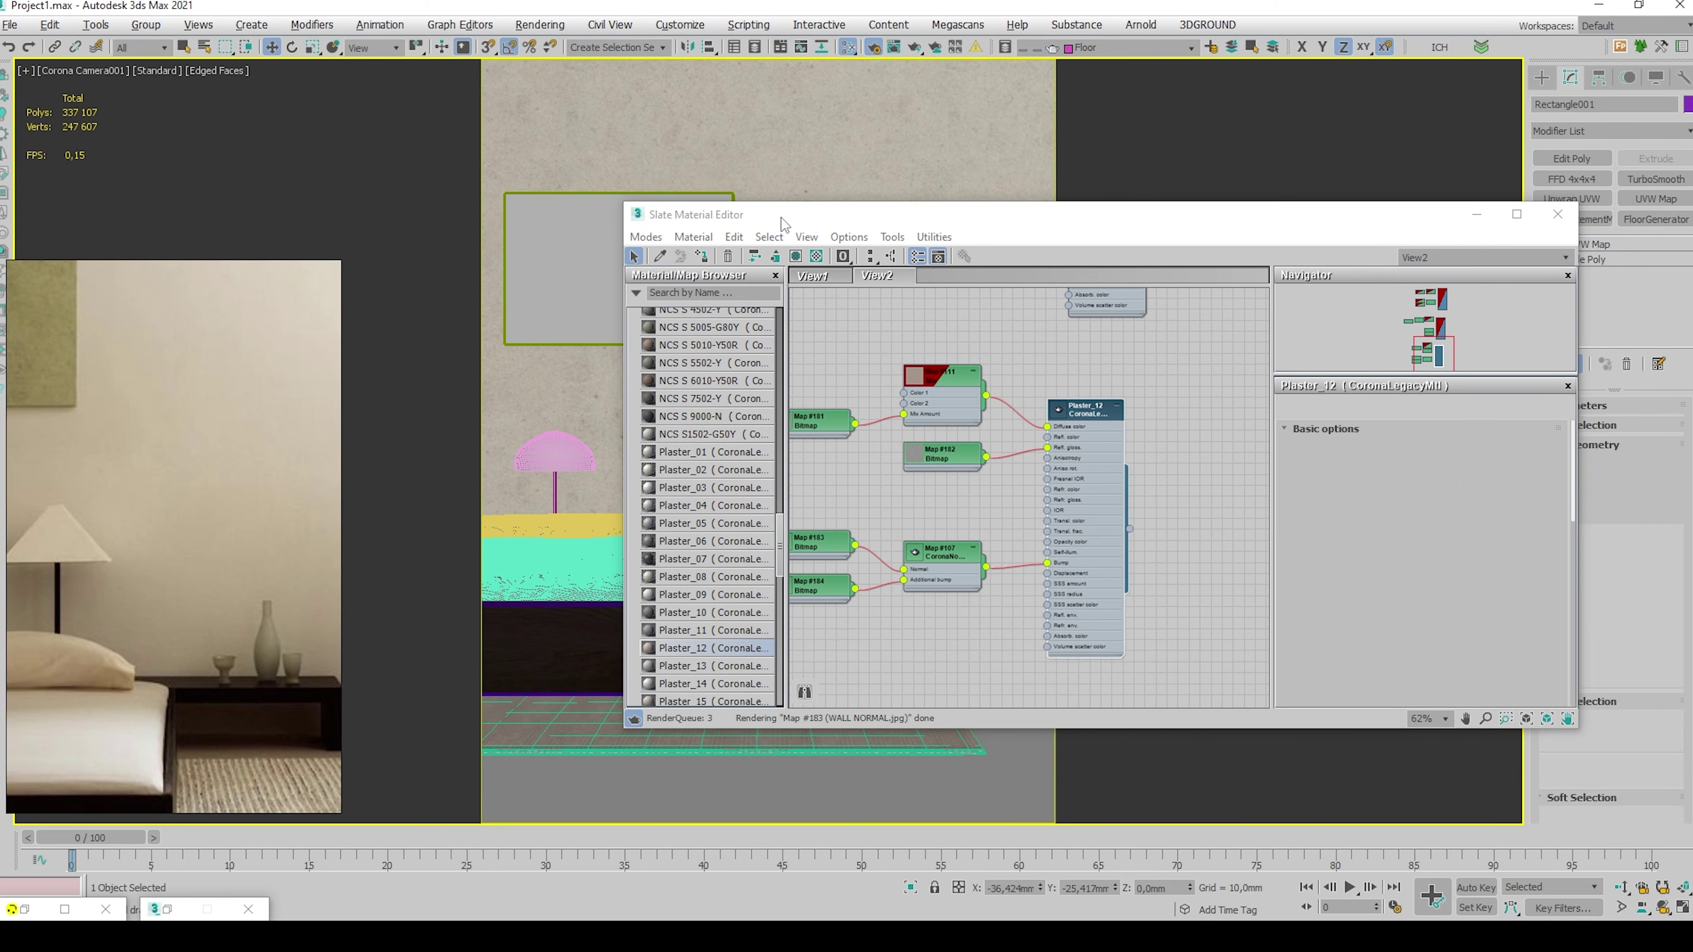
left_click(701, 257)
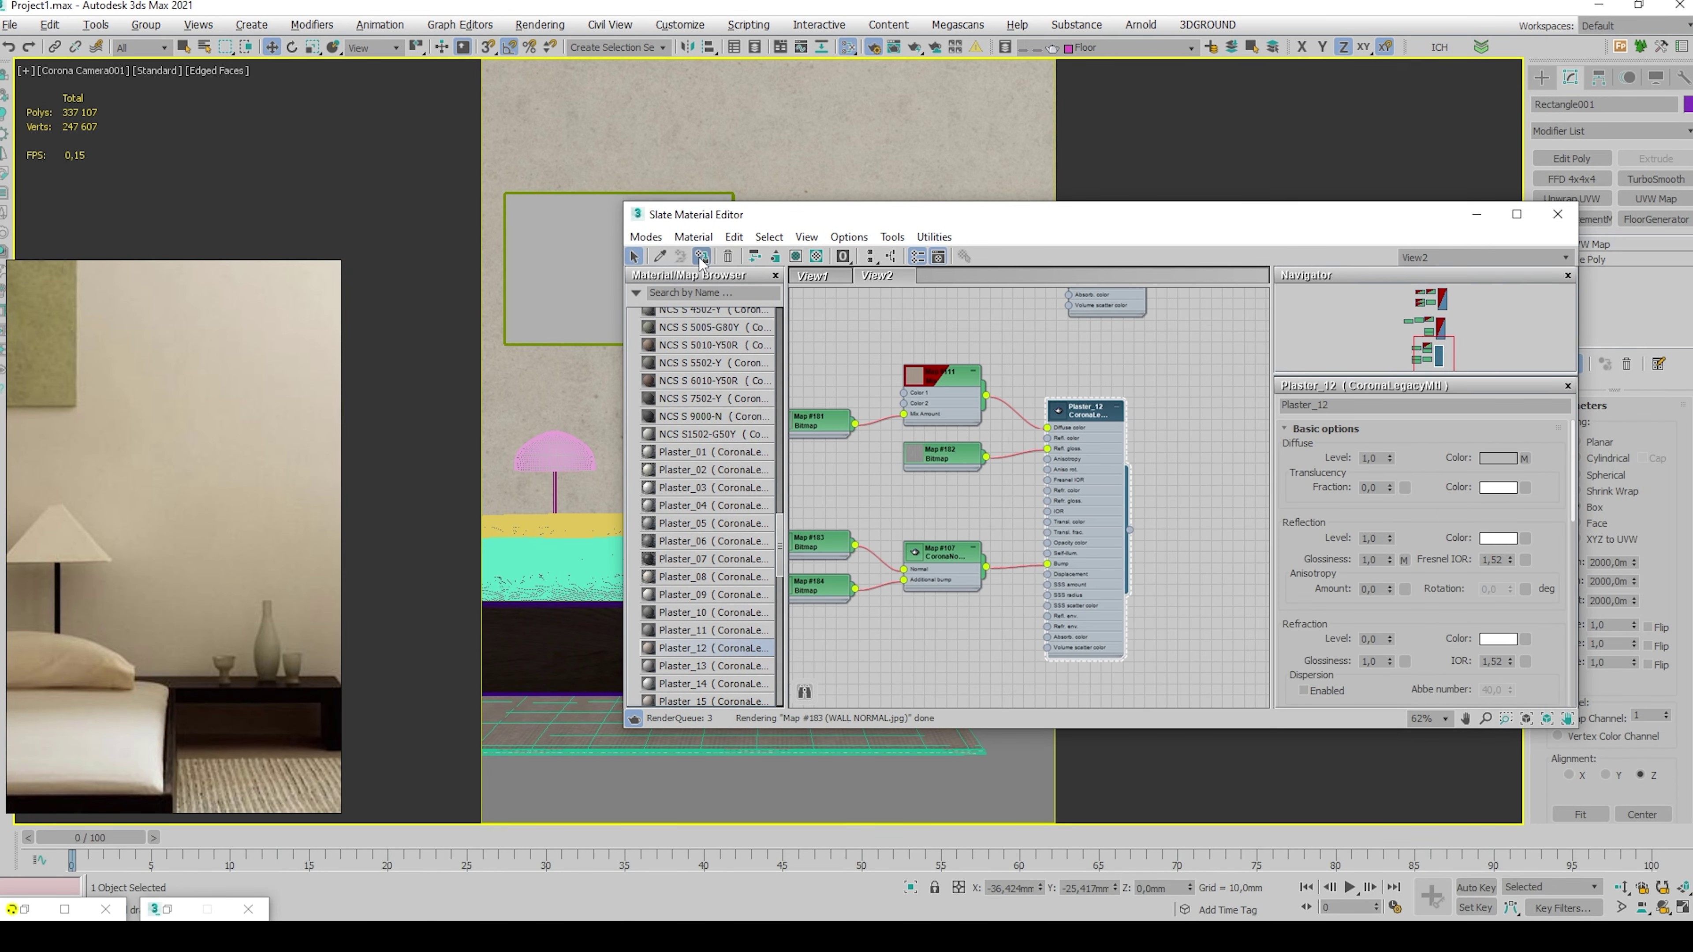
Assign Concrete_01 to the floor, size its UVW Map at 2000 mm and check the surfaces in the render
left_click(1476, 217)
left_click(297, 909)
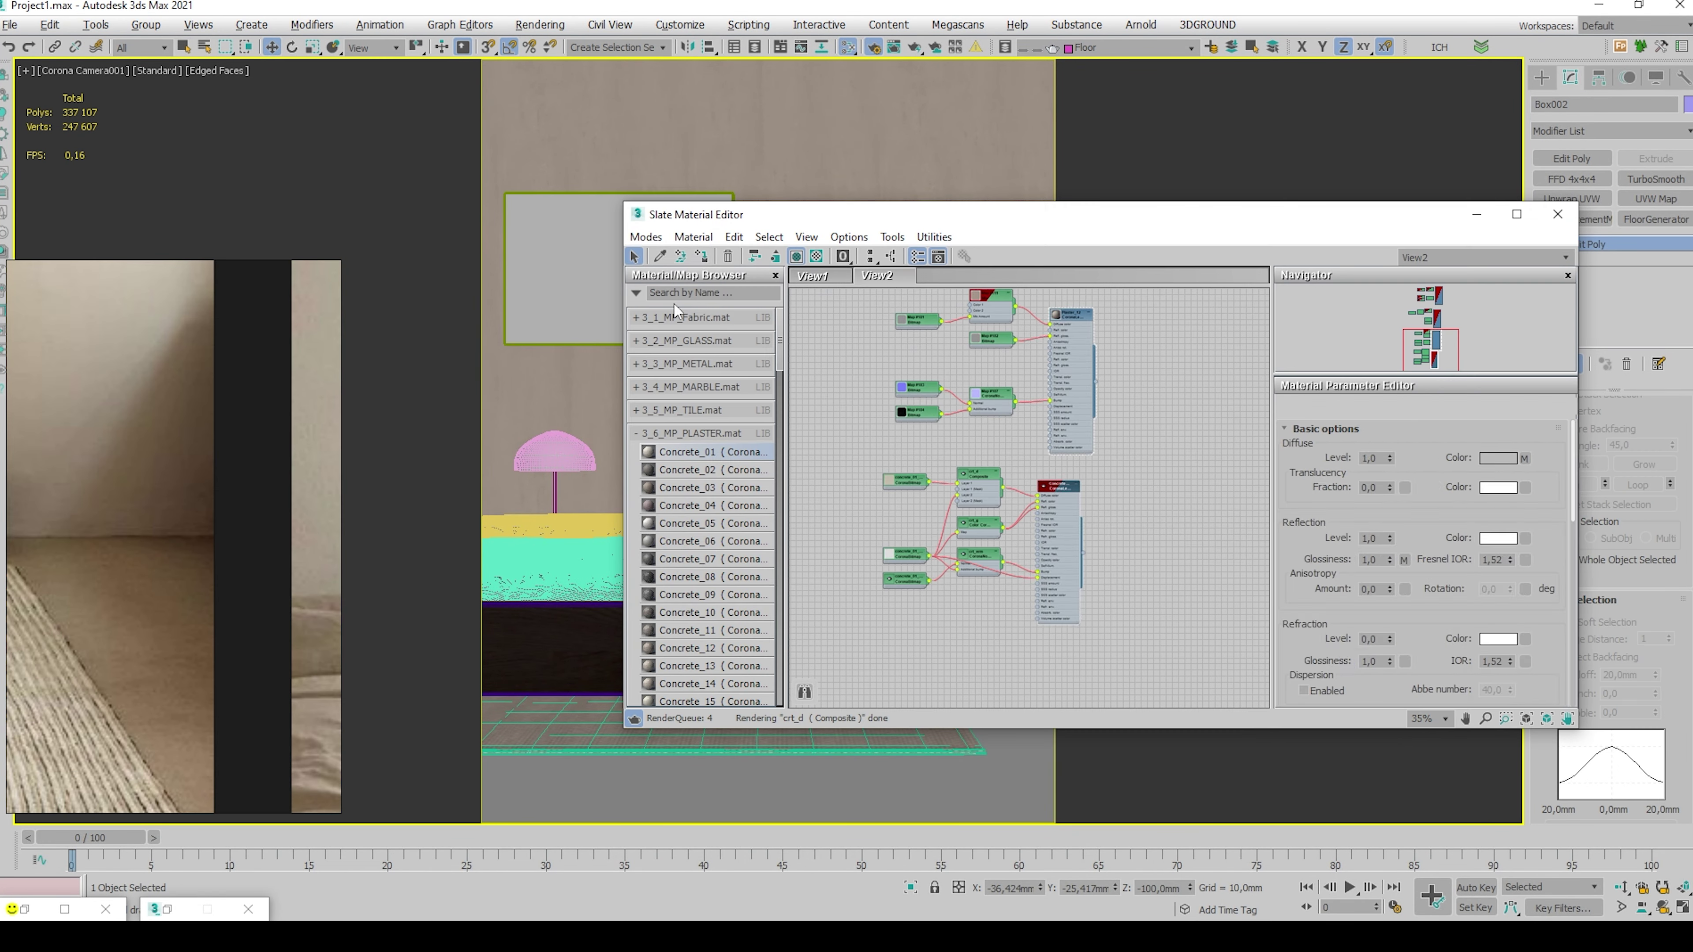
left_click(1477, 215)
left_click(1655, 198)
type("2000")
key("Tab")
key("Tab")
type("200")
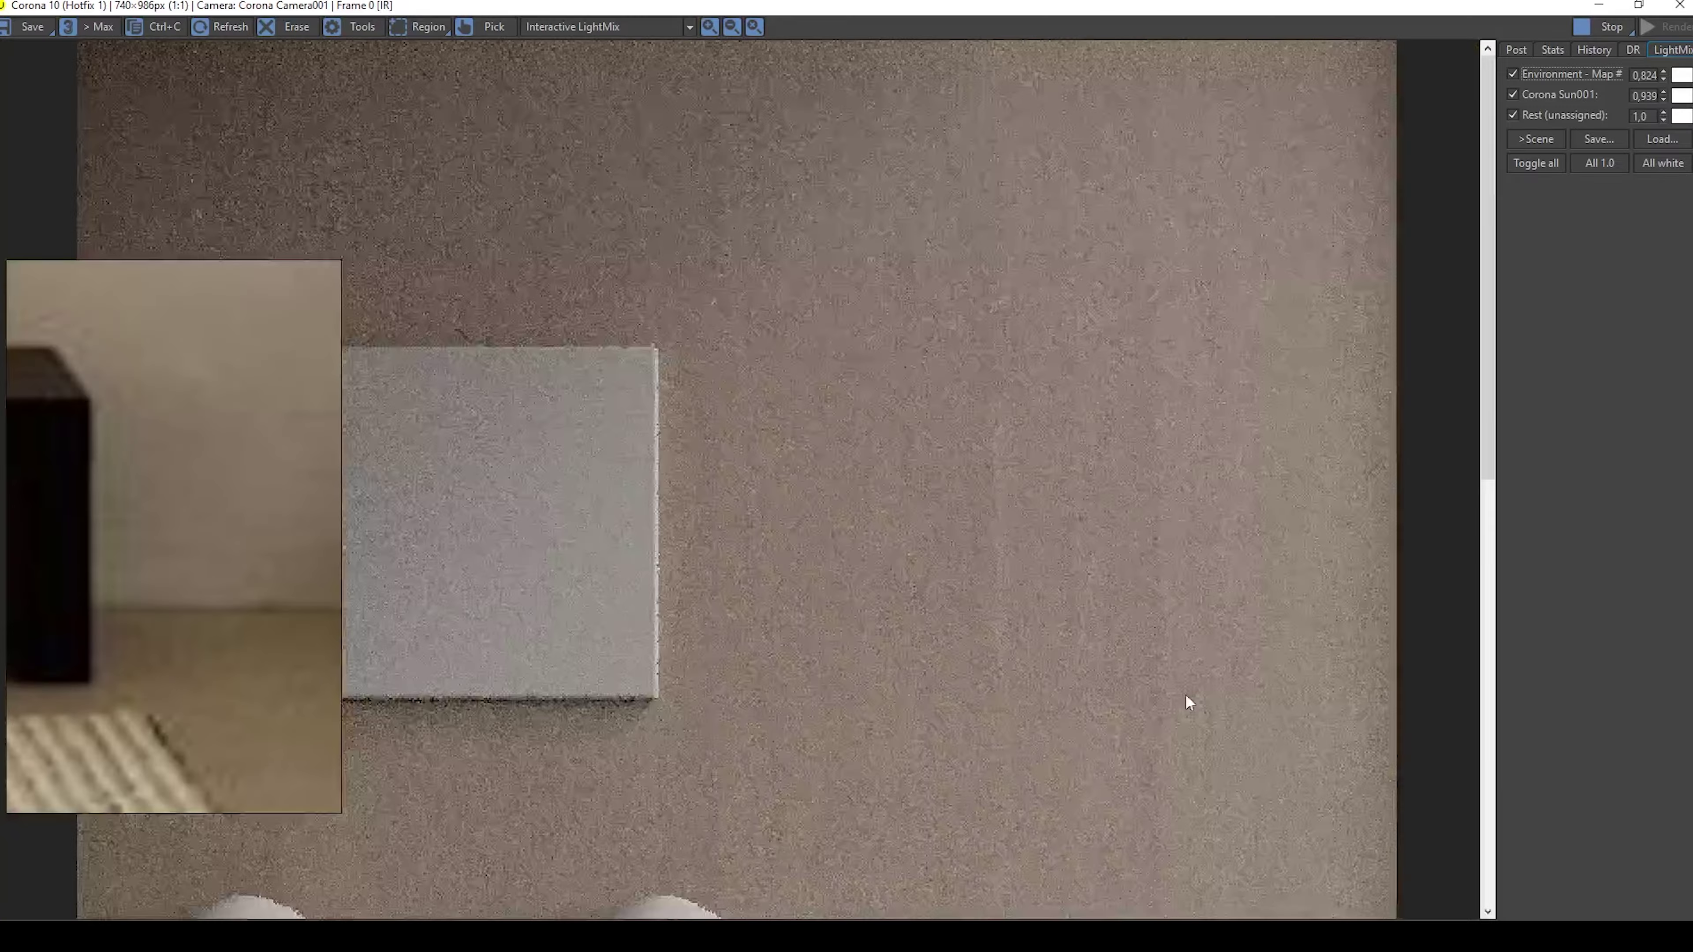
scroll(1037, 672, "down", 3)
scroll(1037, 672, "up", 3)
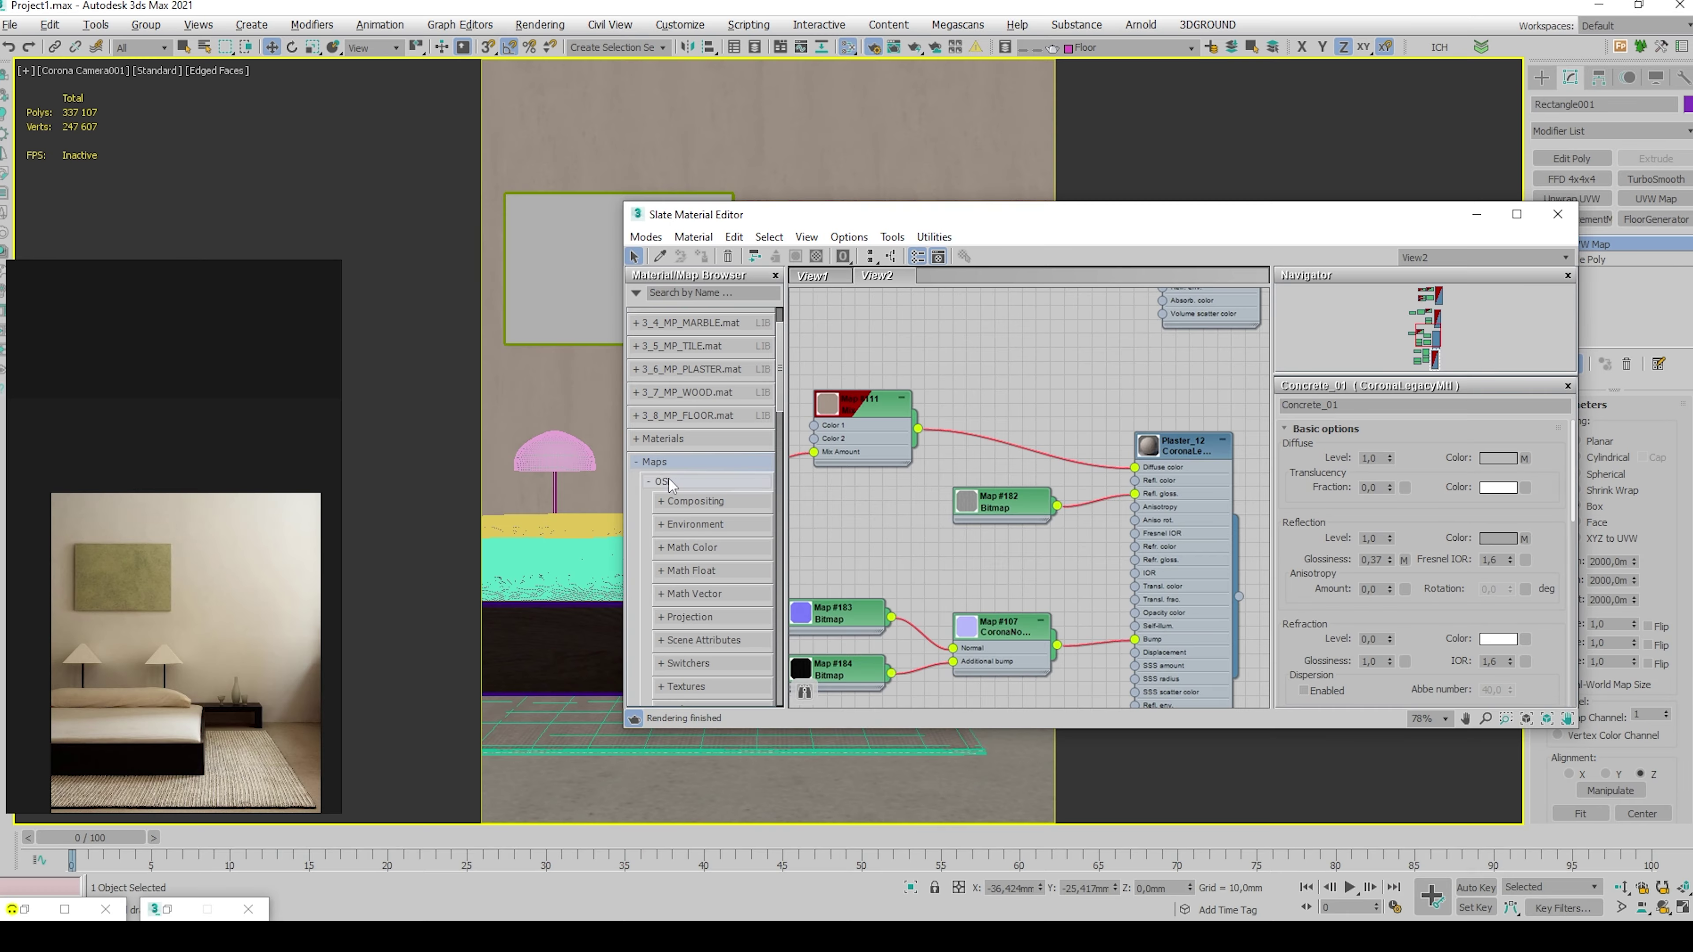
Insert a Color Correction map between Plaster_12's Mix map and diffuse color with hue shift 7, saturation 40 and gamma 1.2
left_click(667, 462)
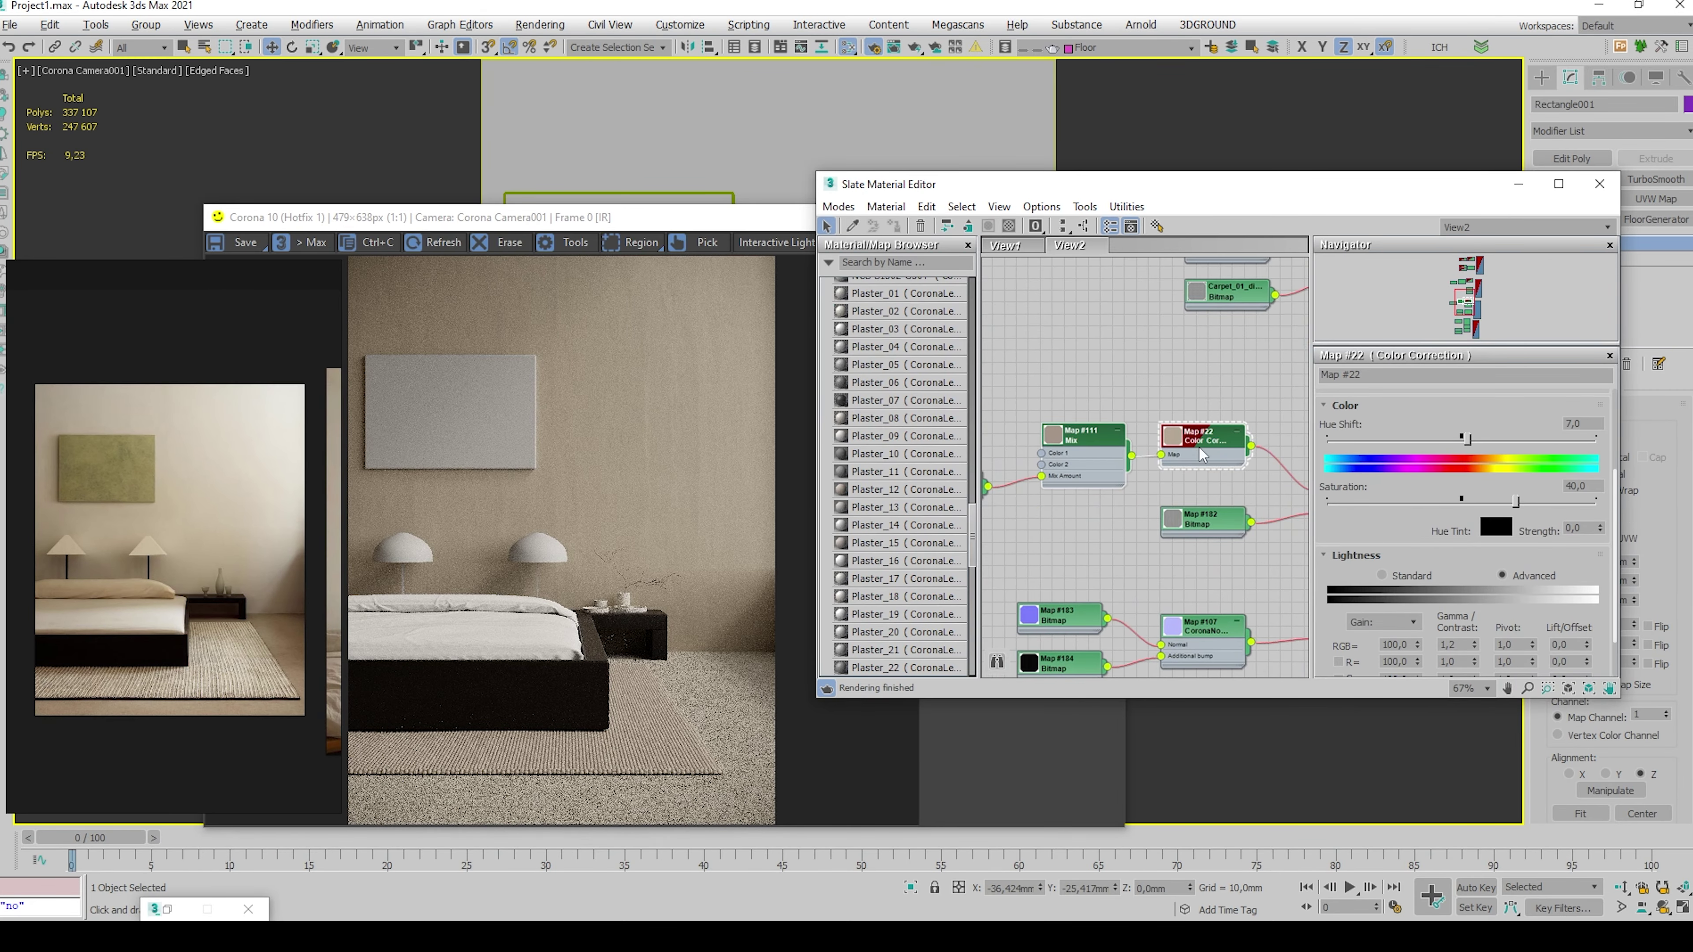
left_click_drag(1209, 448, 1137, 443)
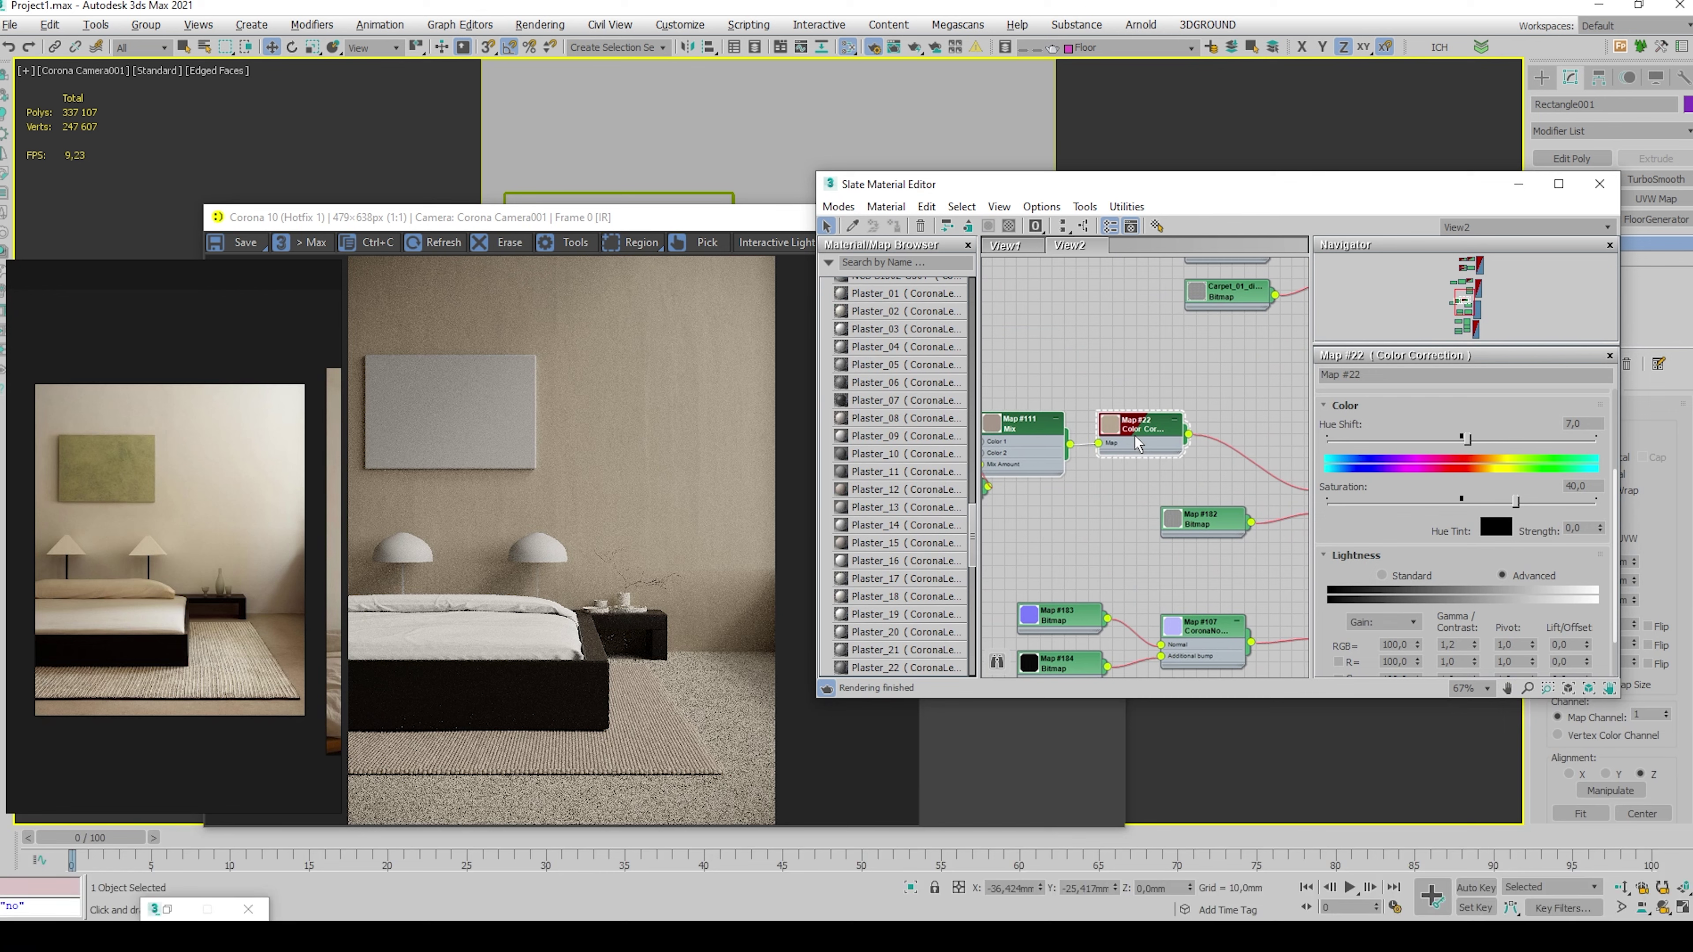
middle_click_drag(1137, 443, 1090, 410)
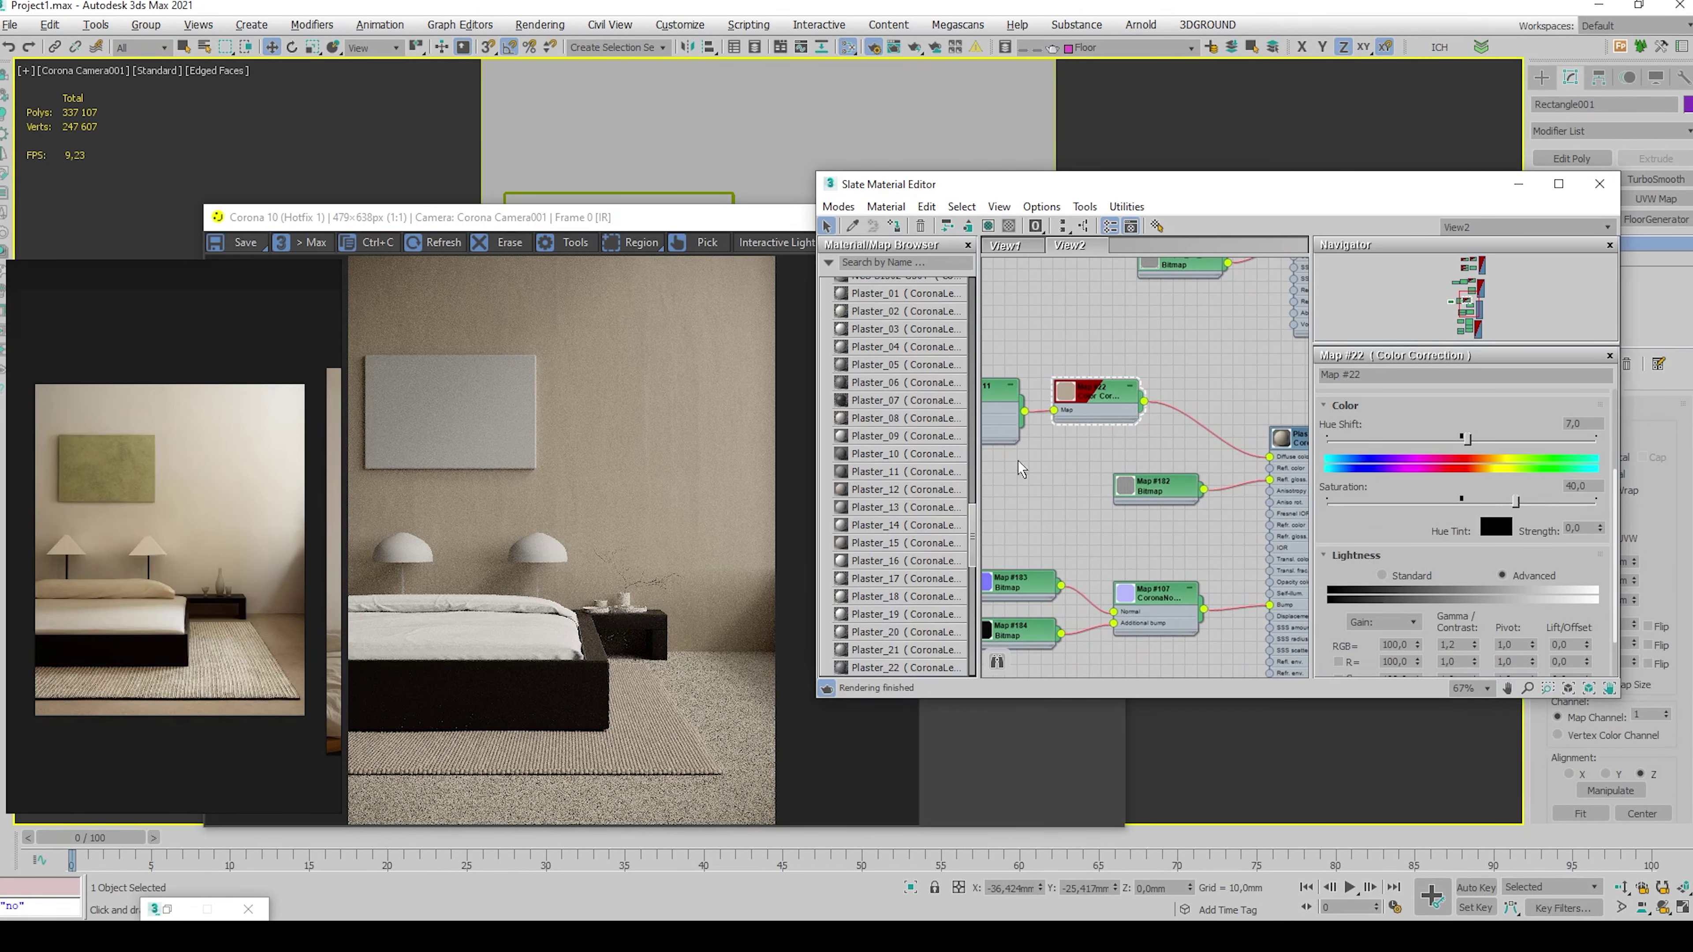
left_click_drag(1093, 394, 1103, 384)
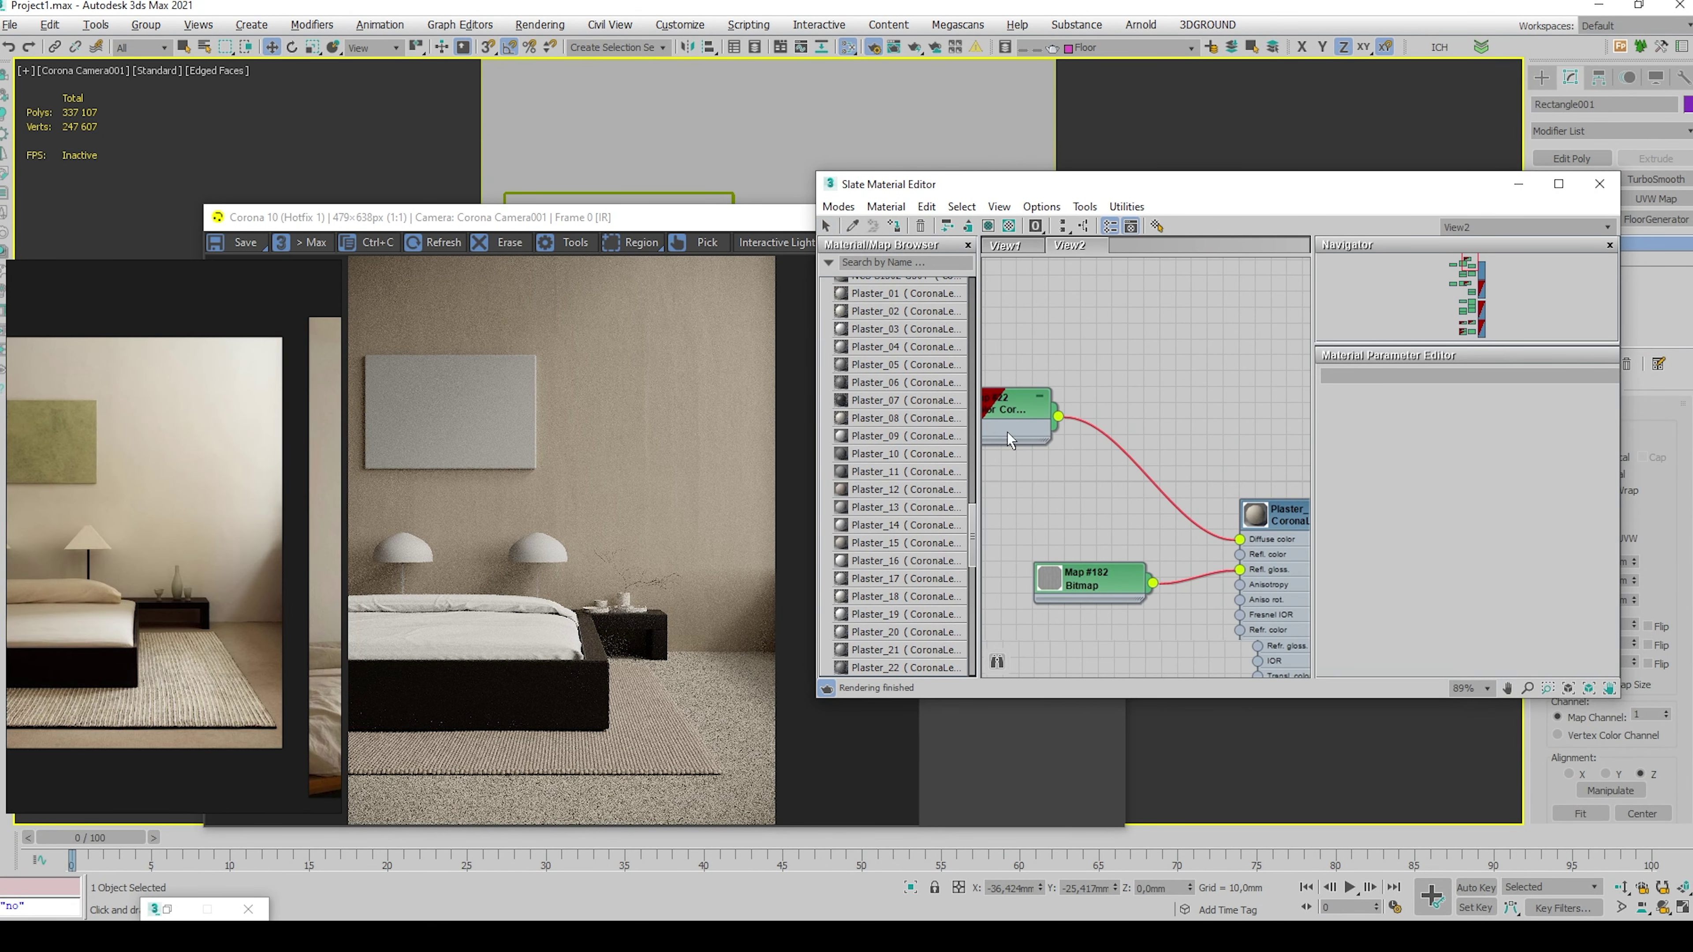
Insert a CoronaAO map before Plaster_12's diffuse color and wire a copied Color Correction with gamma 0.1 into its occluded color
scroll(1009, 440, "up", 2)
right_click(1096, 391)
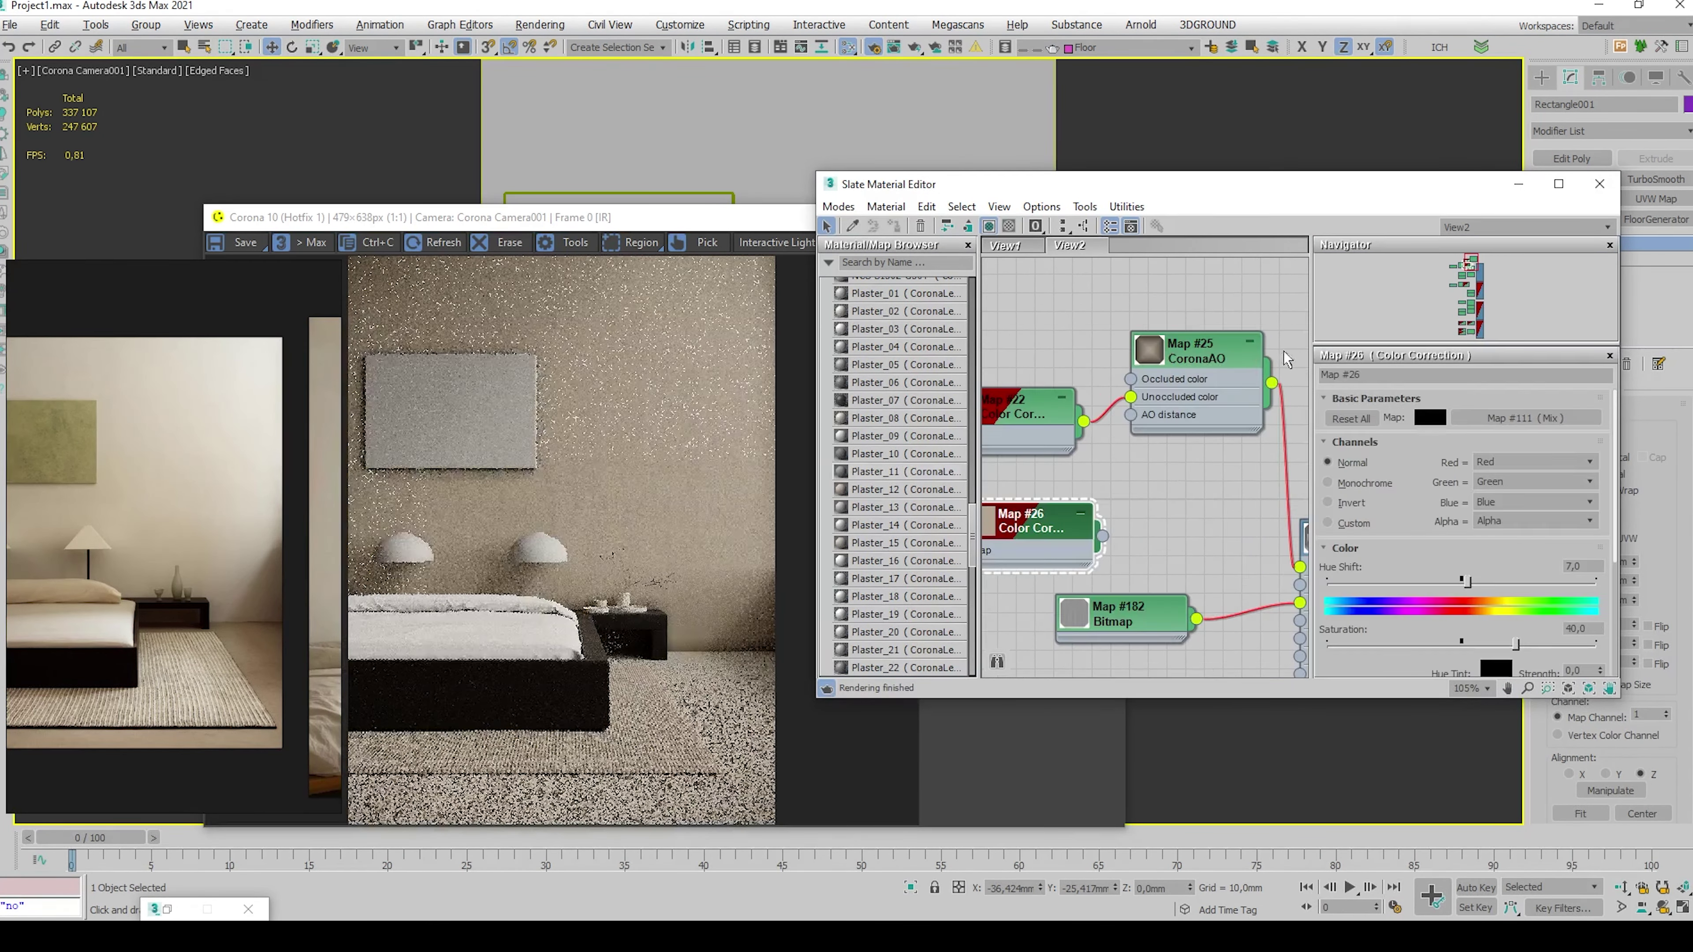
left_click_drag(1103, 536, 1132, 379)
scroll(1119, 534, "down", 2)
middle_click_drag(1119, 534, 1186, 548)
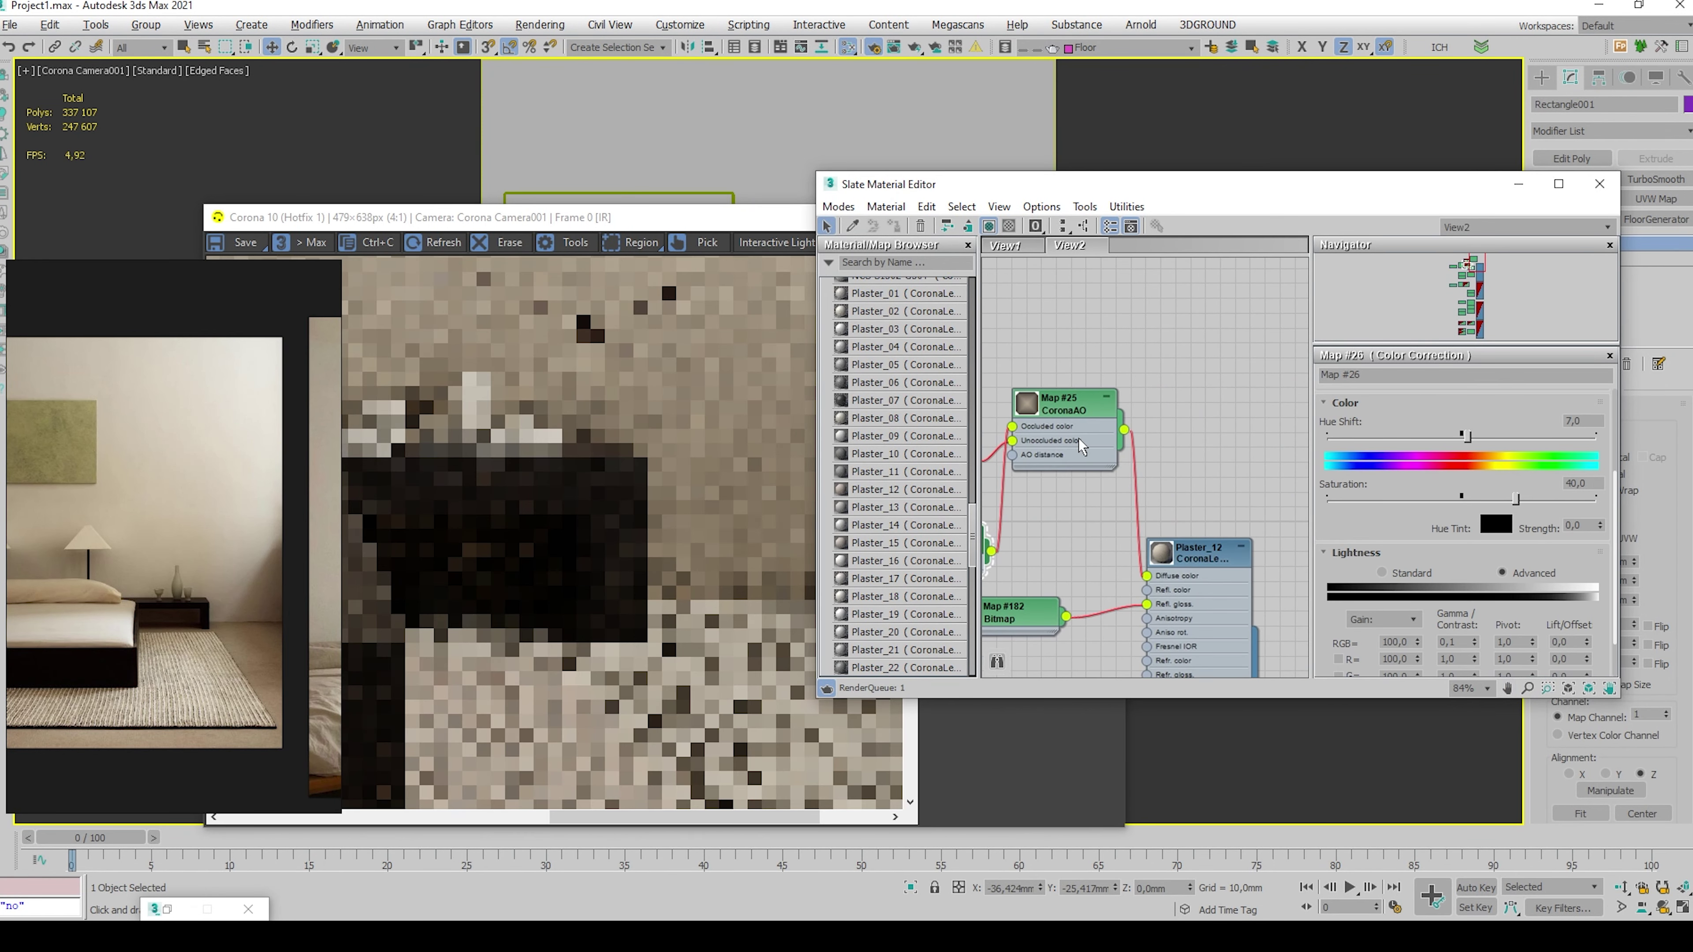
Set the max distance of Plaster_12's CoronaAO map to 50 mm
double_click(1080, 446)
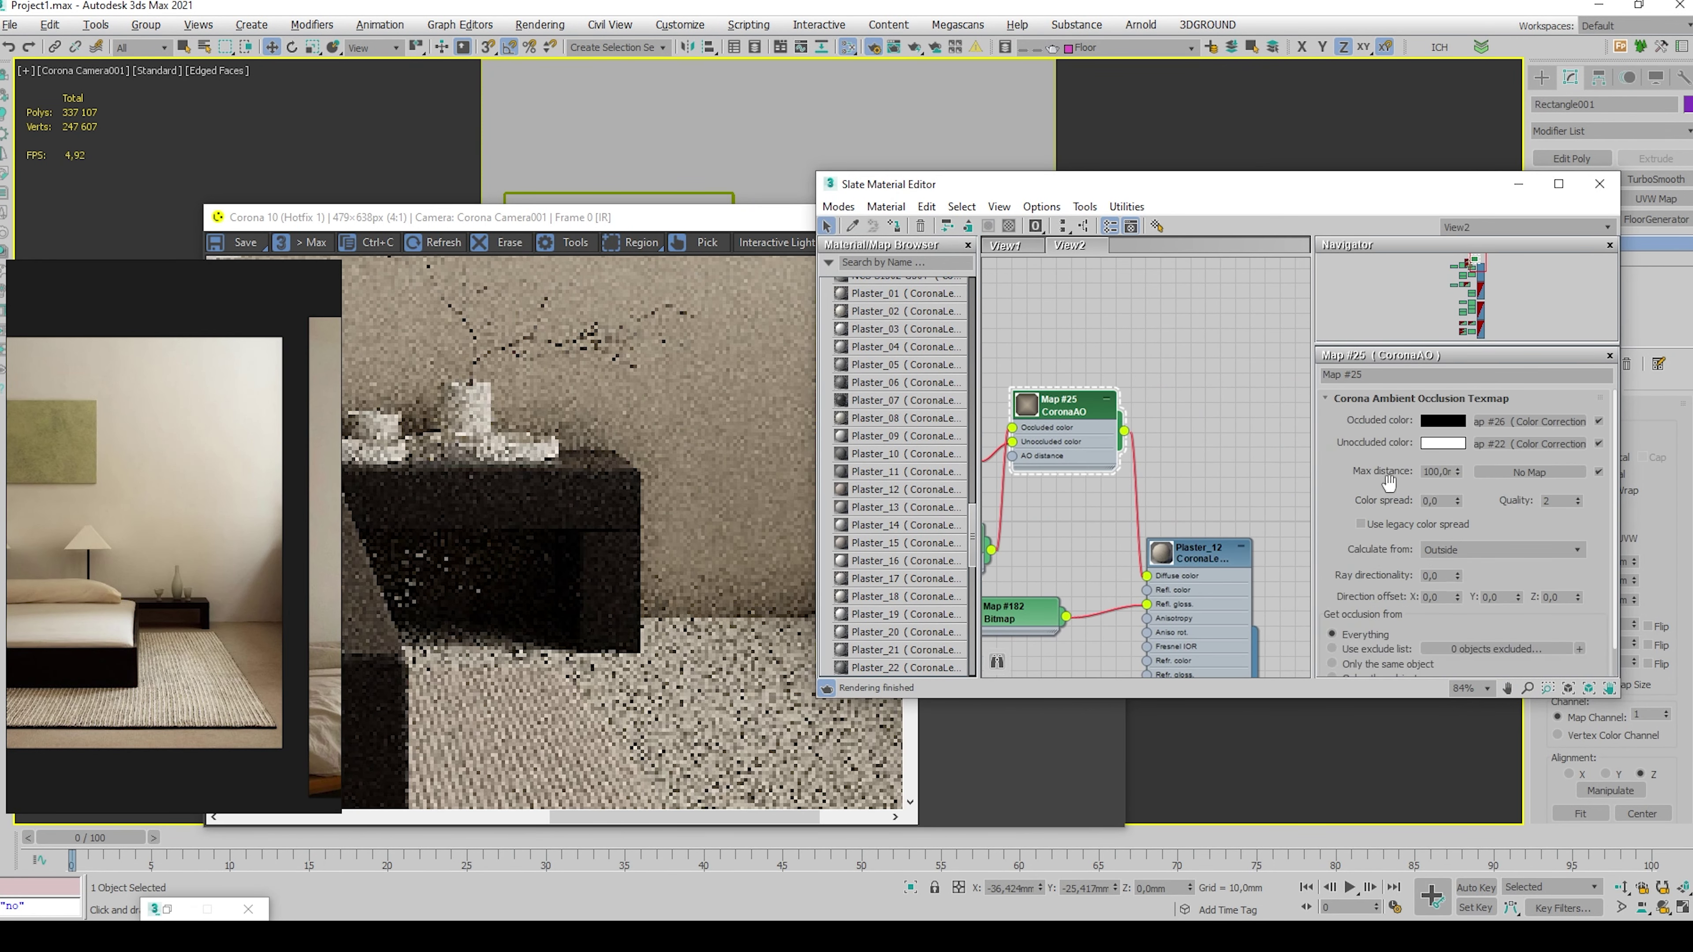
type("50")
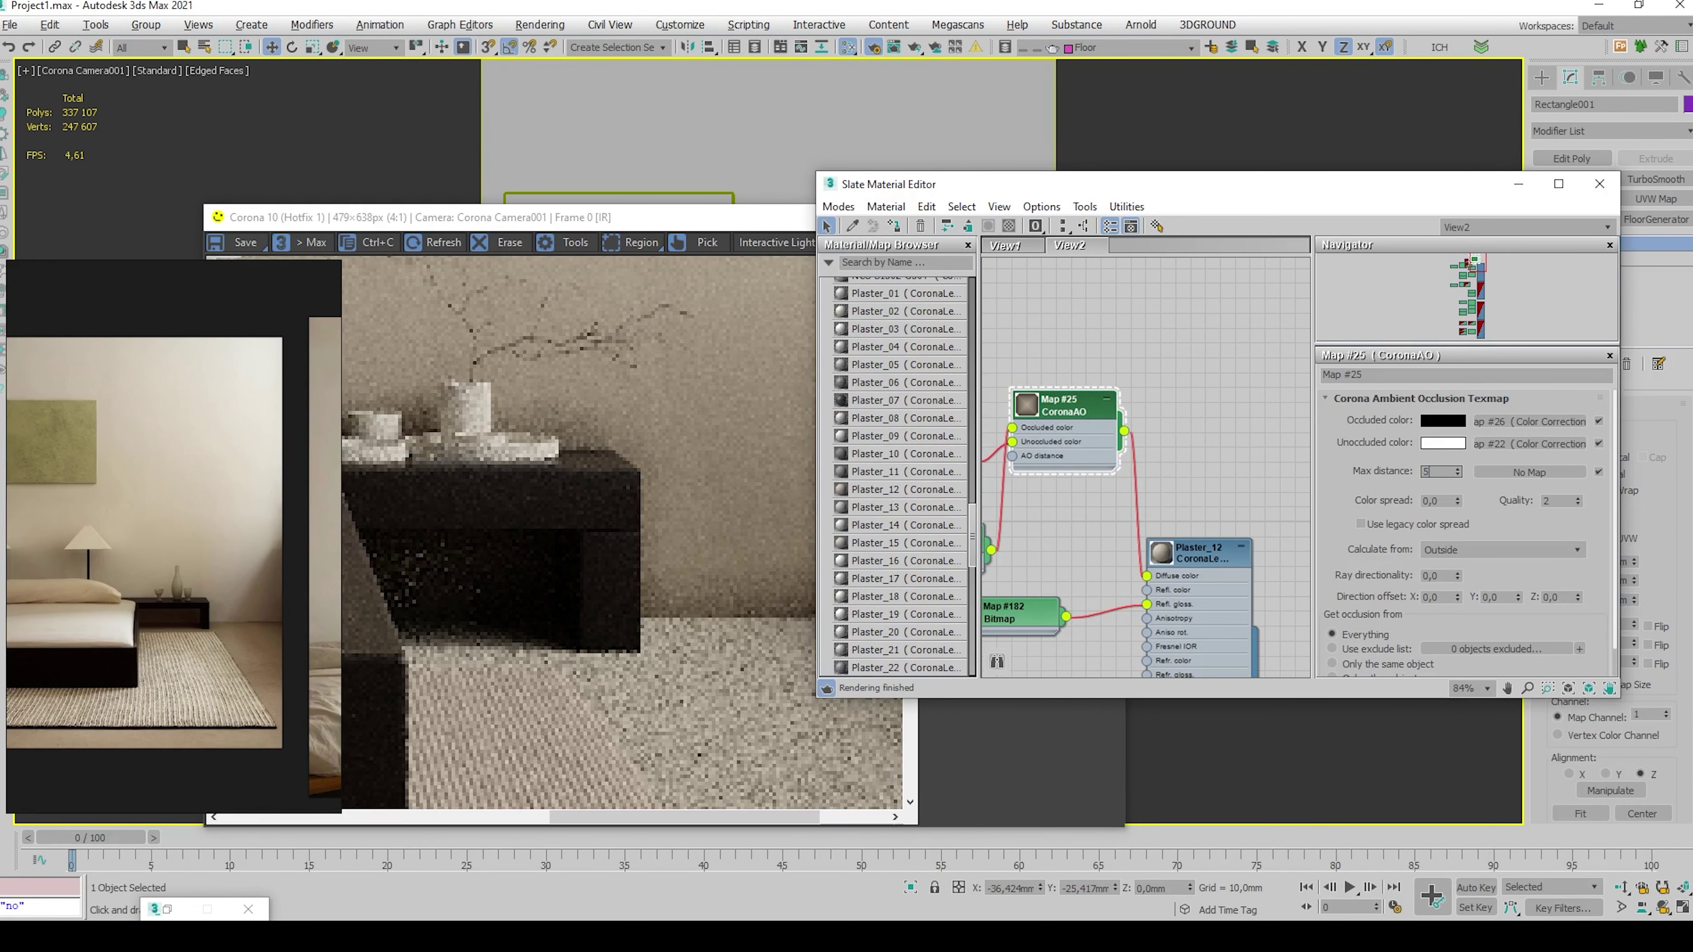
key("Return")
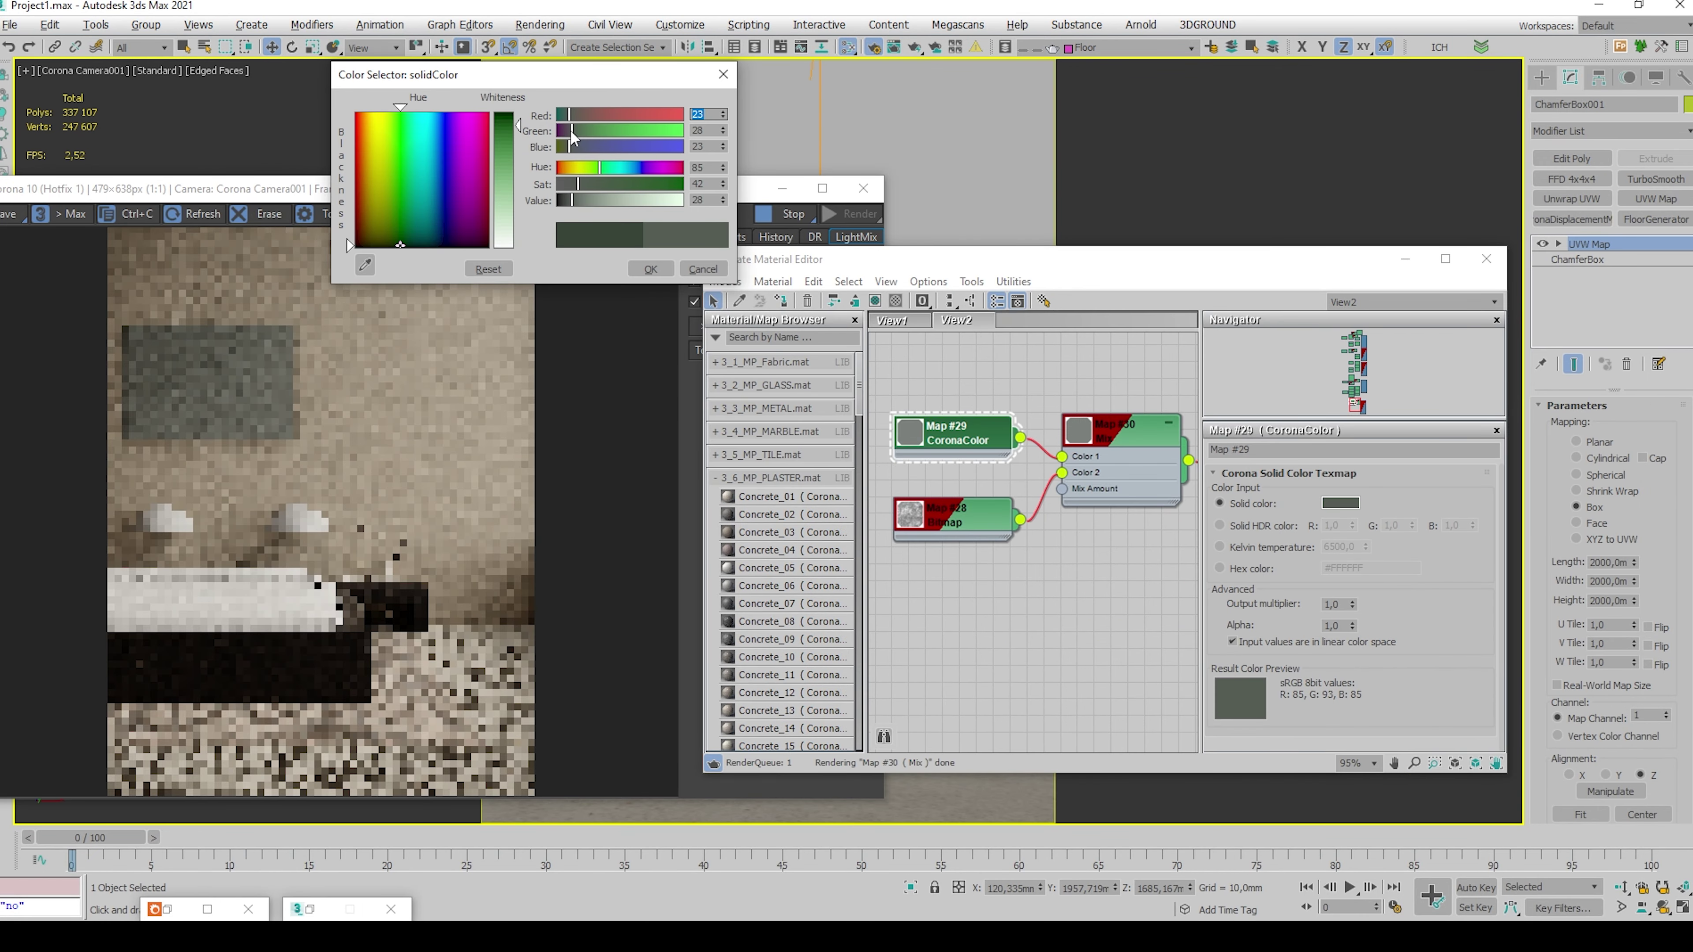
Recolor the wall art's CoronaColor map to brown, sRGB 143, 123, 110, and rearrange the windows to compare the render with the reference
left_click(592, 166)
left_click(651, 268)
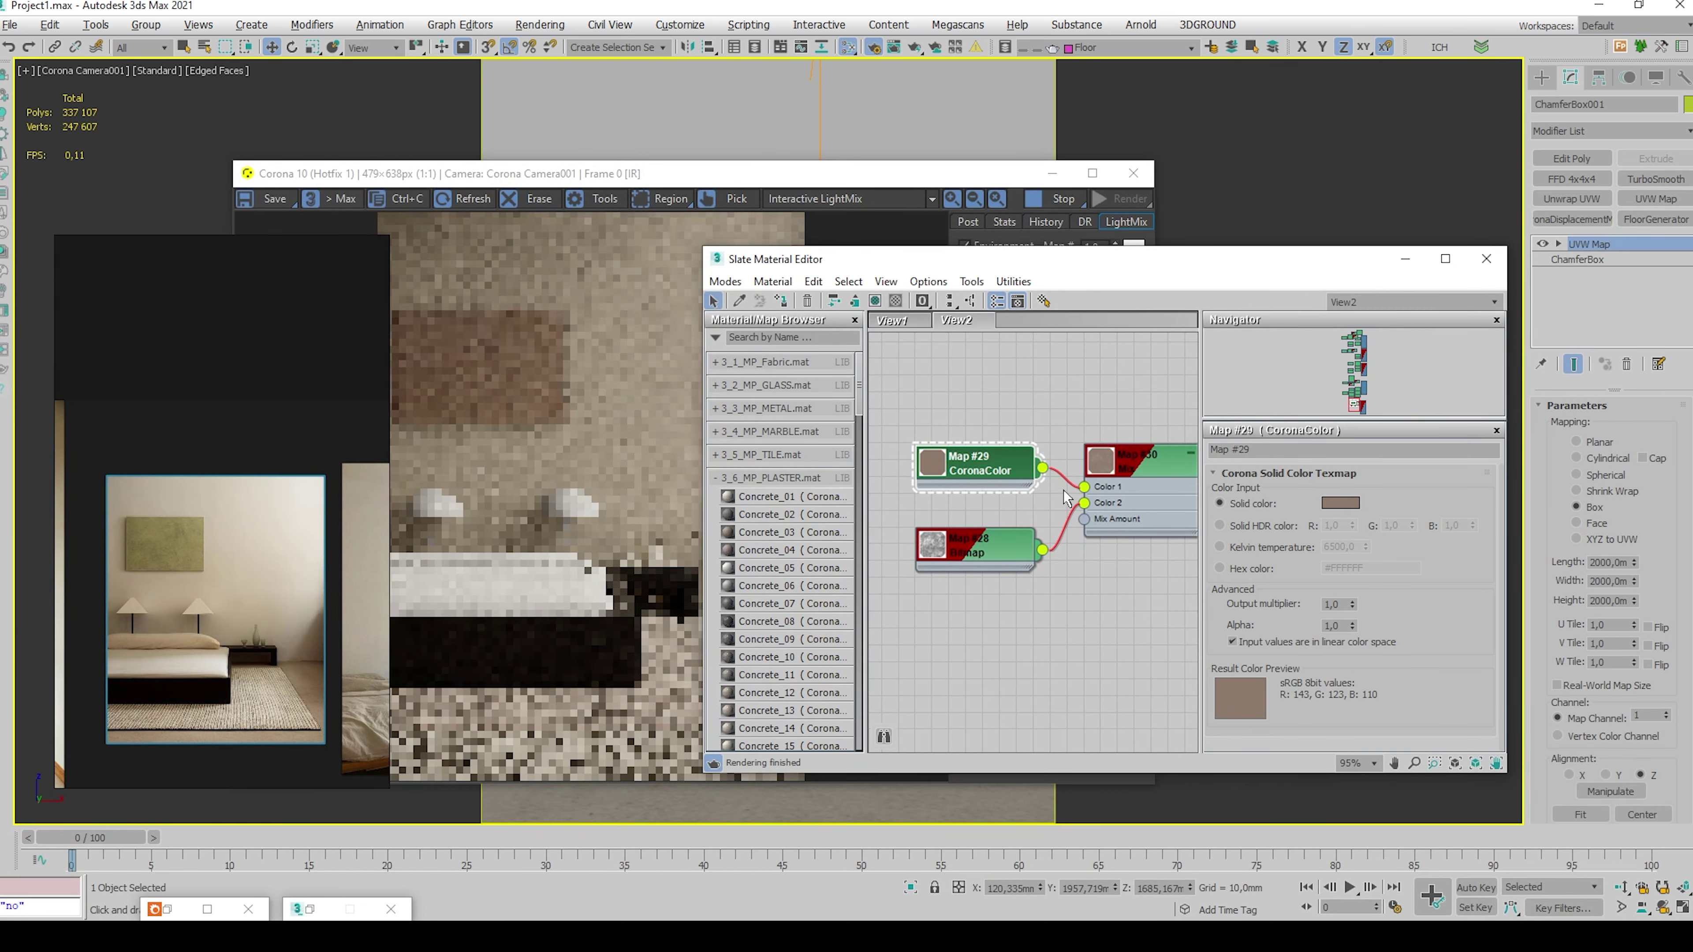
scroll(1085, 455, "down", 3)
middle_click_drag(1073, 450, 833, 318)
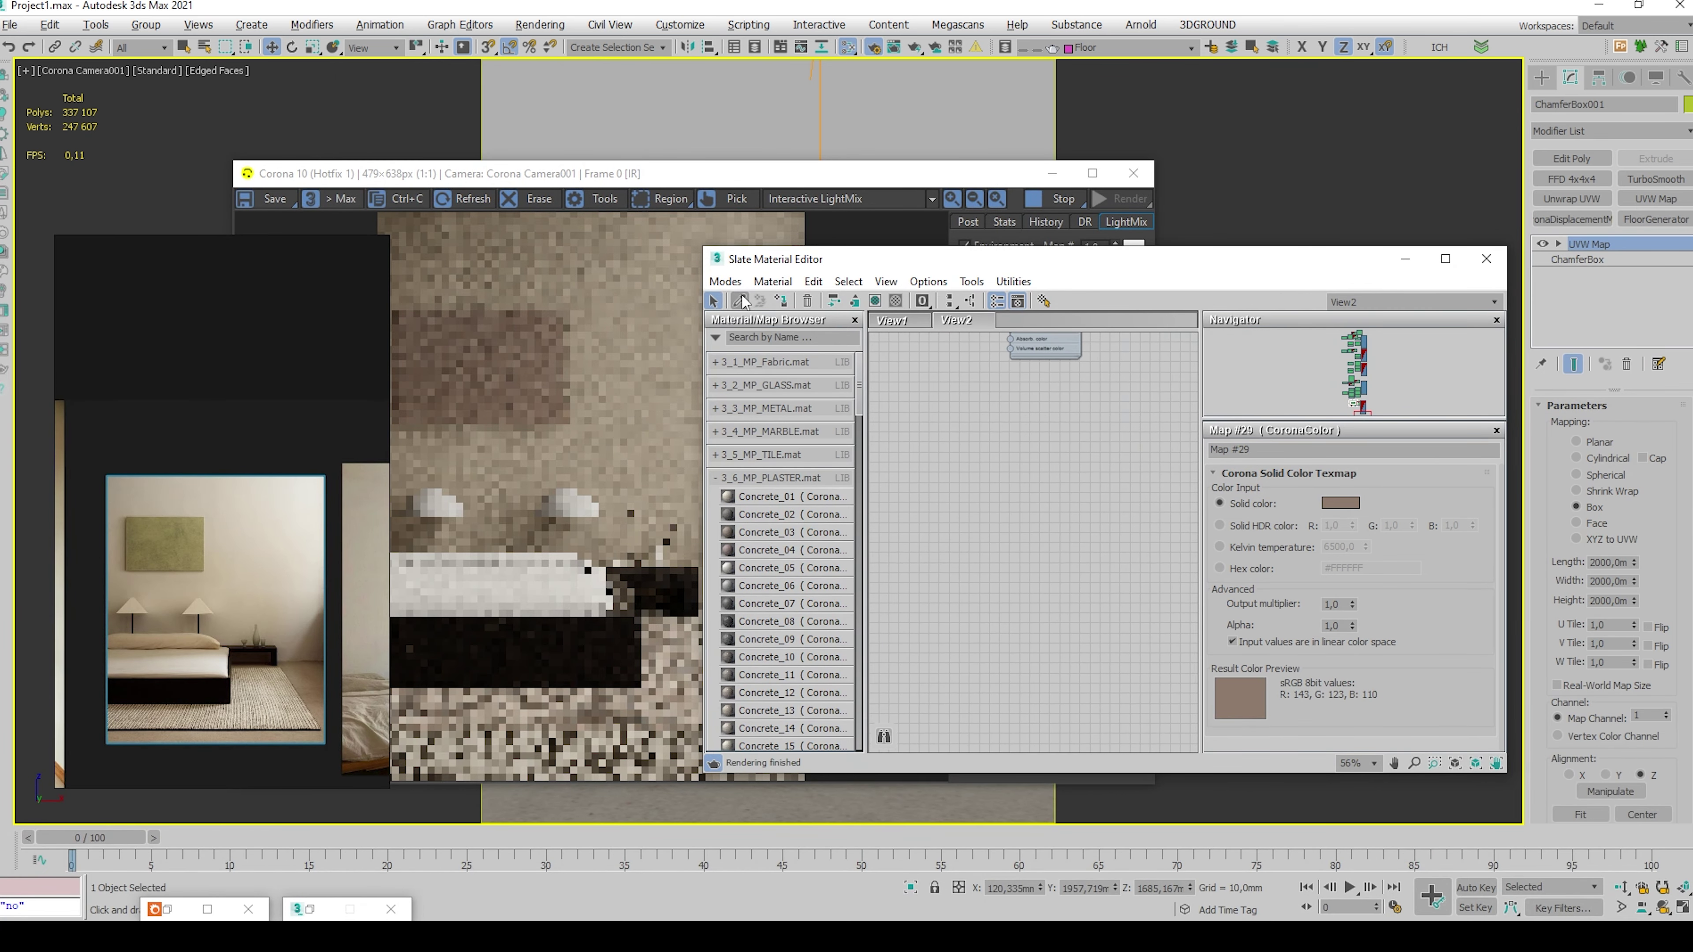
left_click(885, 181)
left_click_drag(886, 182, 788, 114)
left_click_drag(1135, 250, 1363, 200)
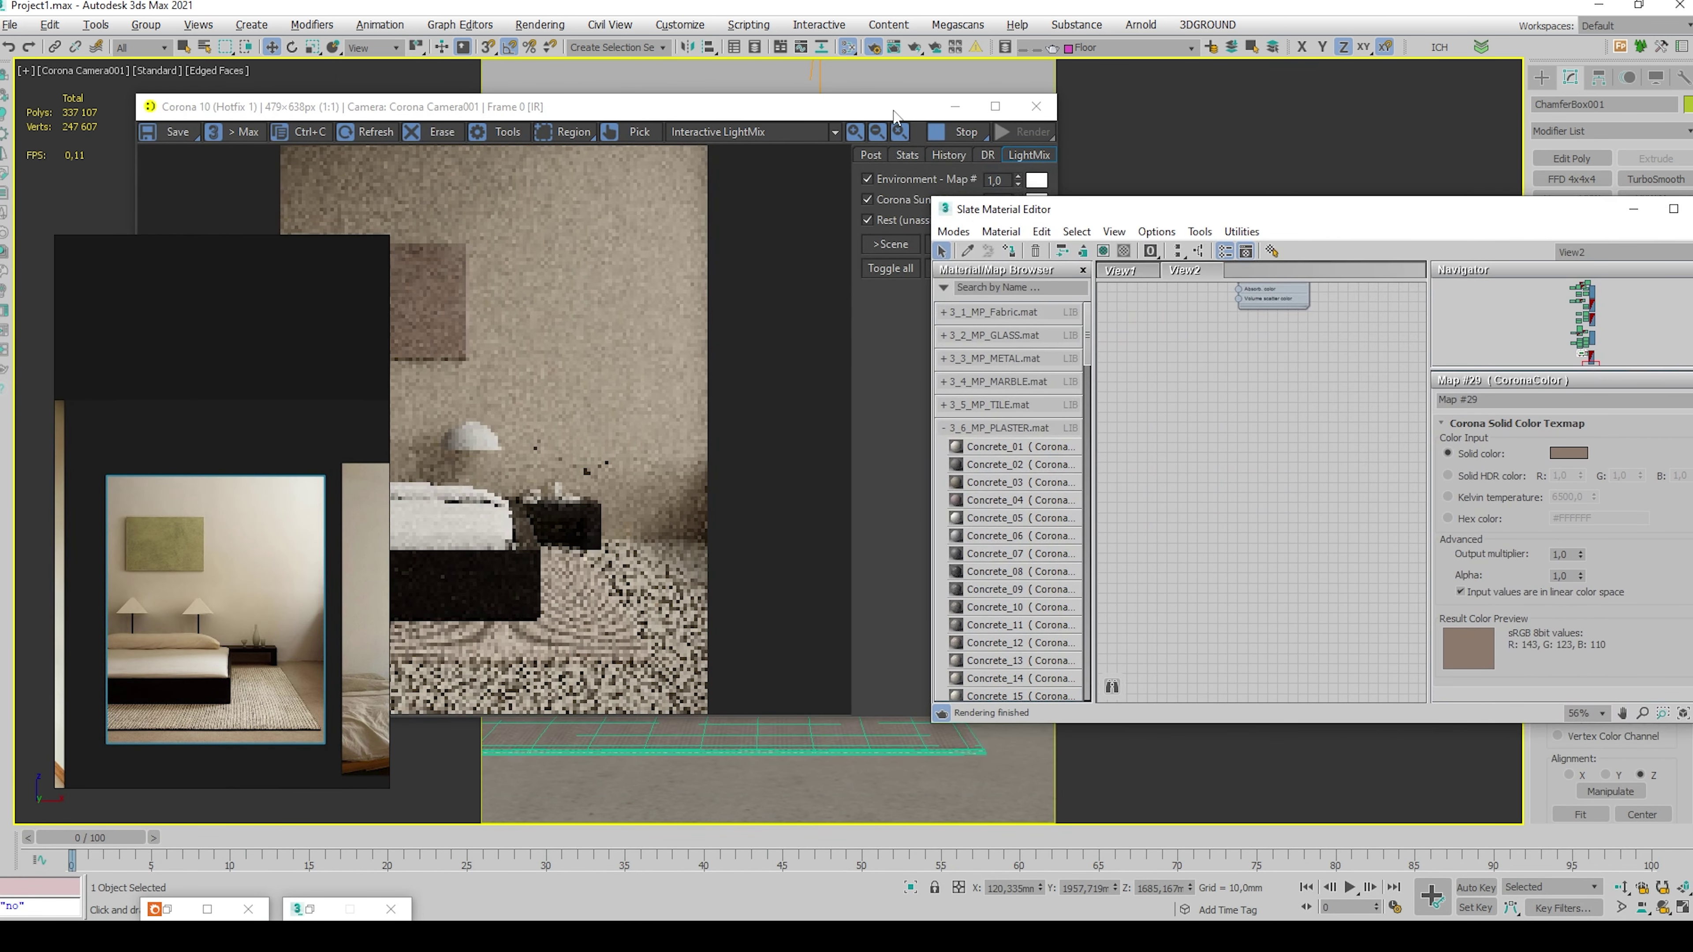
left_click_drag(894, 115, 661, 178)
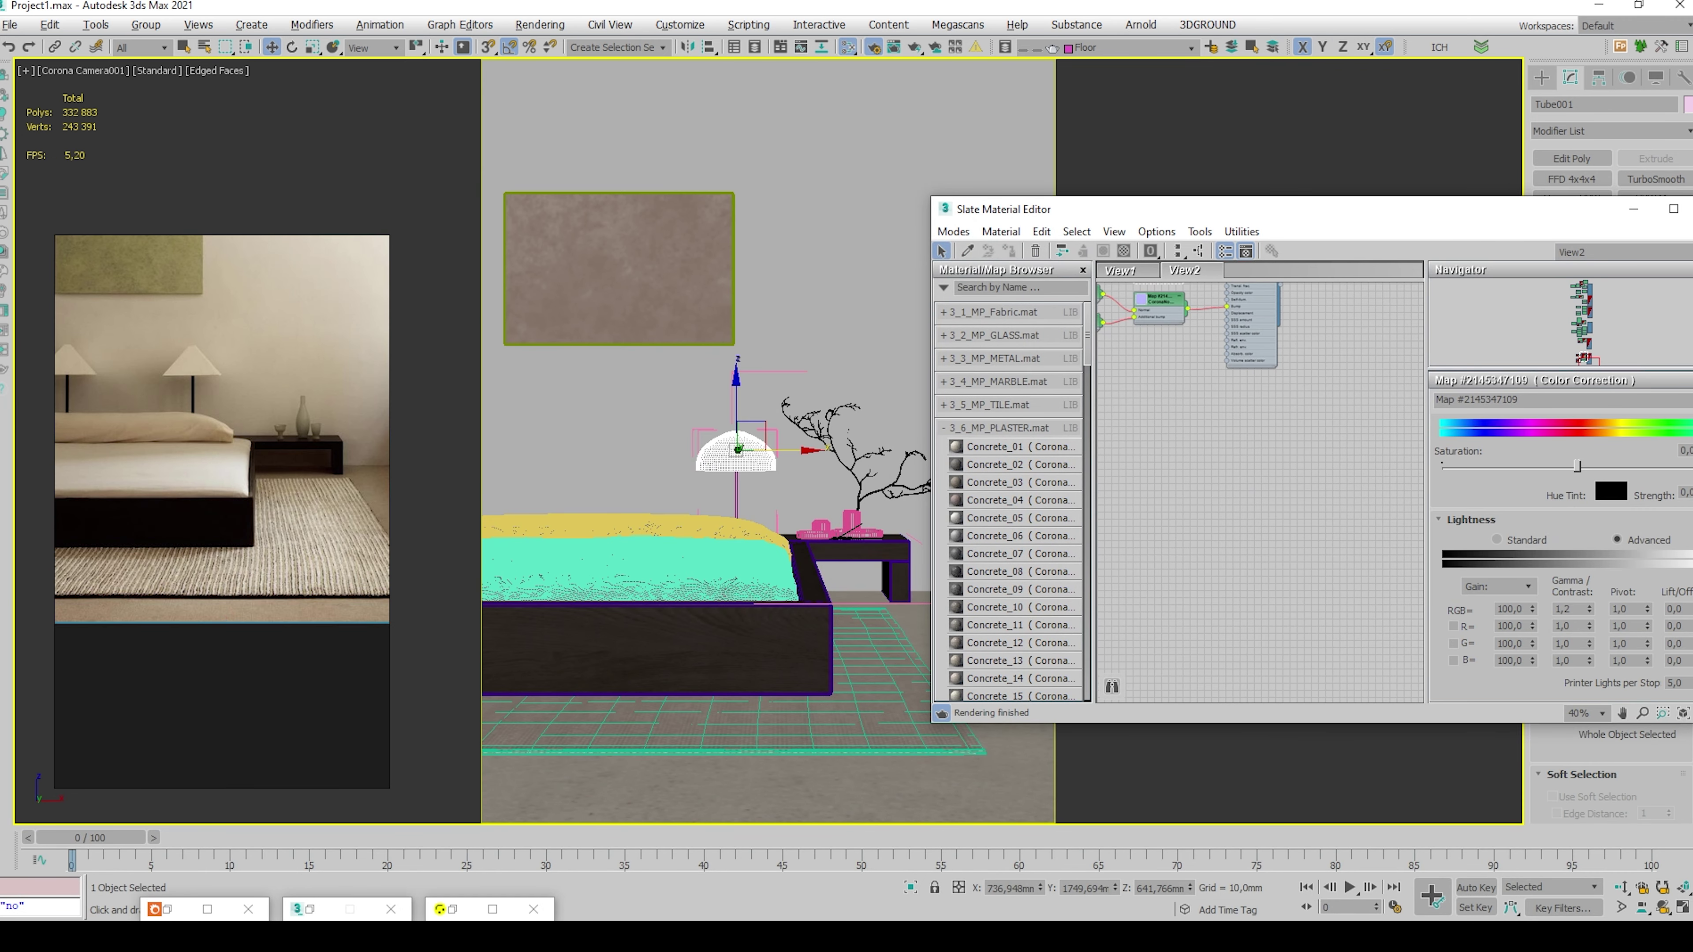
Assign Curtains_03 from the fabric library to the lampshade with a Color Correction map feeding its diffuse color
scroll(222, 411, "up", 3)
right_click(1238, 396)
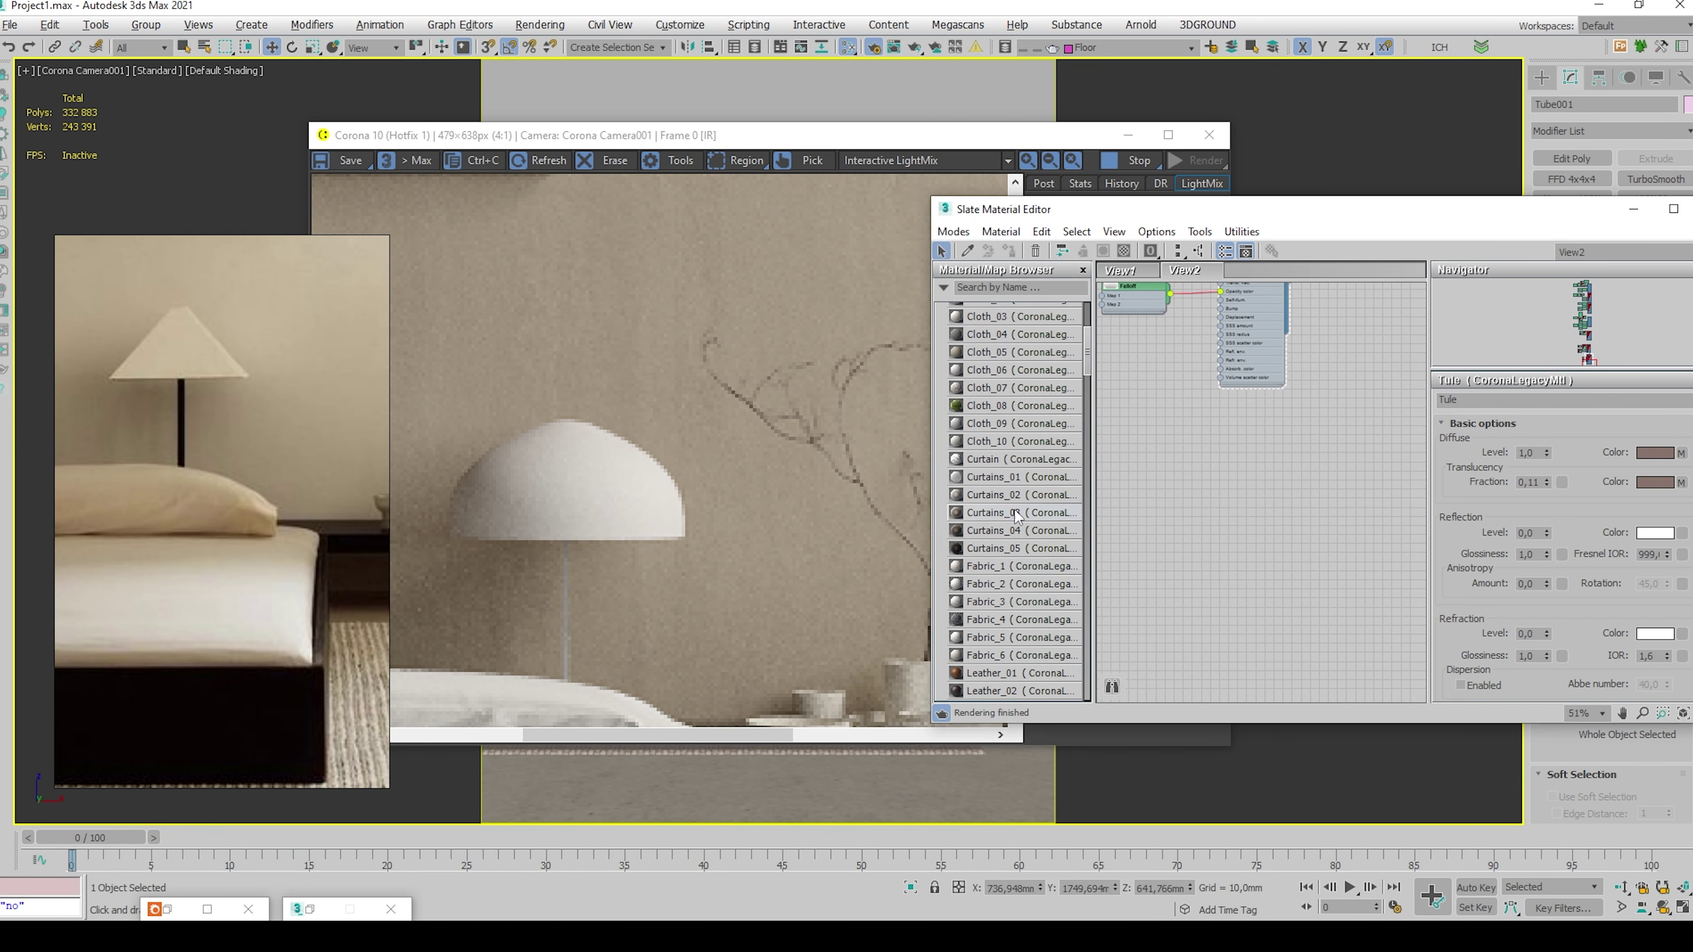
scroll(1017, 517, "down", 5)
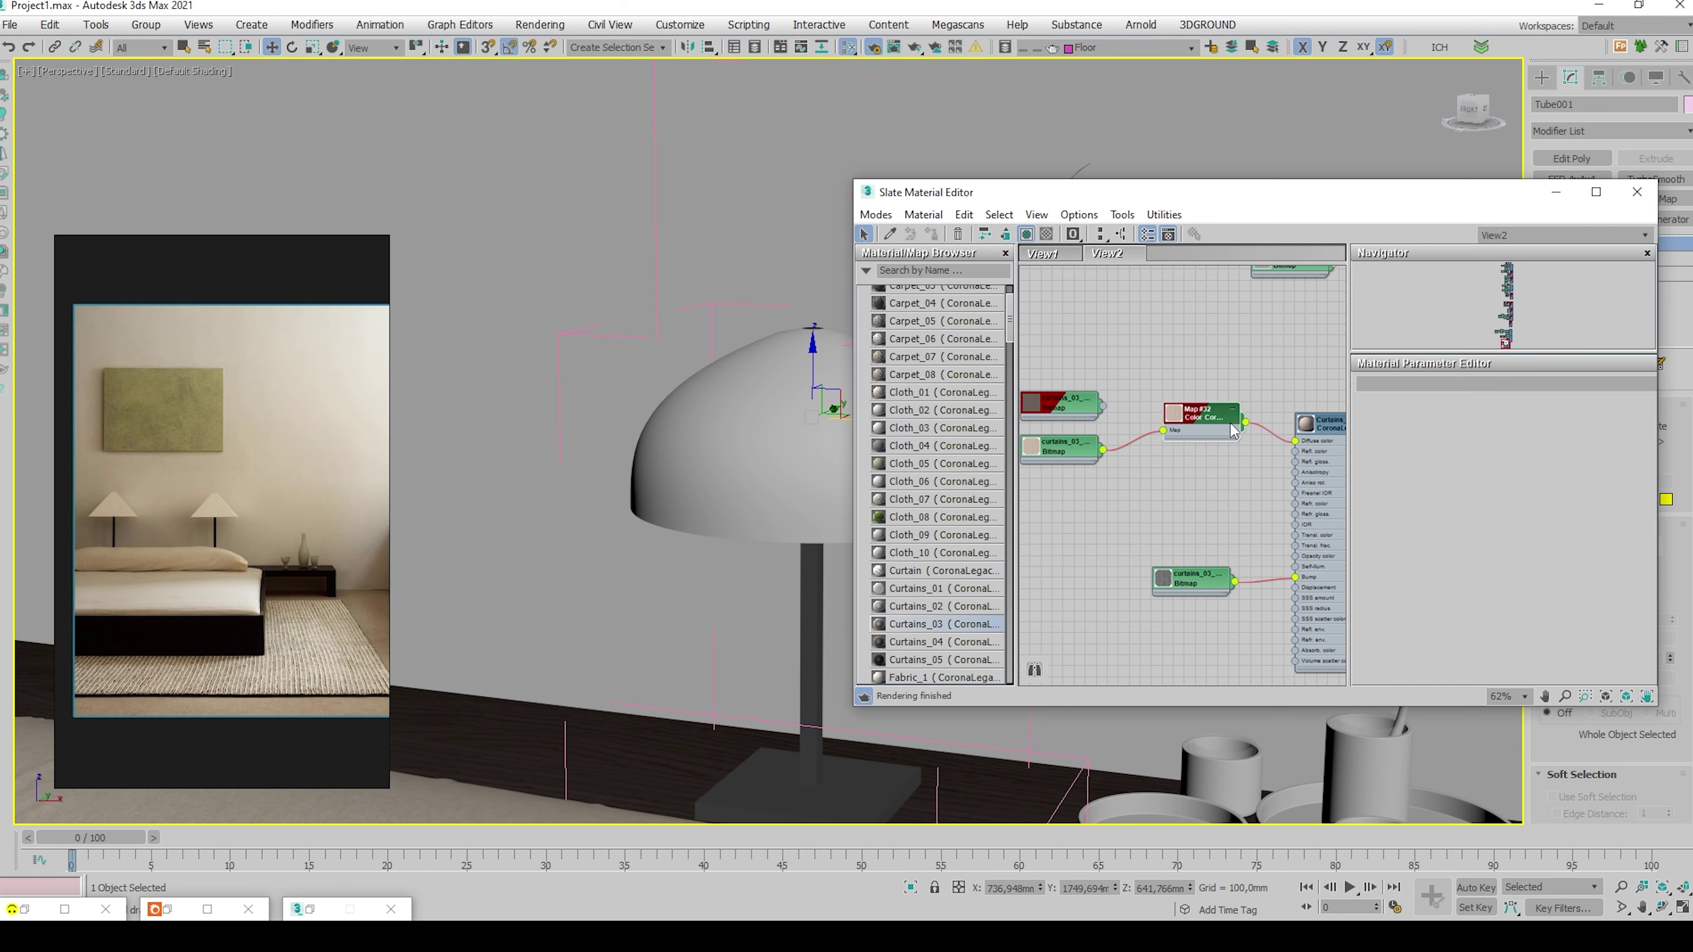
double_click(1217, 409)
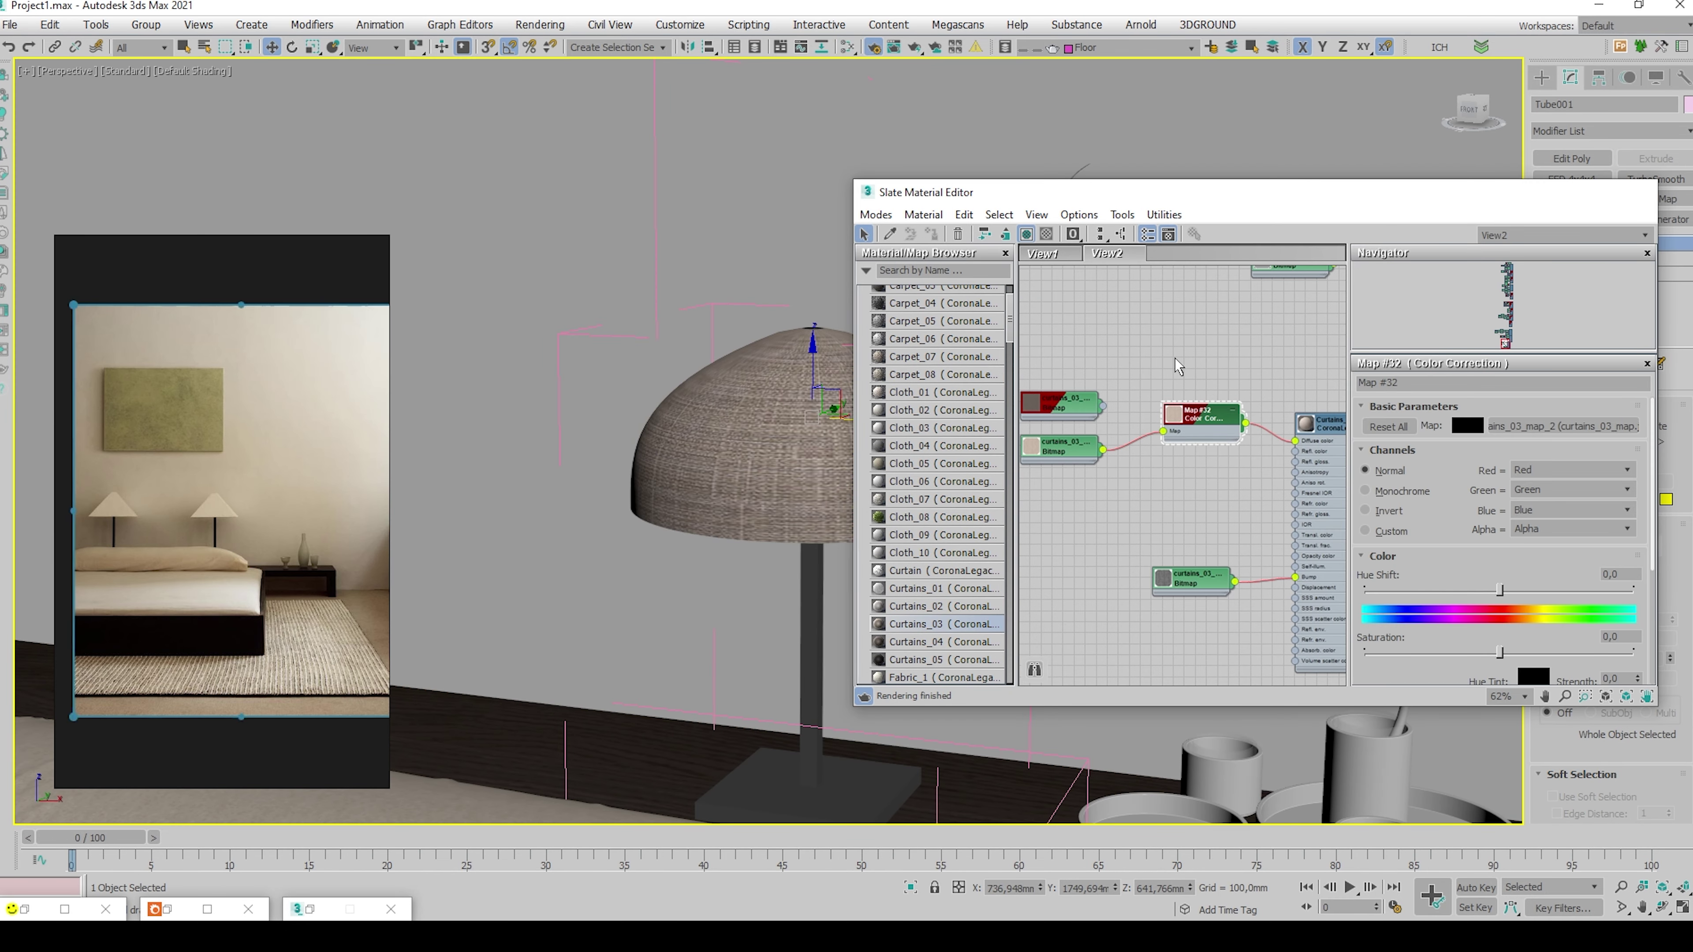
key("m")
Apply Unwrap UVW to the lampshade and ready its full UV layout for scaling in the UV editor
scroll(773, 446, "up", 5)
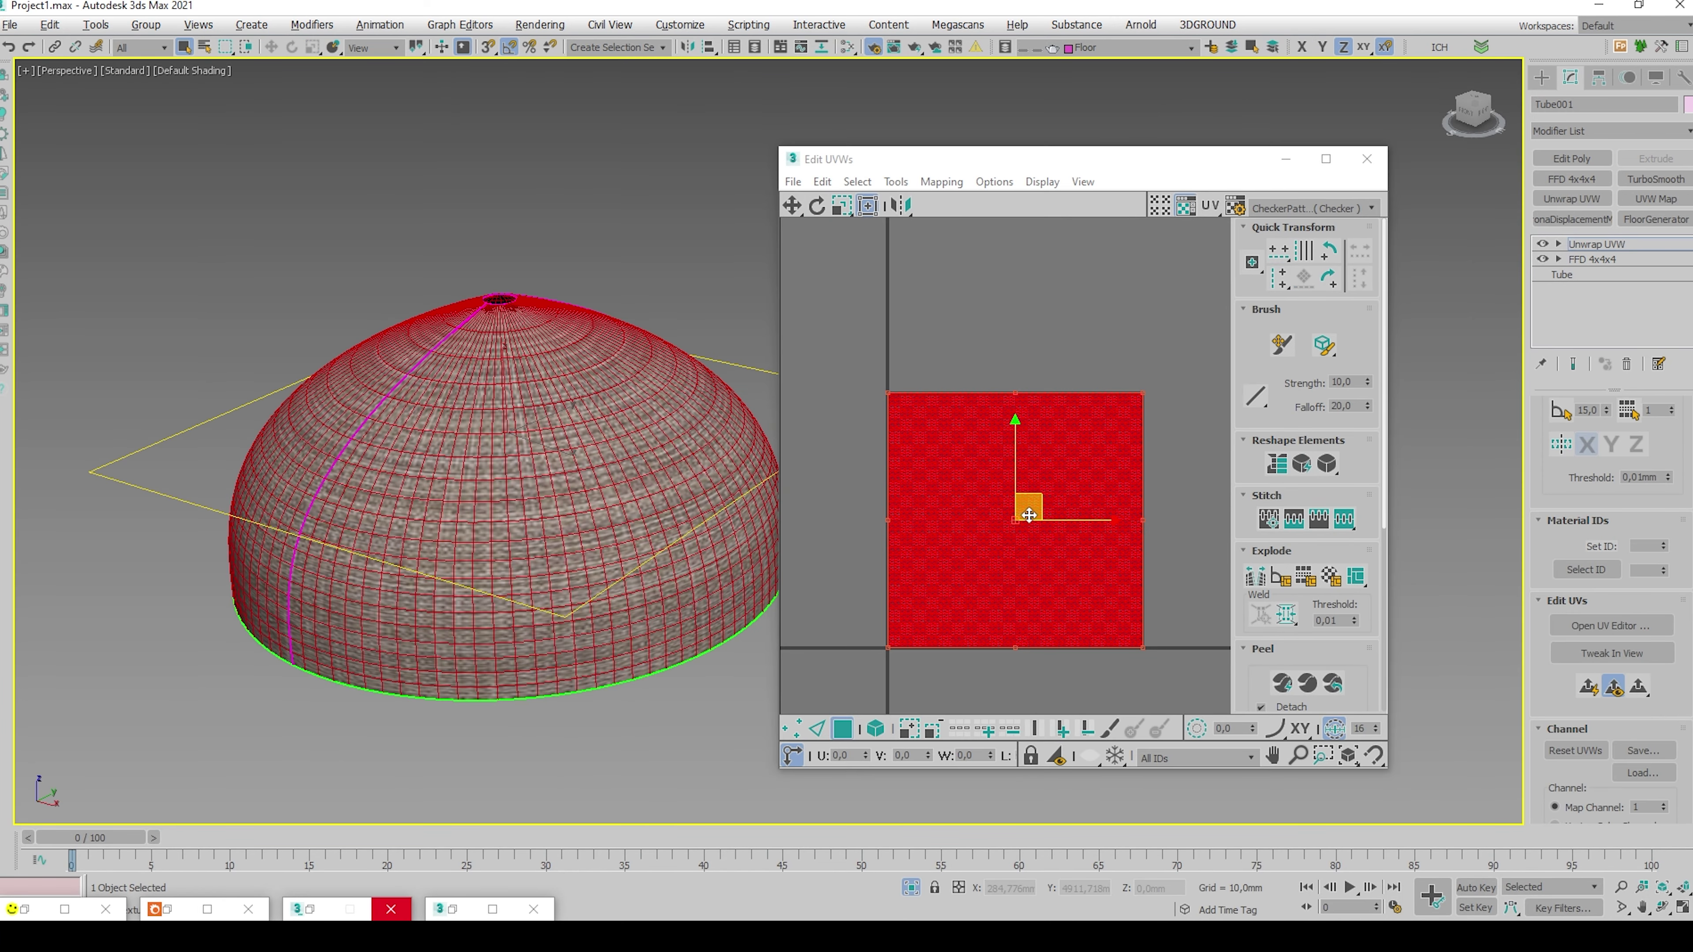
left_click_drag(1023, 501, 1024, 443)
key("ctrl+z")
key("r")
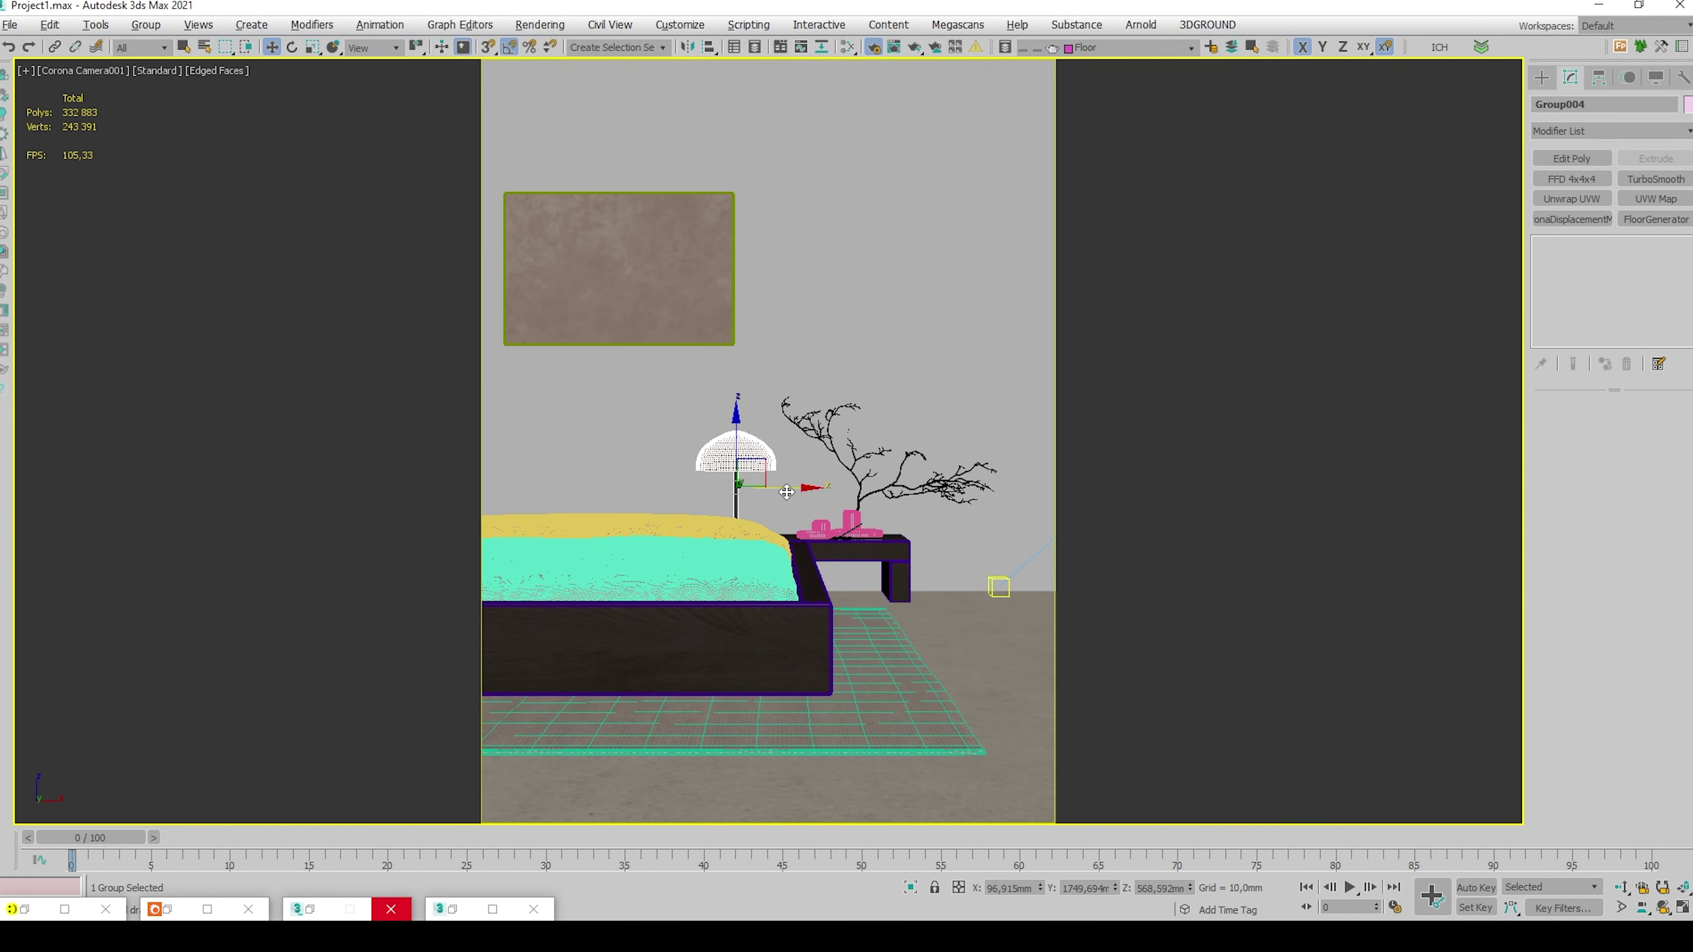
Copy the bedside lamp group along X to the opposite side of the bed
left_click_drag(787, 492, 555, 493, "shift")
left_click(860, 537)
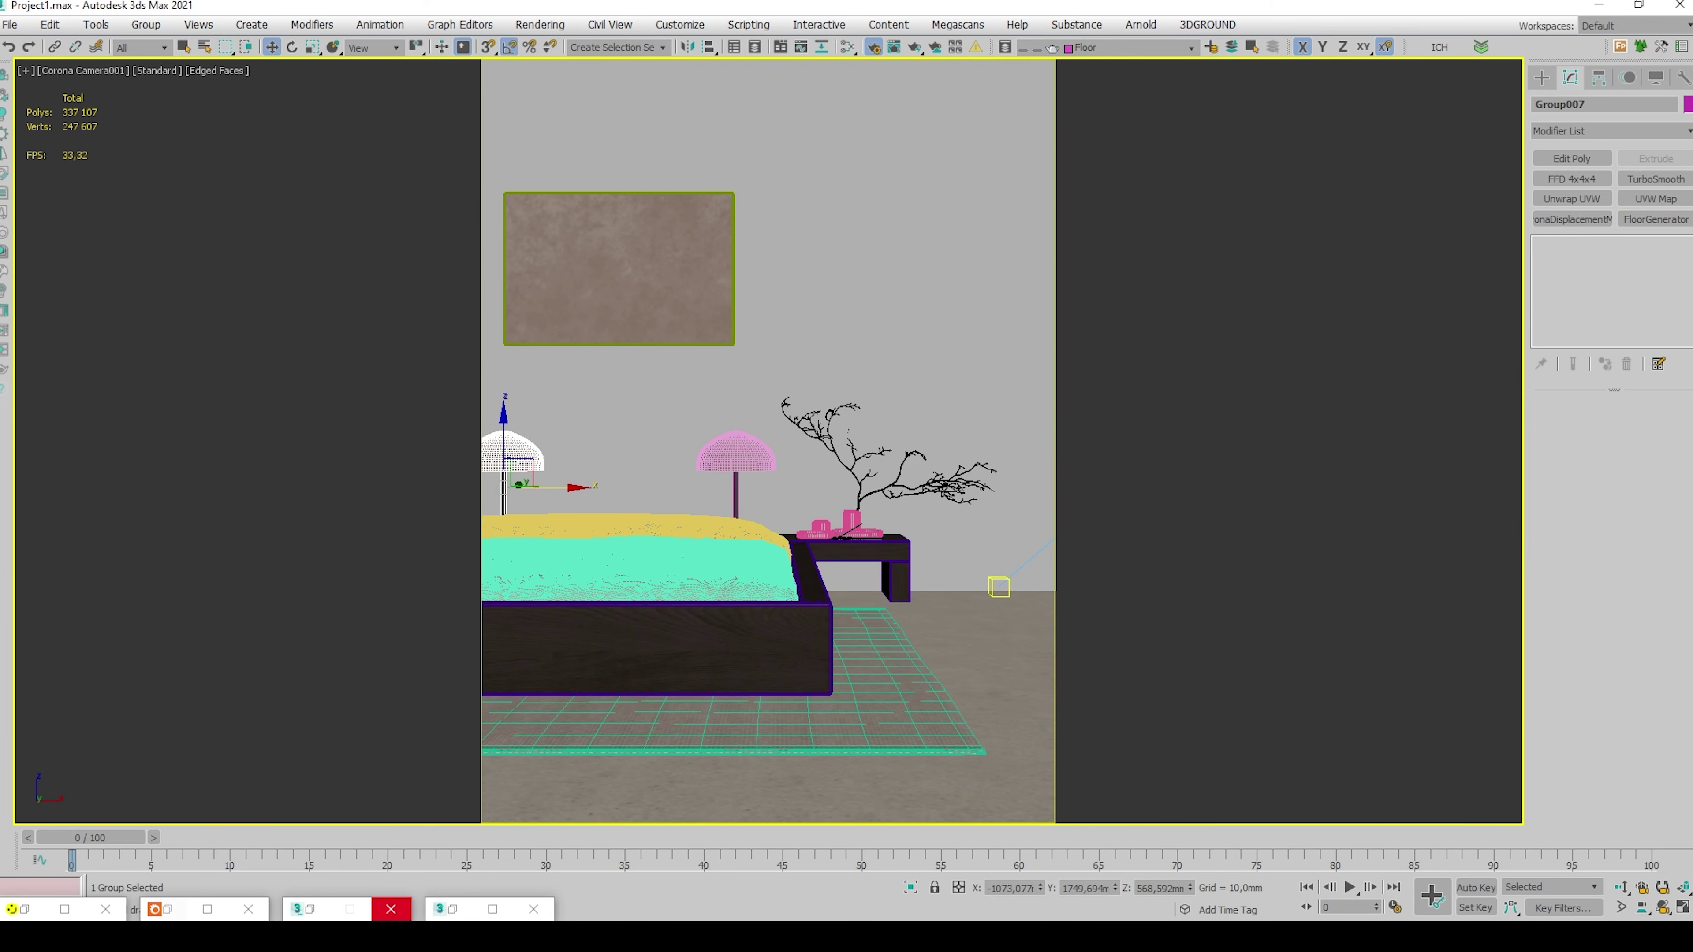
Inspect the two lamps, the bed and the console decor up close in the interactive render
left_click(25, 909)
scroll(1043, 622, "up", 4)
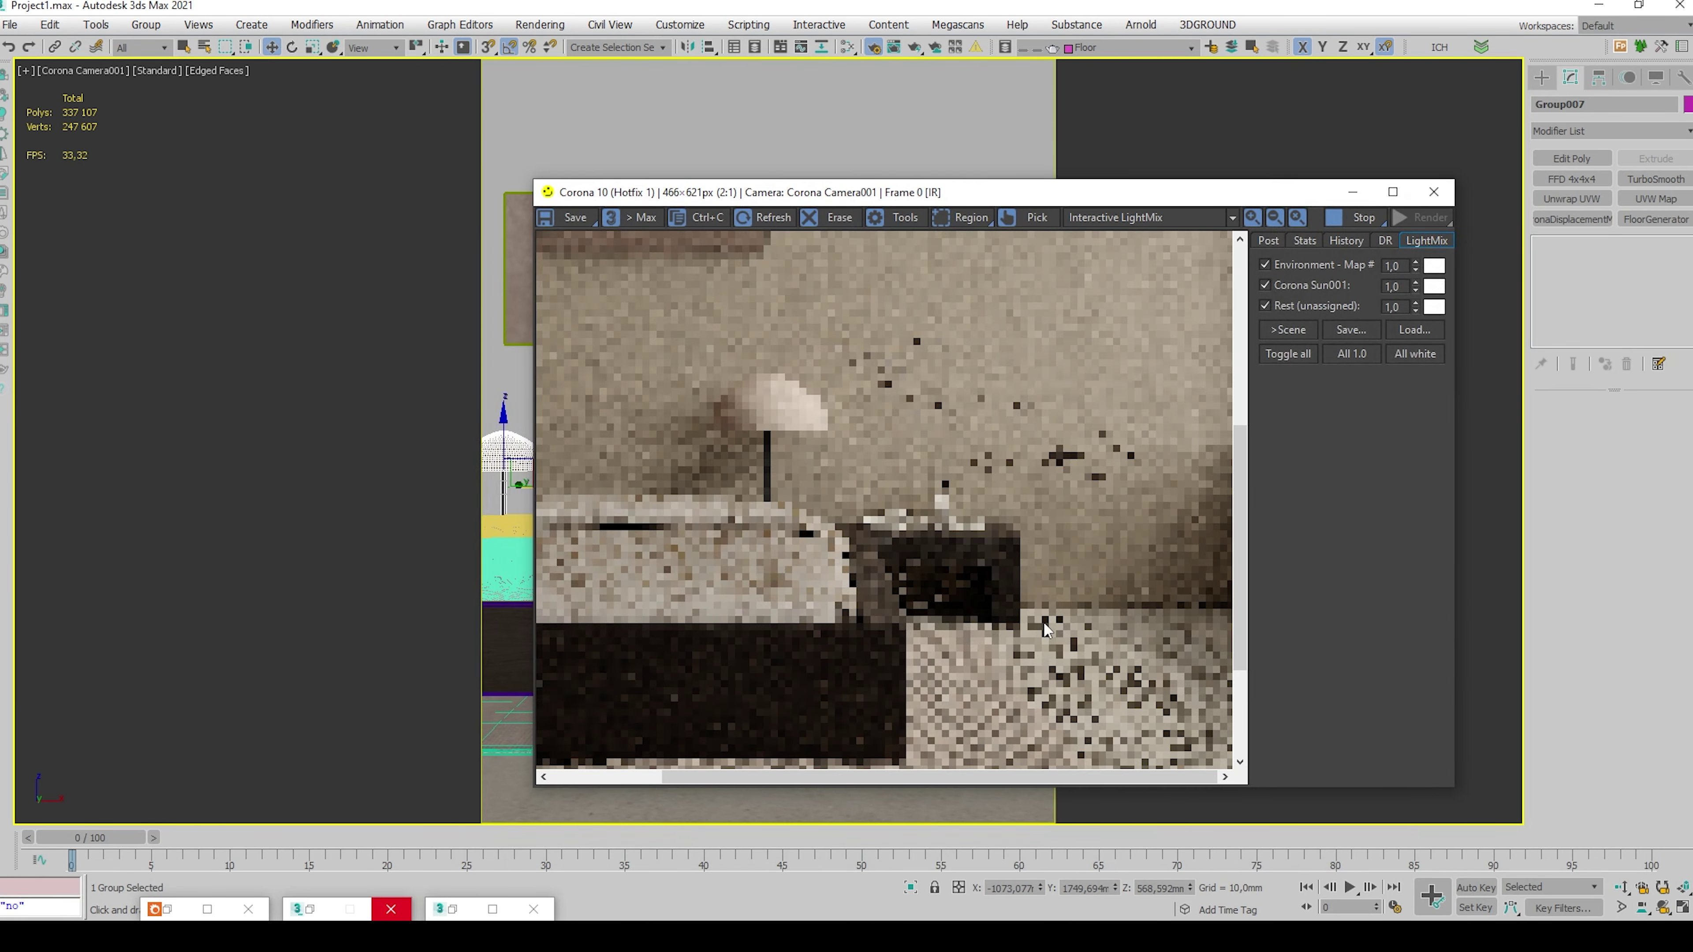
scroll(1025, 589, "down", 4)
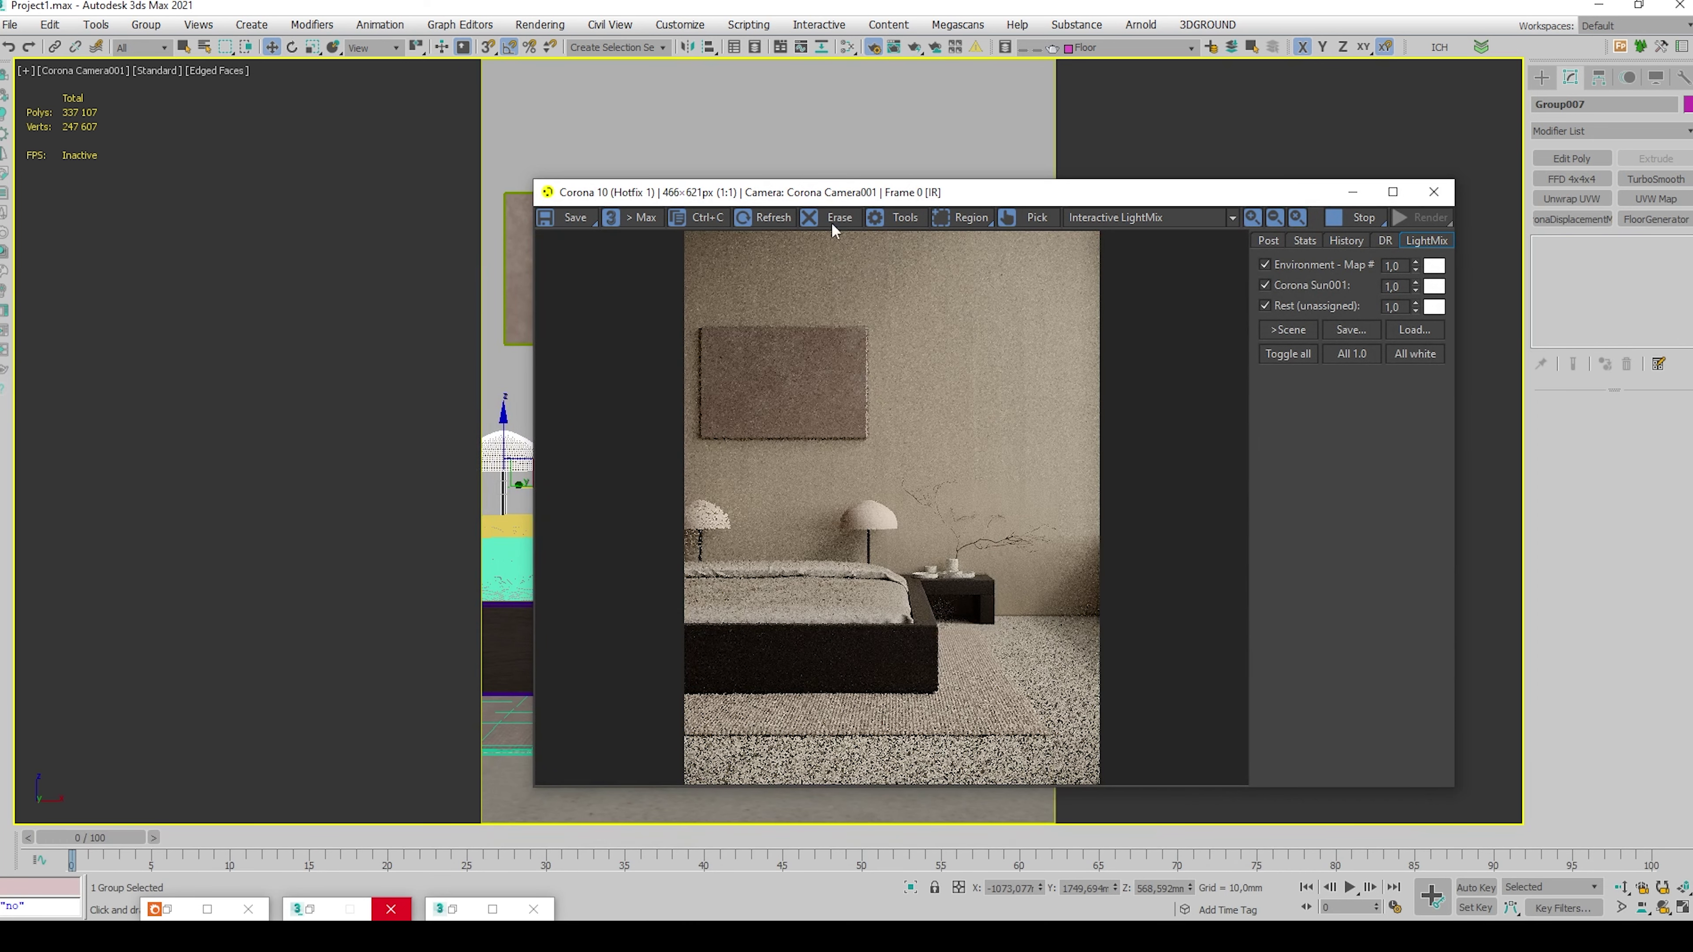
left_click_drag(815, 204, 786, 175)
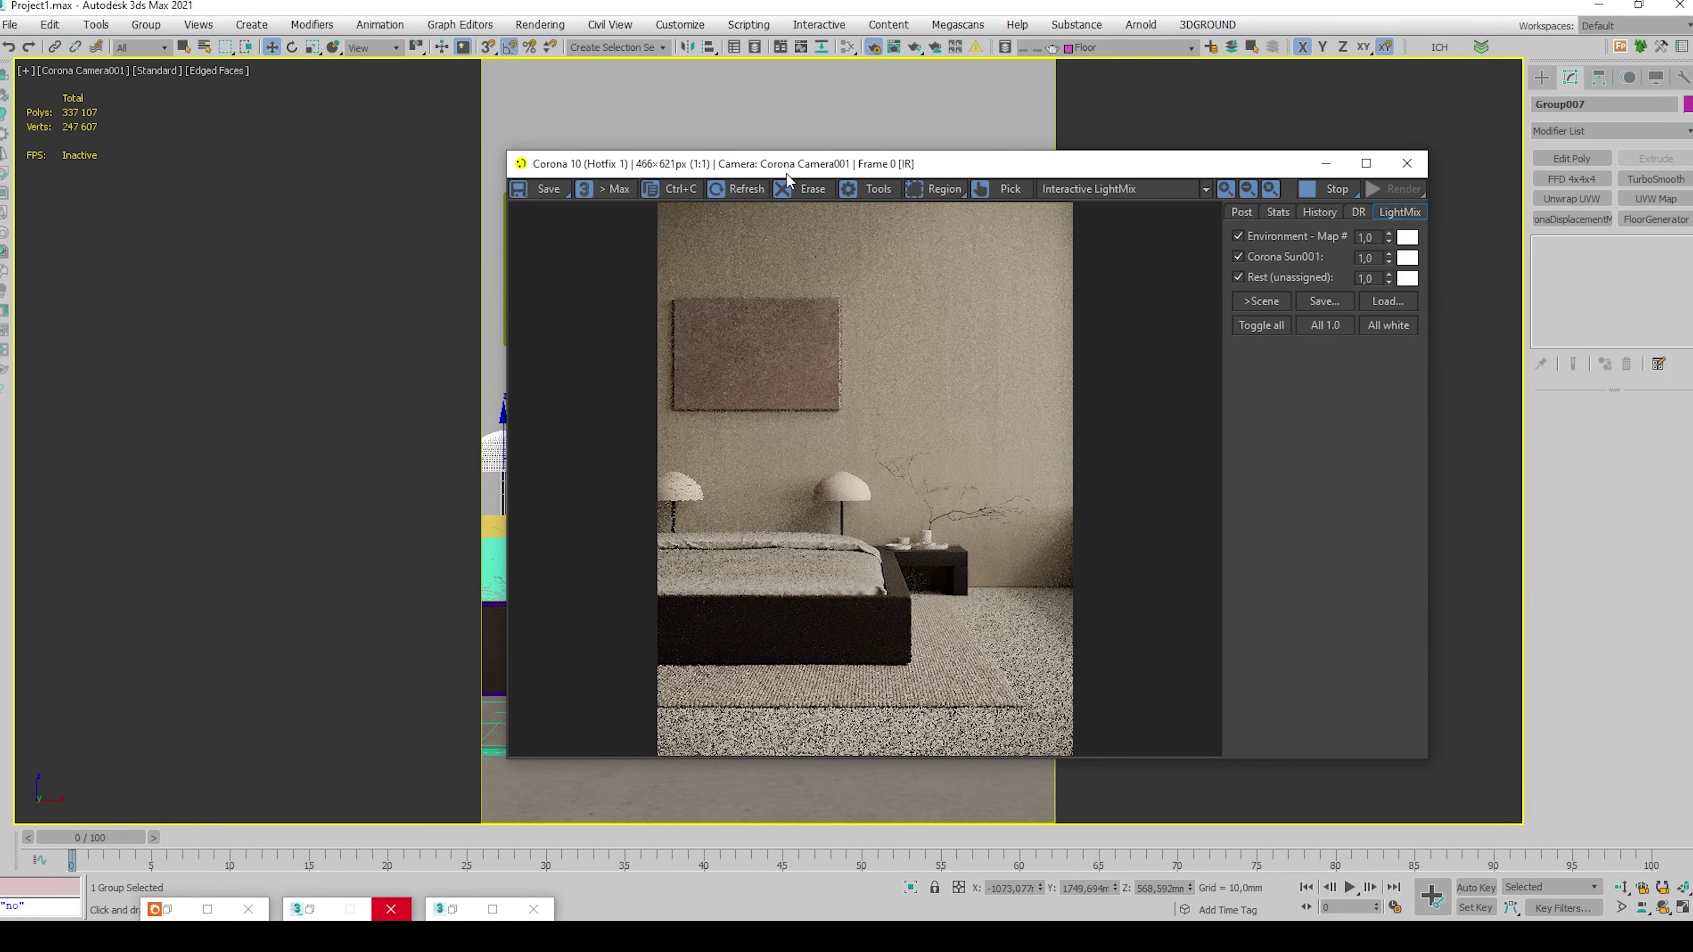
scroll(886, 575, "up", 2)
scroll(910, 573, "down", 2)
scroll(926, 540, "up", 3)
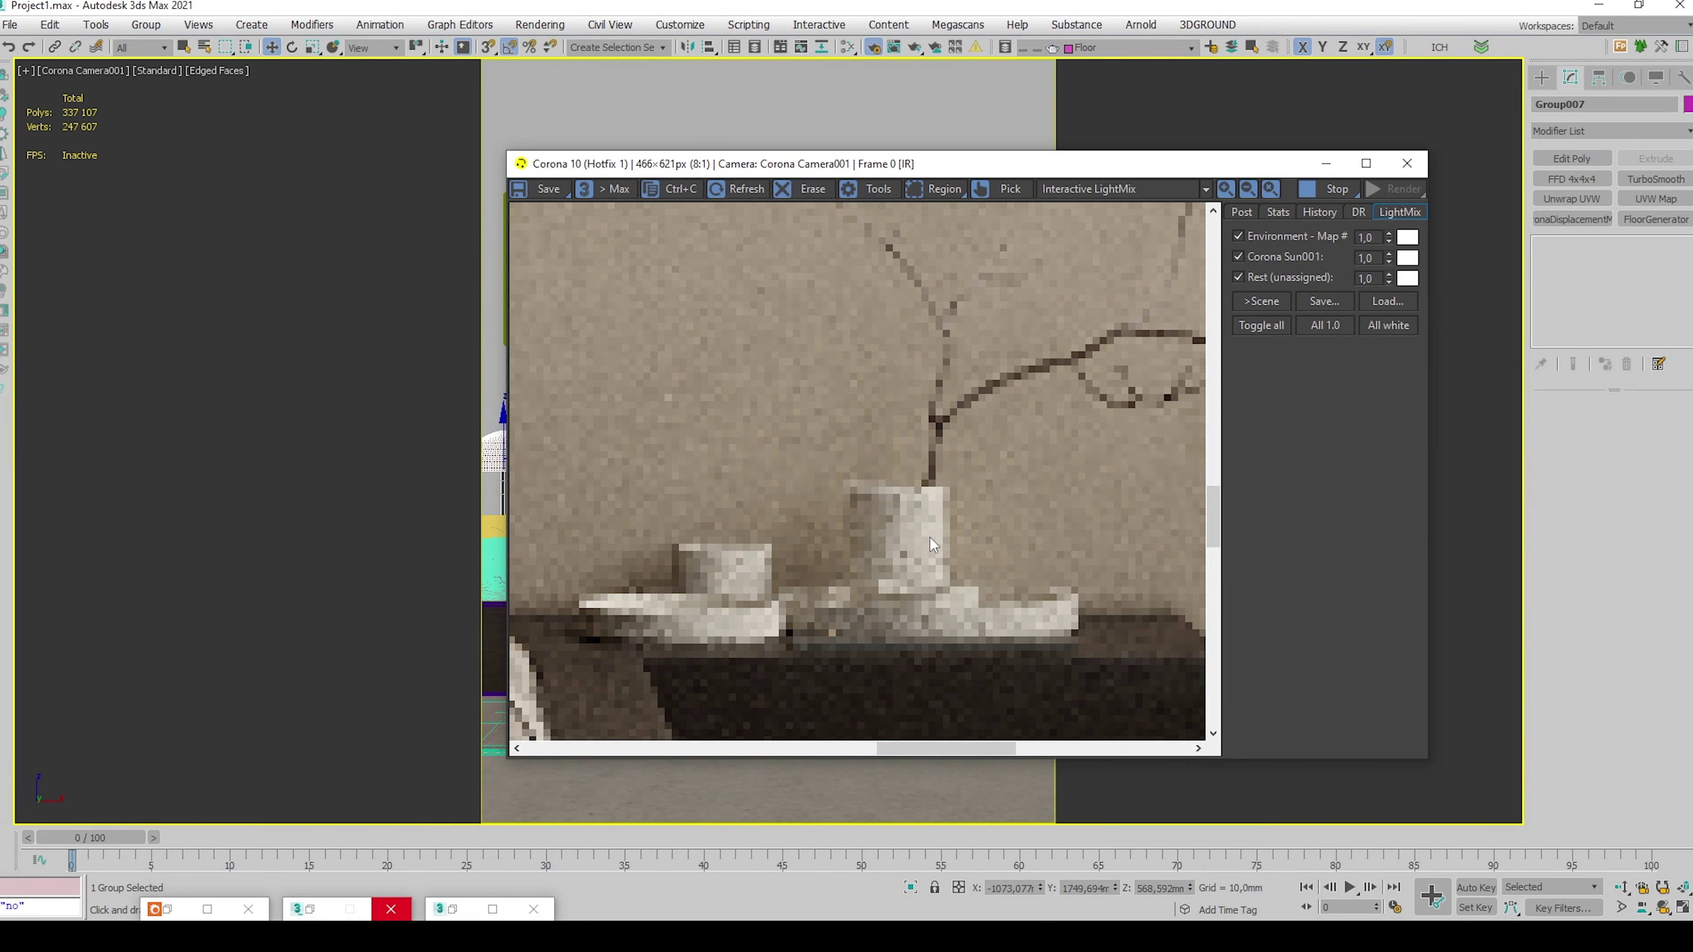
scroll(975, 645, "down", 3)
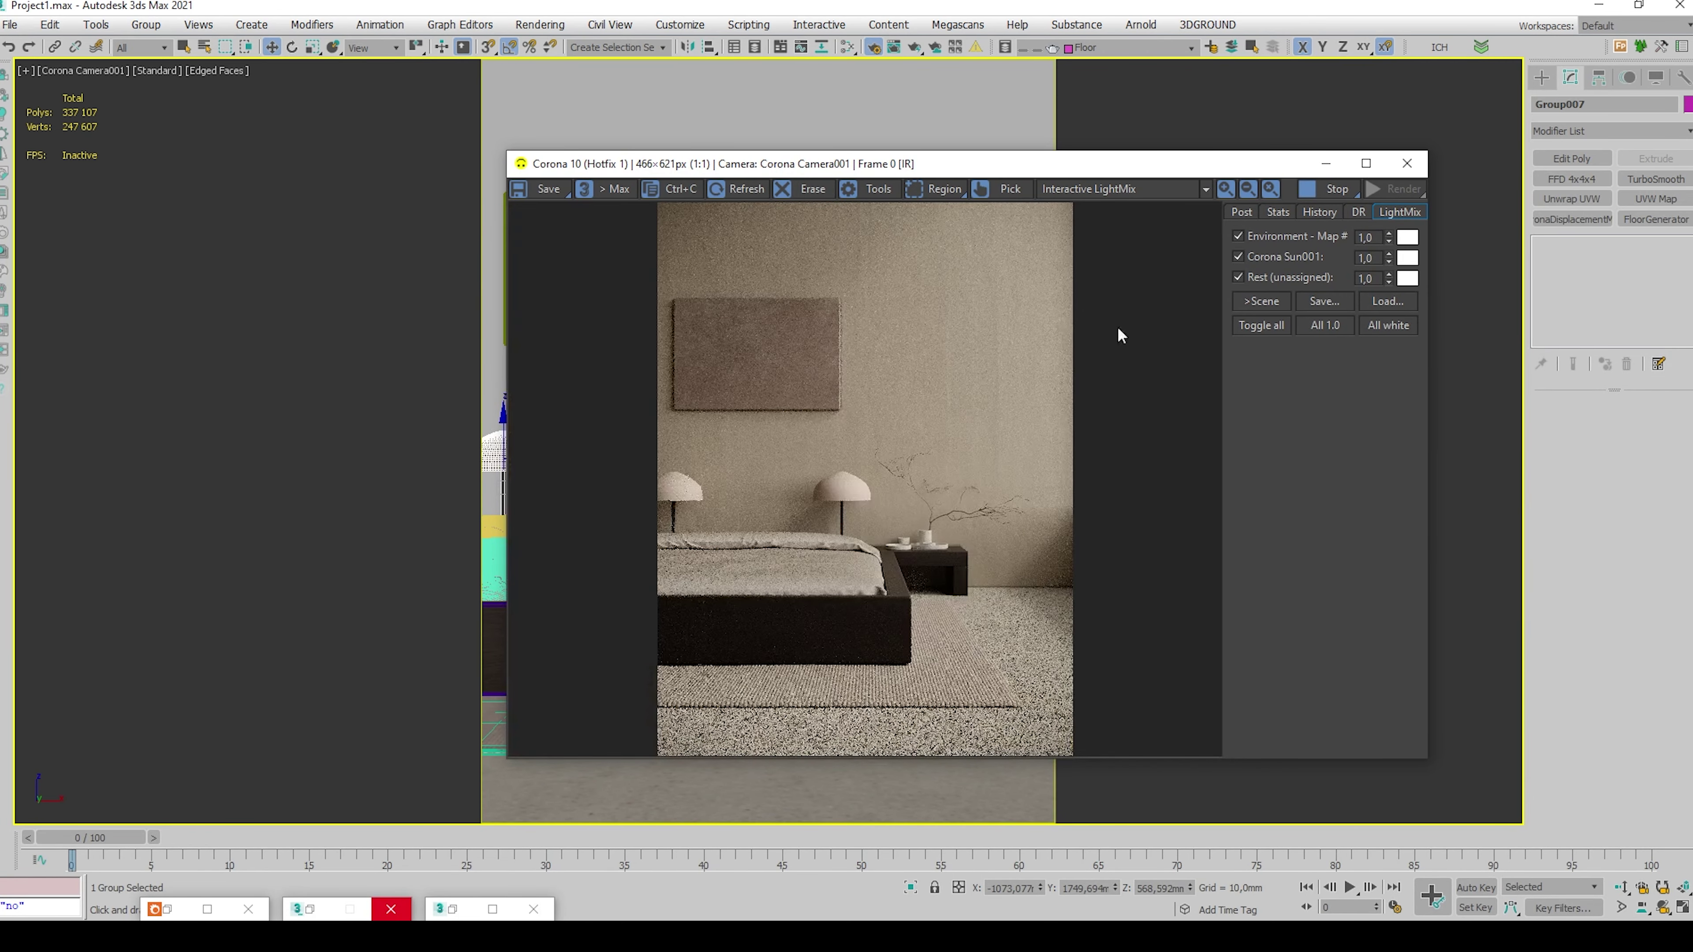
left_click(1326, 164)
Select the flat Japandi_D_S_Aroma piece on the console in the perspective view and move it about 22 mm along X
key("alt+w")
middle_click(628, 602)
key("alt+w")
key("z")
middle_click_drag(851, 552, 824, 603, "alt")
scroll(824, 604, "down", 8)
scroll(1265, 676, "up", 1)
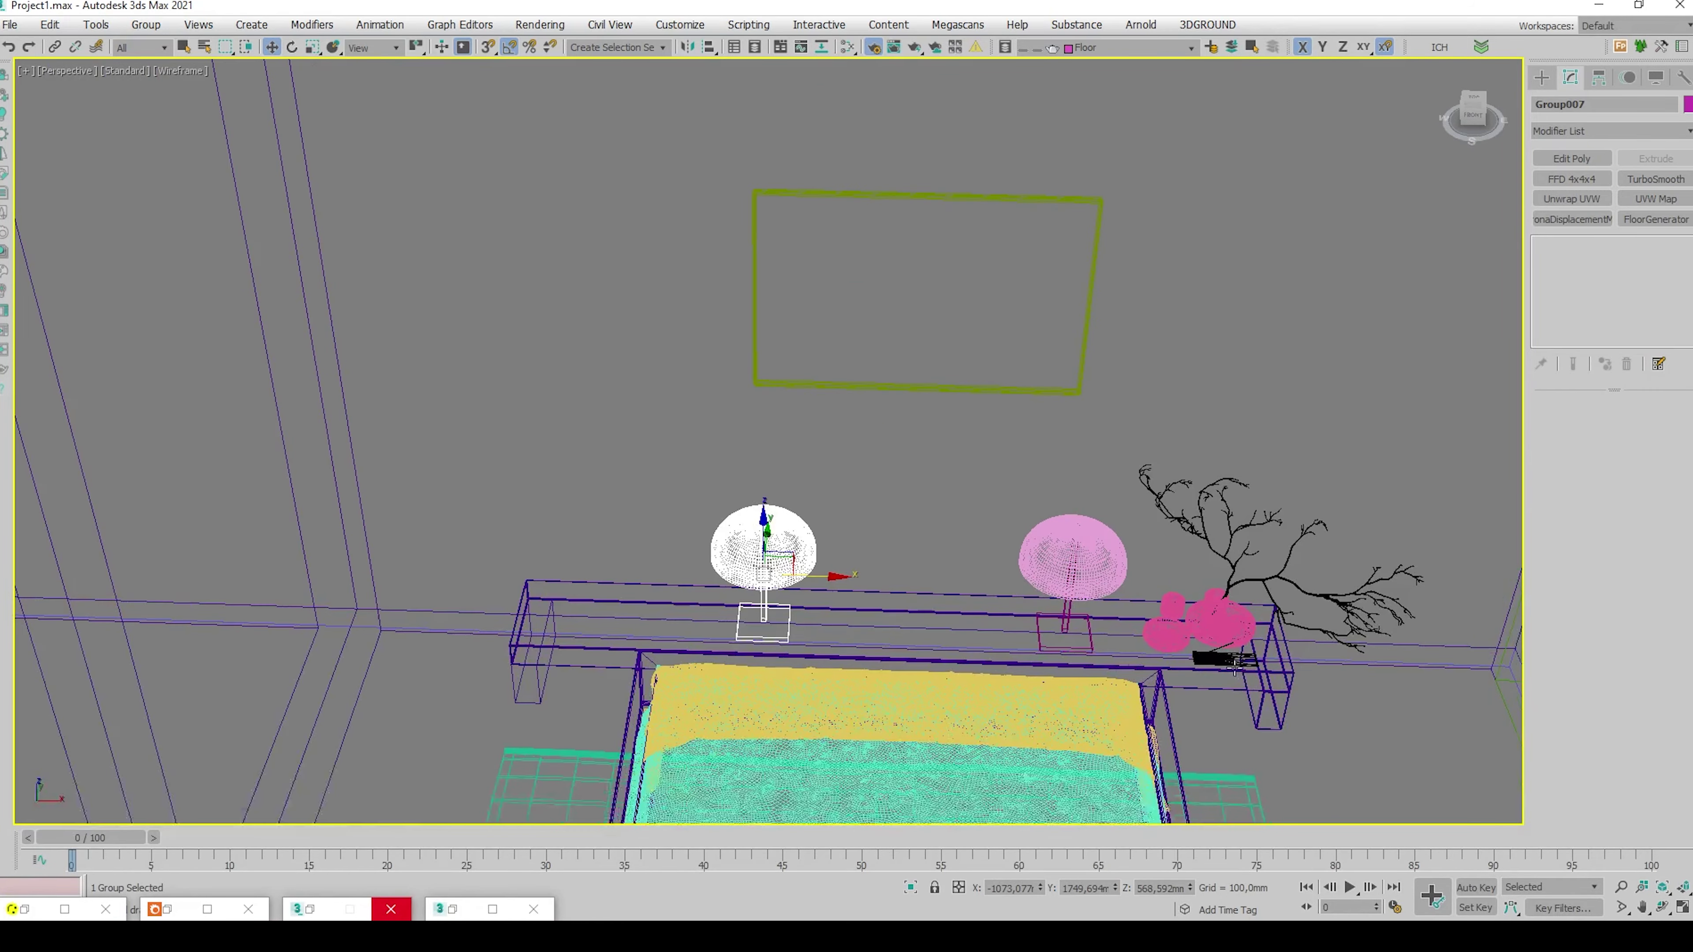
scroll(1265, 676, "up", 8)
key("F3")
scroll(1125, 552, "up", 3)
left_click(1112, 532)
scroll(1114, 532, "up", 2)
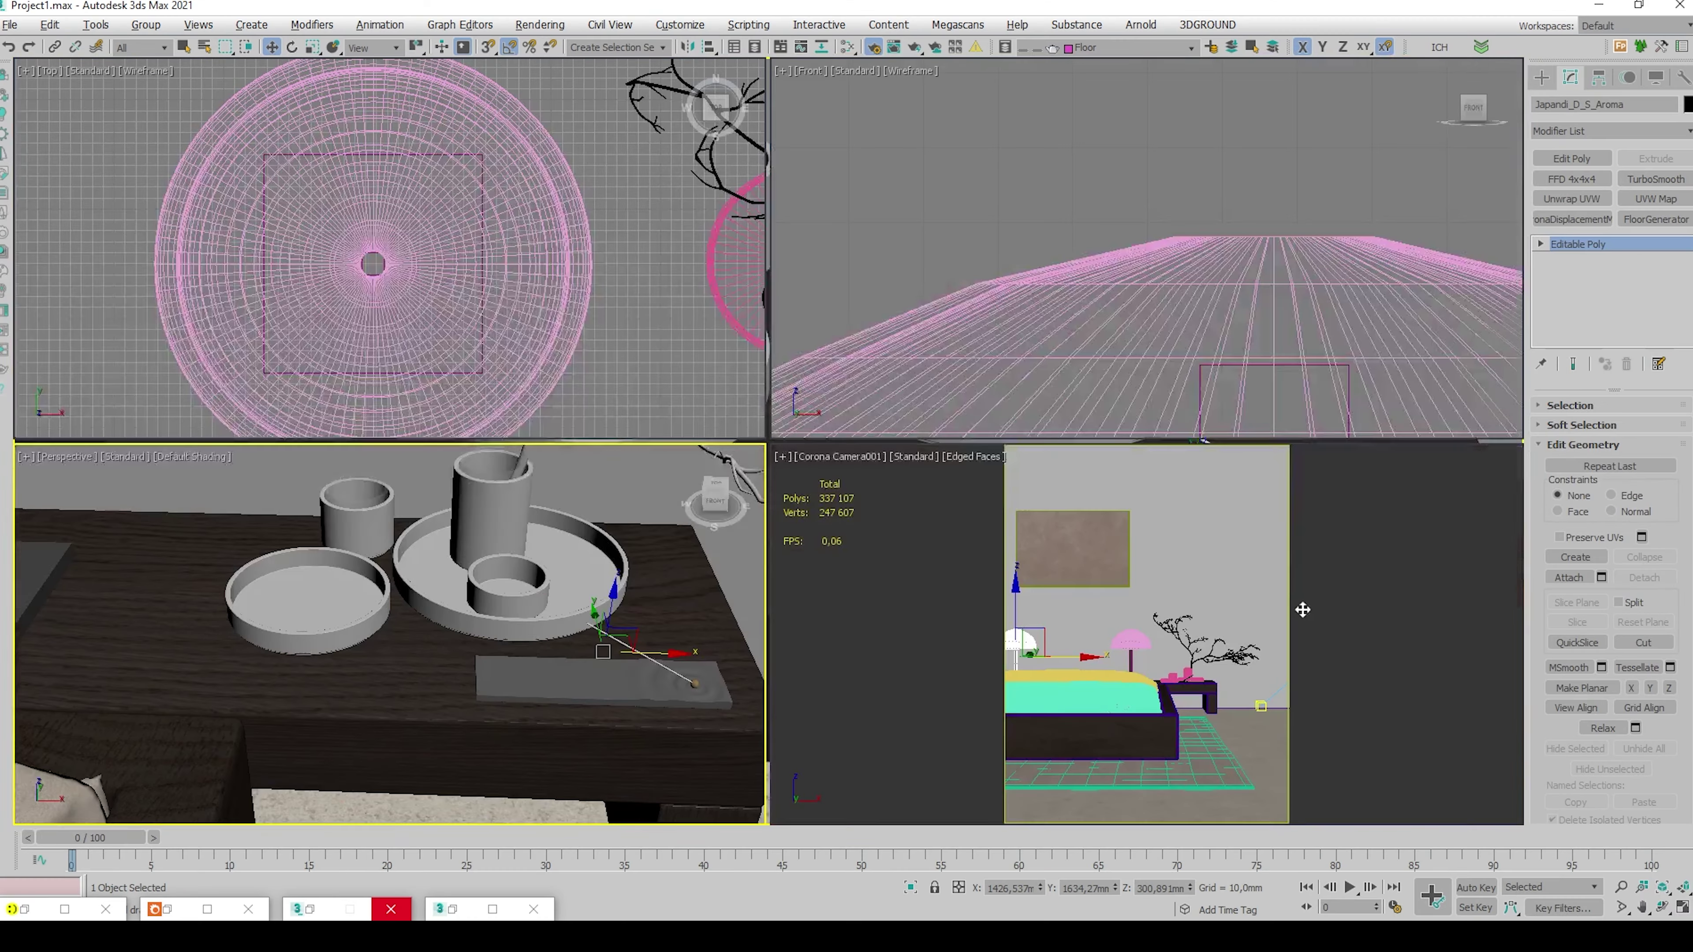
key("alt+w")
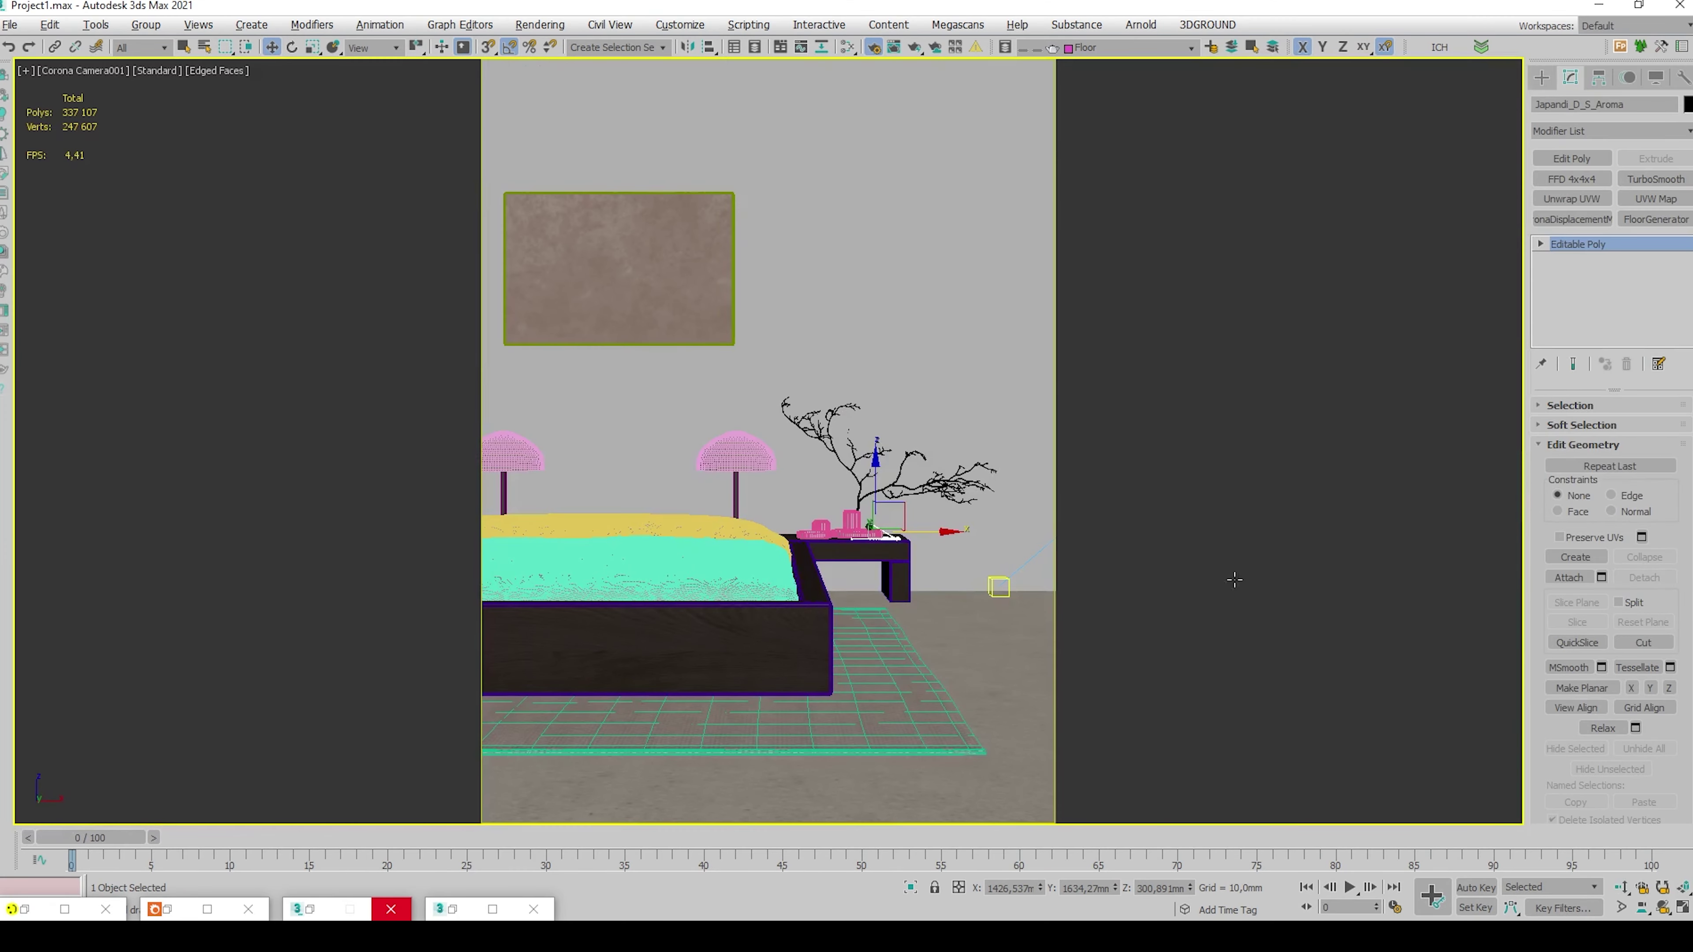
left_click_drag(925, 536, 930, 536)
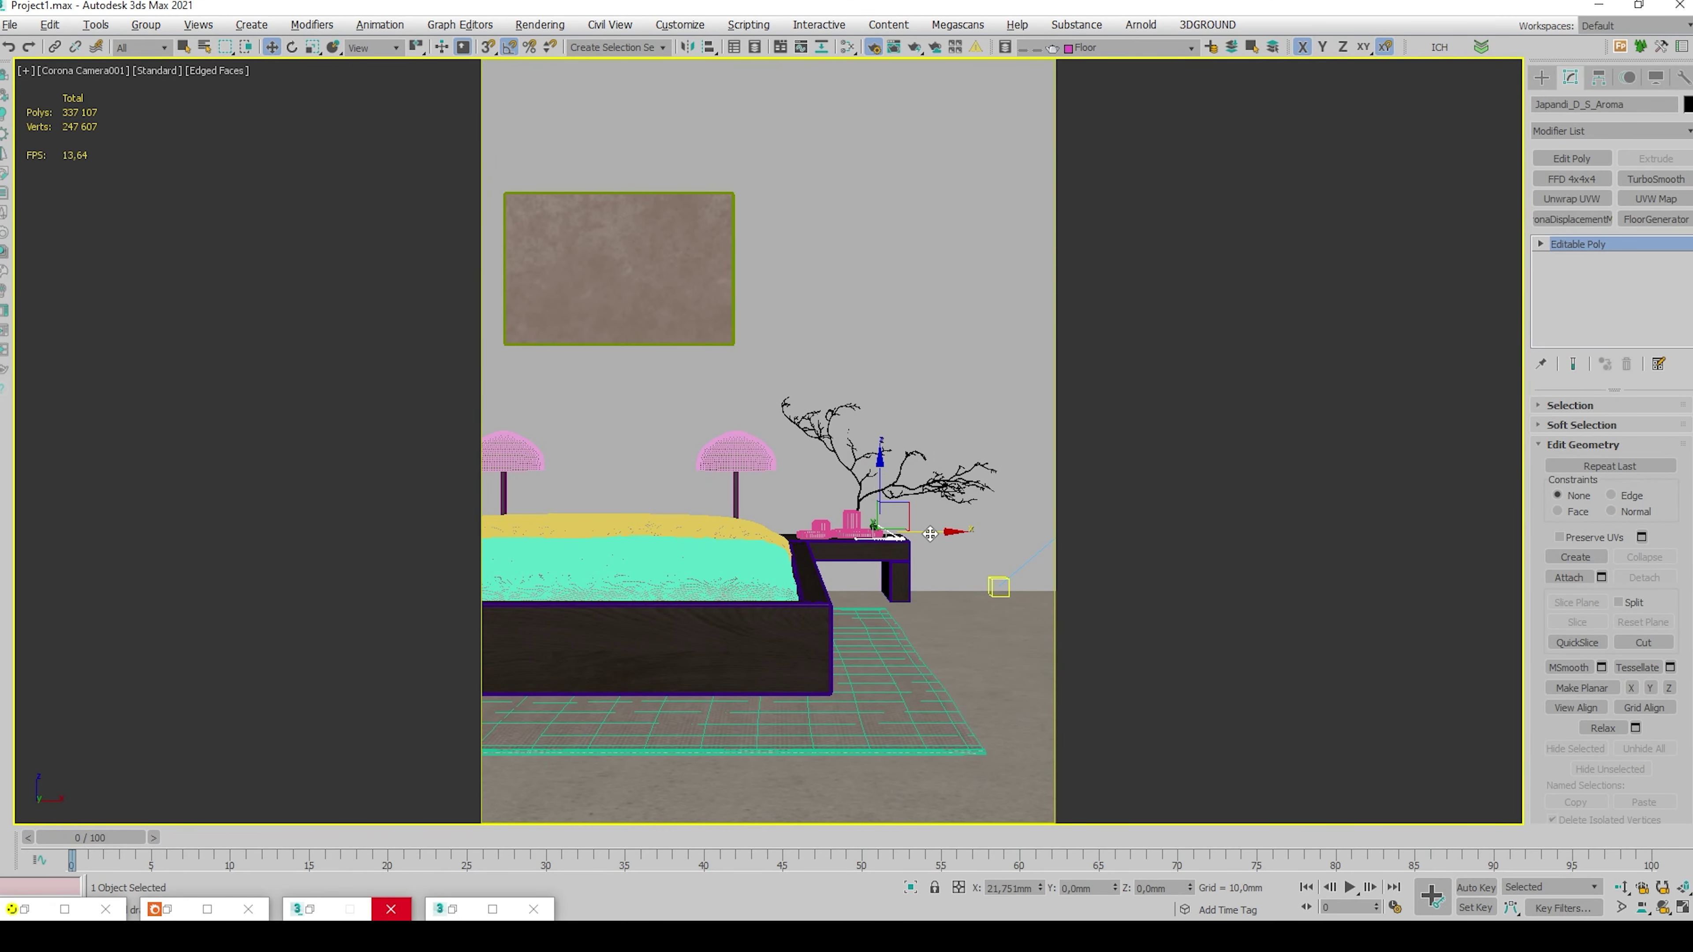
Position the branch decor group about 81 mm along X using the composition guides, and turn off the Rule of Thirds guide
left_click(882, 534)
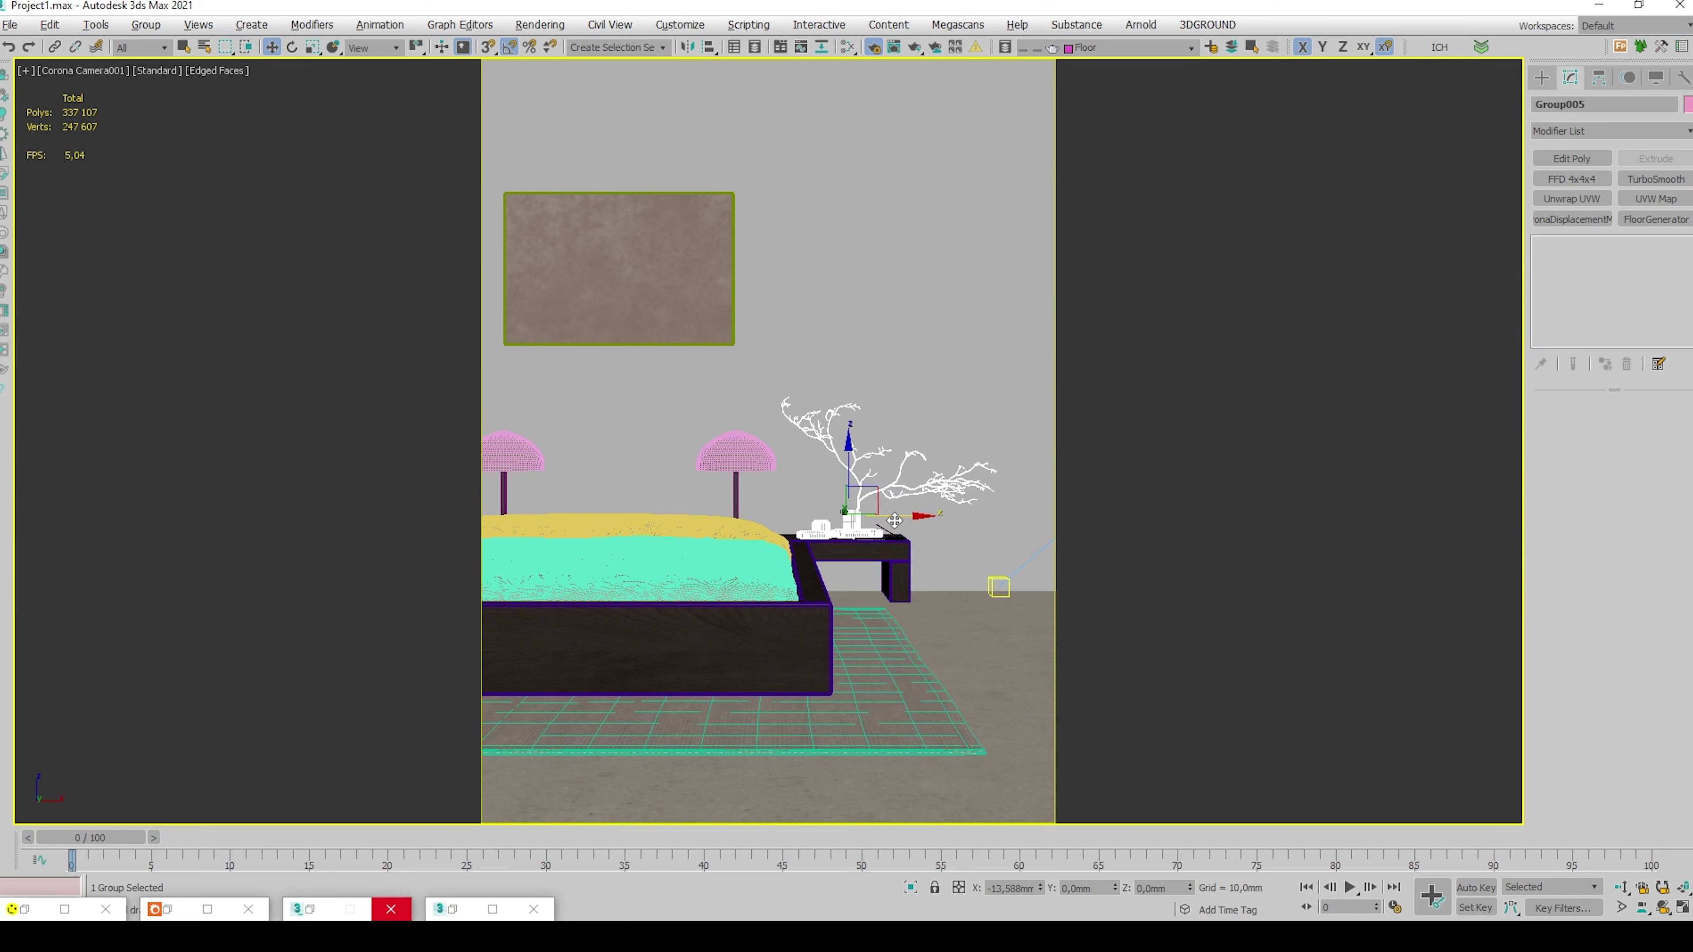
left_click_drag(895, 520, 890, 505)
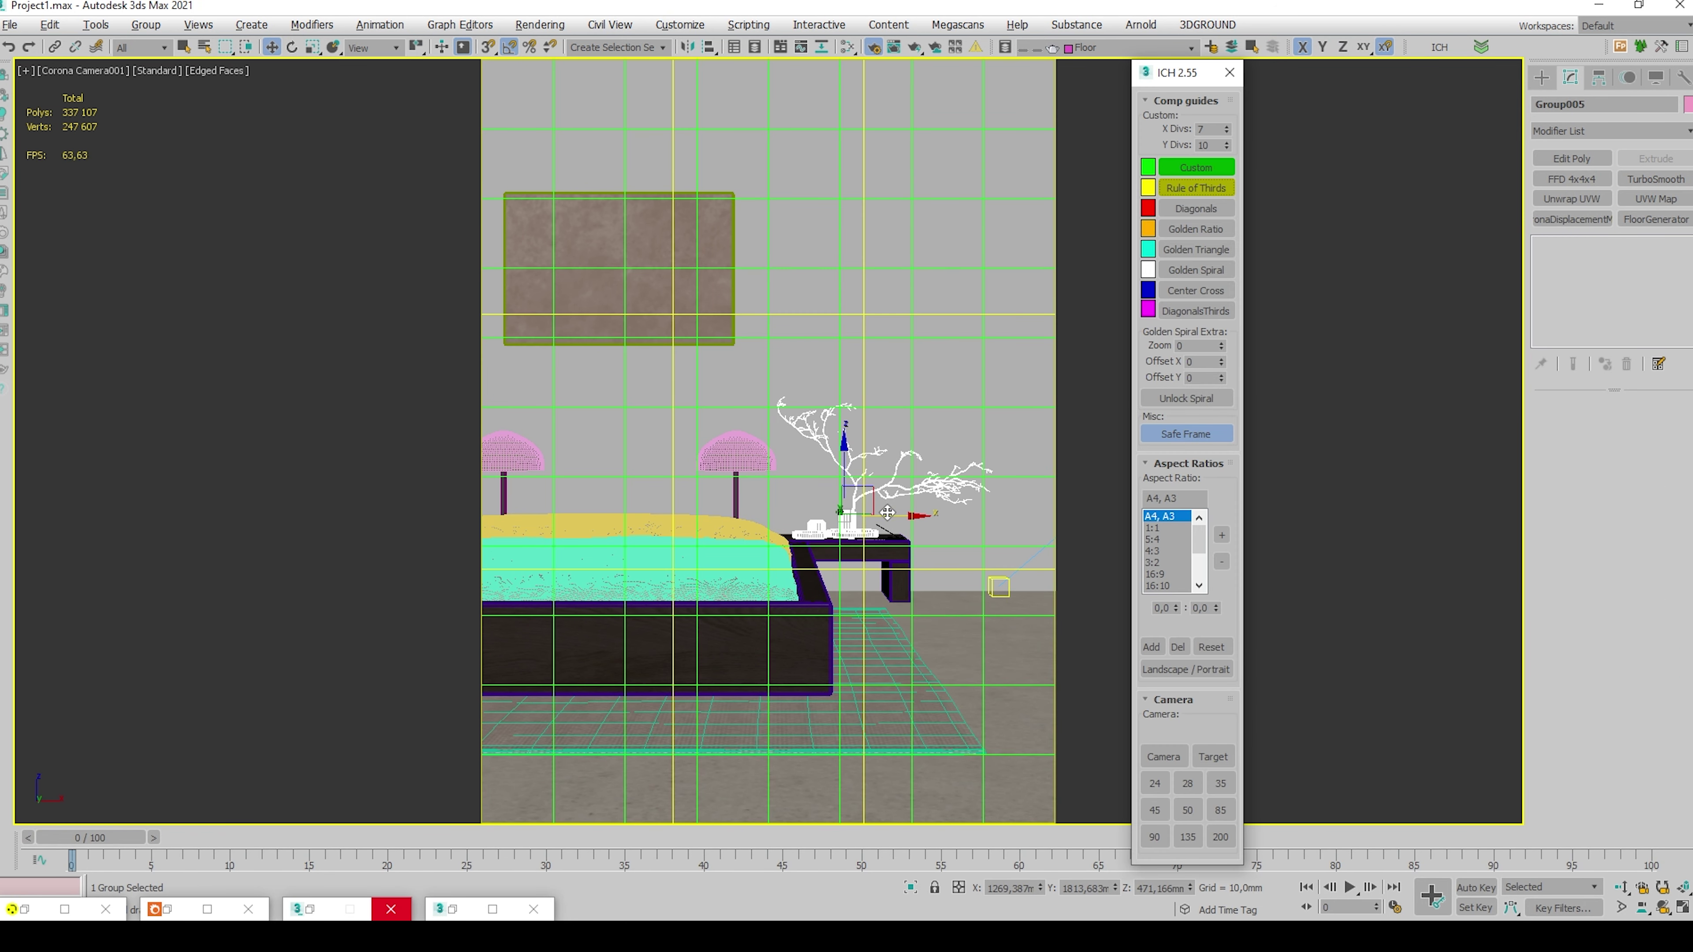
left_click_drag(887, 512, 906, 516)
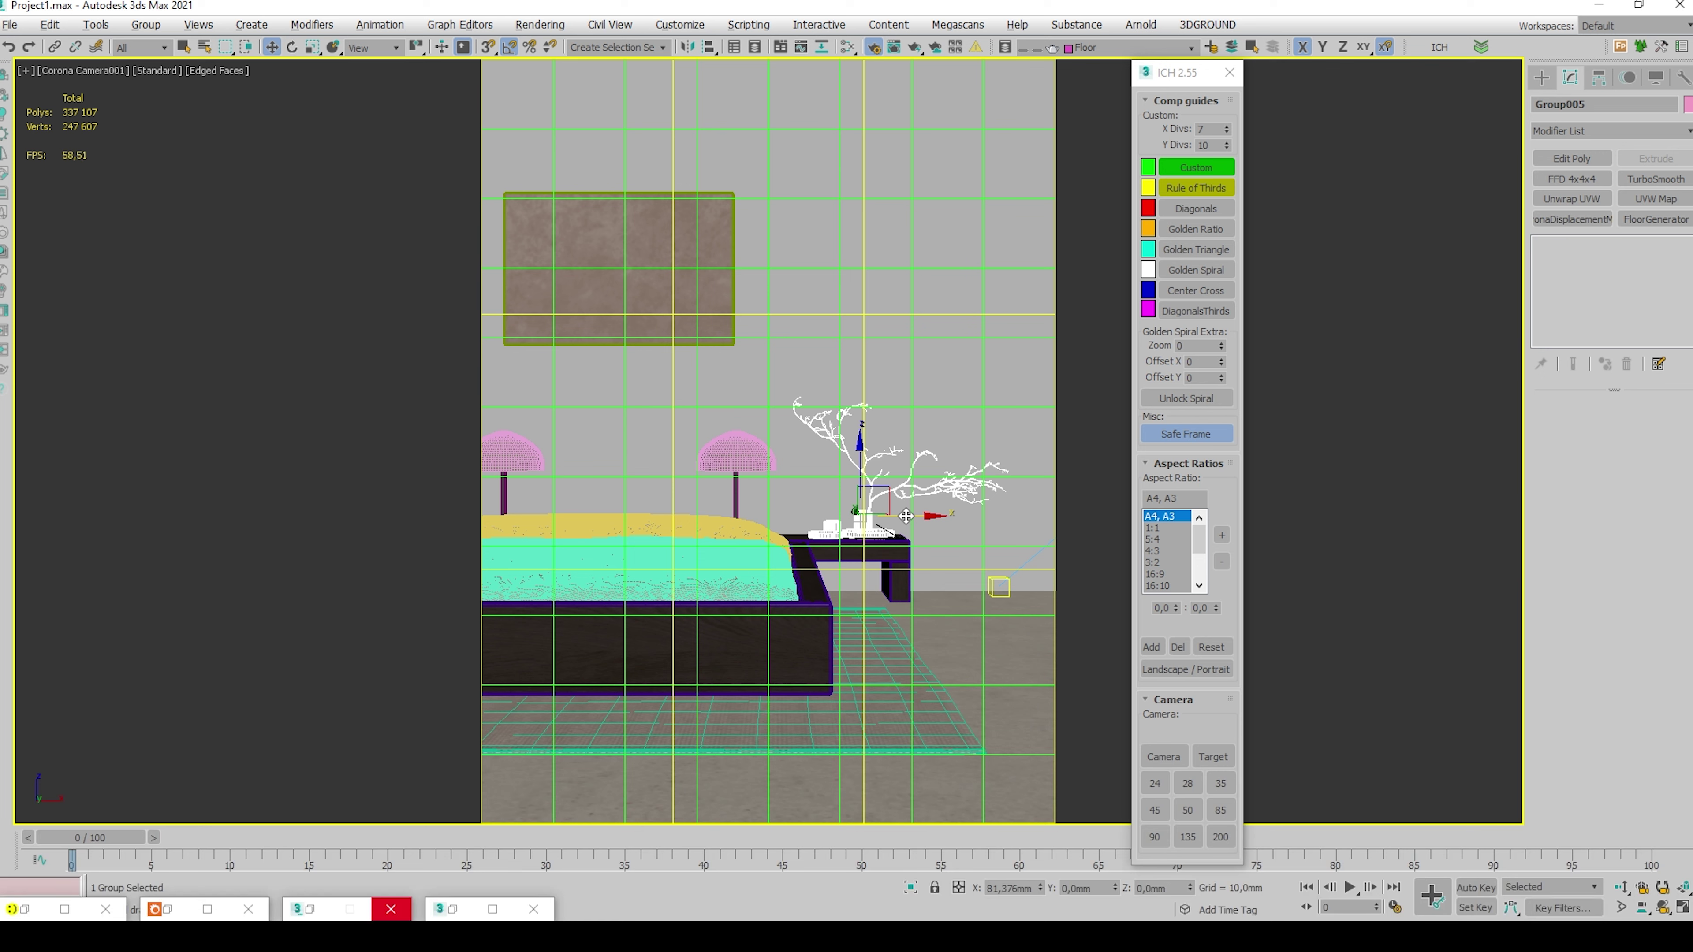
left_click(1190, 189)
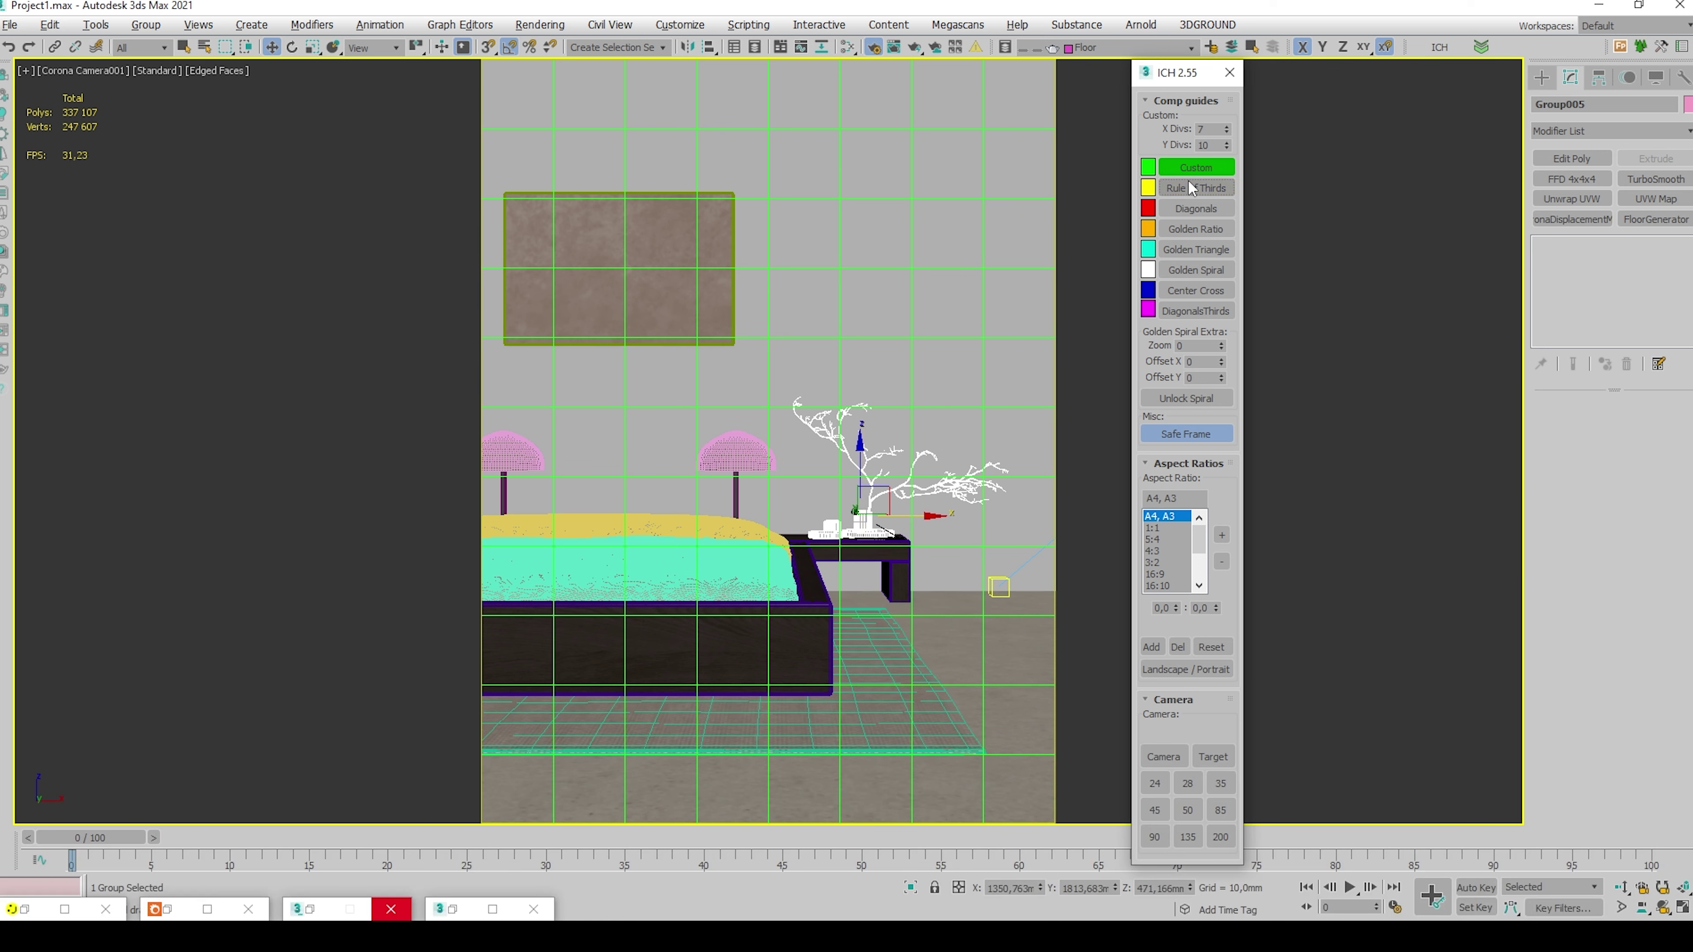
Turn off the custom composition guides and run the final Corona render of the Corona Camera001 view with render statistics shown
left_click(1196, 167)
left_click(1229, 72)
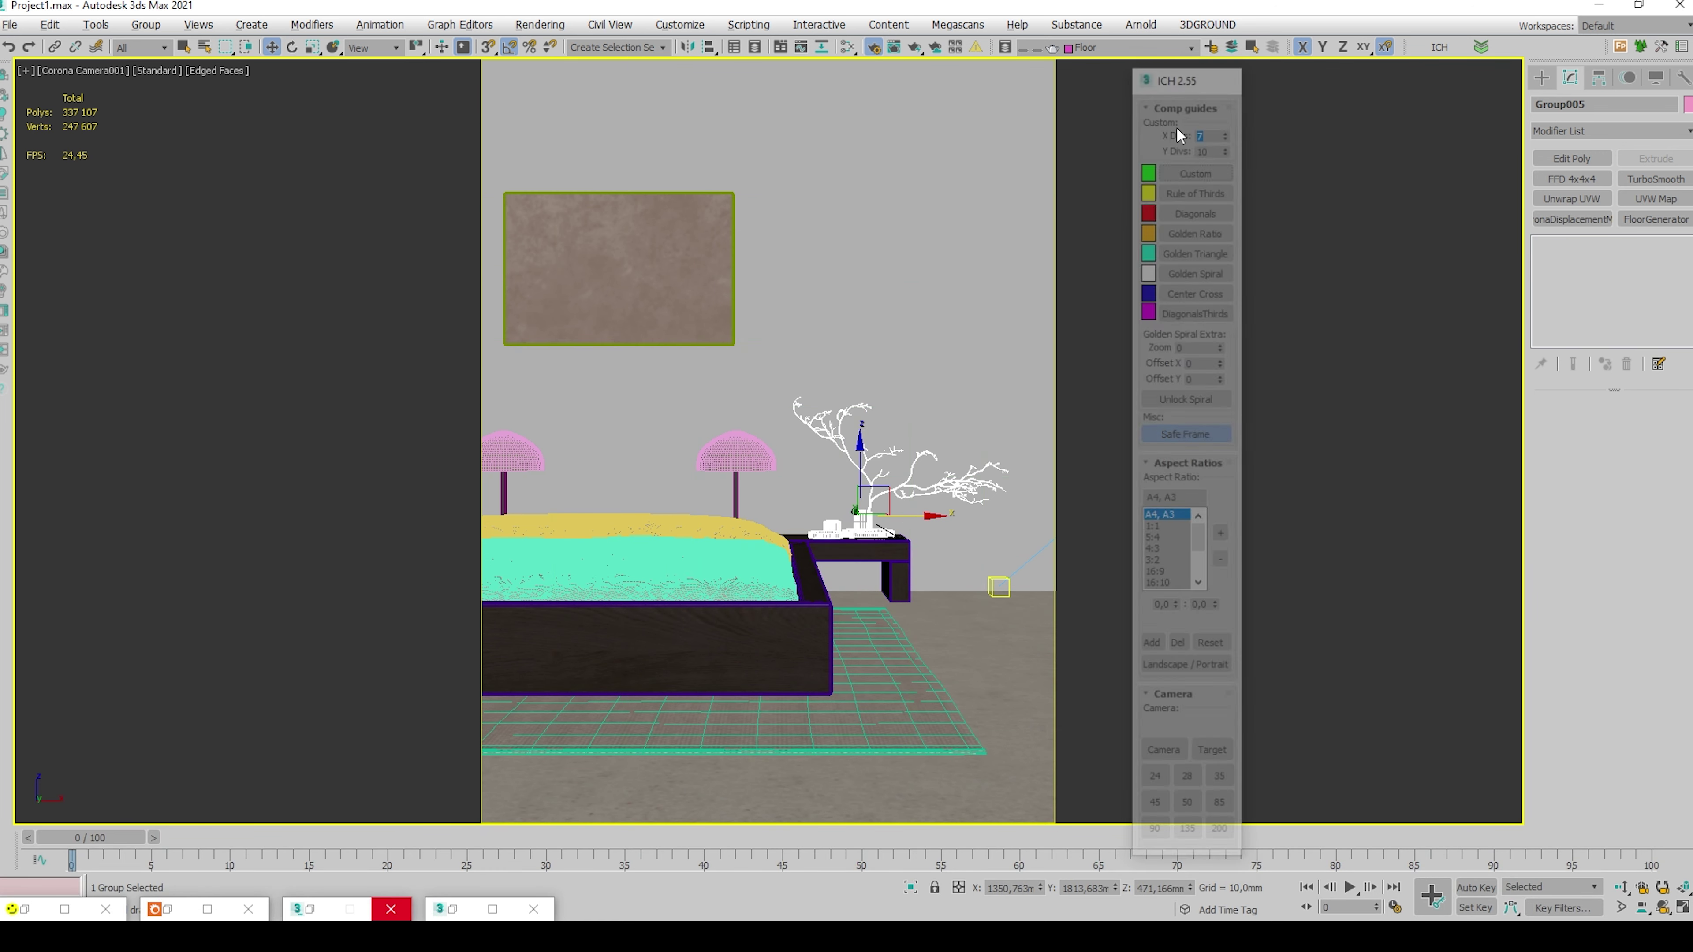
left_click(33, 915)
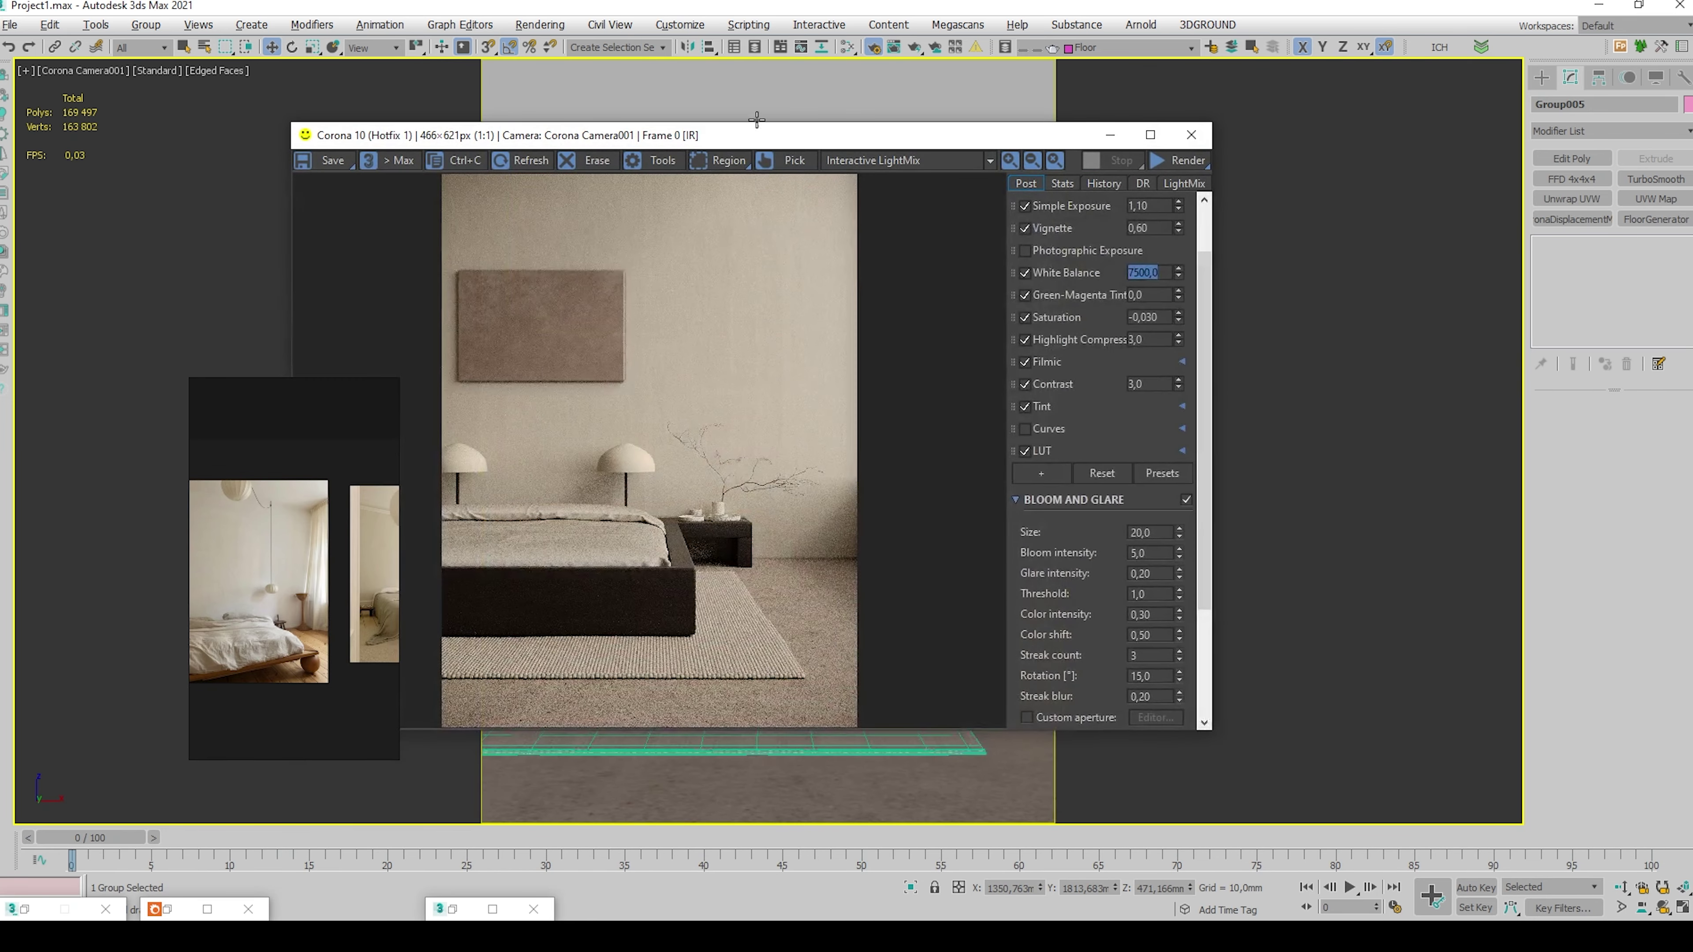
left_click_drag(757, 120, 984, 153)
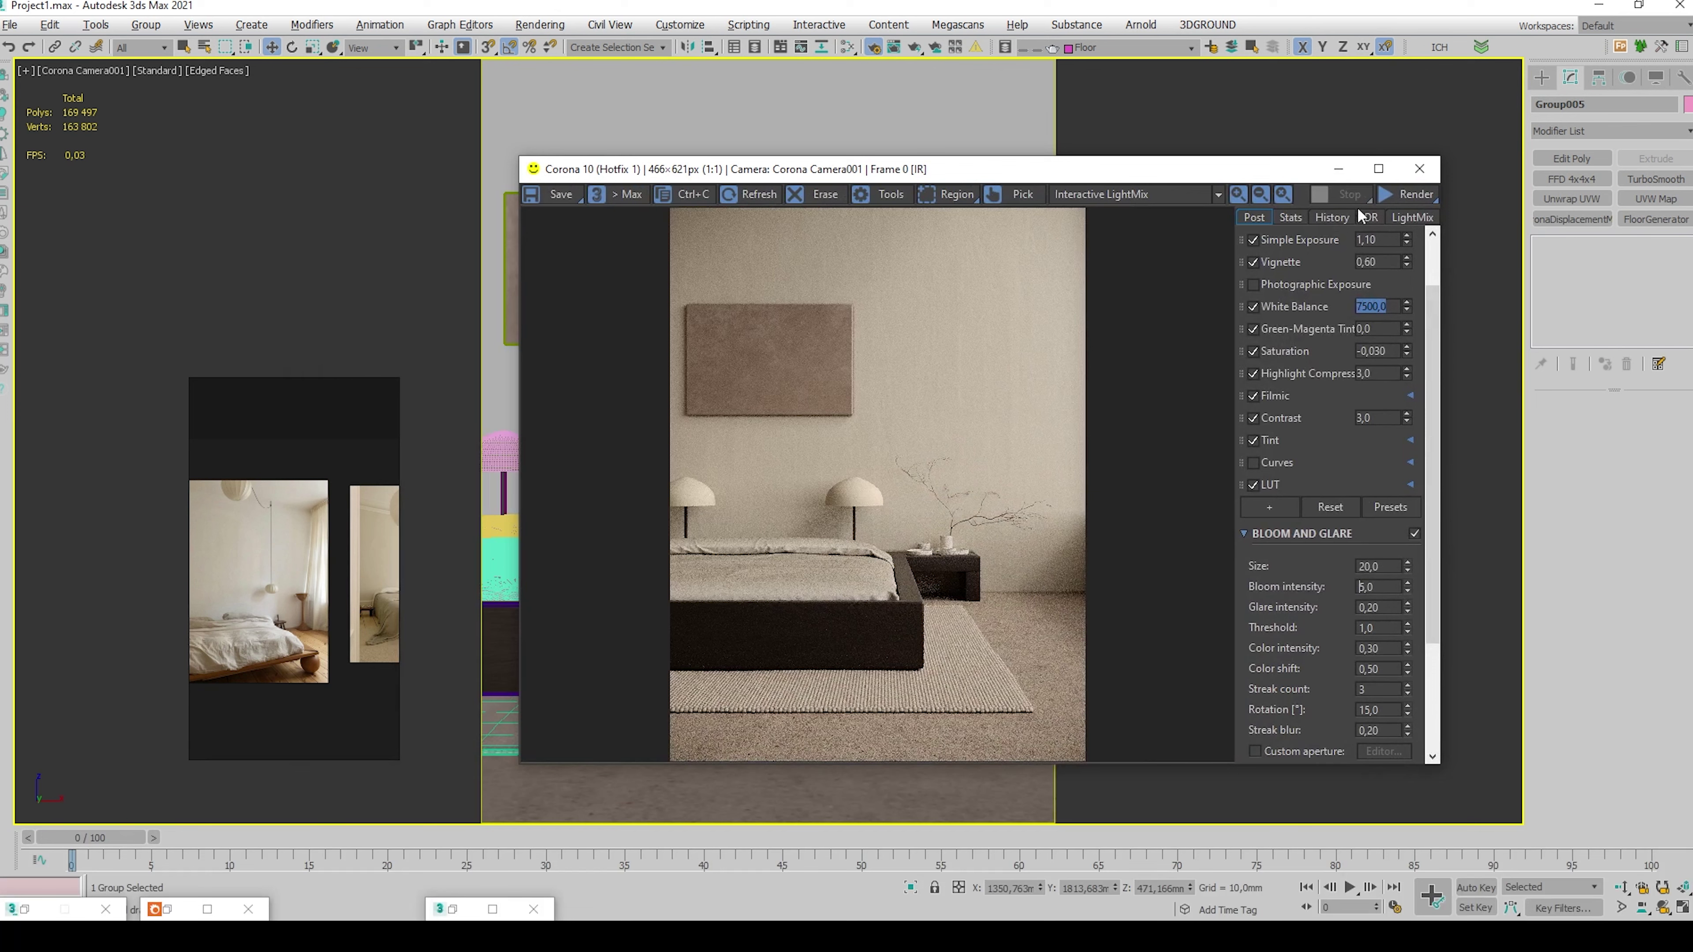
left_click(1411, 194)
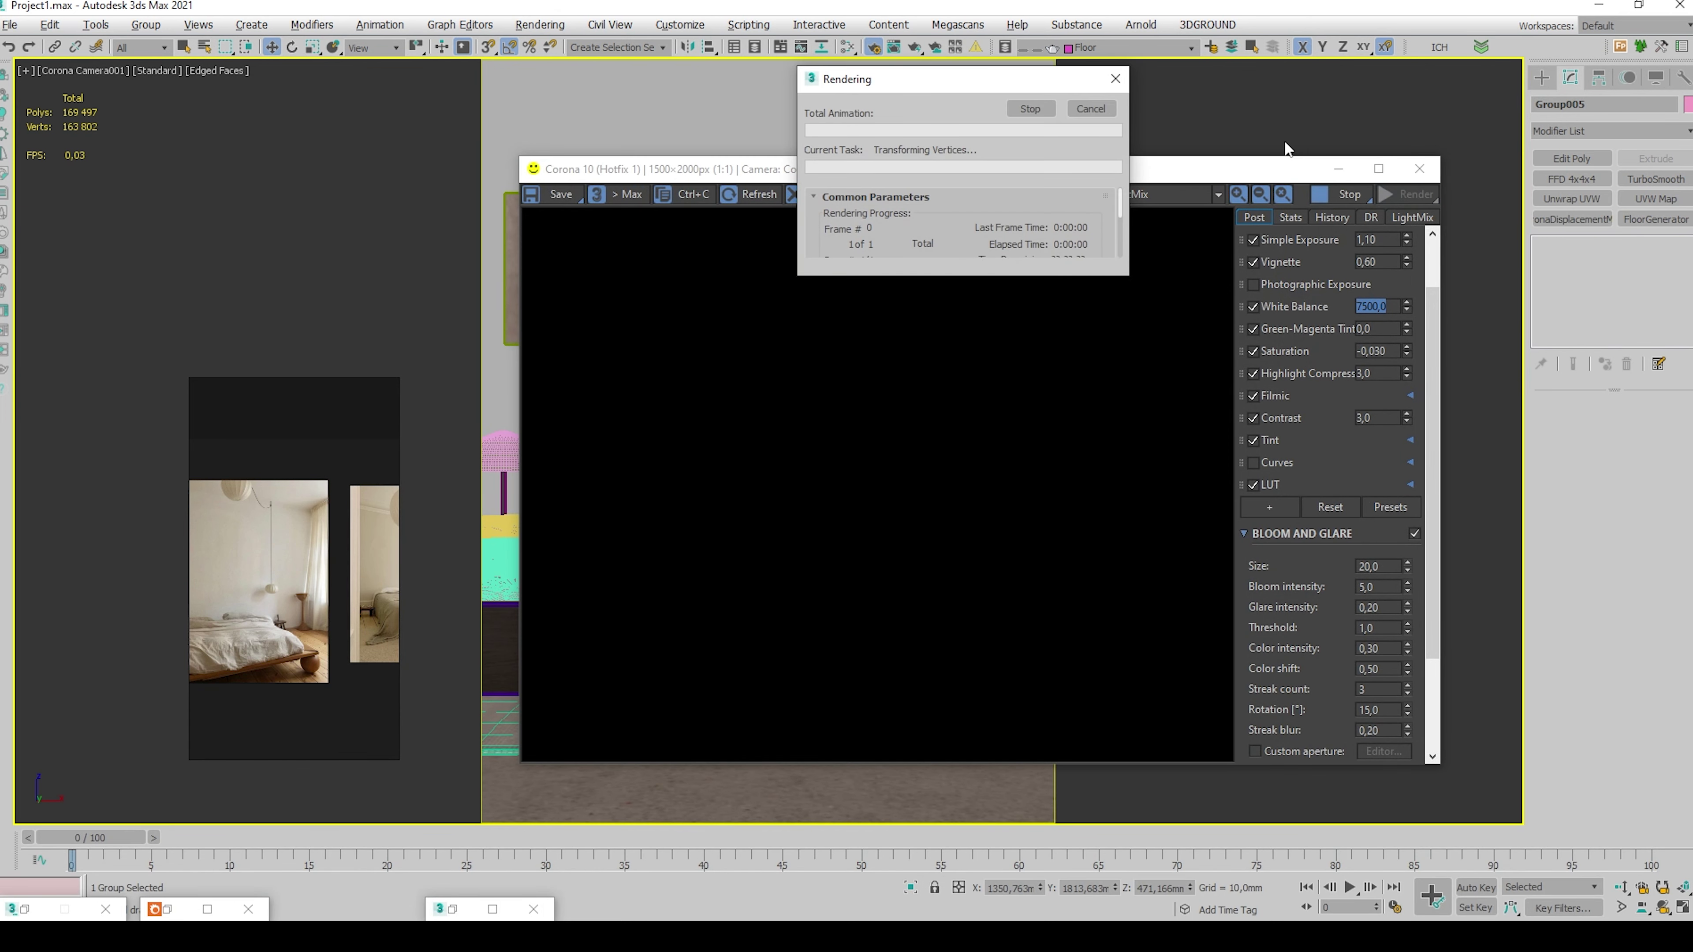
left_click(1211, 175)
left_click(1291, 217)
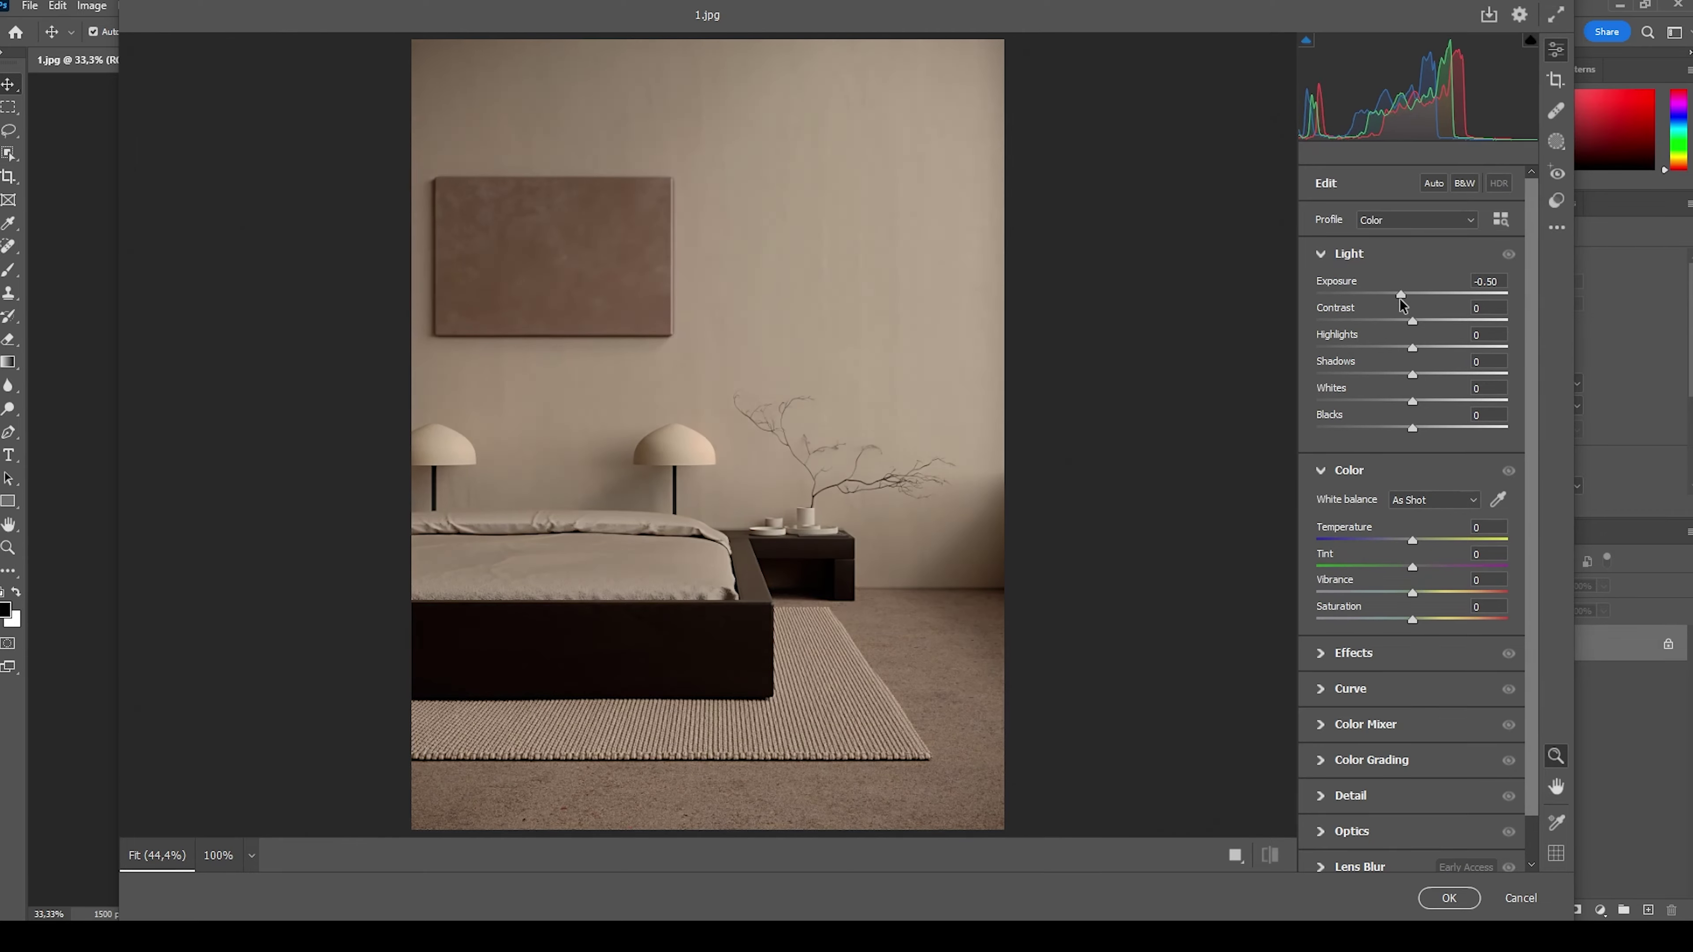
In Photoshop, grade 1.jpg with Camera Raw: Exposure -0.30, Contrast +27, Highlights +10, Shadows +2, Whites and Blacks -14, Texture -6, Clarity +2, Vignette -19
left_click_drag(1405, 302, 1399, 401)
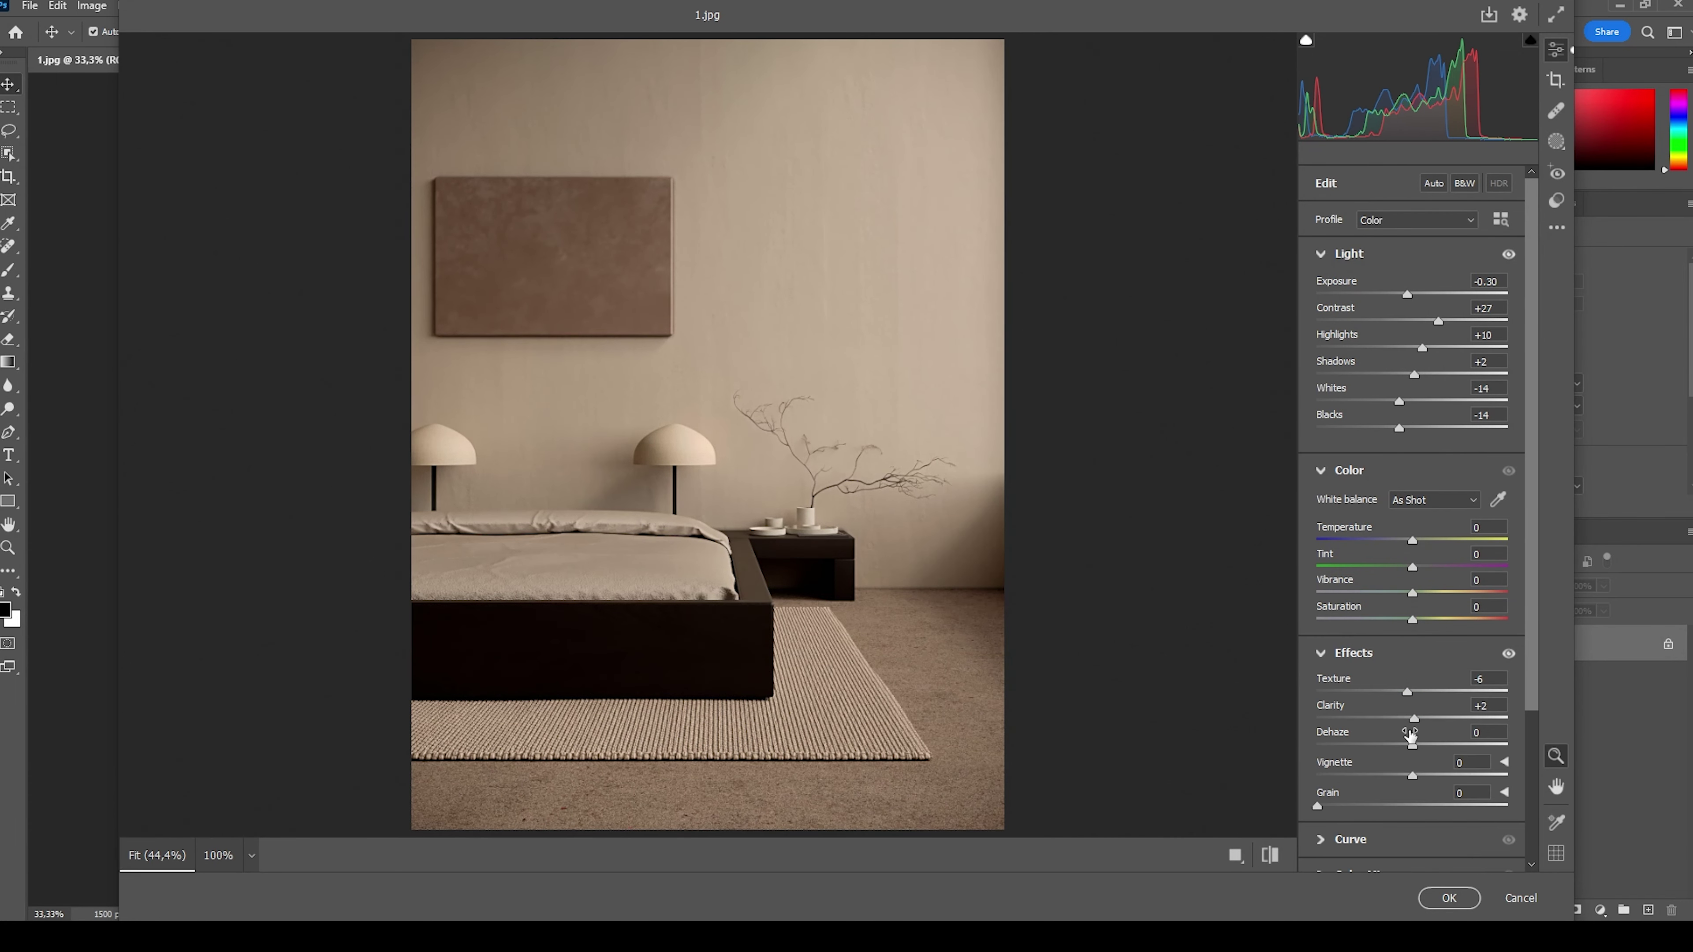
left_click_drag(1413, 775, 1394, 775)
left_click(1448, 897)
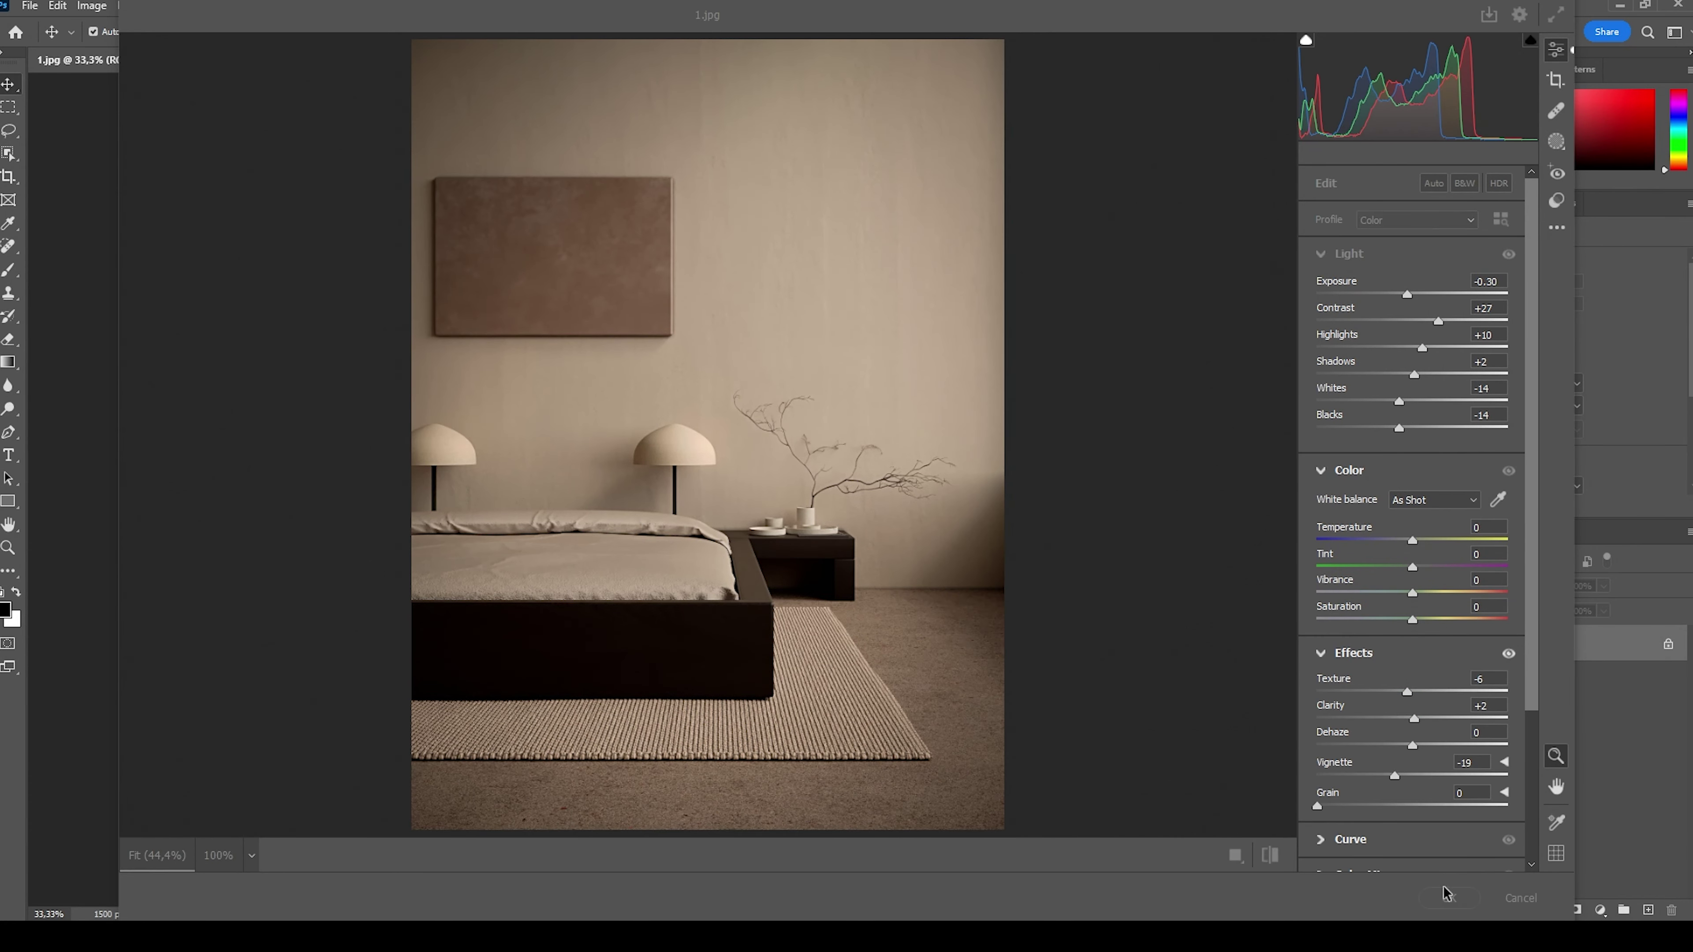
Apply an RGB Curves adjustment to the render with points at input 125/output 130, input 183/output 200 and input 62/output 67
key("ctrl+m")
left_click(999, 472)
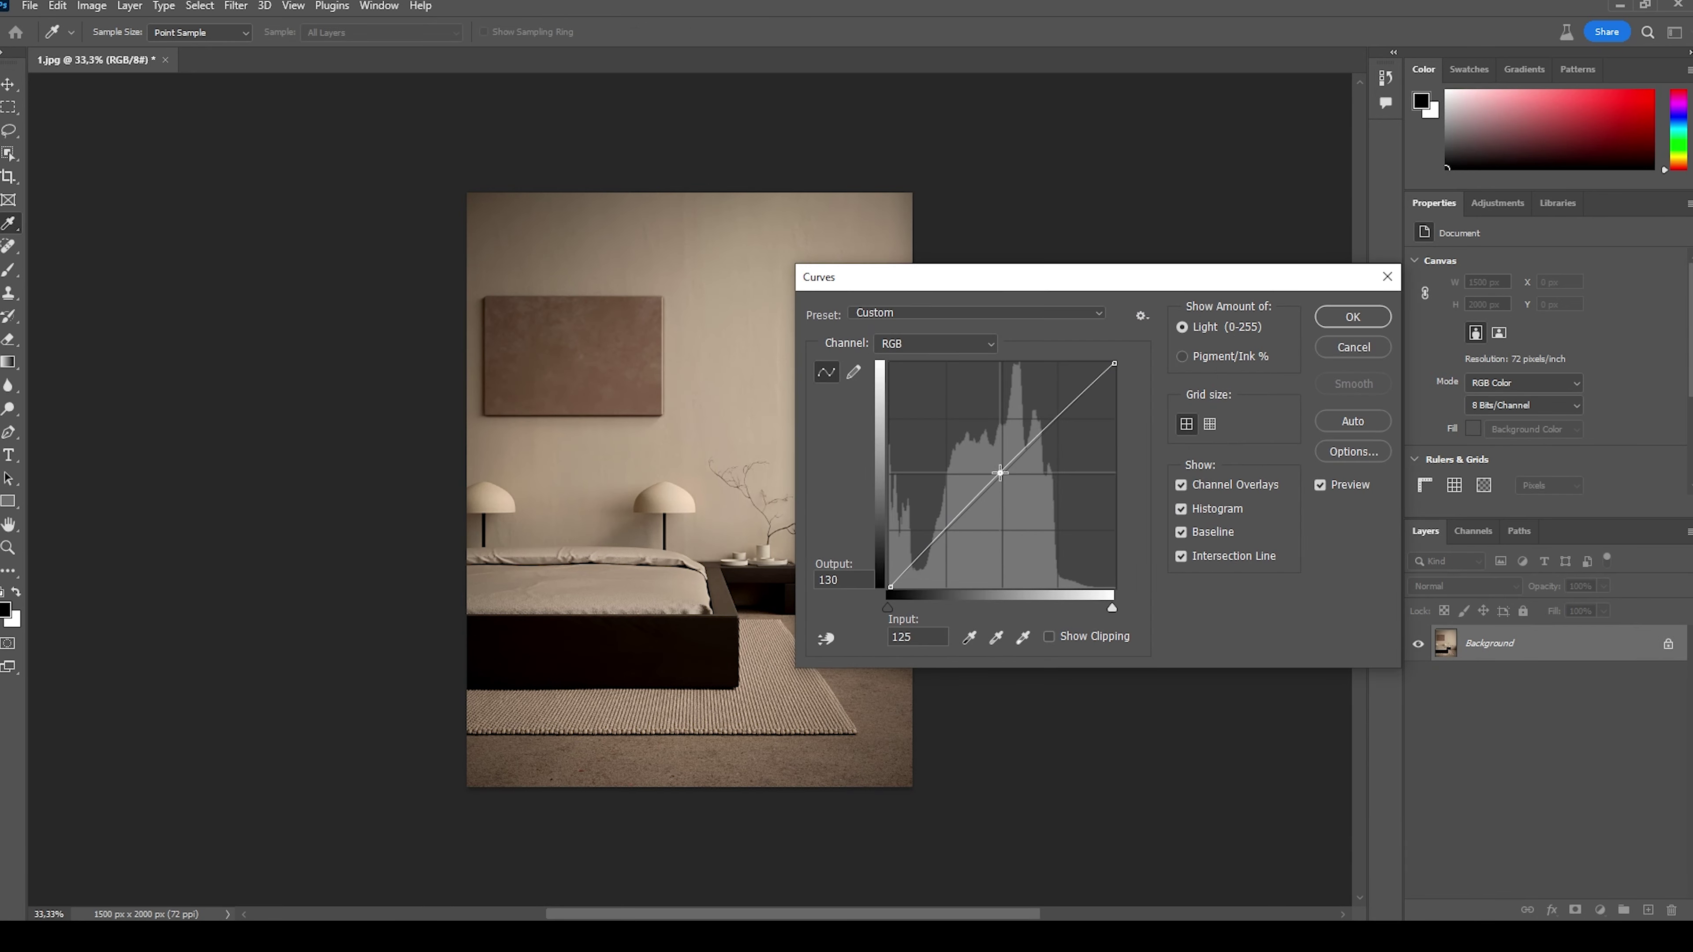
left_click_drag(1053, 416, 1052, 412)
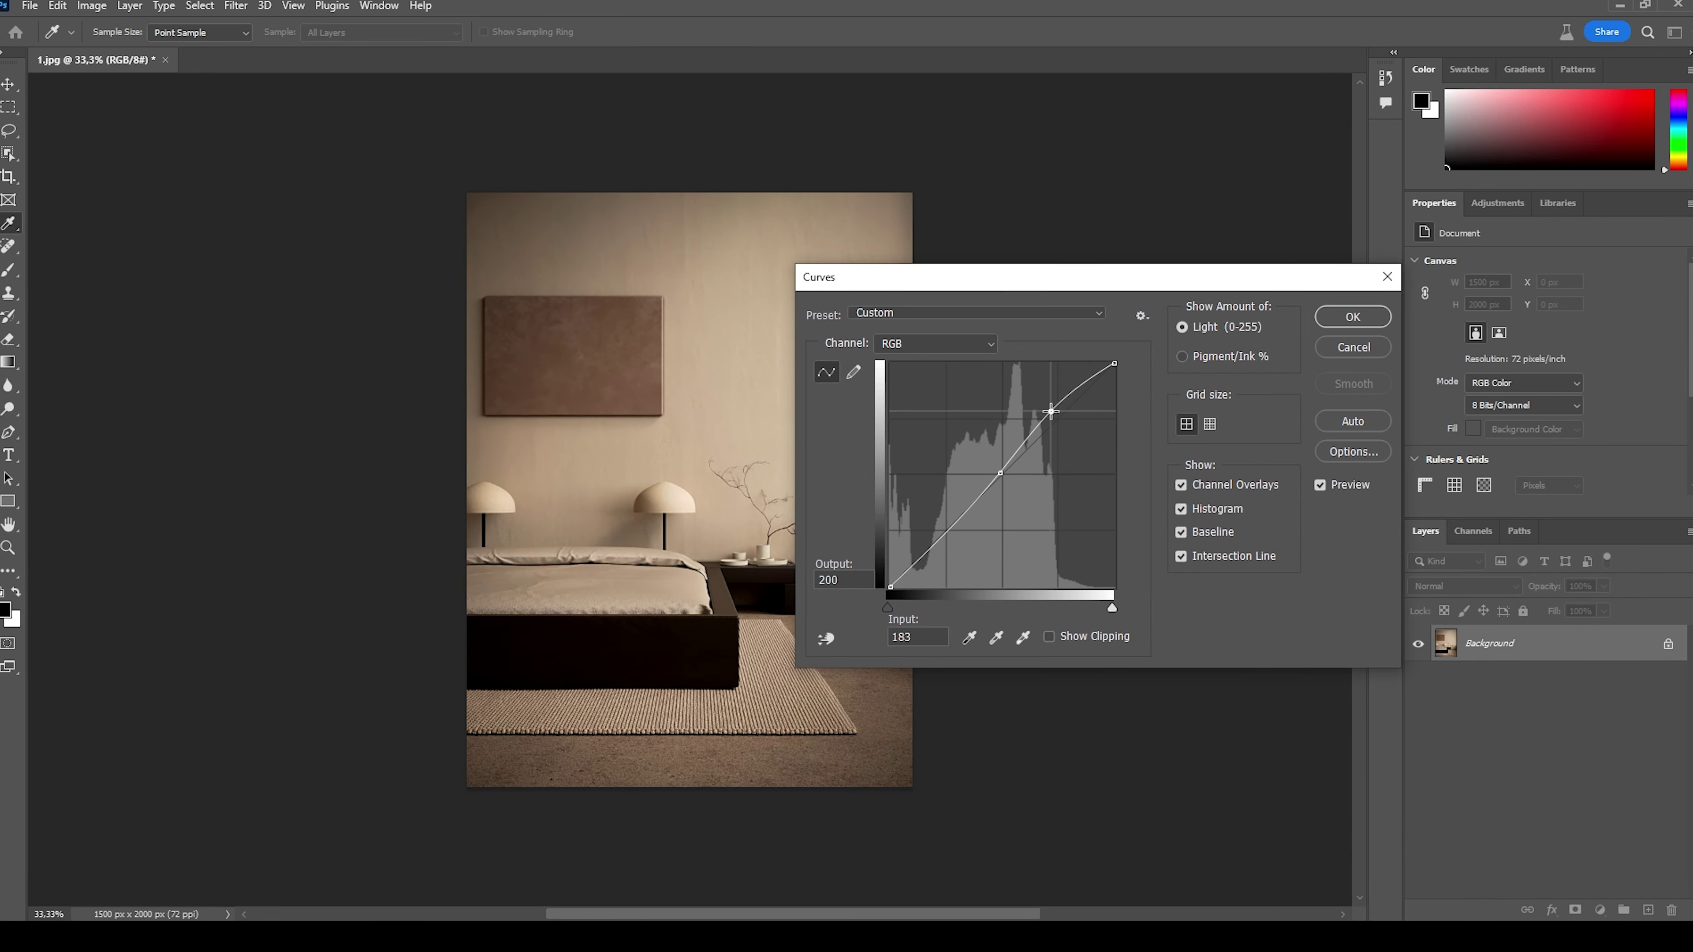
left_click_drag(956, 280, 1139, 268)
left_click(1131, 515)
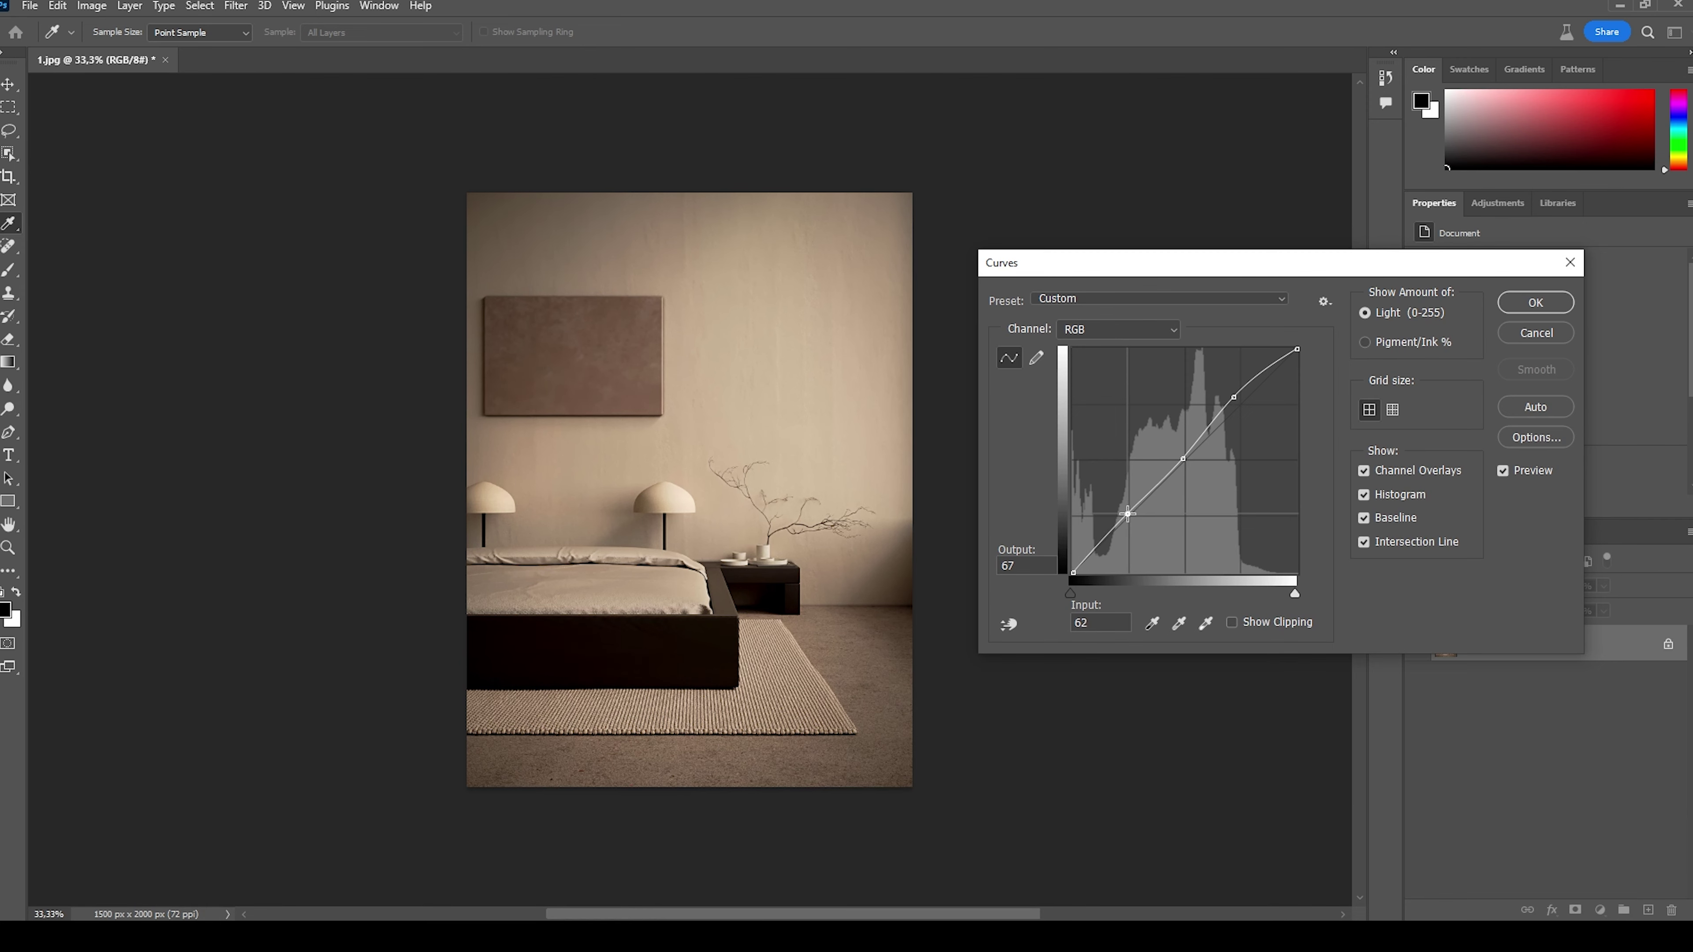
left_click(1535, 302)
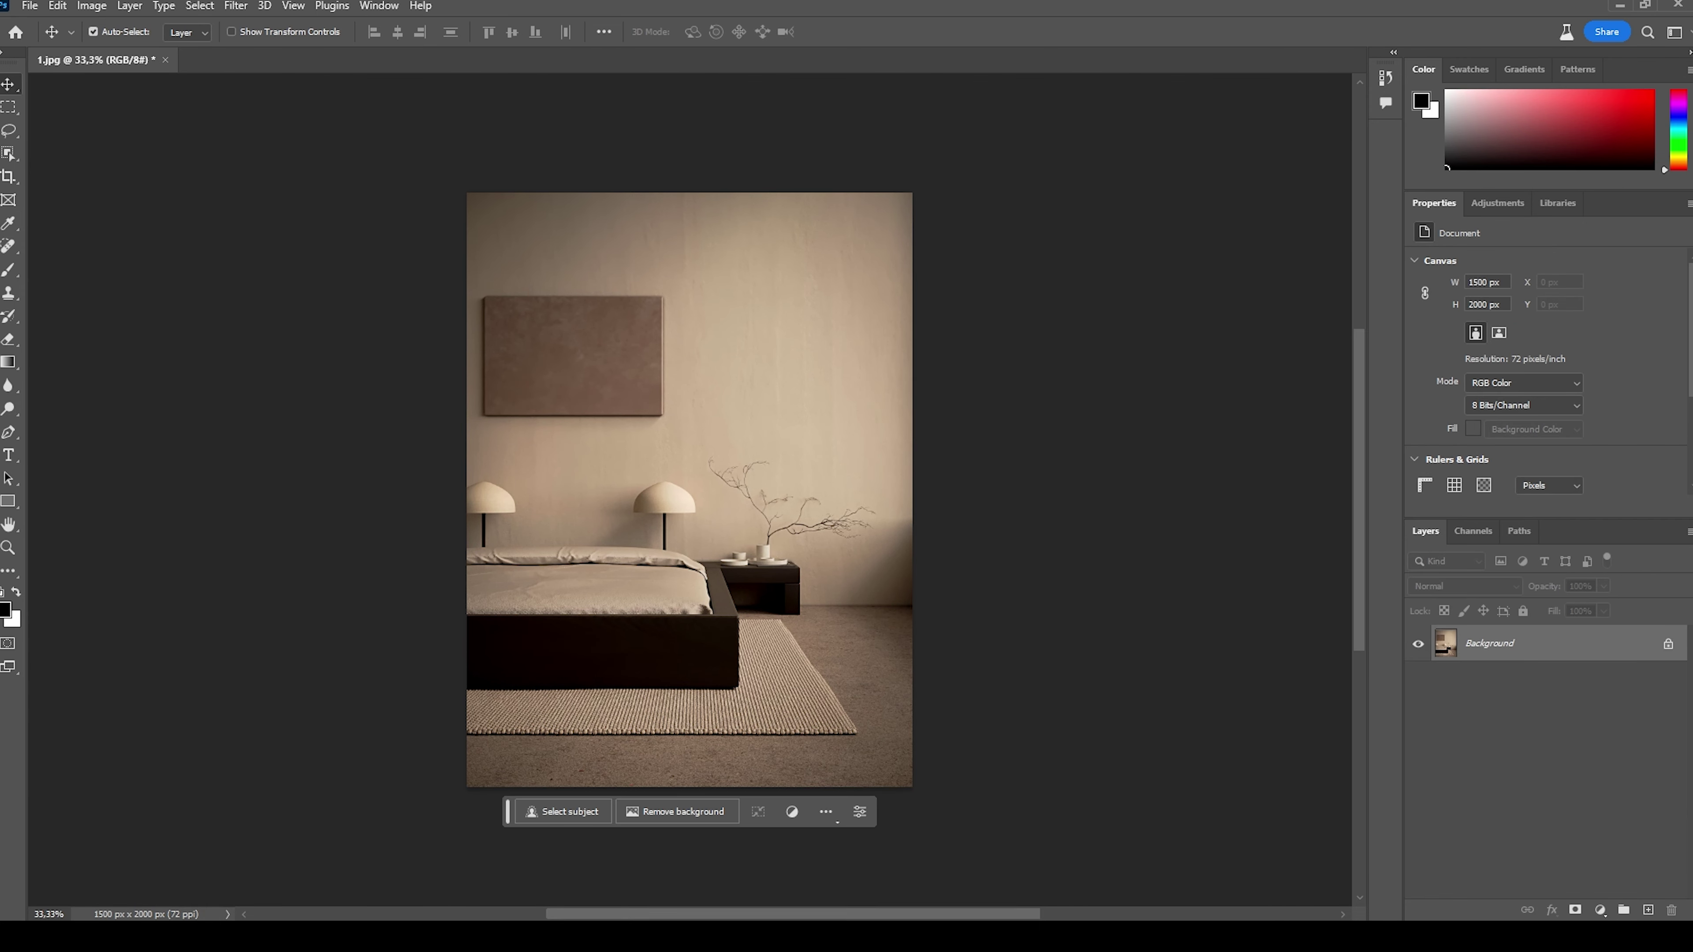